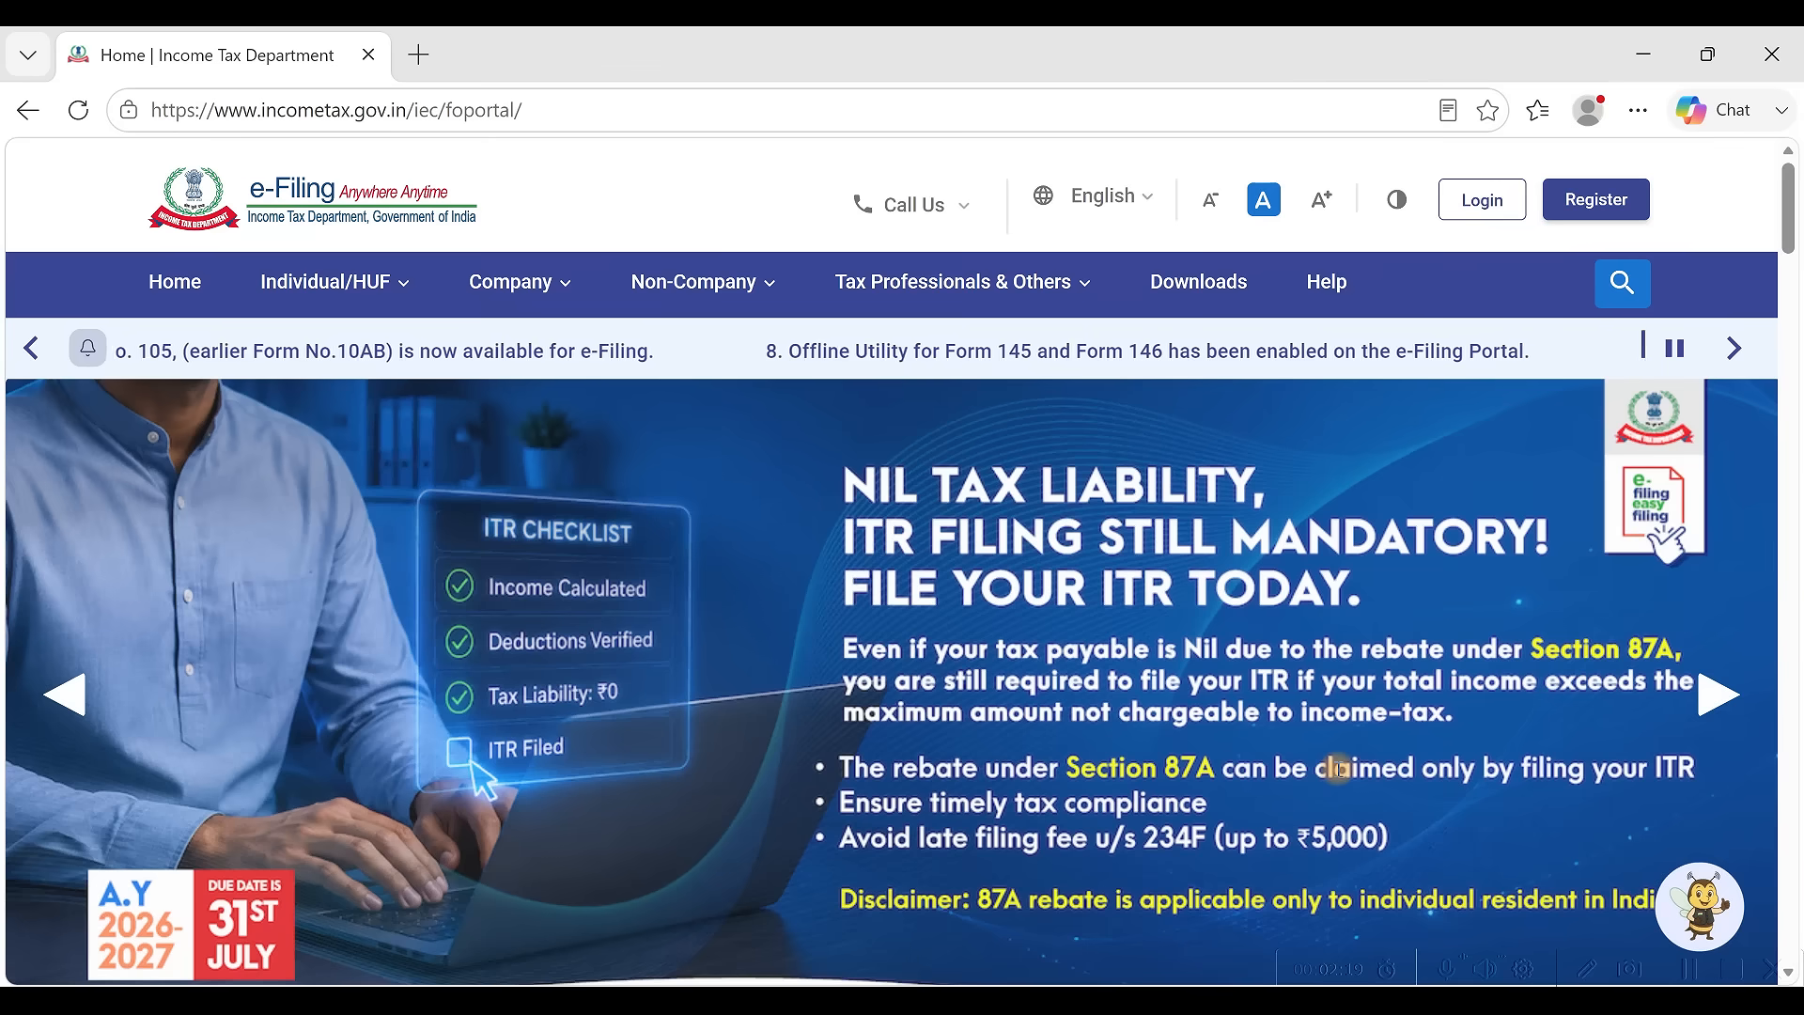
Switch to the Excel ITR calculator's Salary sheet showing the 16,14,163 section 17(1) salary
key(alt+Tab)
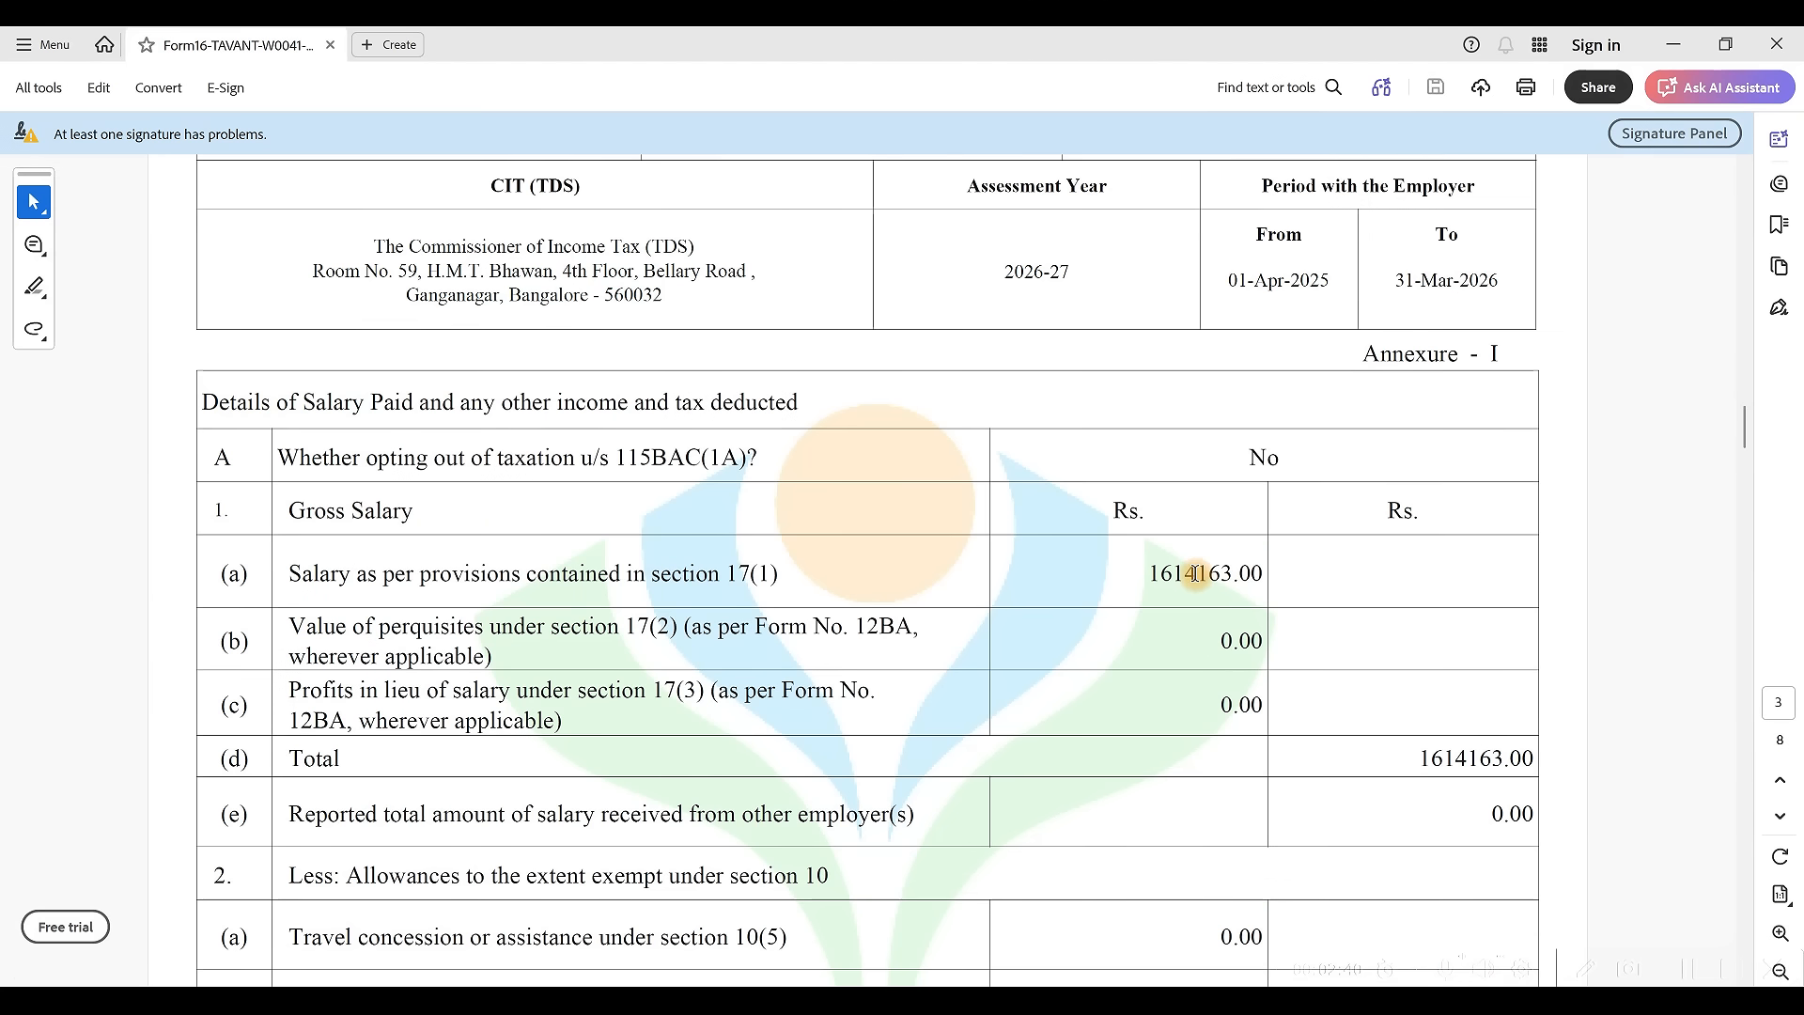
key(alt+Tab)
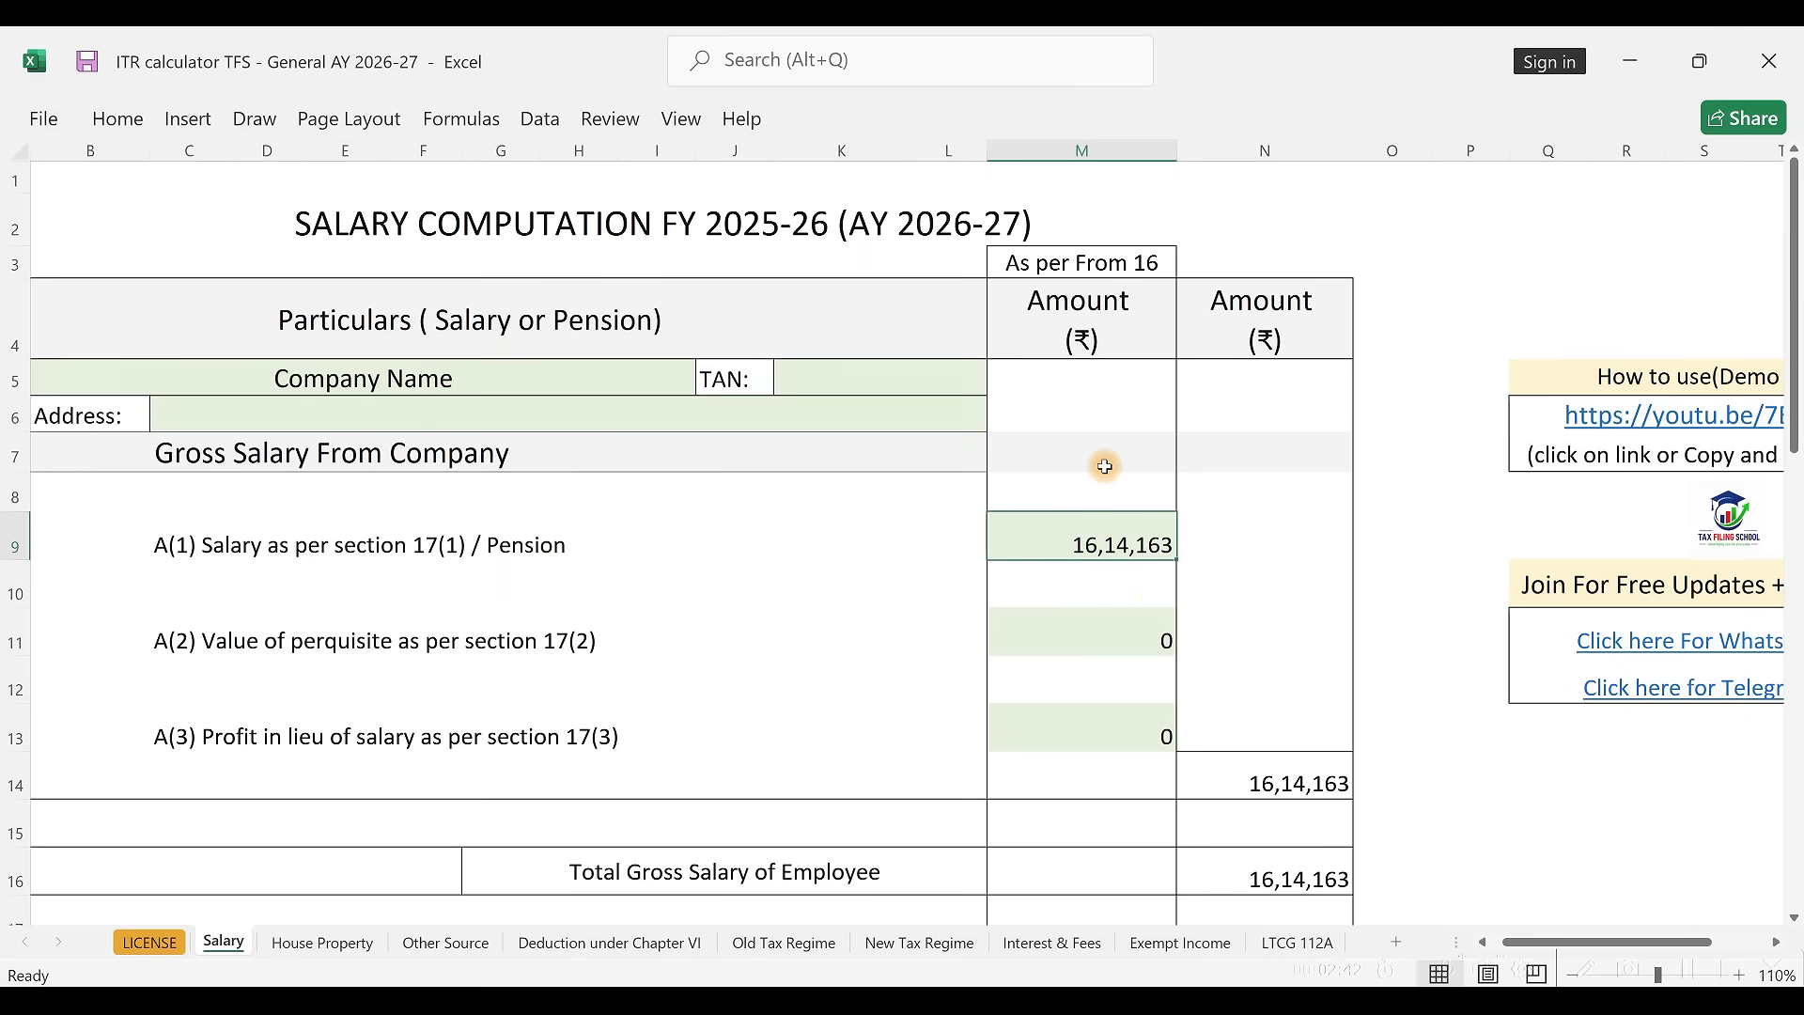
Review the calculator's Other Source and Deduction under Chapter VI sheets
scroll(1140, 574, down, 10)
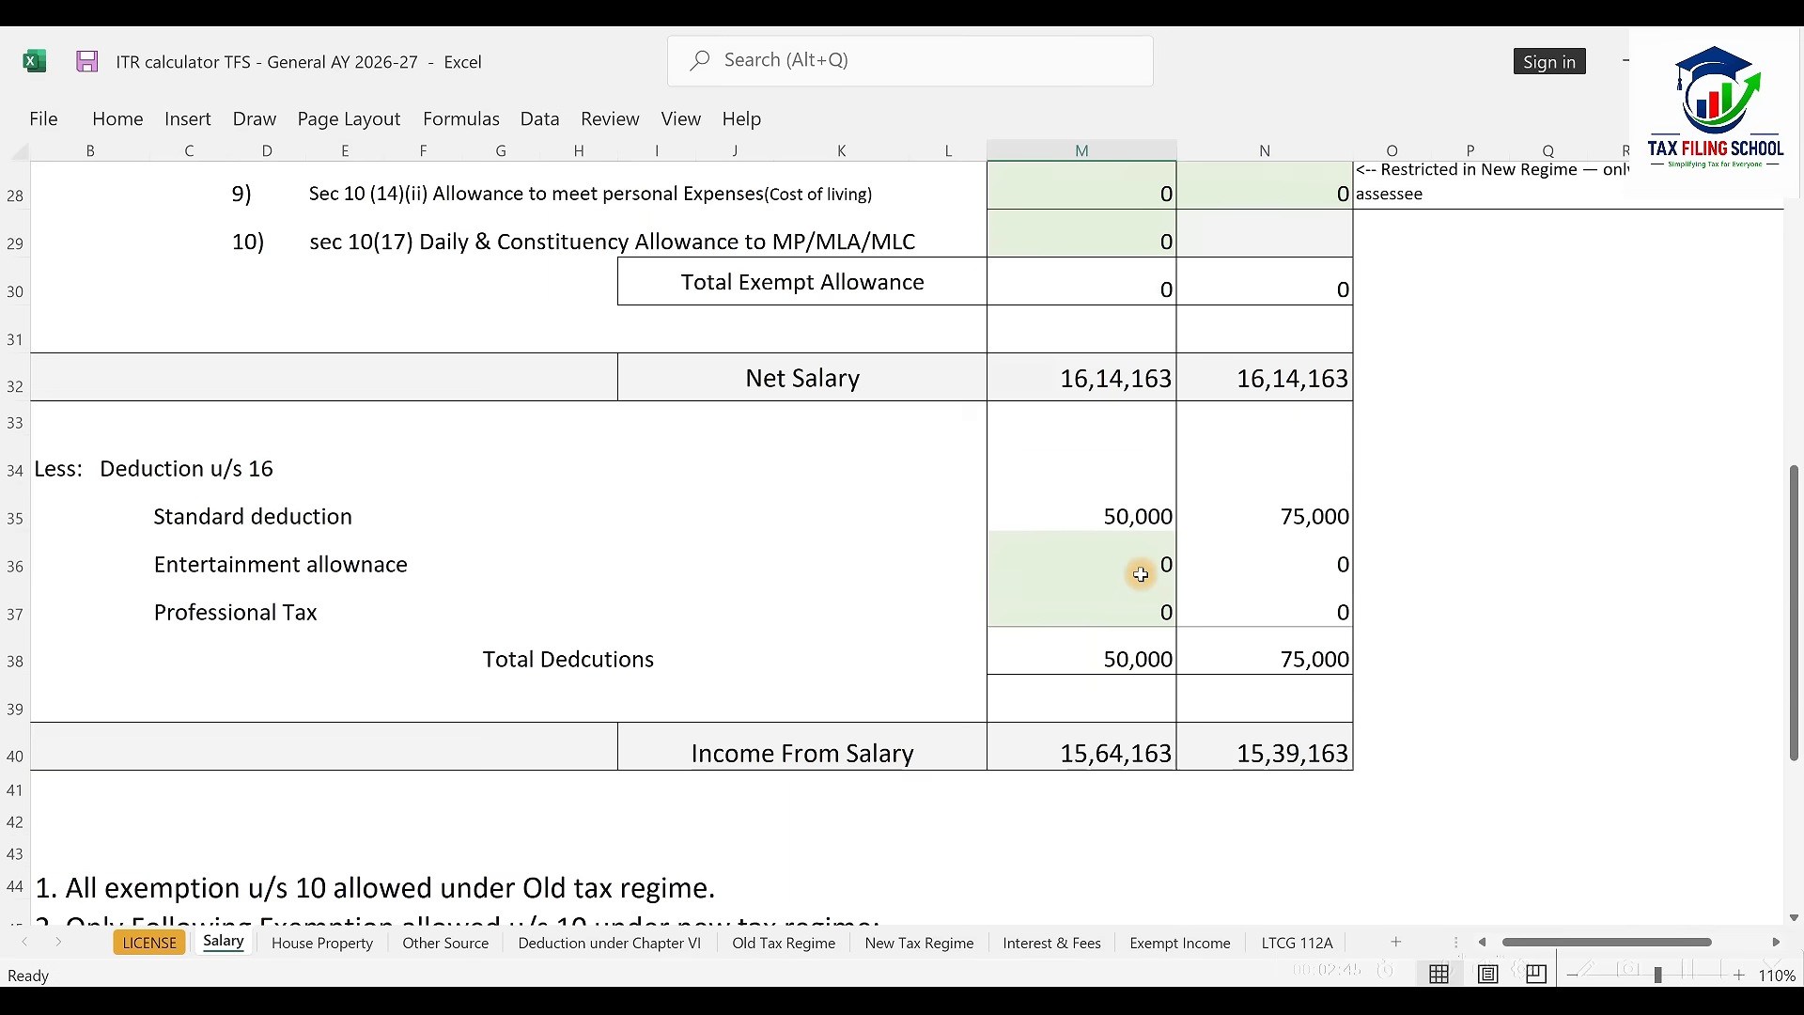
click(445, 943)
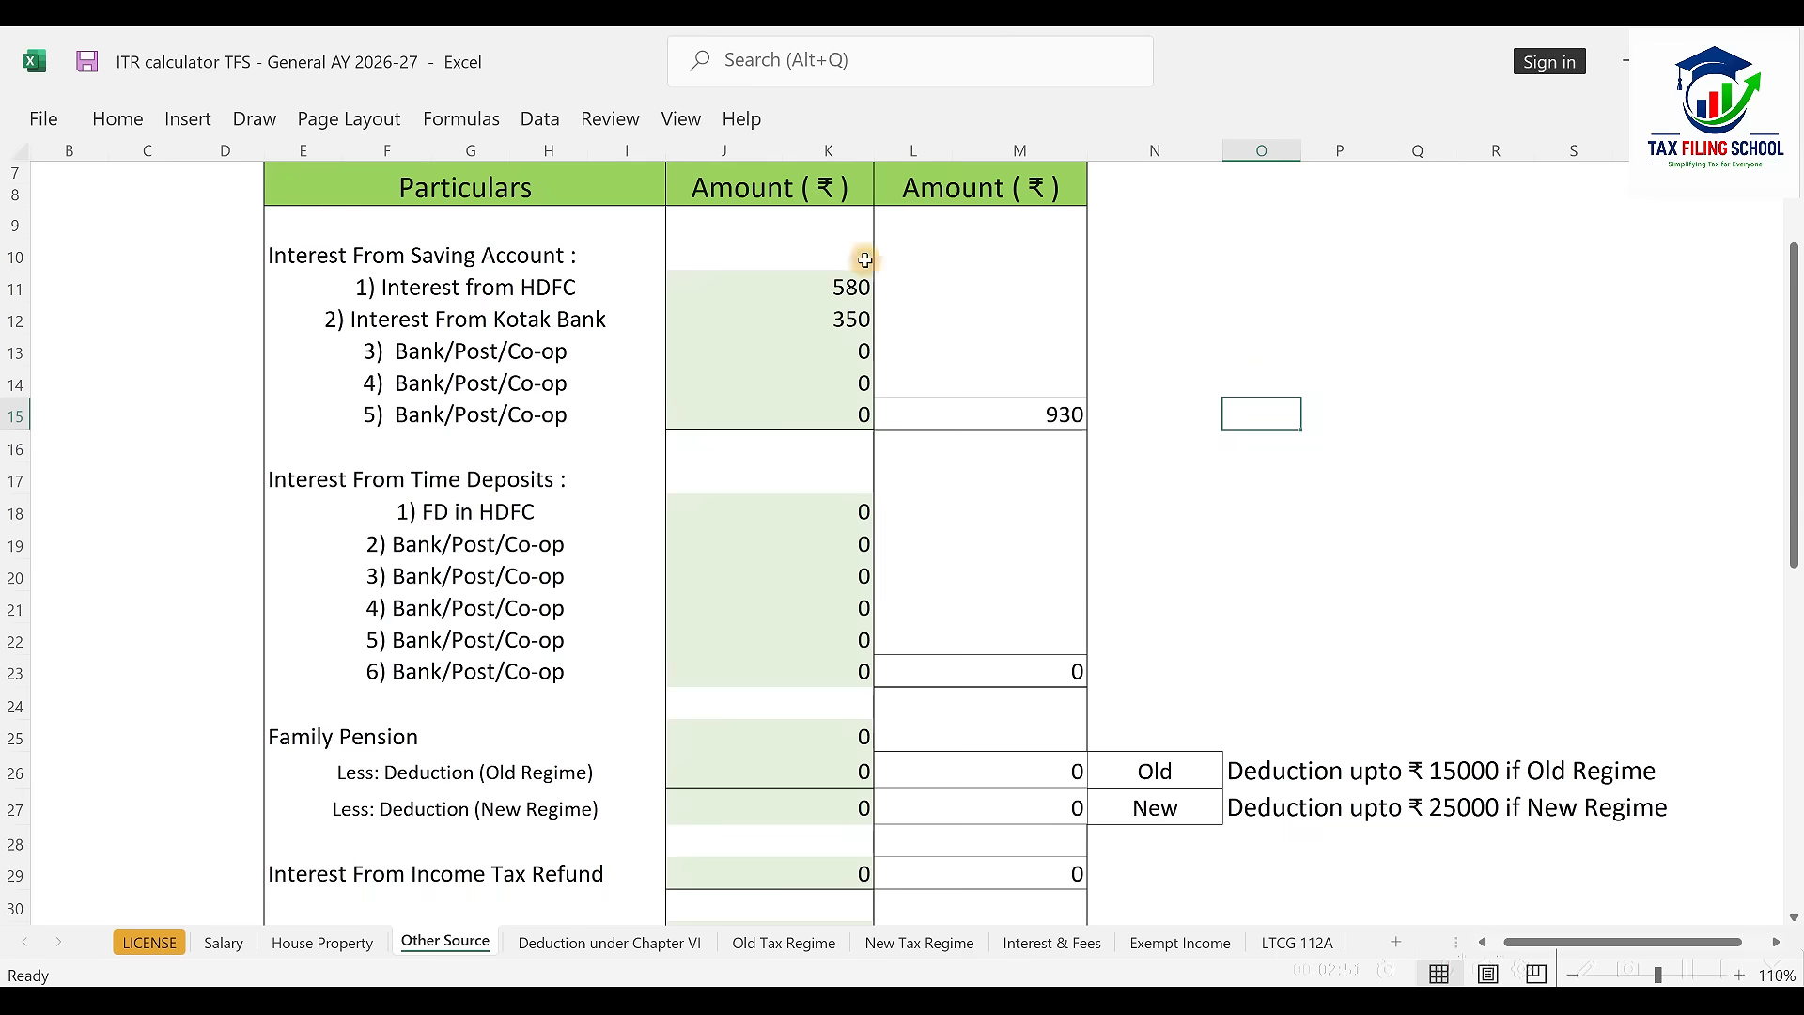
scroll(934, 339, down, 5)
click(610, 943)
scroll(934, 511, down, 2)
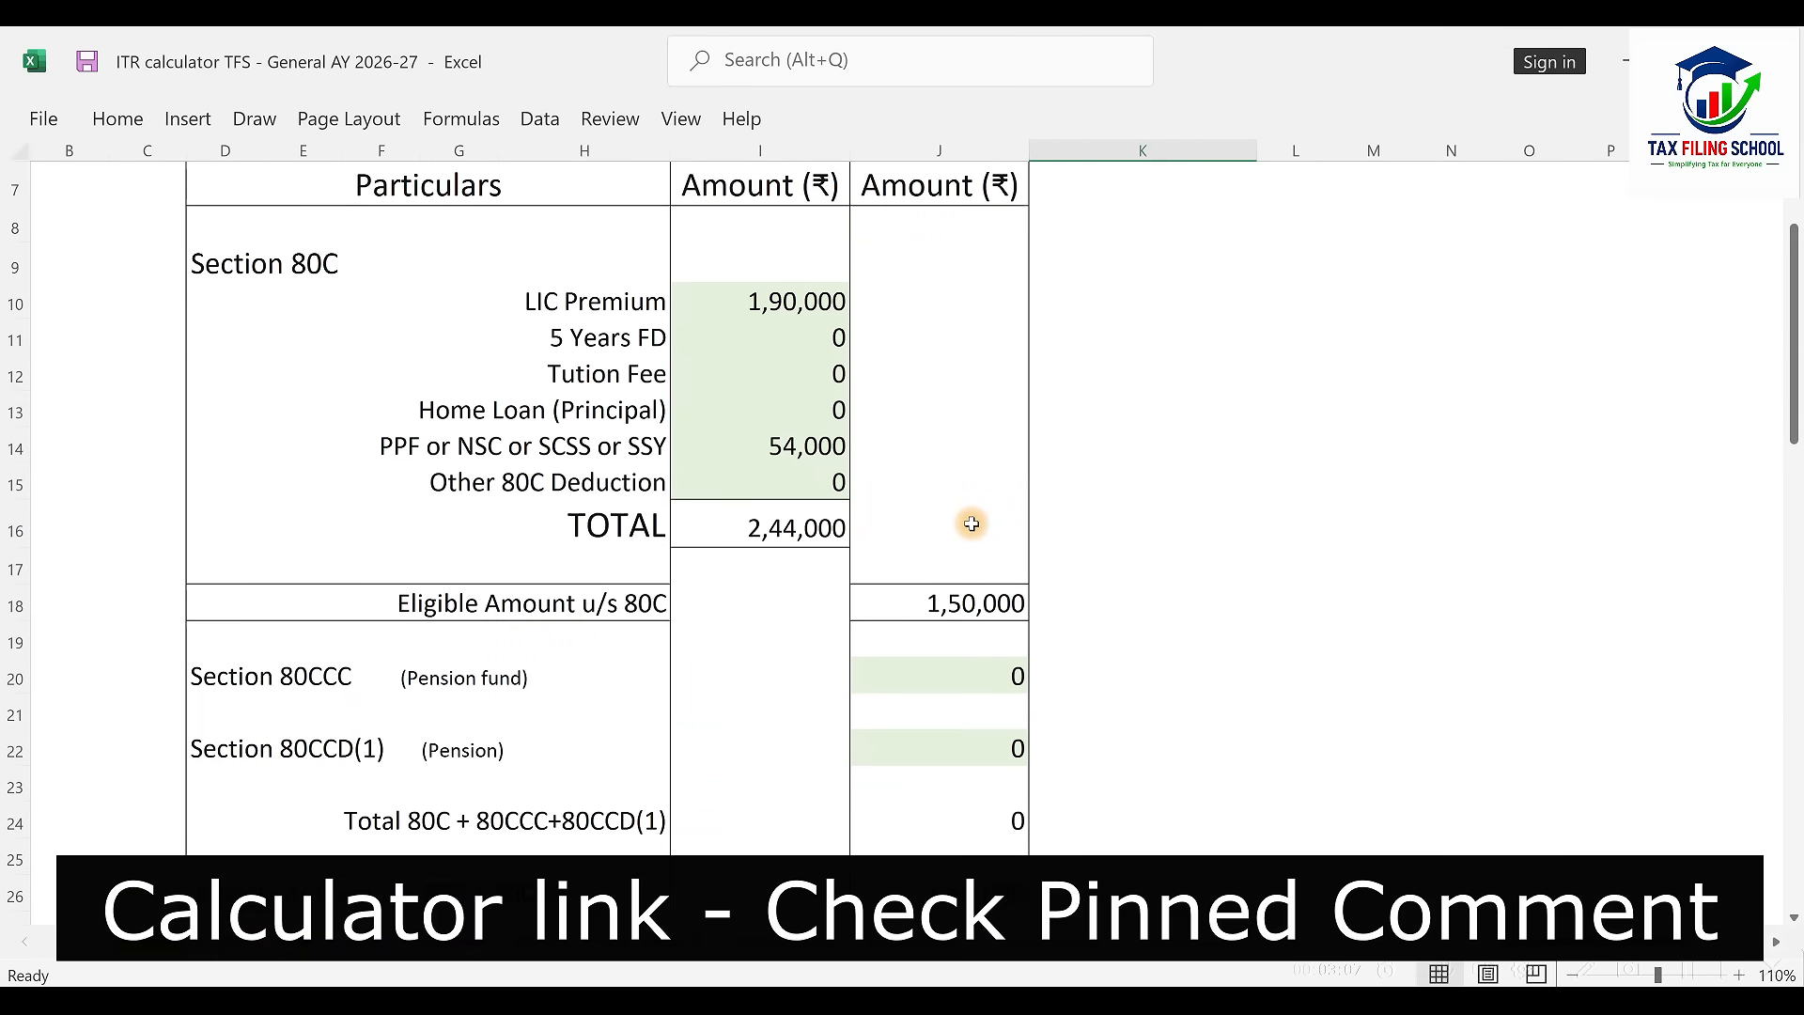
scroll(966, 511, down, 2)
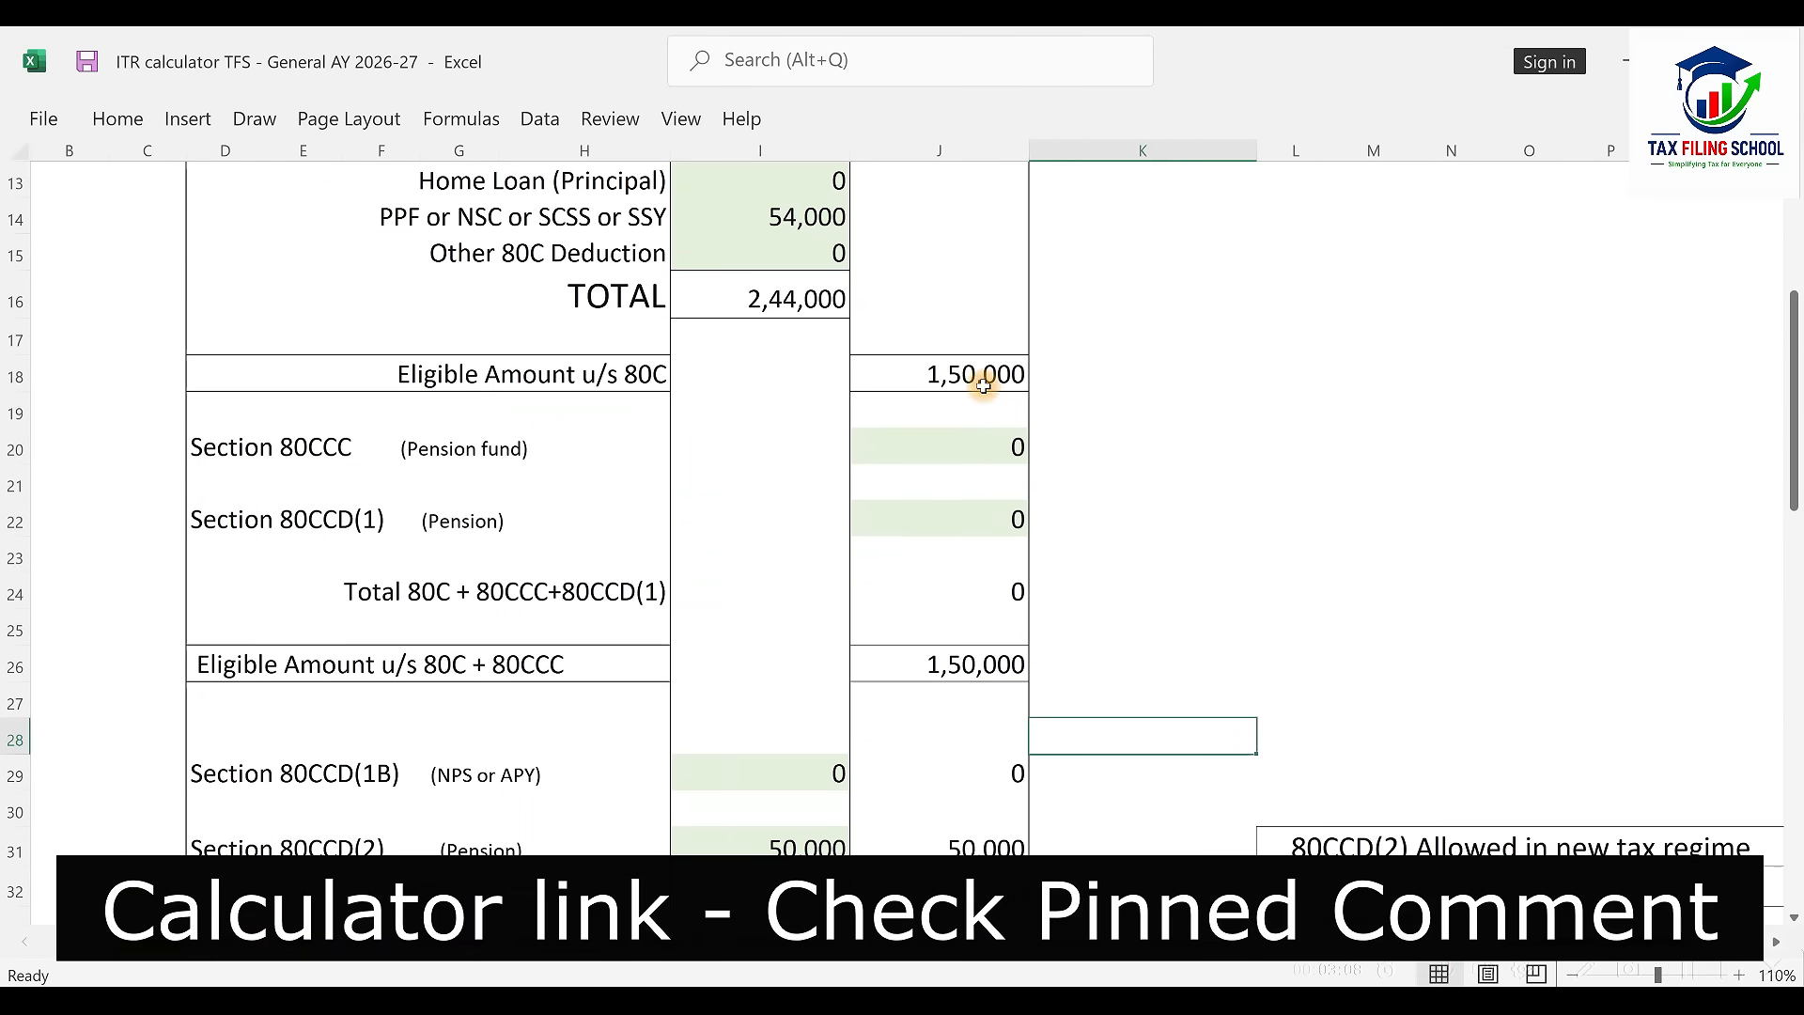
scroll(982, 385, down, 2)
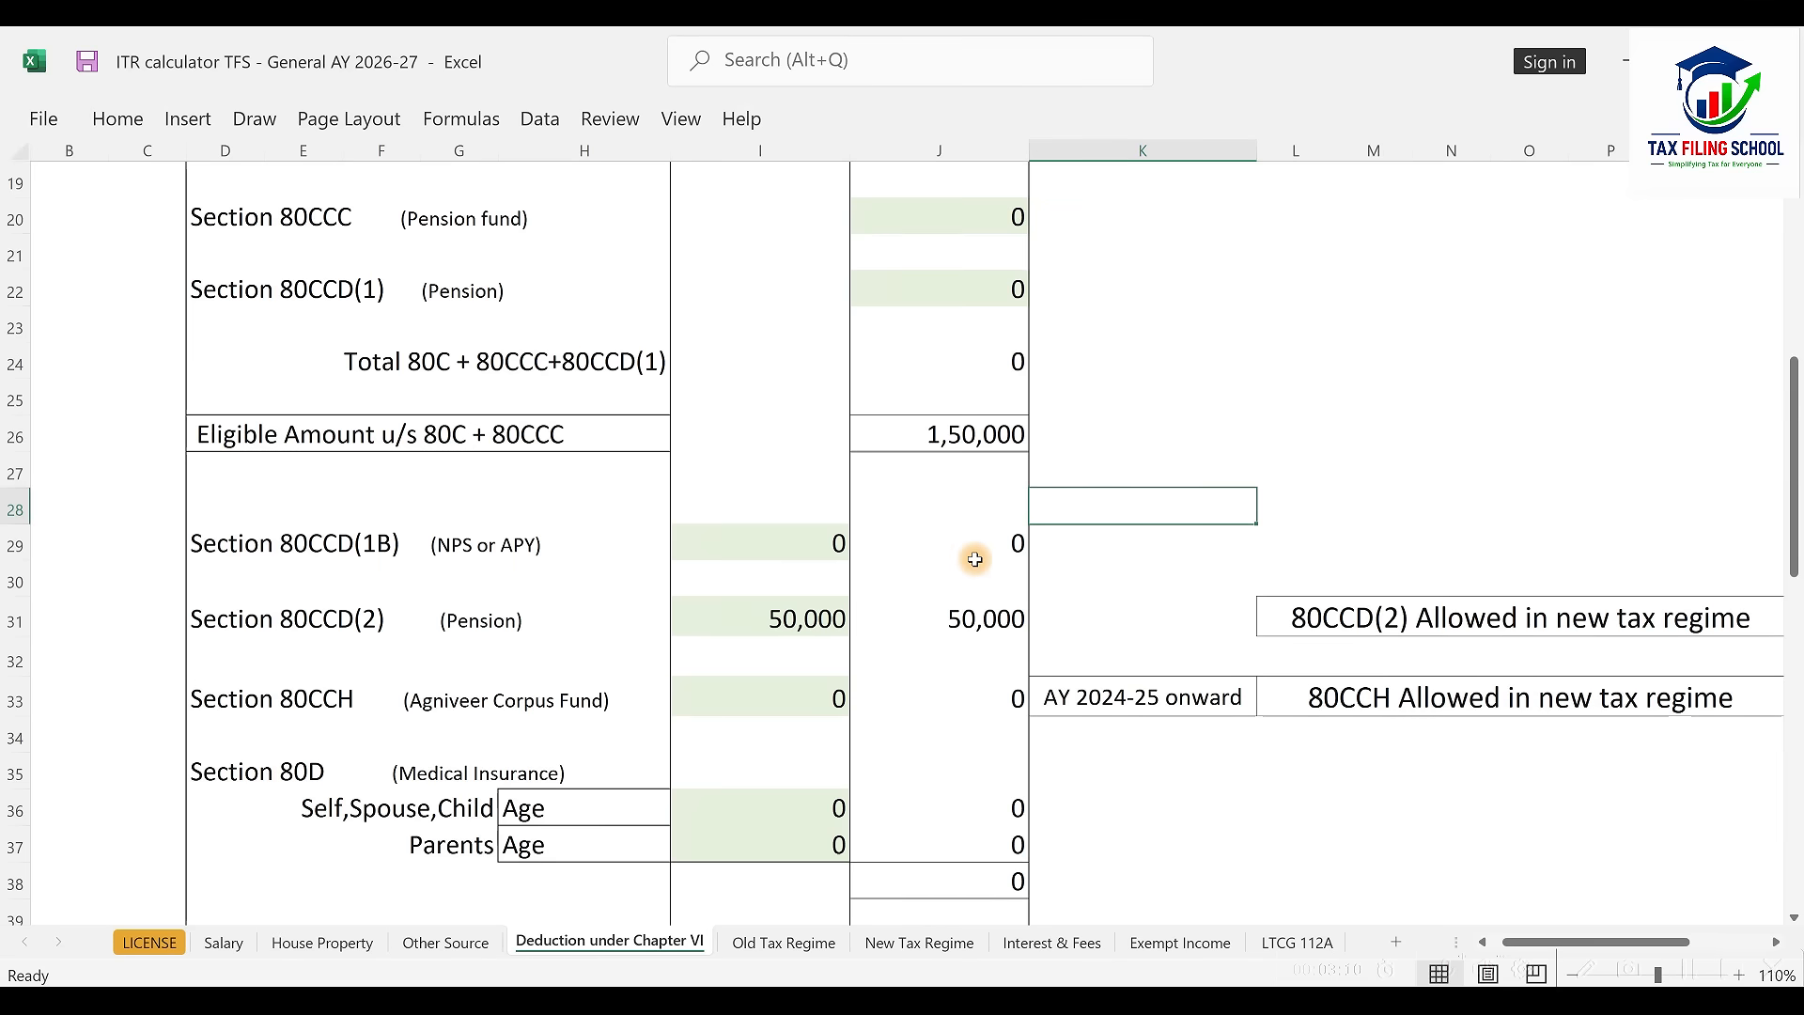
Compare the Old and New Tax Regime sheets, noting the 7,601 new-regime refund, then return to the portal
click(784, 943)
scroll(1099, 621, down, 2)
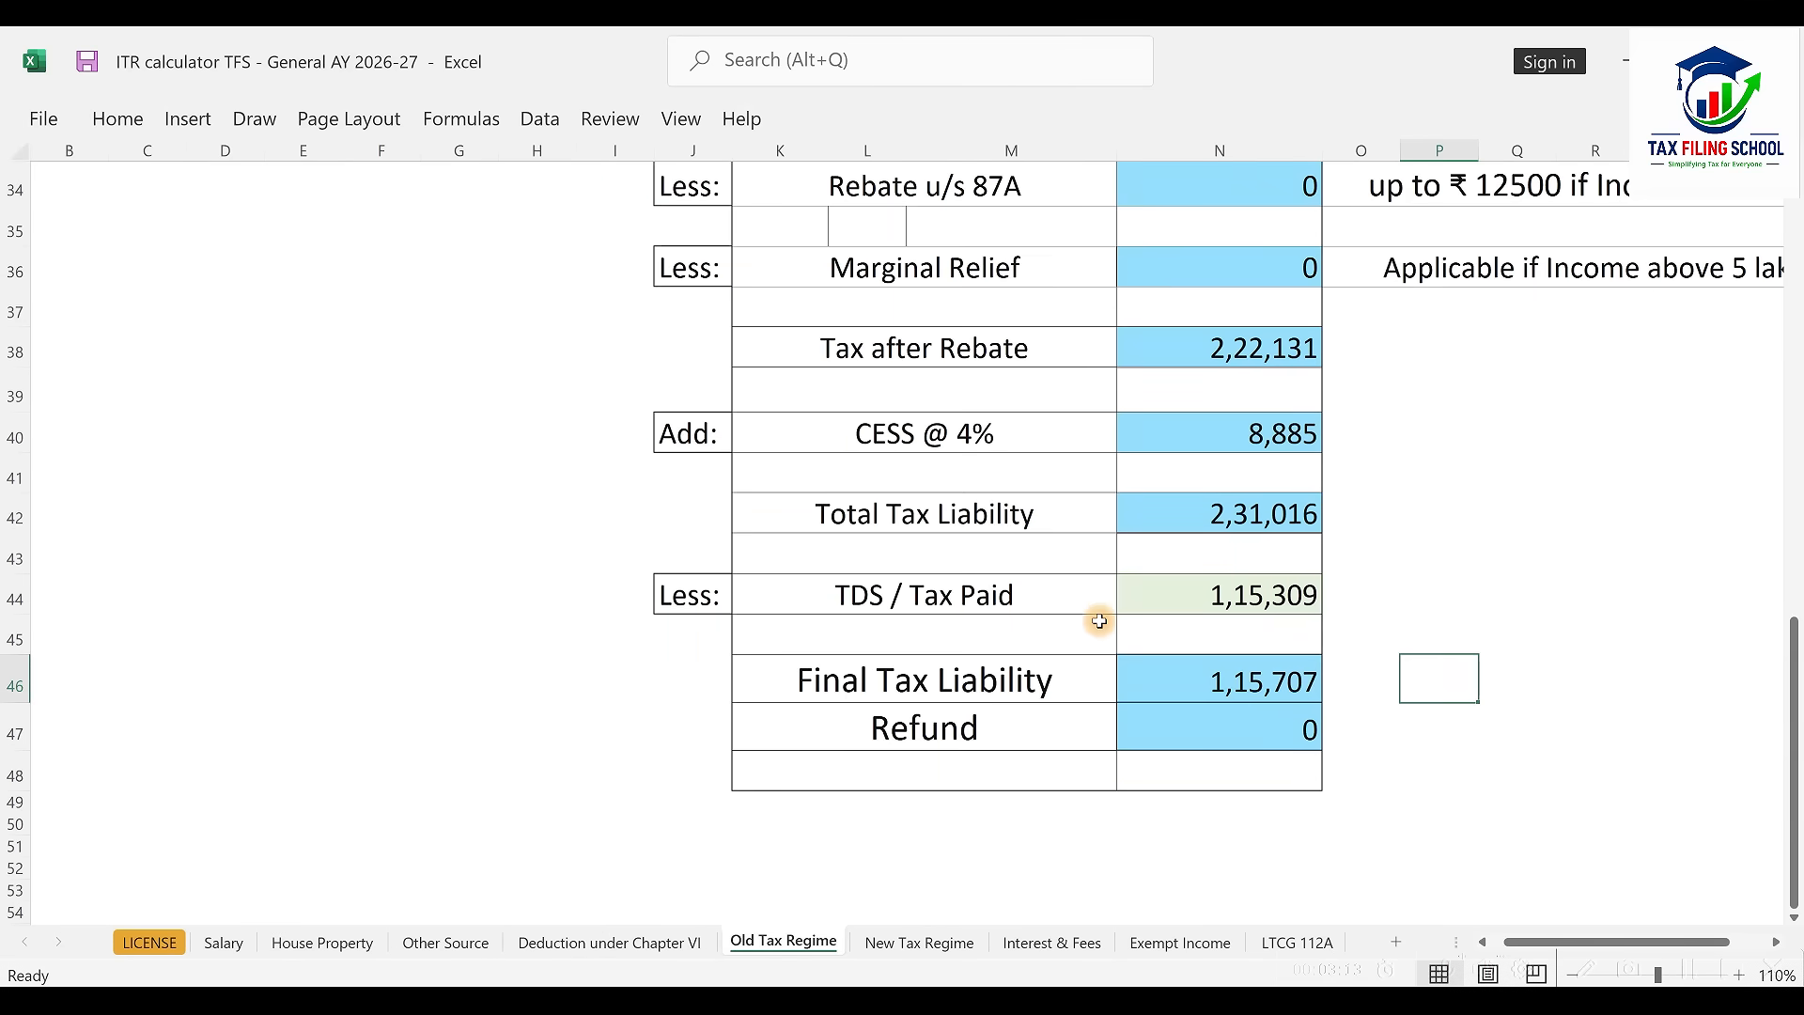
click(926, 943)
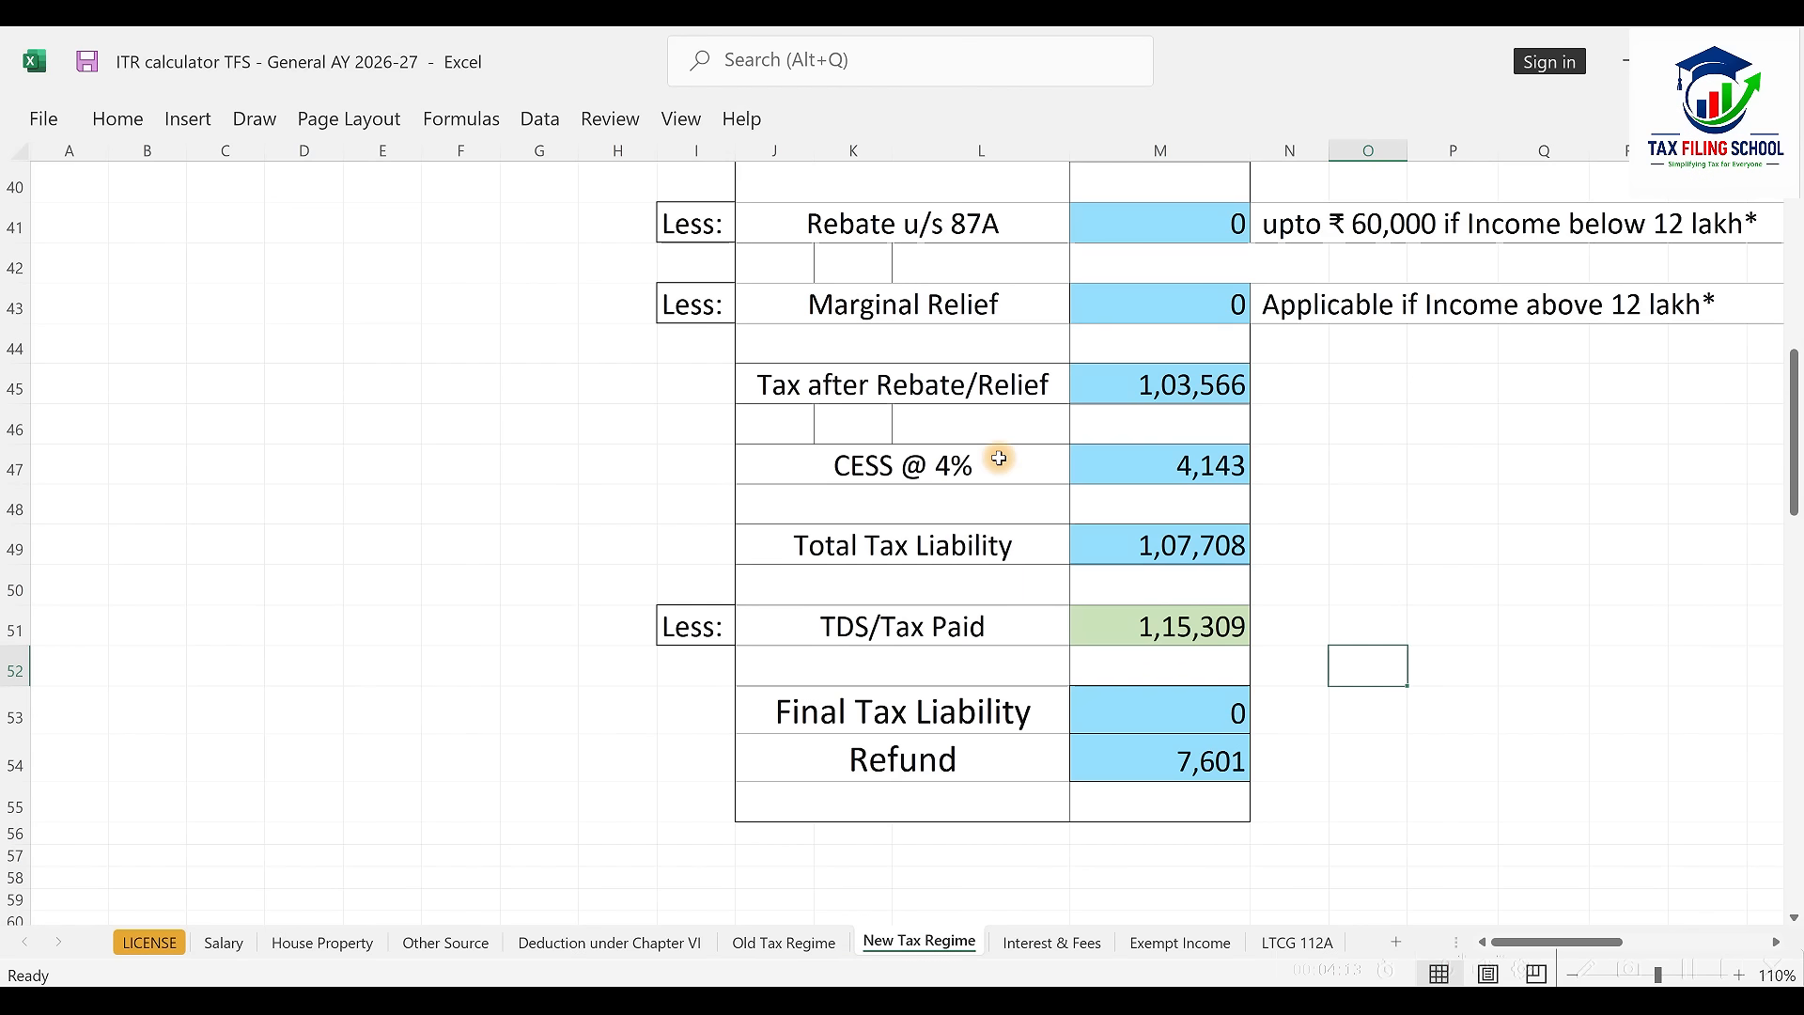
key(alt+Tab)
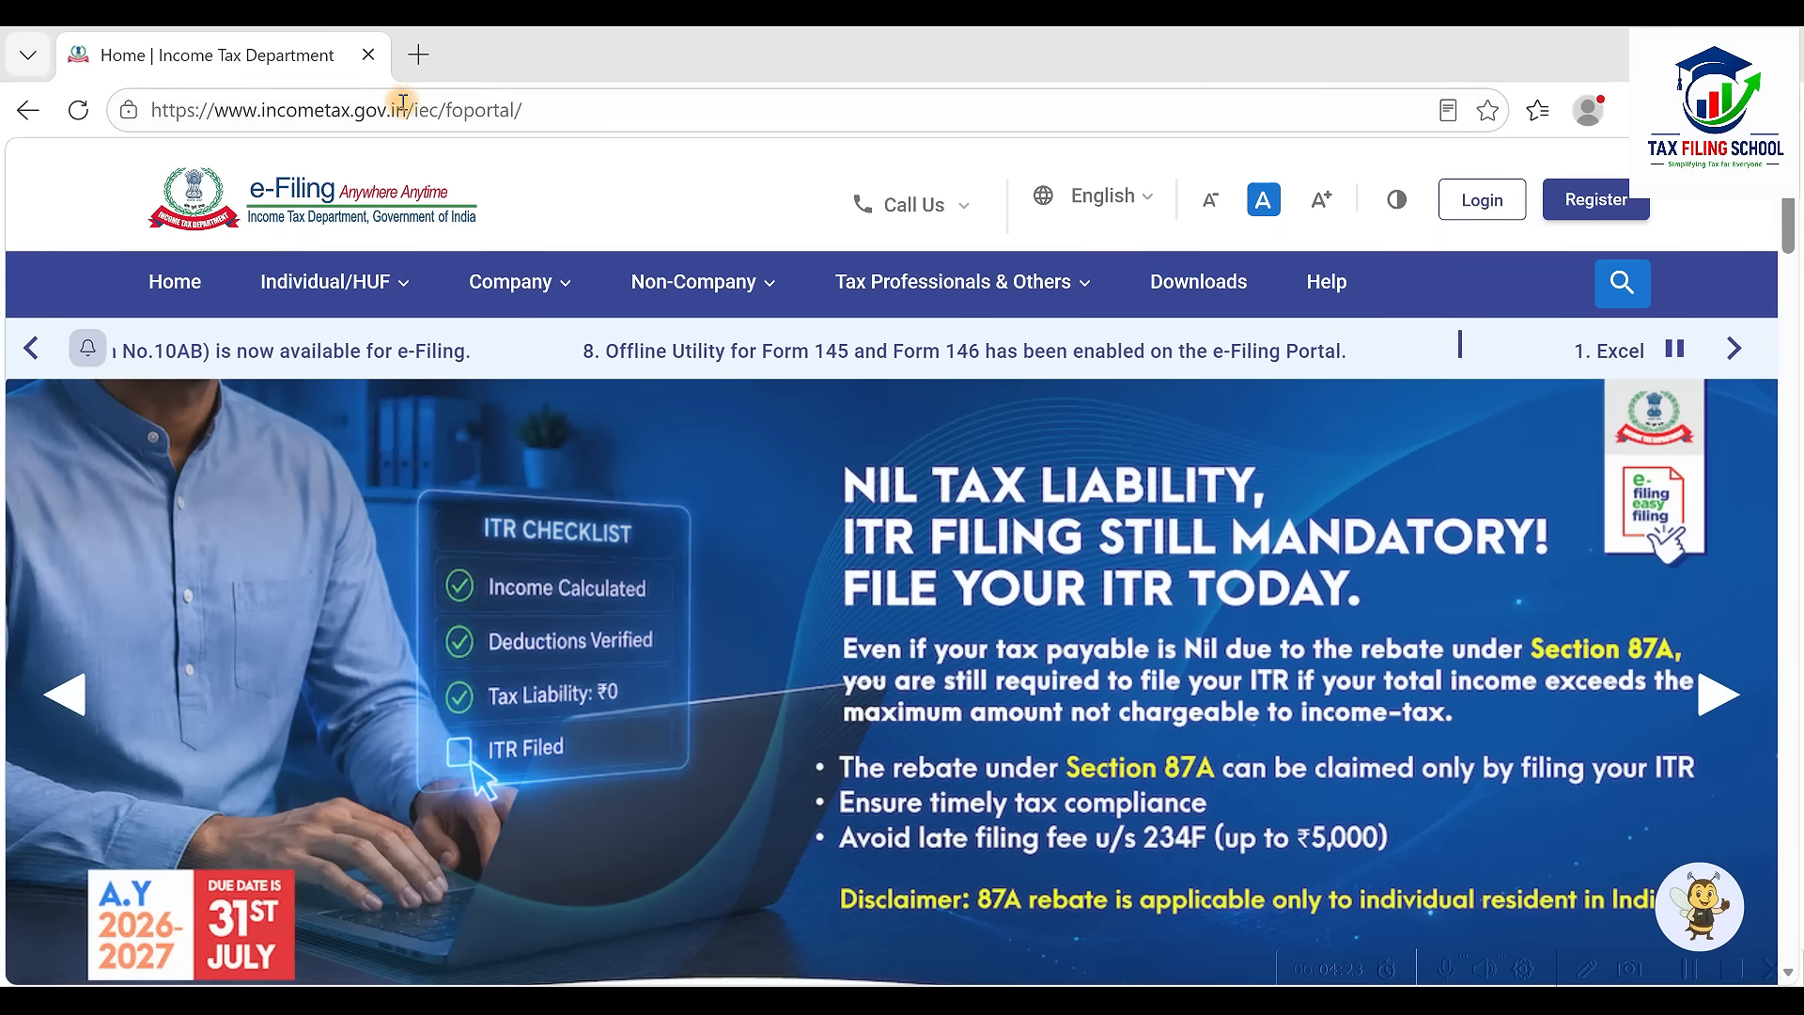
Log in with the taxpayer's User ID and password and reach the dashboard for AY 2026-27
click(1480, 199)
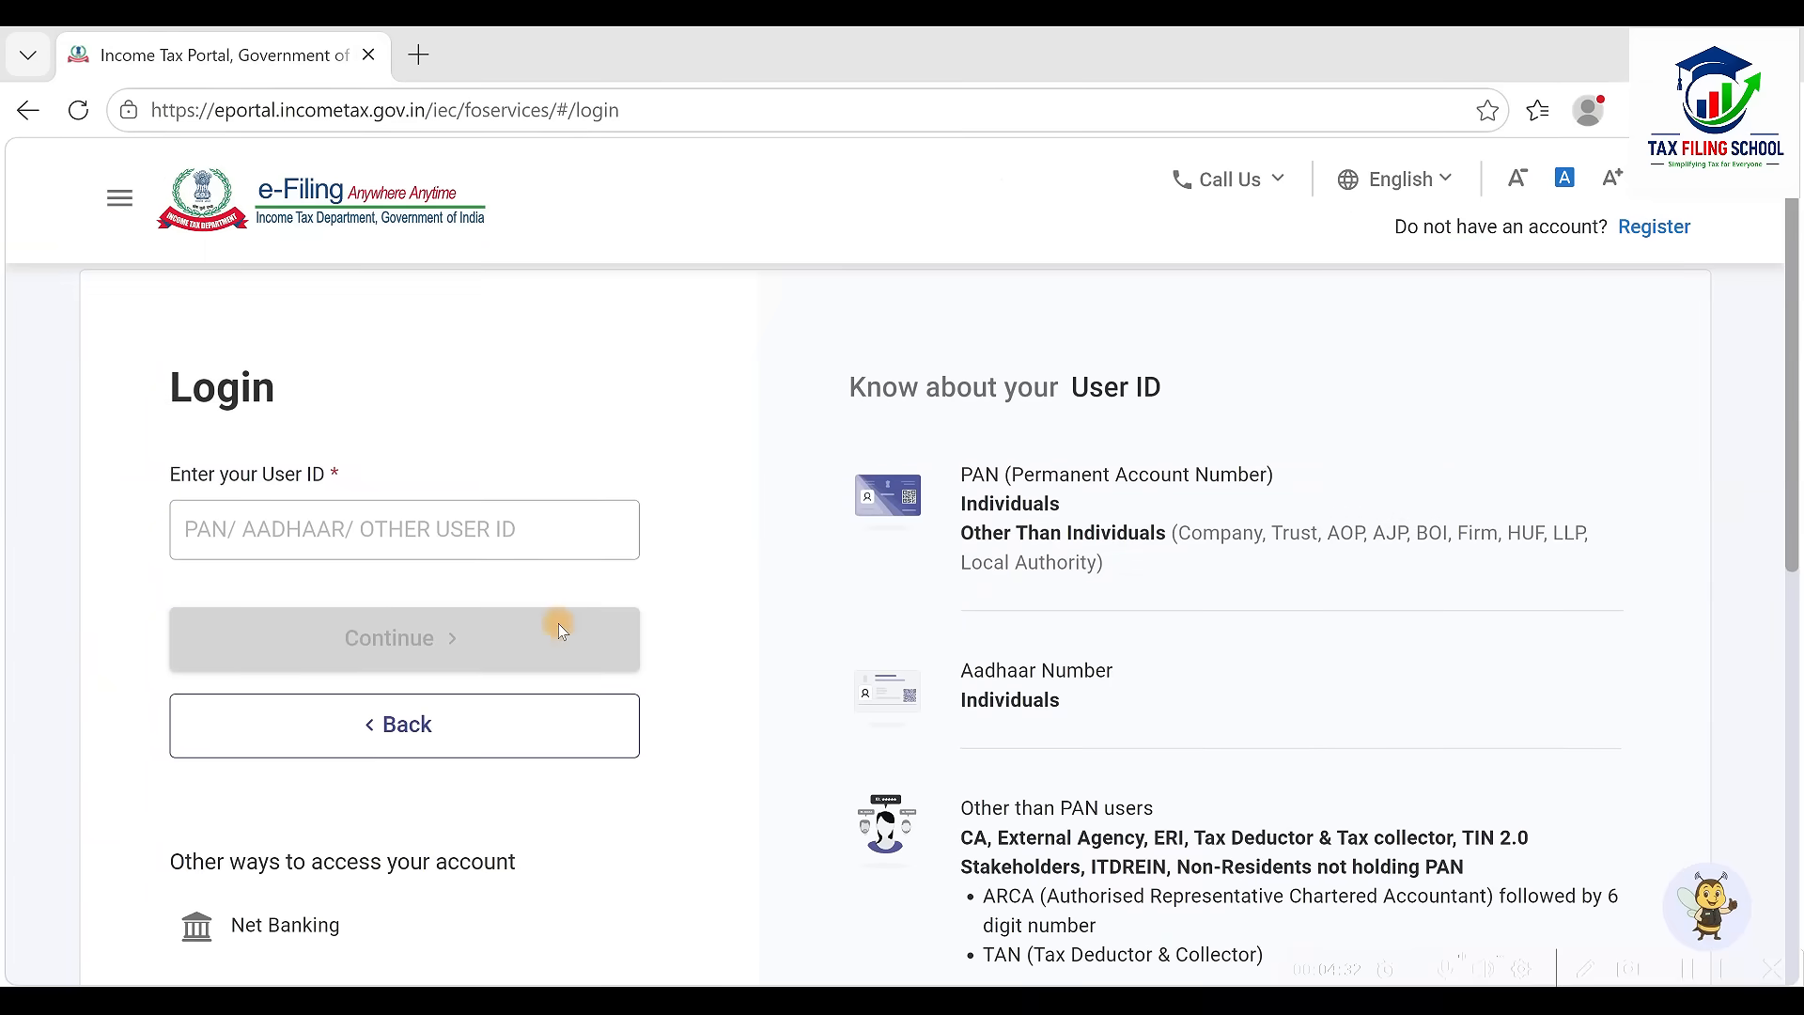
click(503, 529)
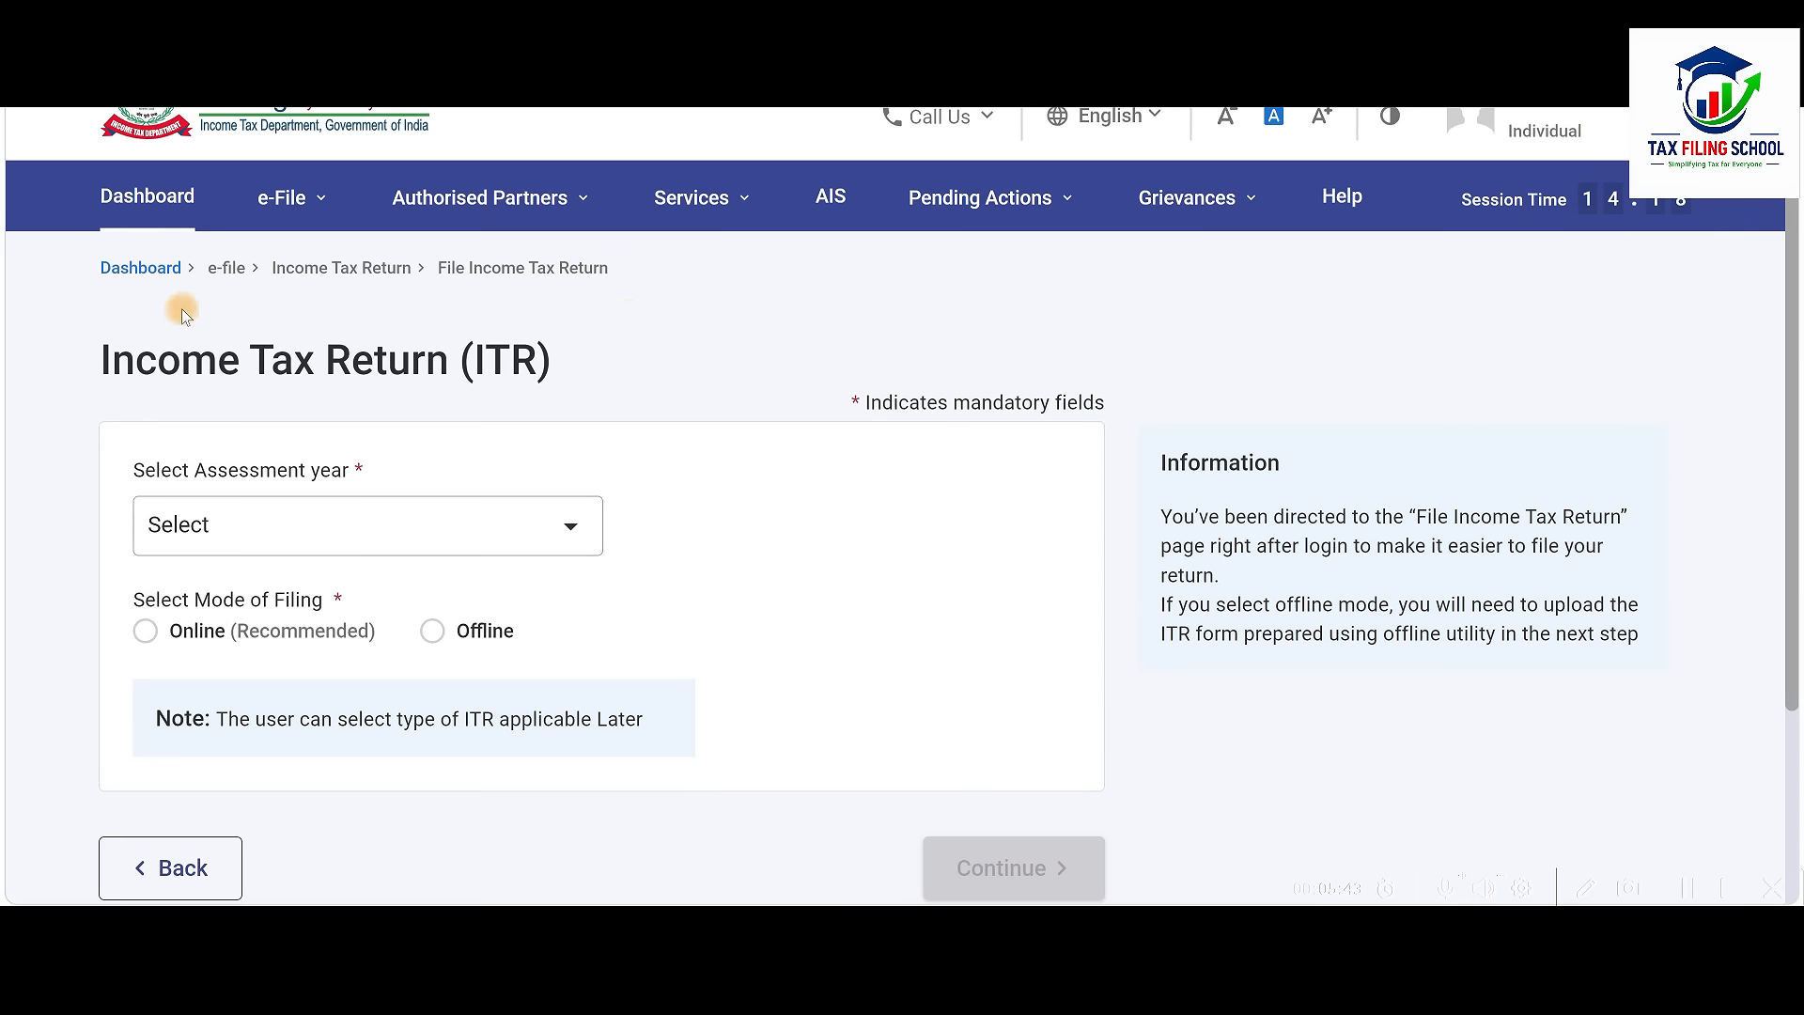
click(144, 200)
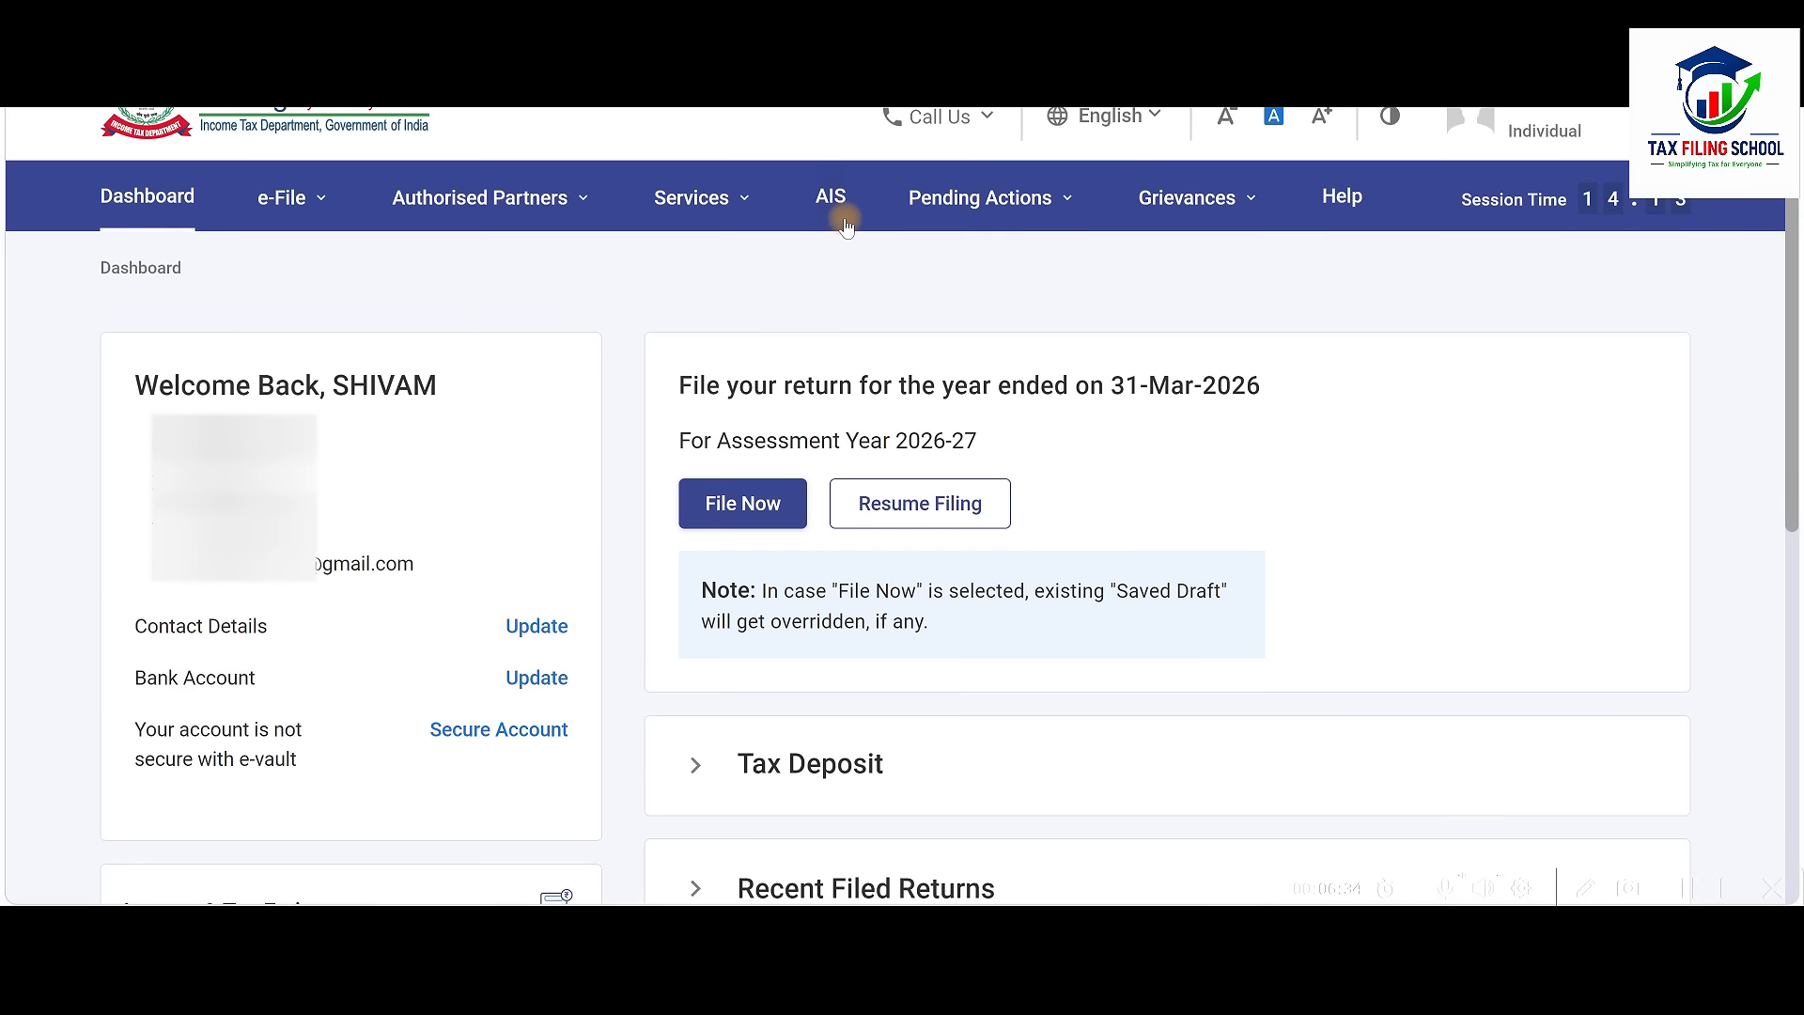
click(289, 196)
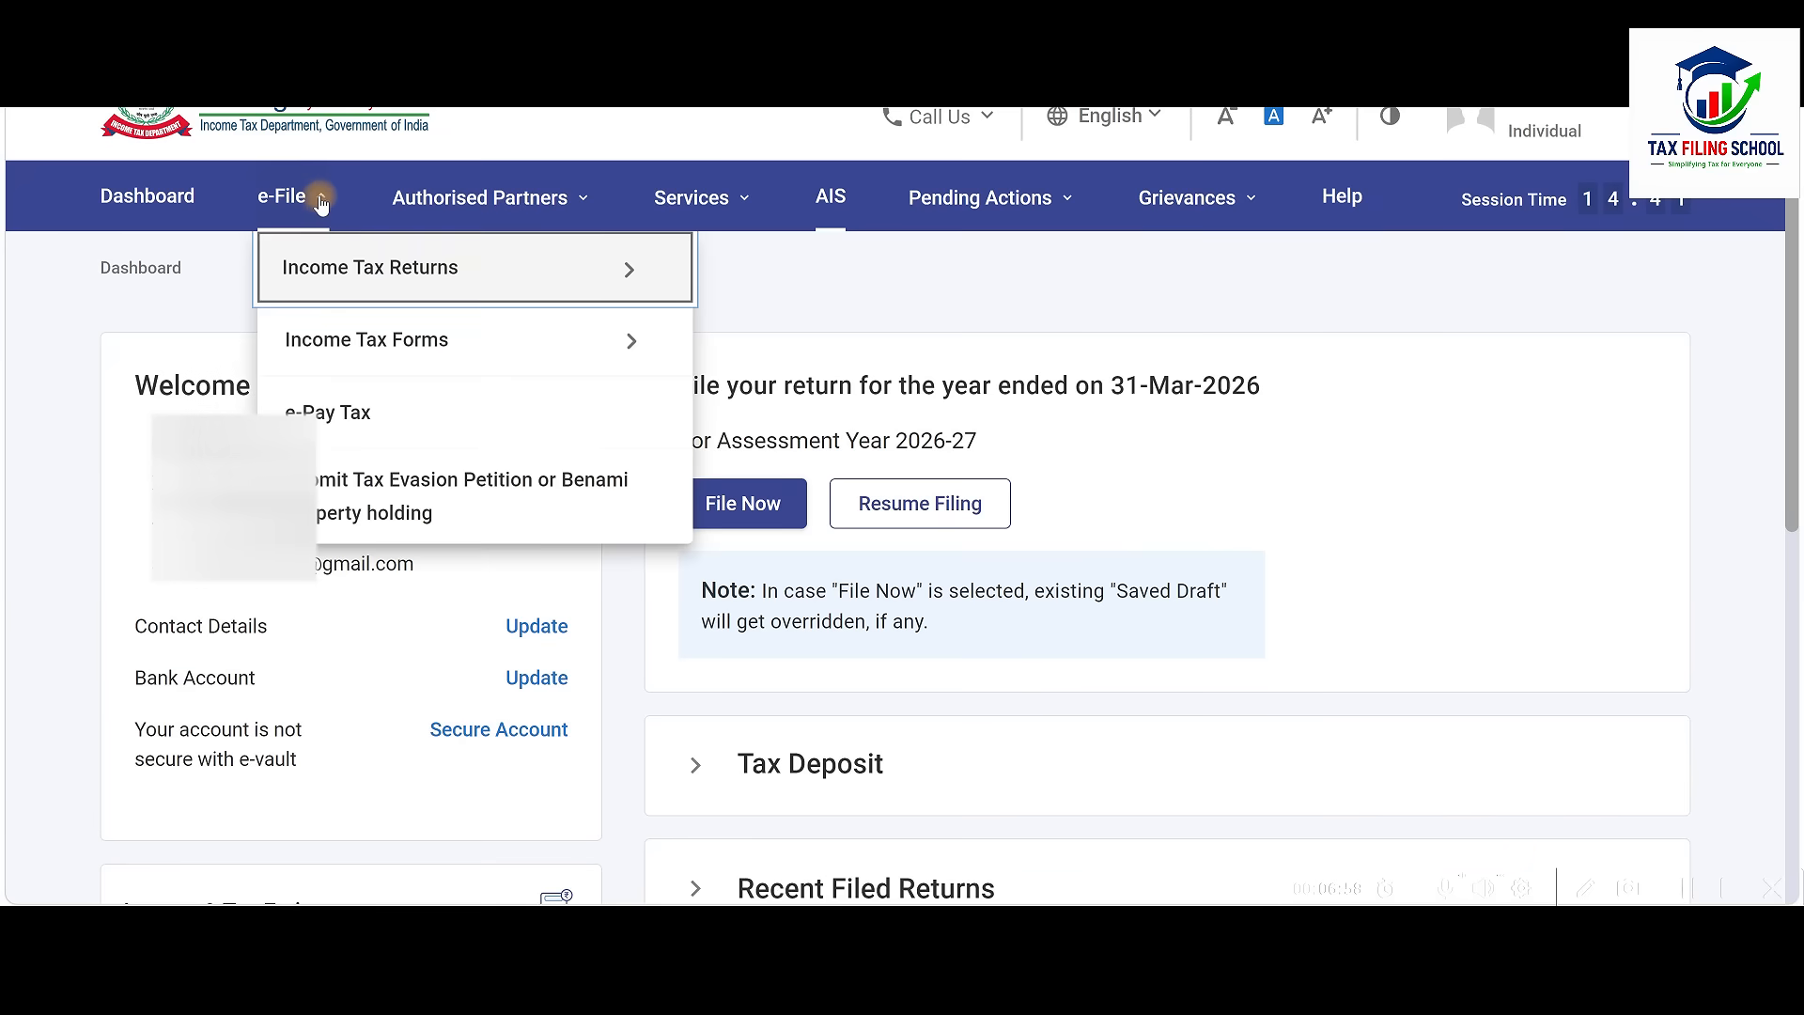
mouse_move(391, 261)
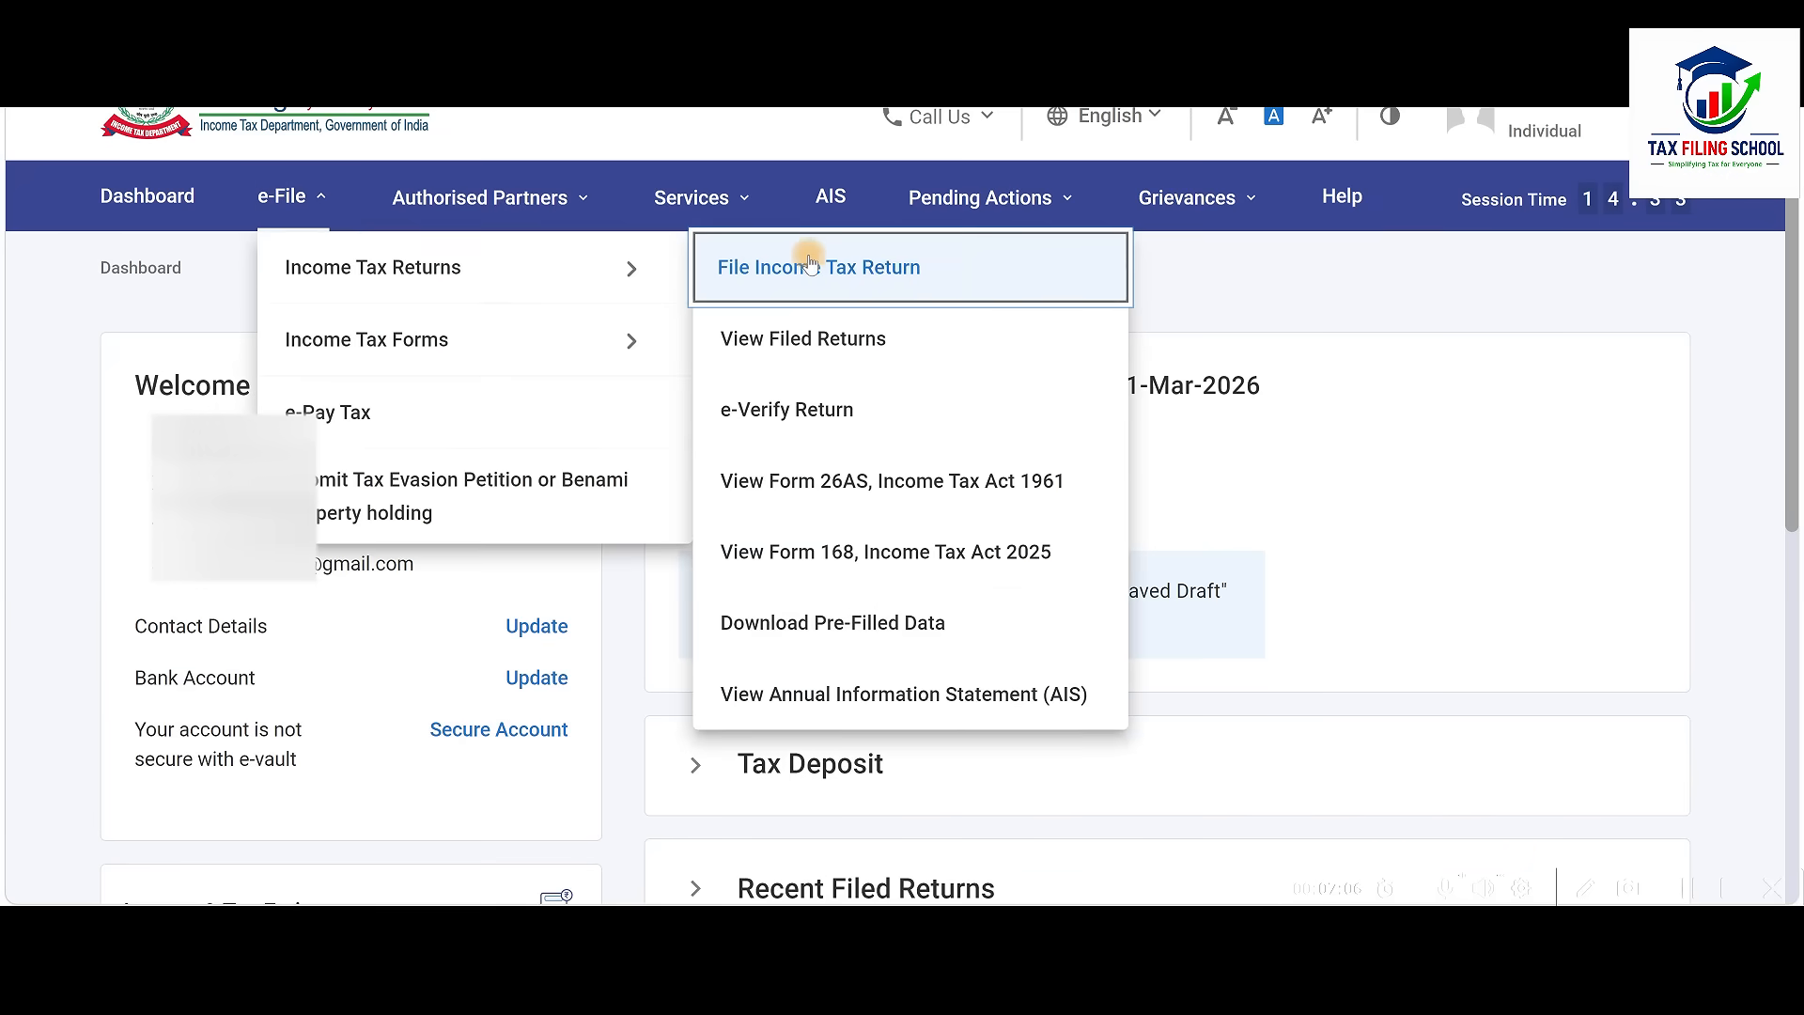
click(1025, 488)
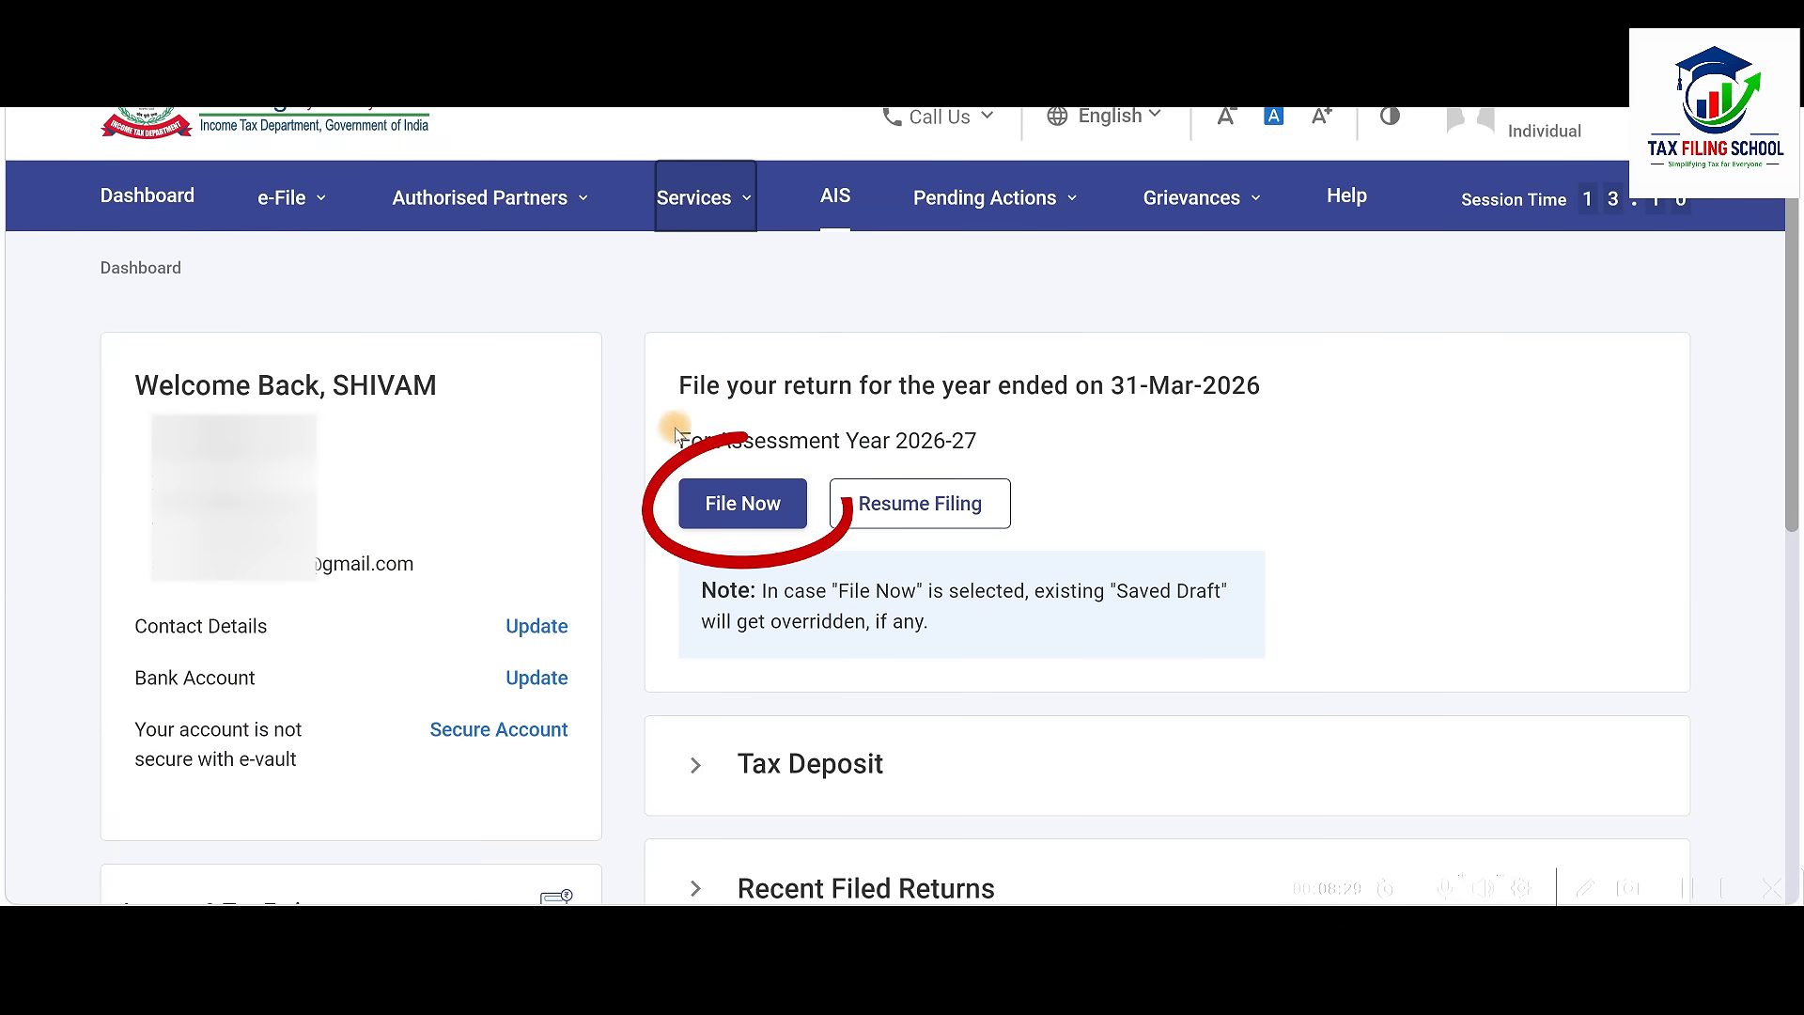
Start a new online filing for Assessment Year 2026-27 instead of resuming the draft
click(744, 507)
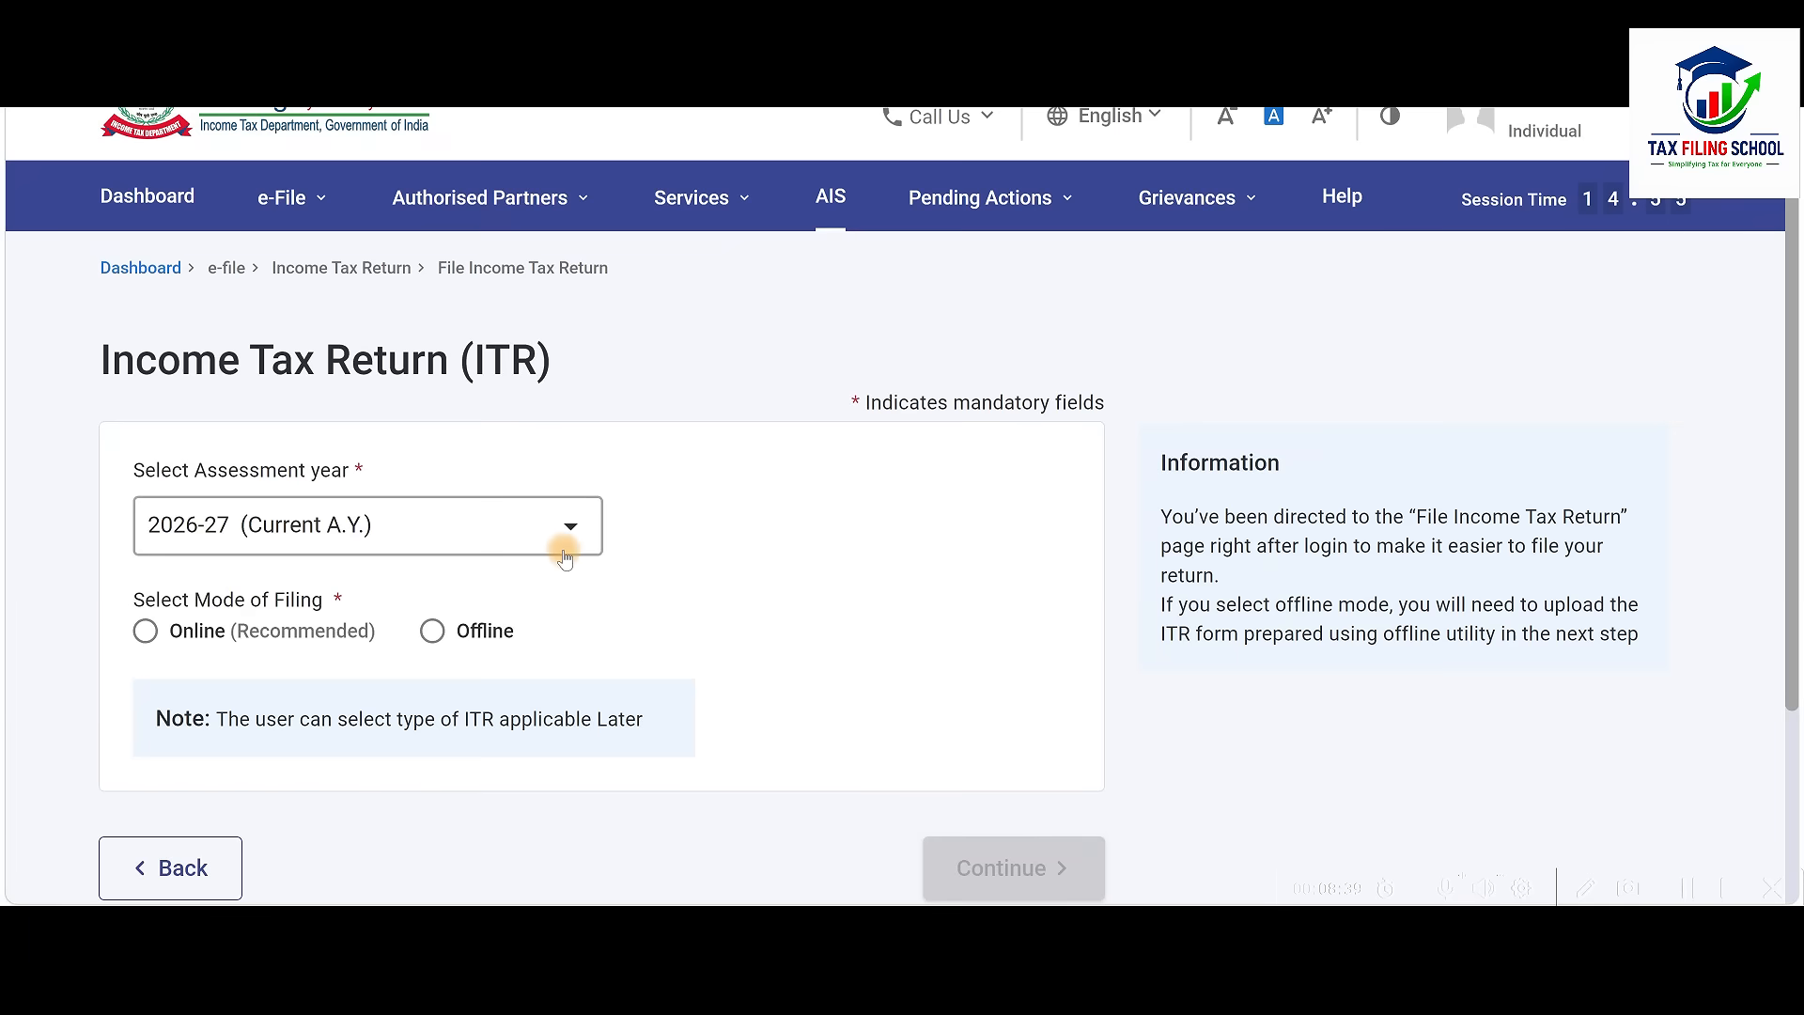
click(146, 632)
scroll(714, 625, down, 3)
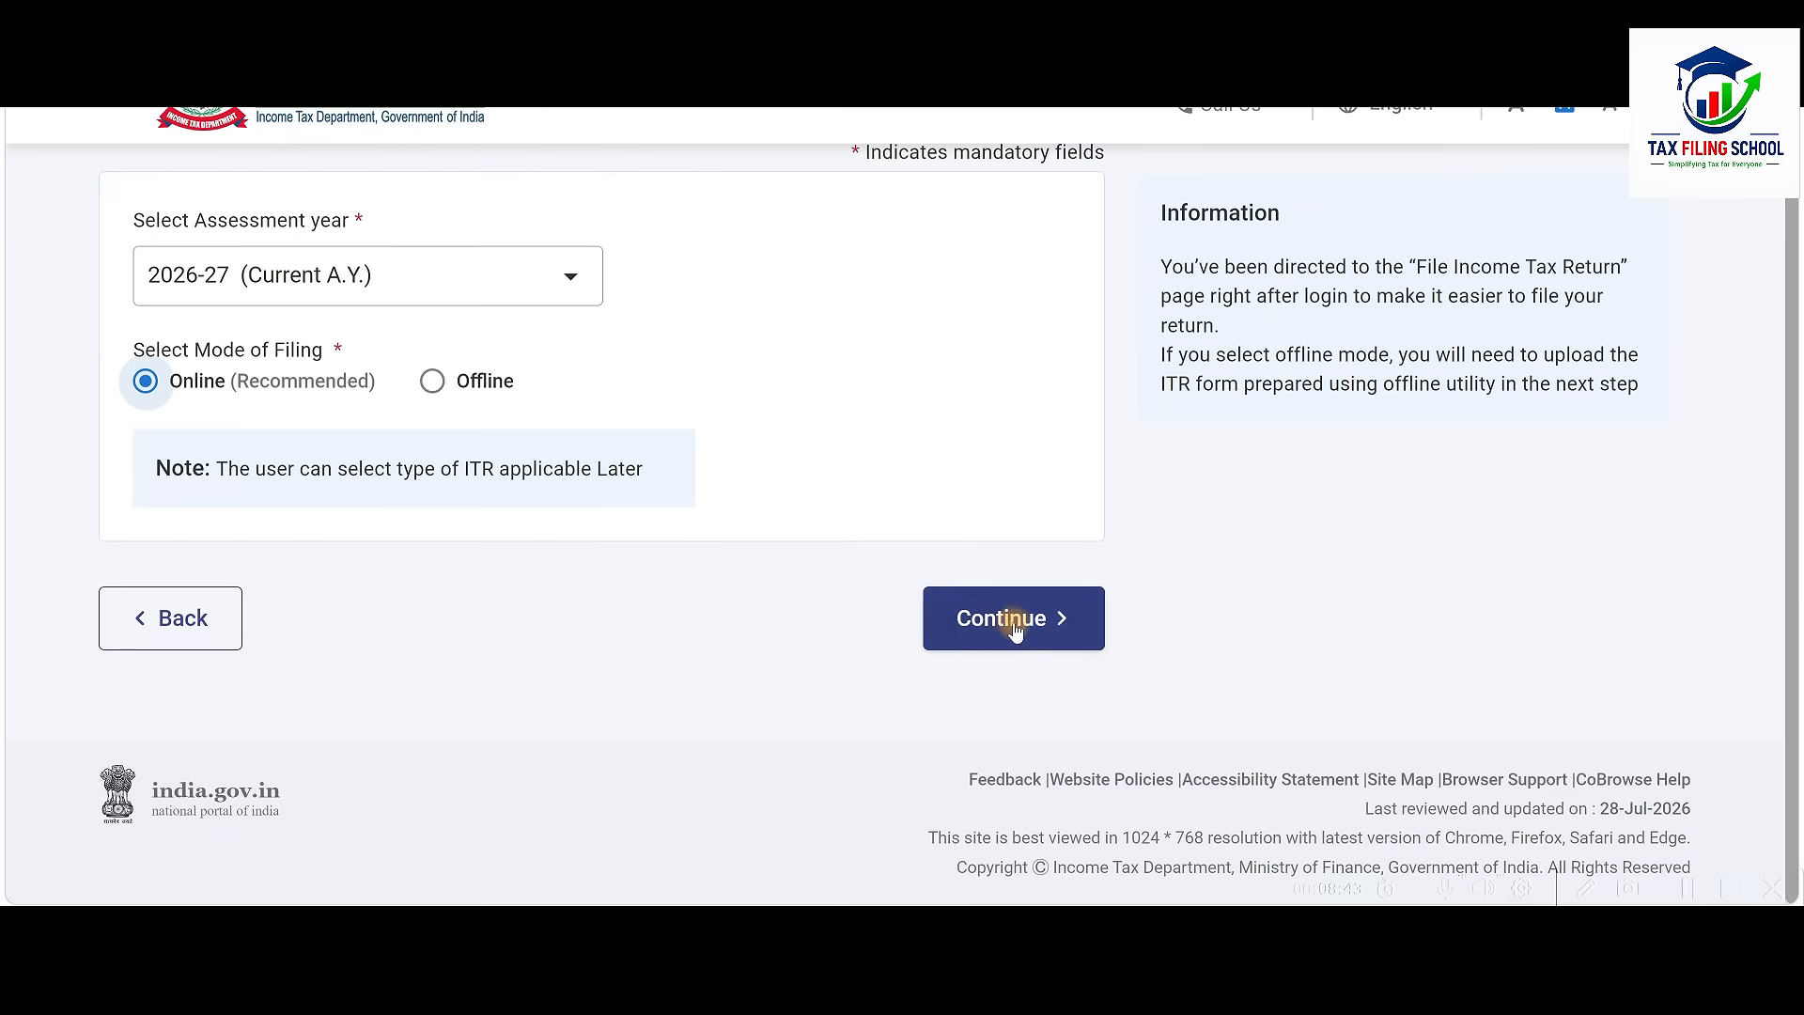
click(1021, 631)
scroll(1024, 631, down, 2)
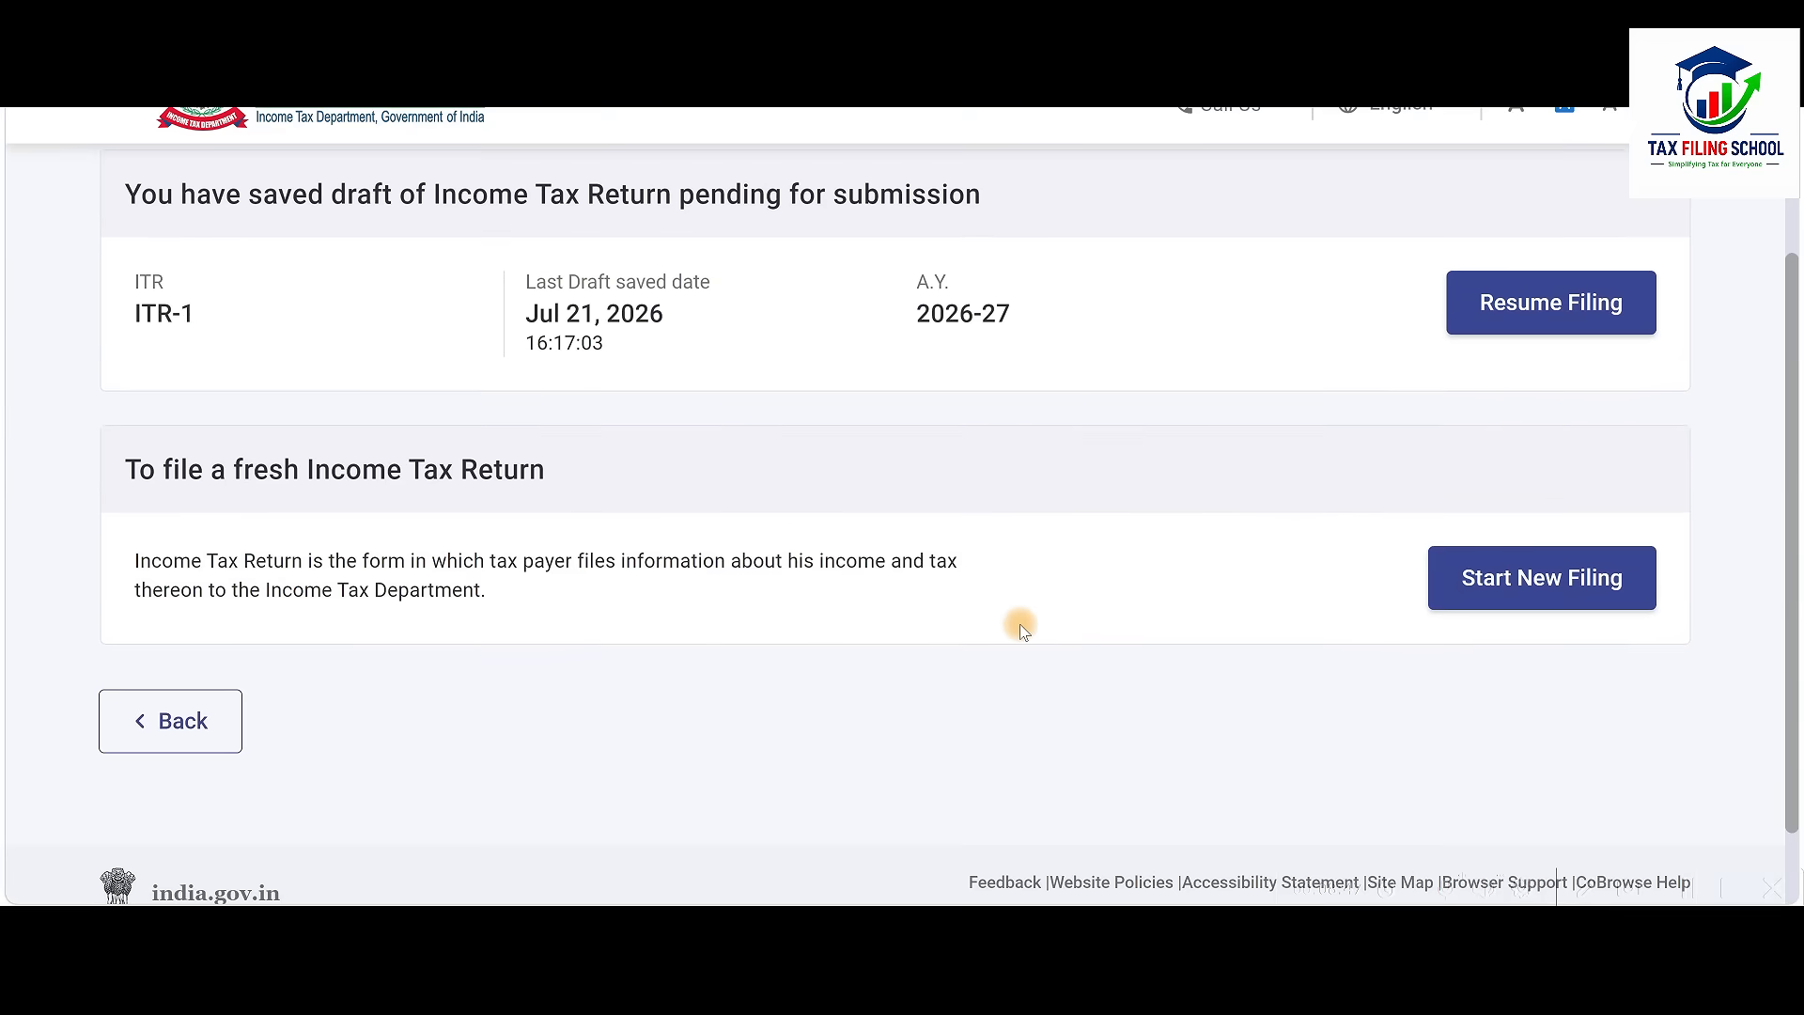
click(1577, 596)
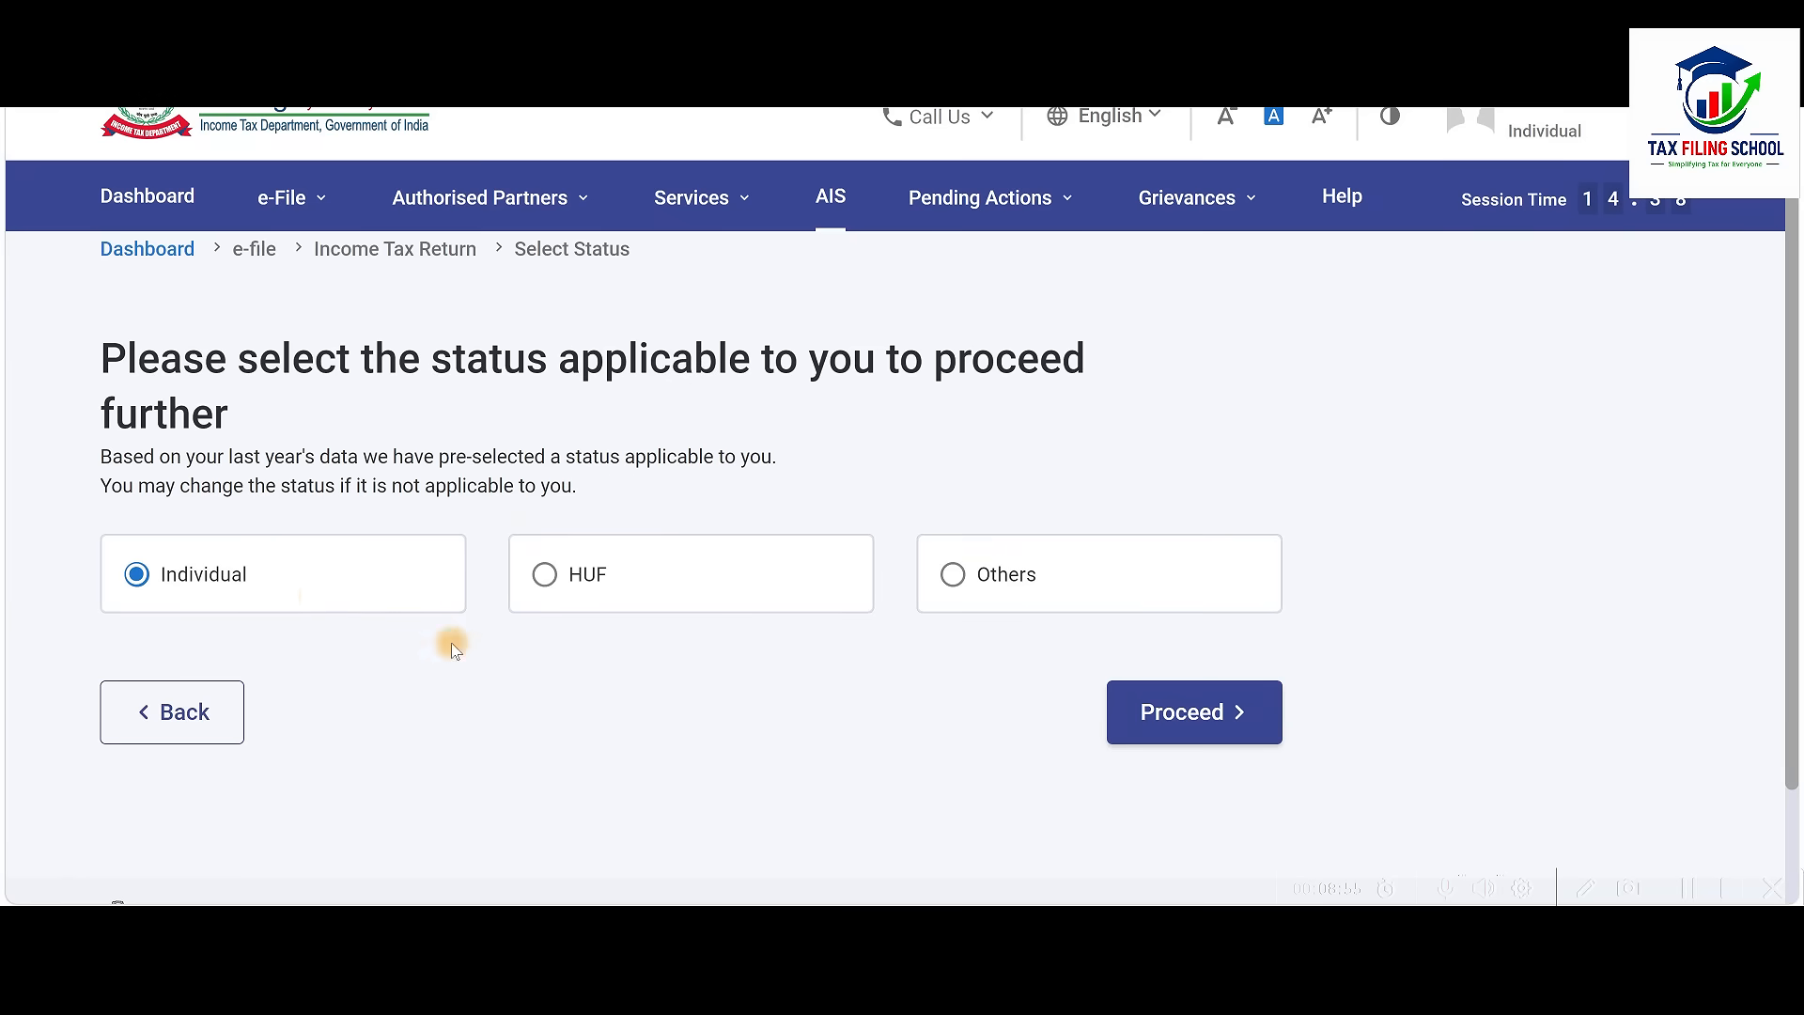
Proceed with Individual status and choose ITR-1 as the return form
click(1201, 722)
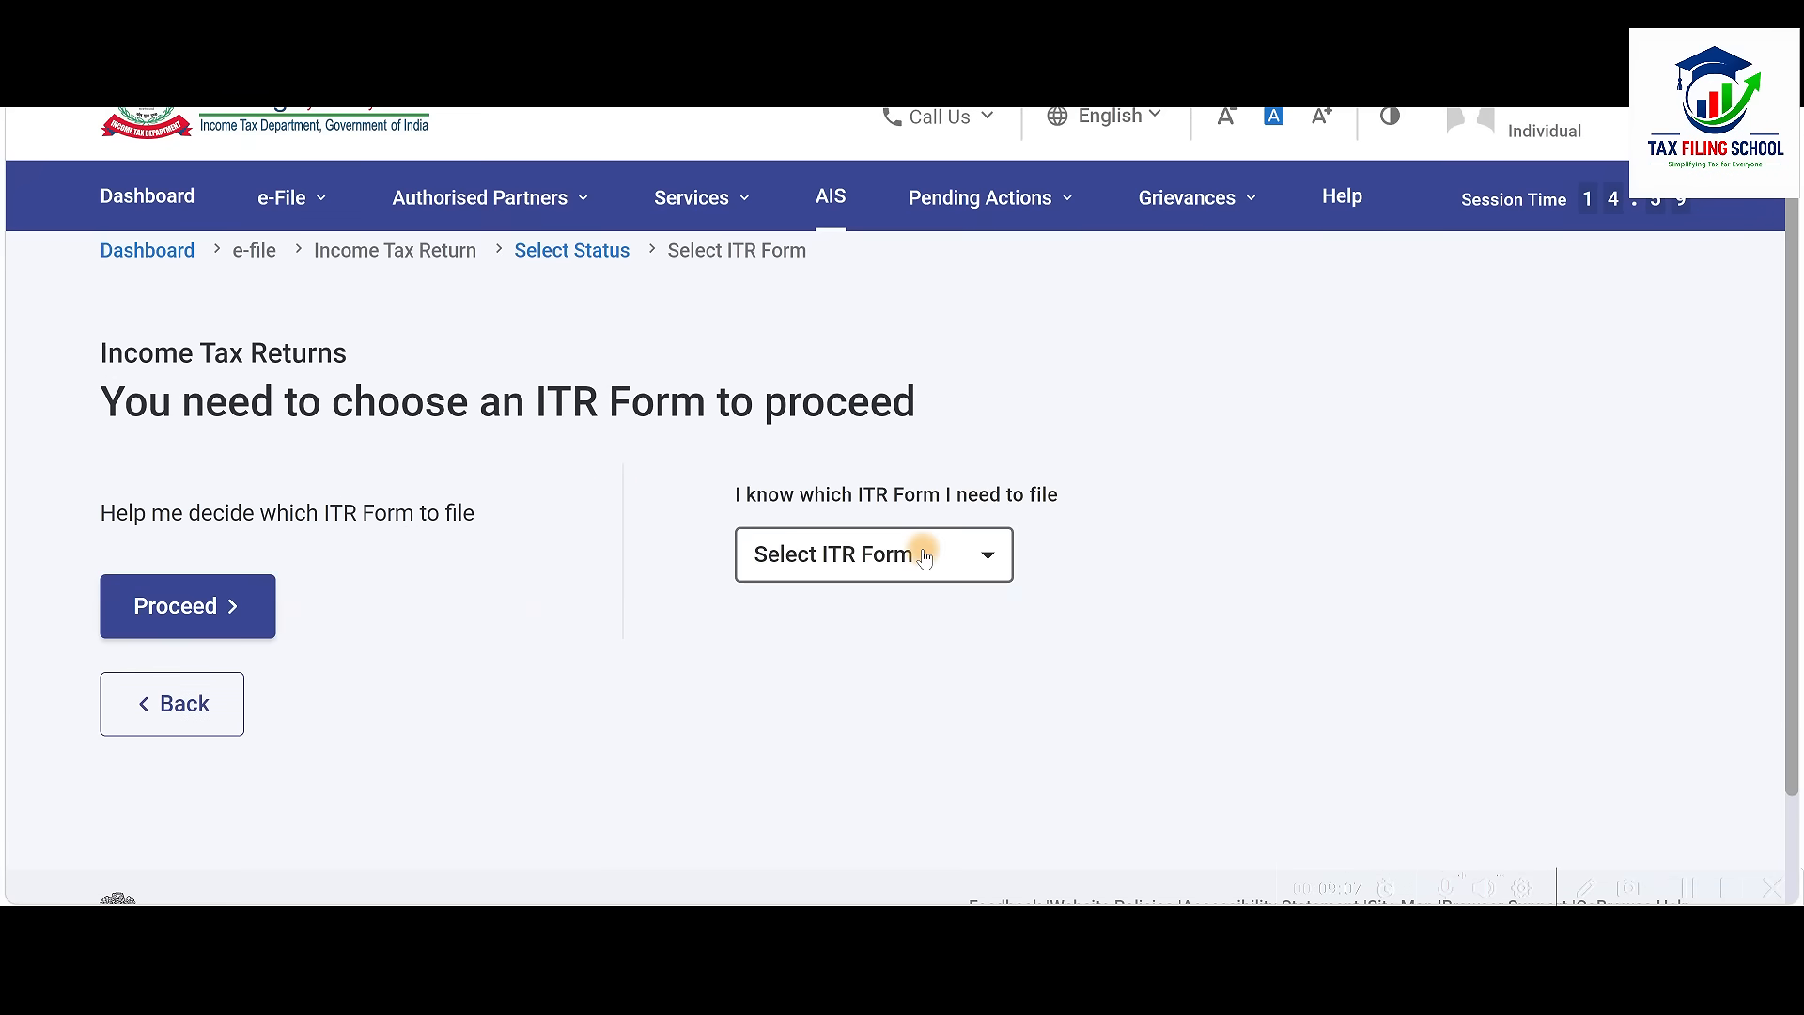
click(924, 556)
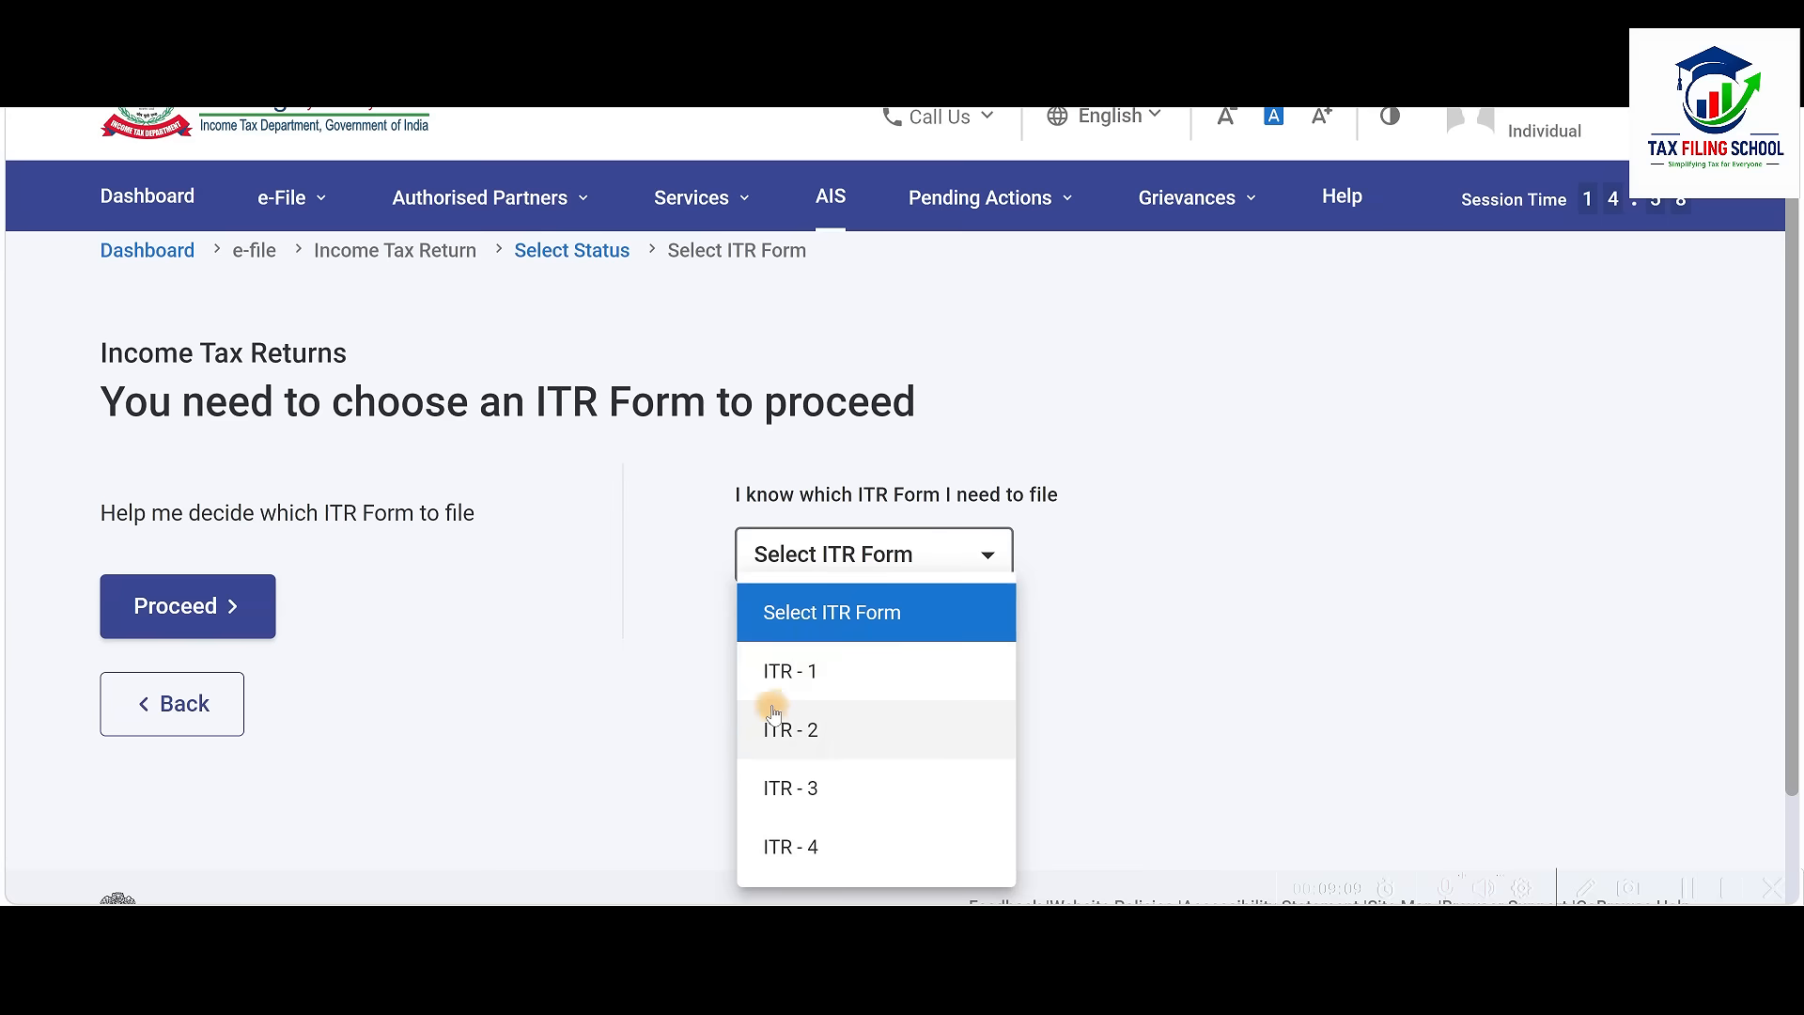
click(837, 672)
scroll(835, 673, down, 2)
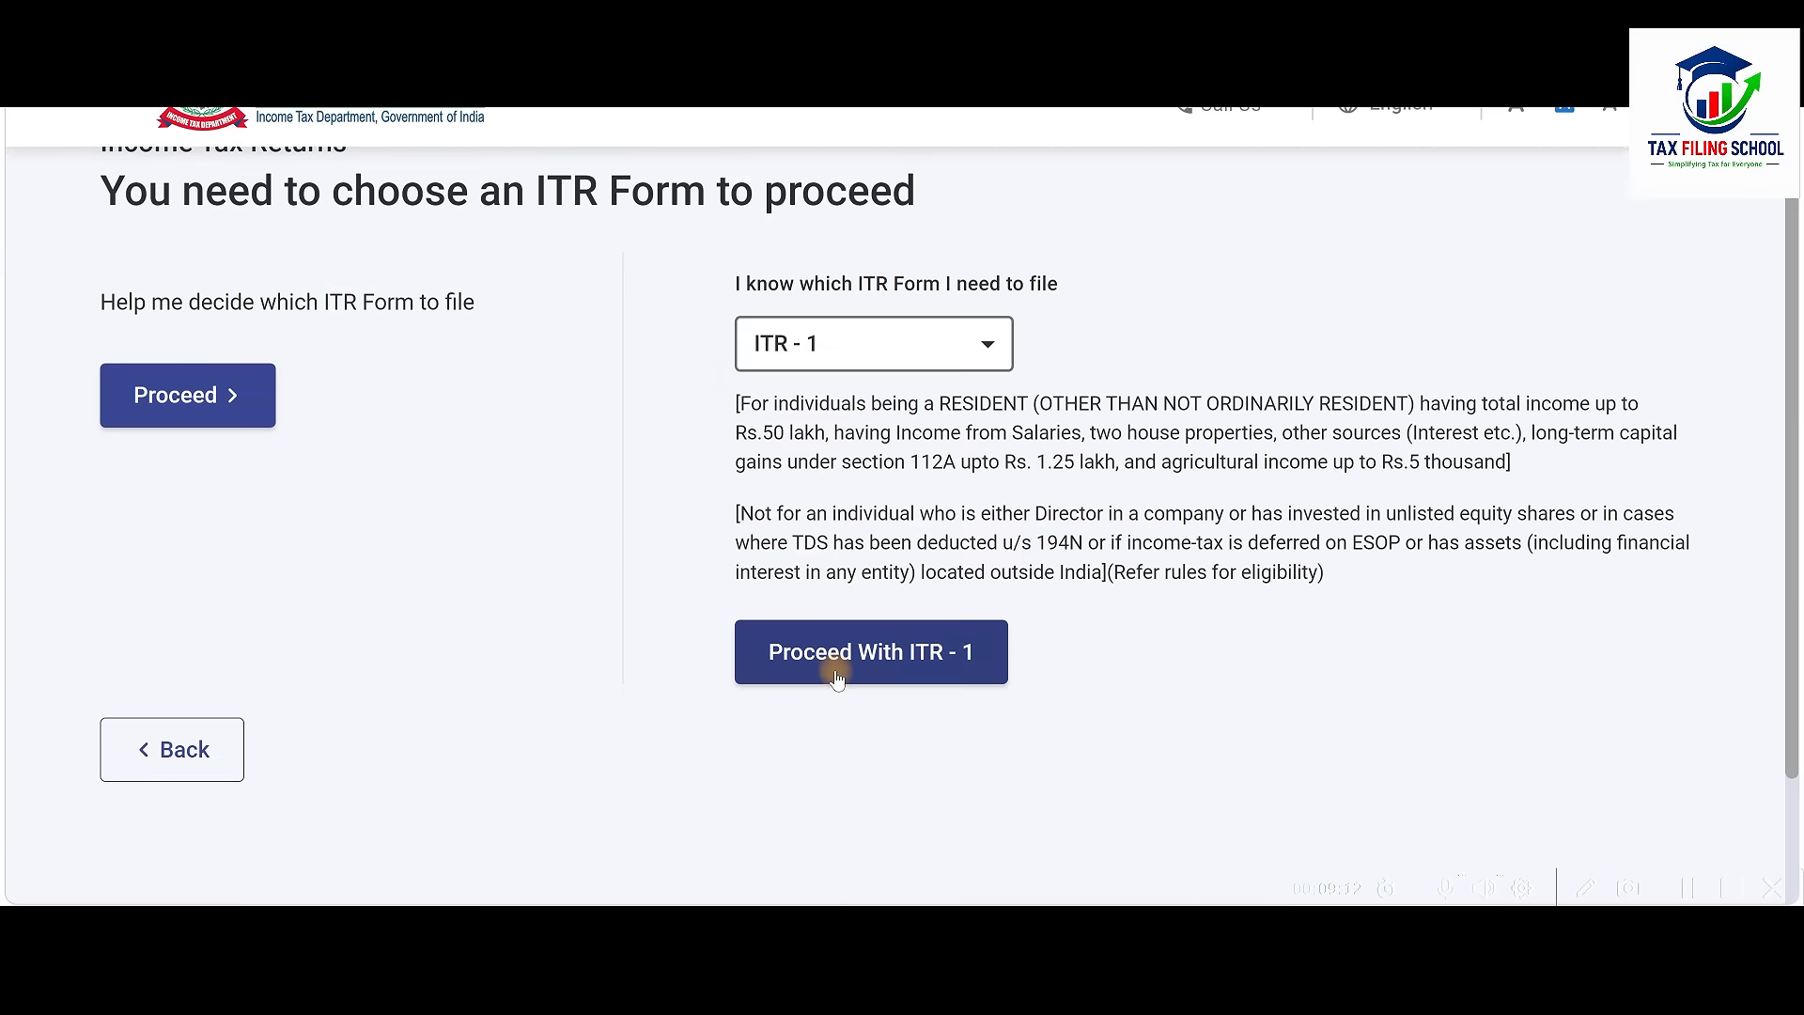
click(907, 667)
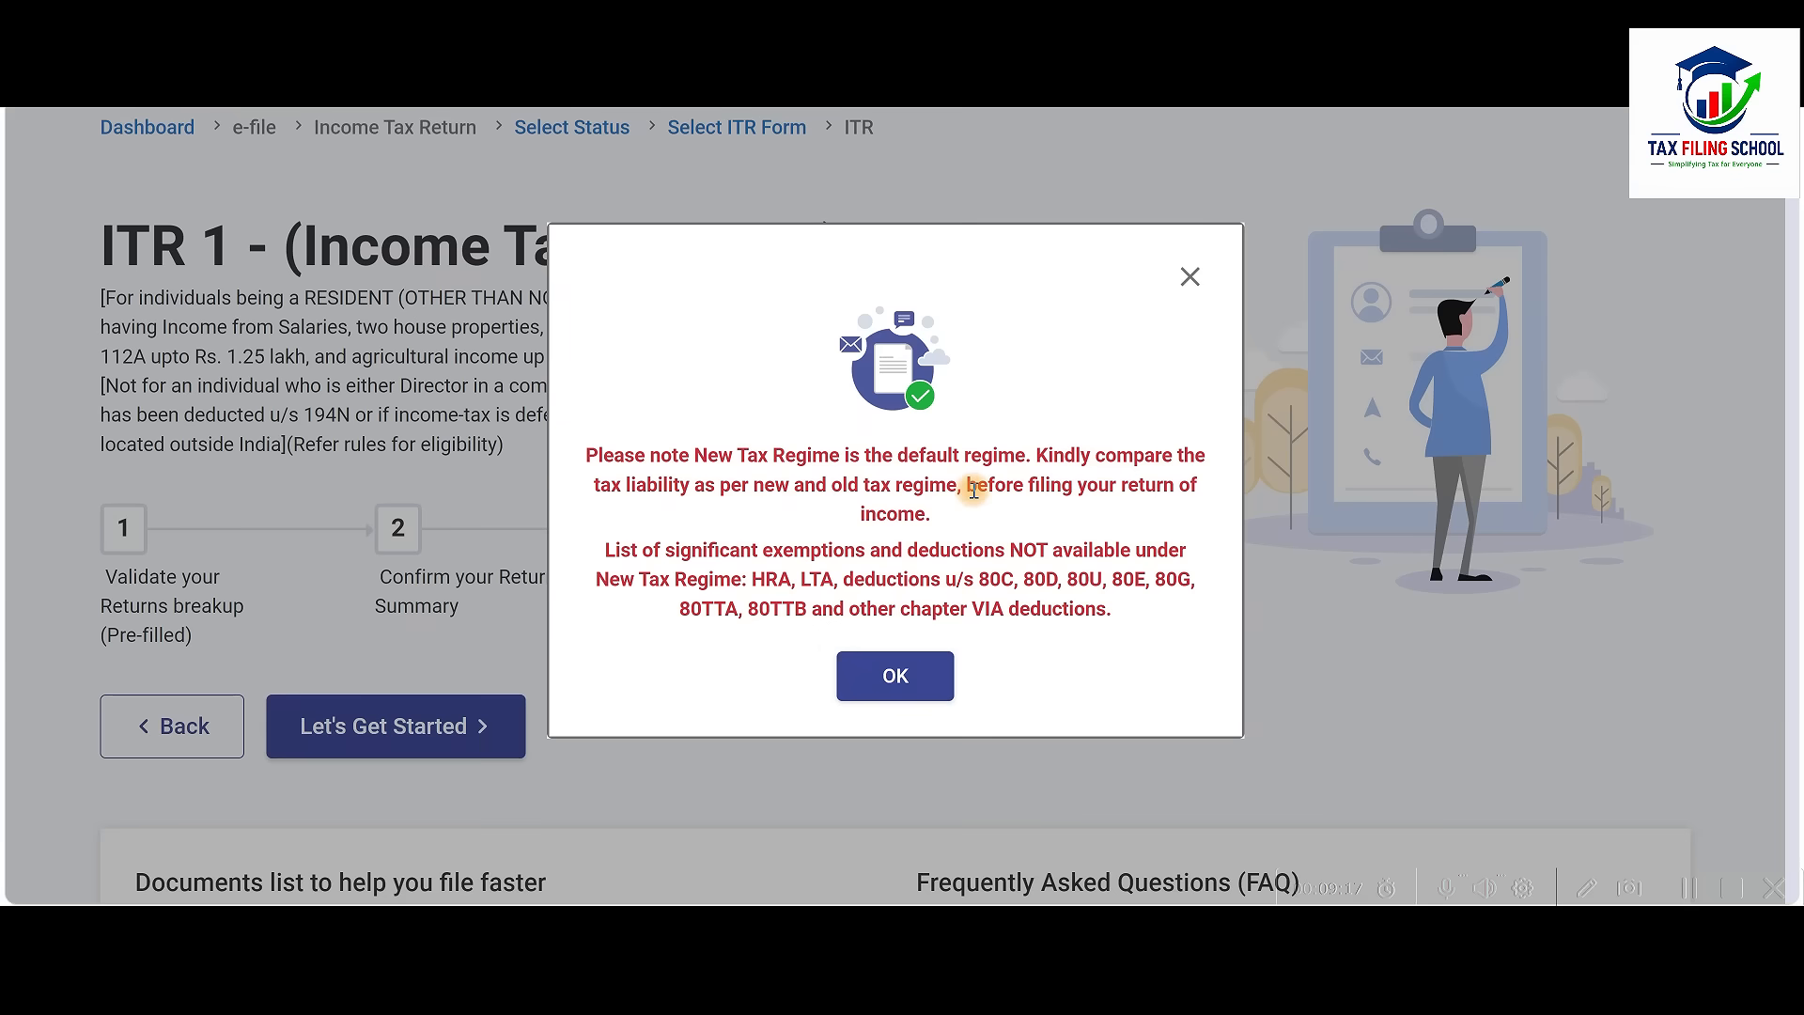
Accept the New Tax Regime notice and give 'Taxable income is more than basic exemption limit' as the filing reason
click(897, 679)
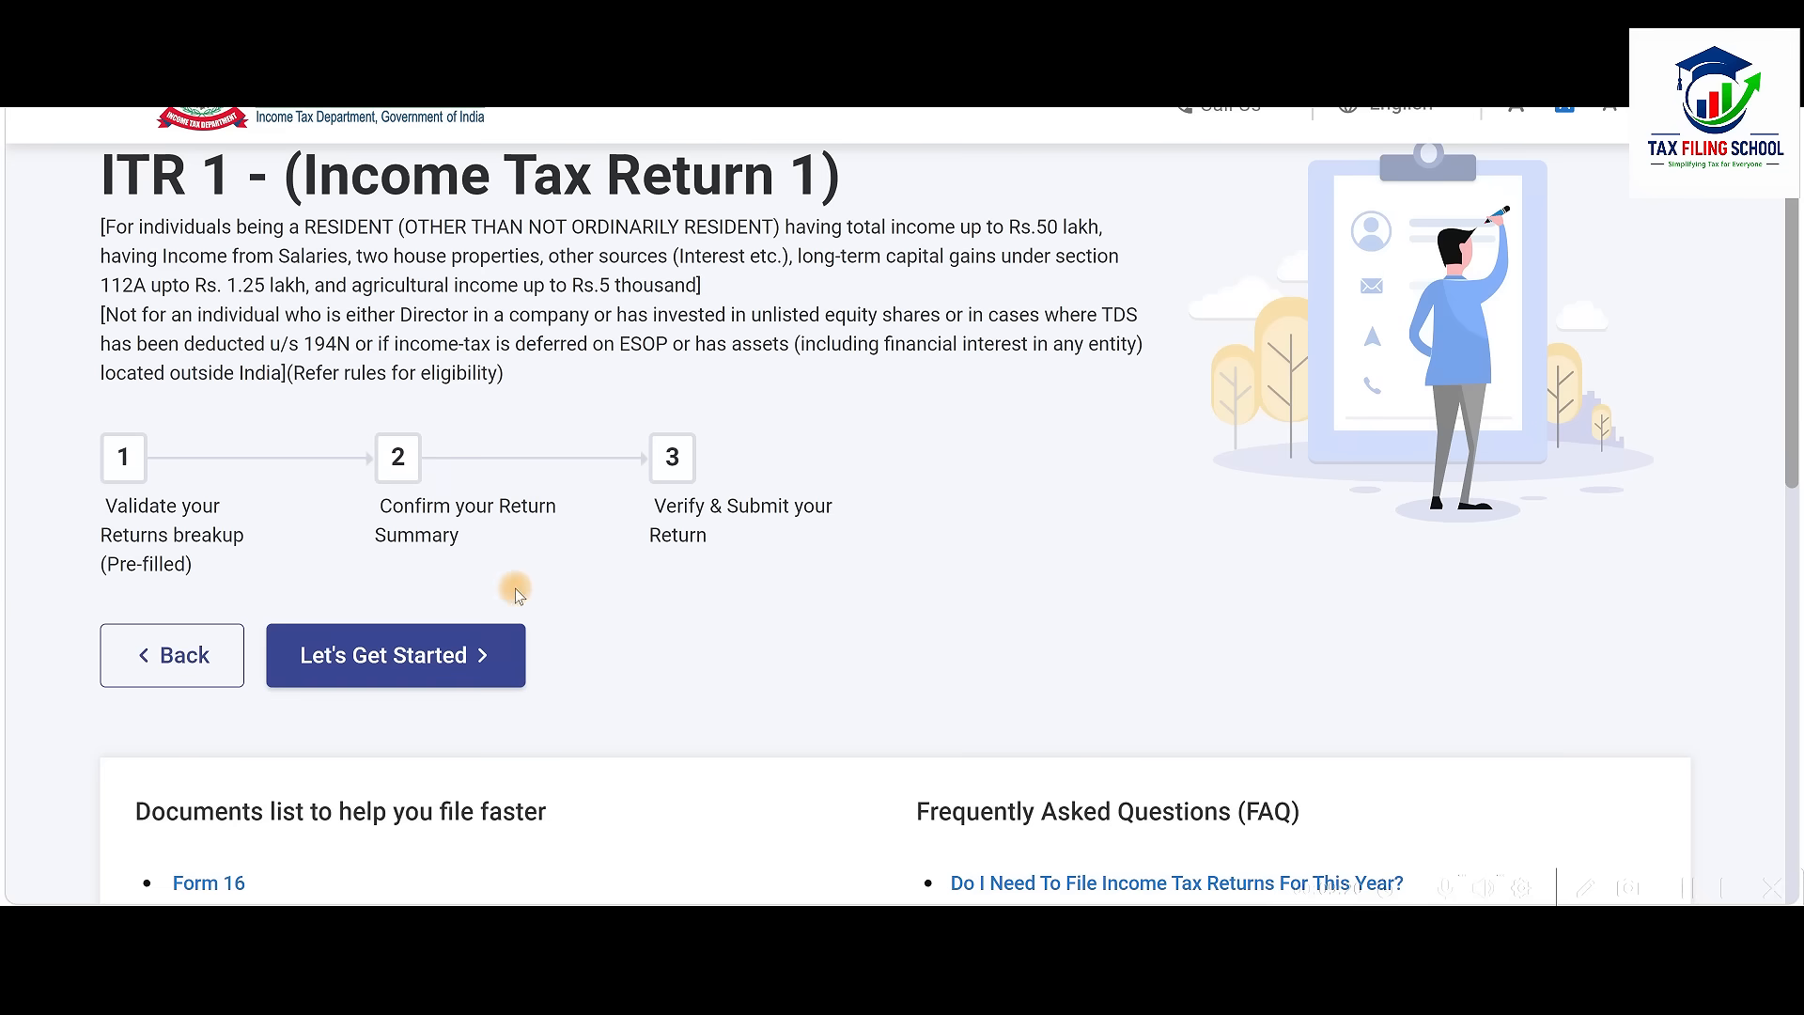
click(447, 667)
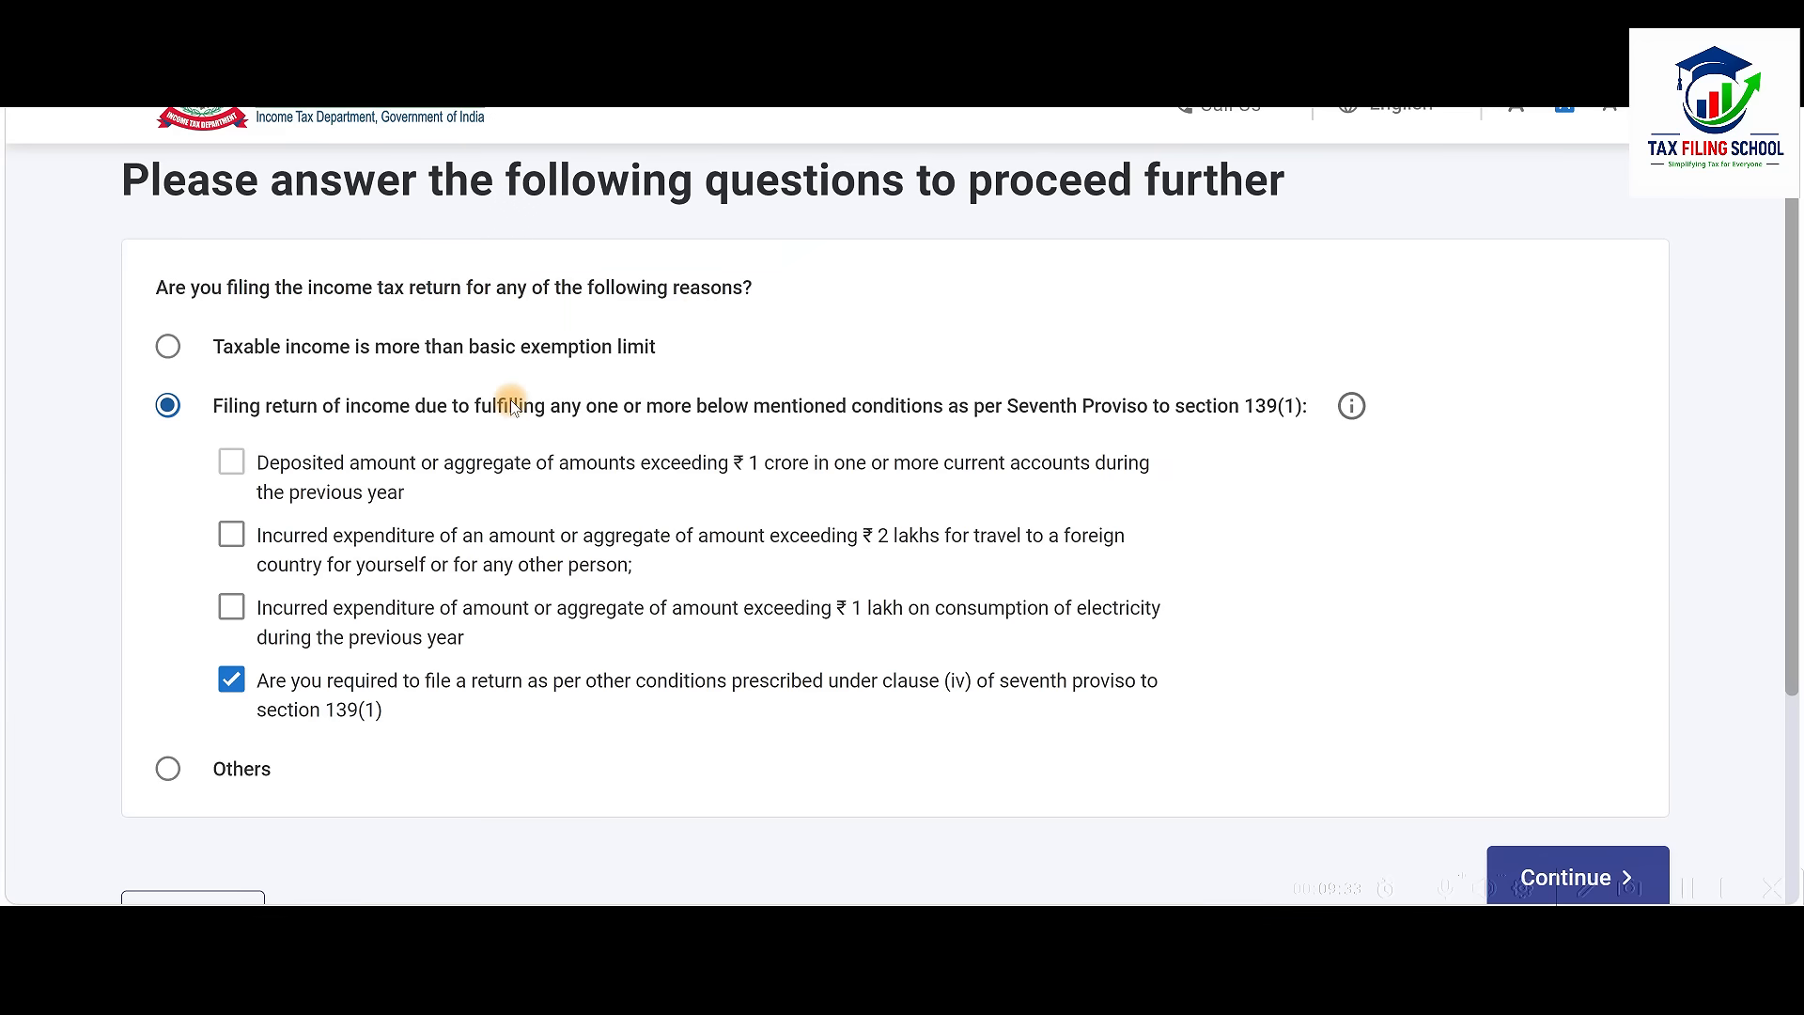
click(168, 347)
scroll(799, 452, down, 2)
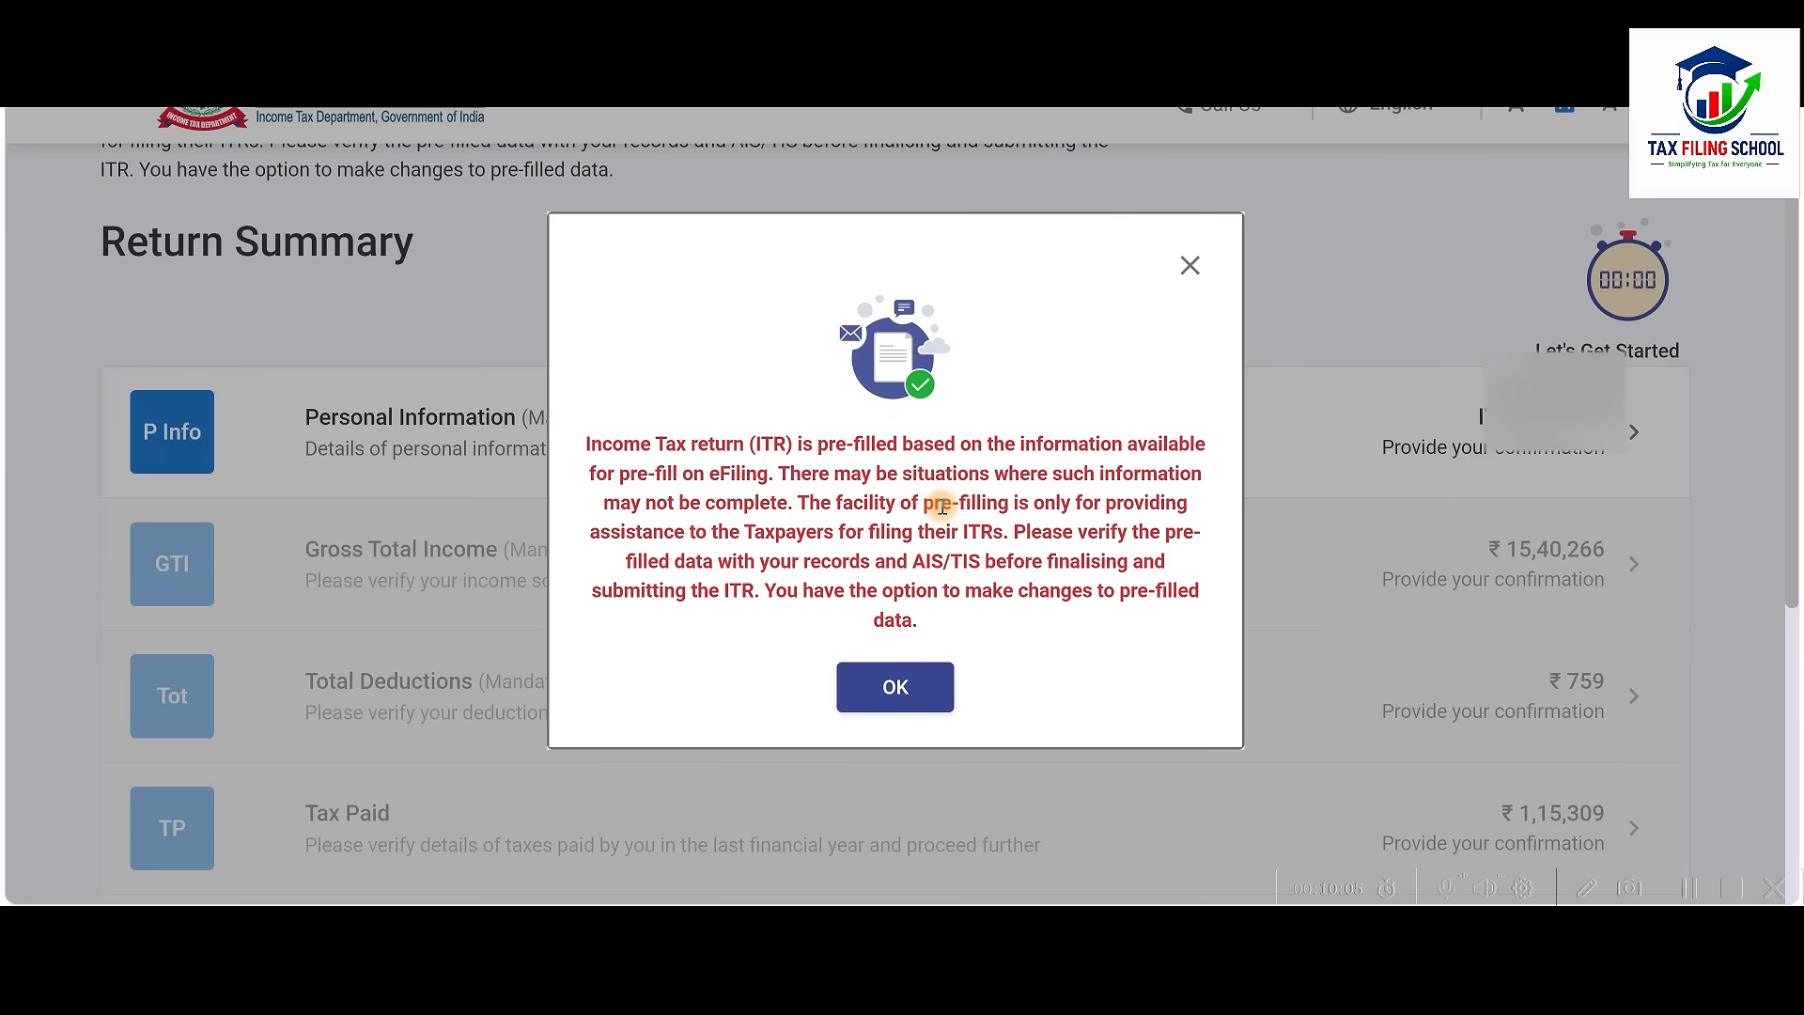
Dismiss the pre-filled data notice and open the Personal Information section of the Return Summary
click(906, 687)
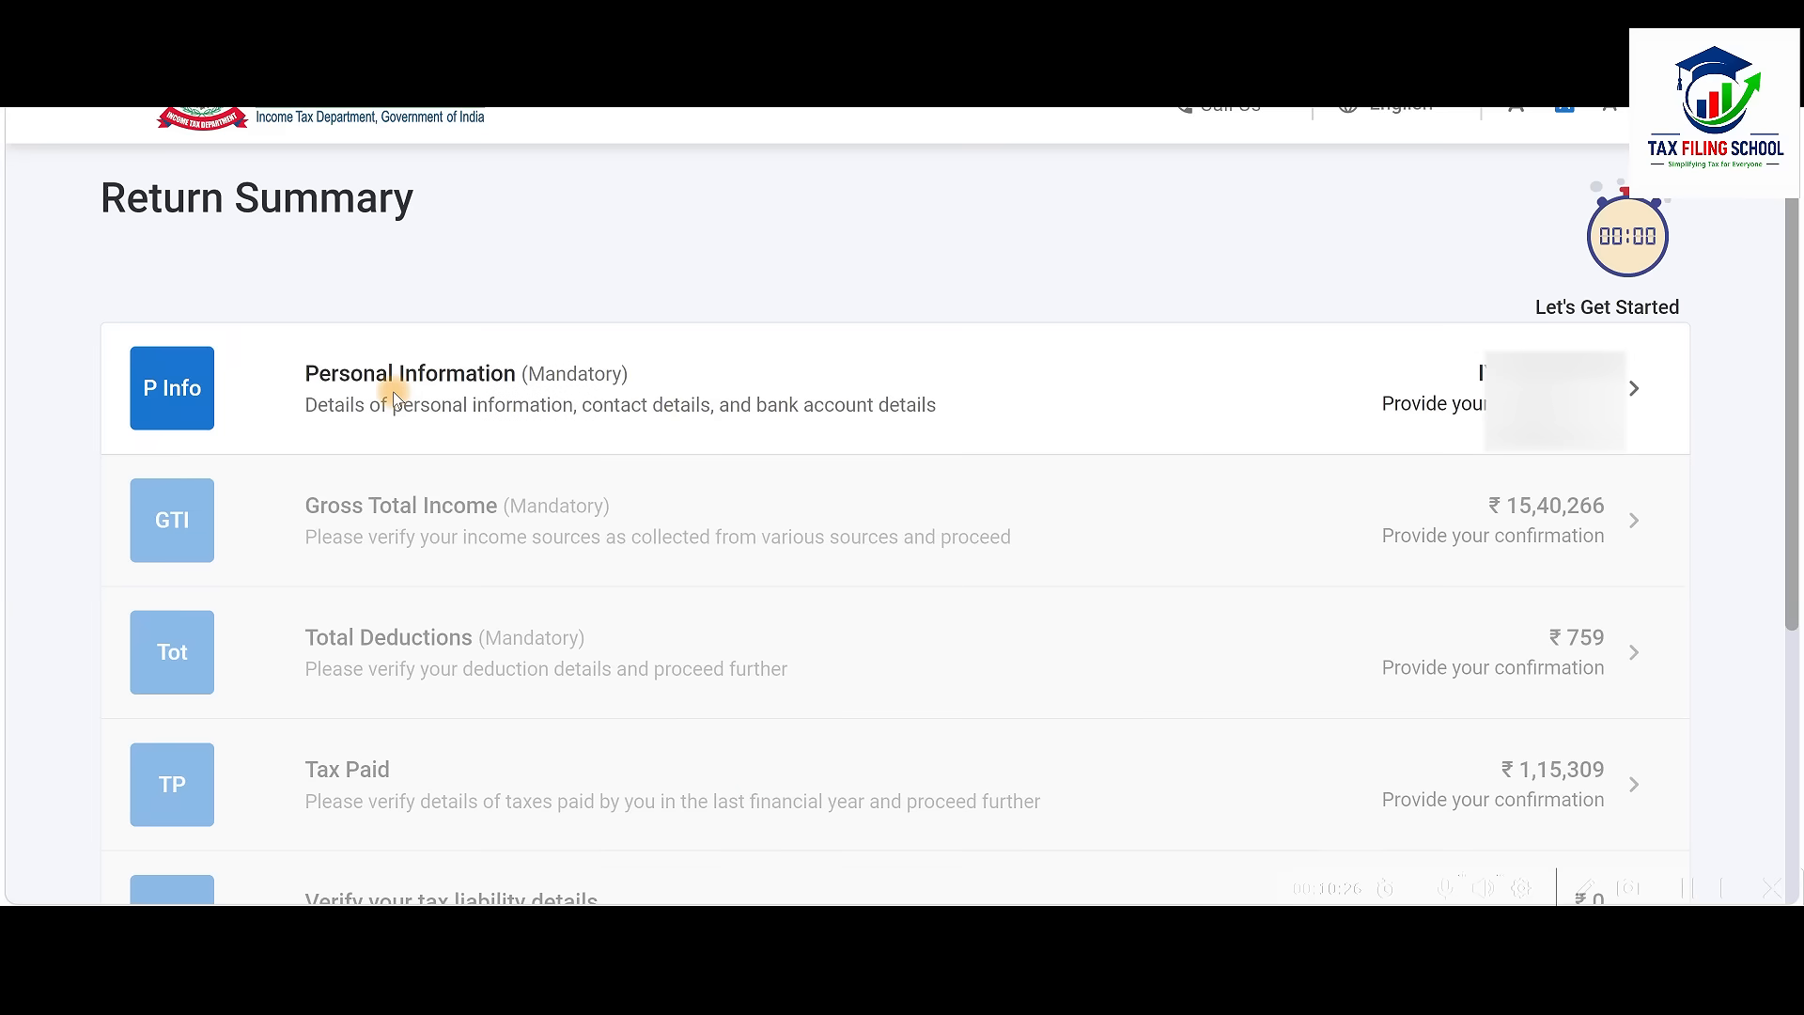
click(1129, 399)
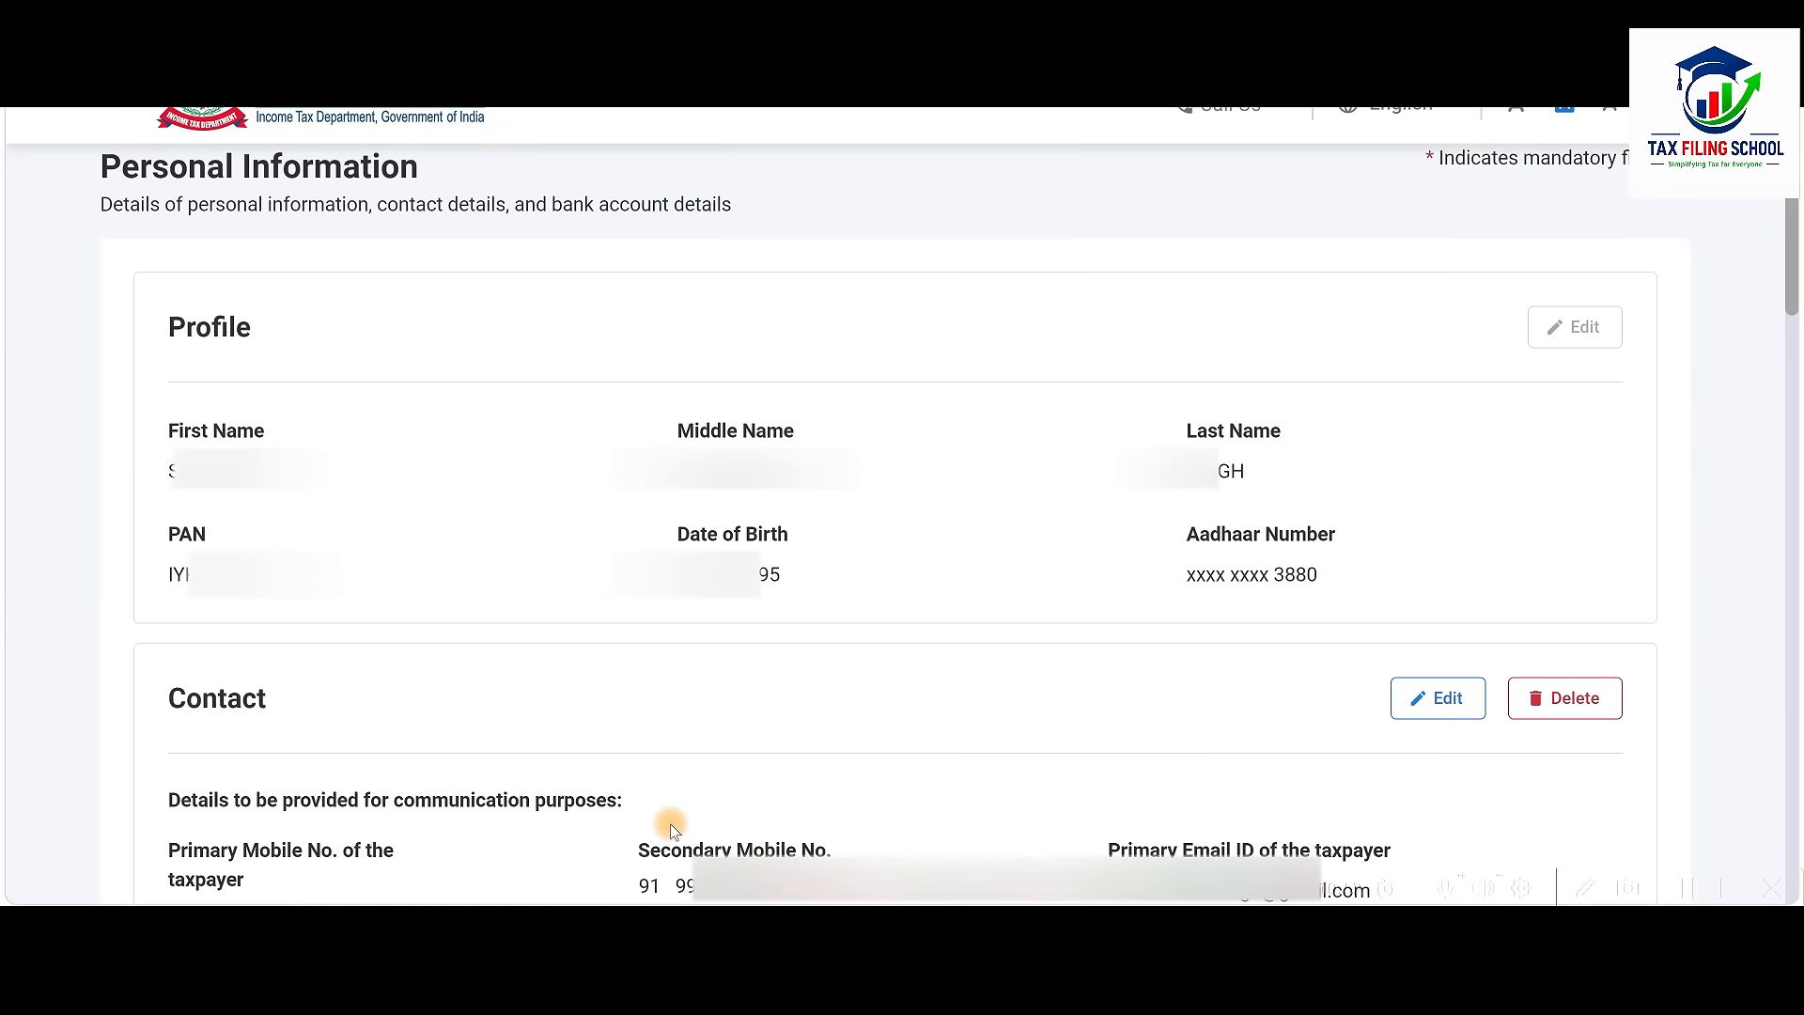
Set nature of employment to Others and review the Filing Section, keeping the New Tax Regime
scroll(673, 827, down, 5)
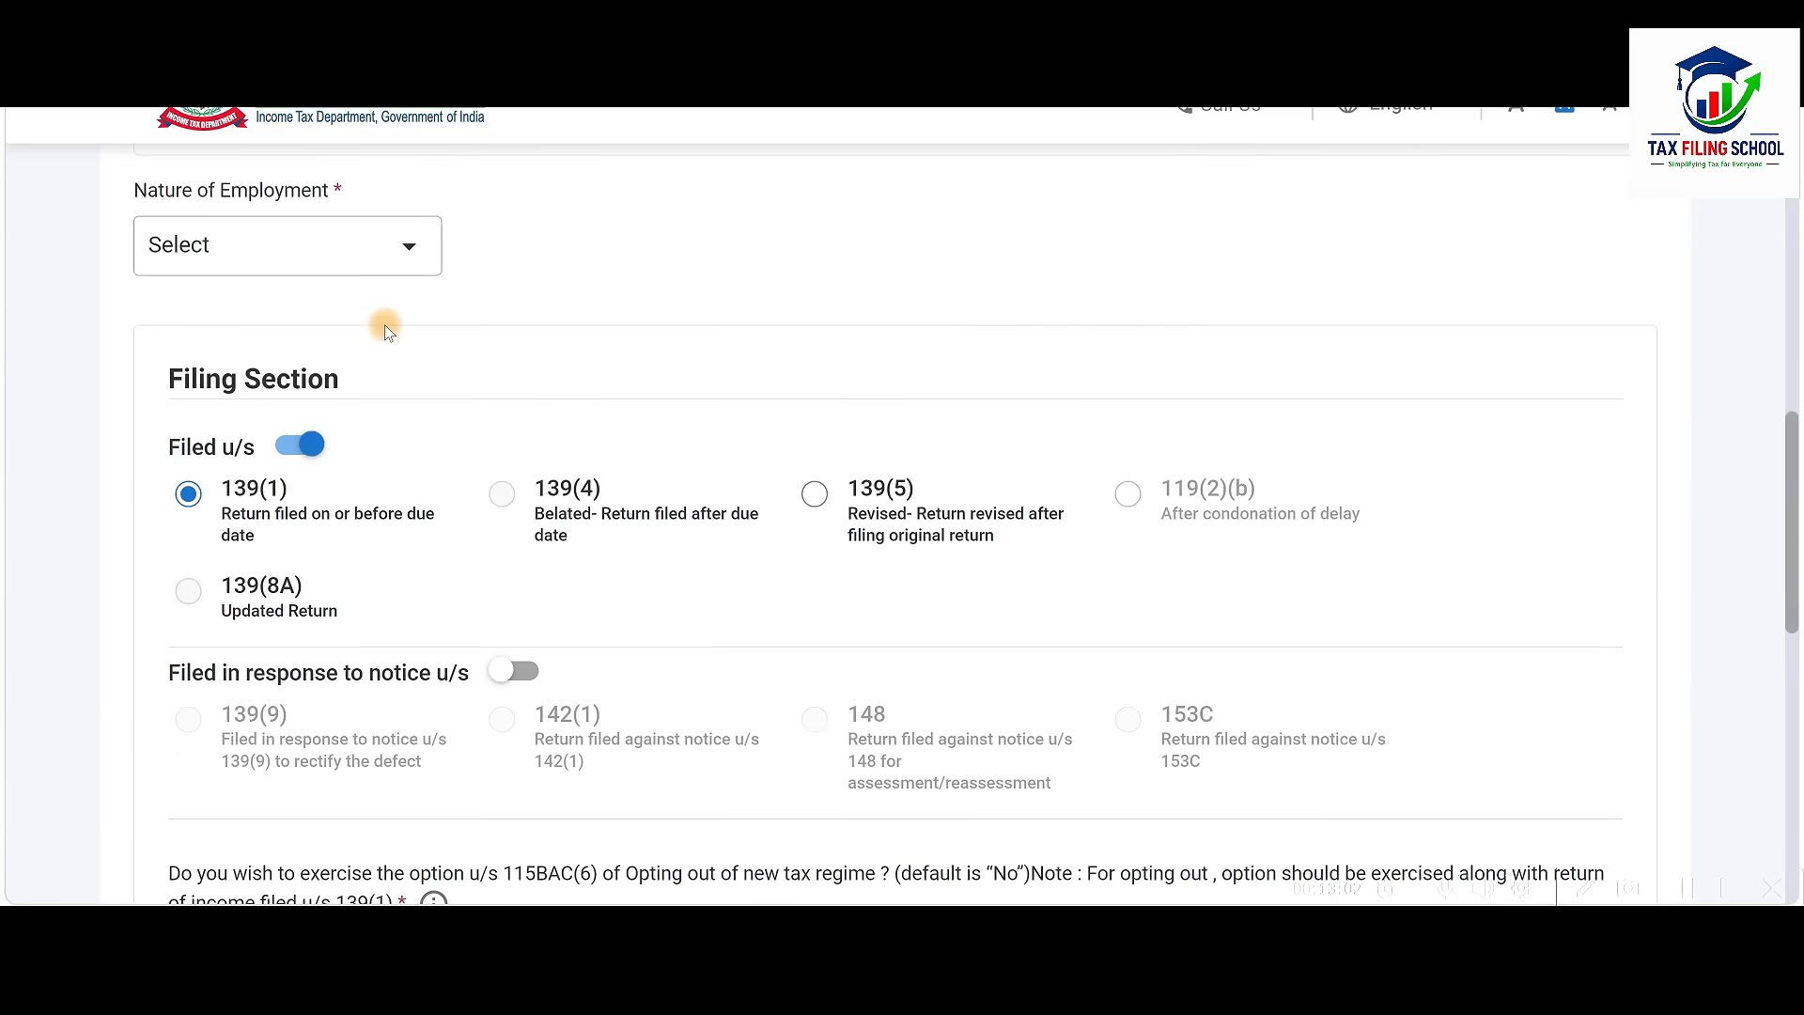
click(376, 252)
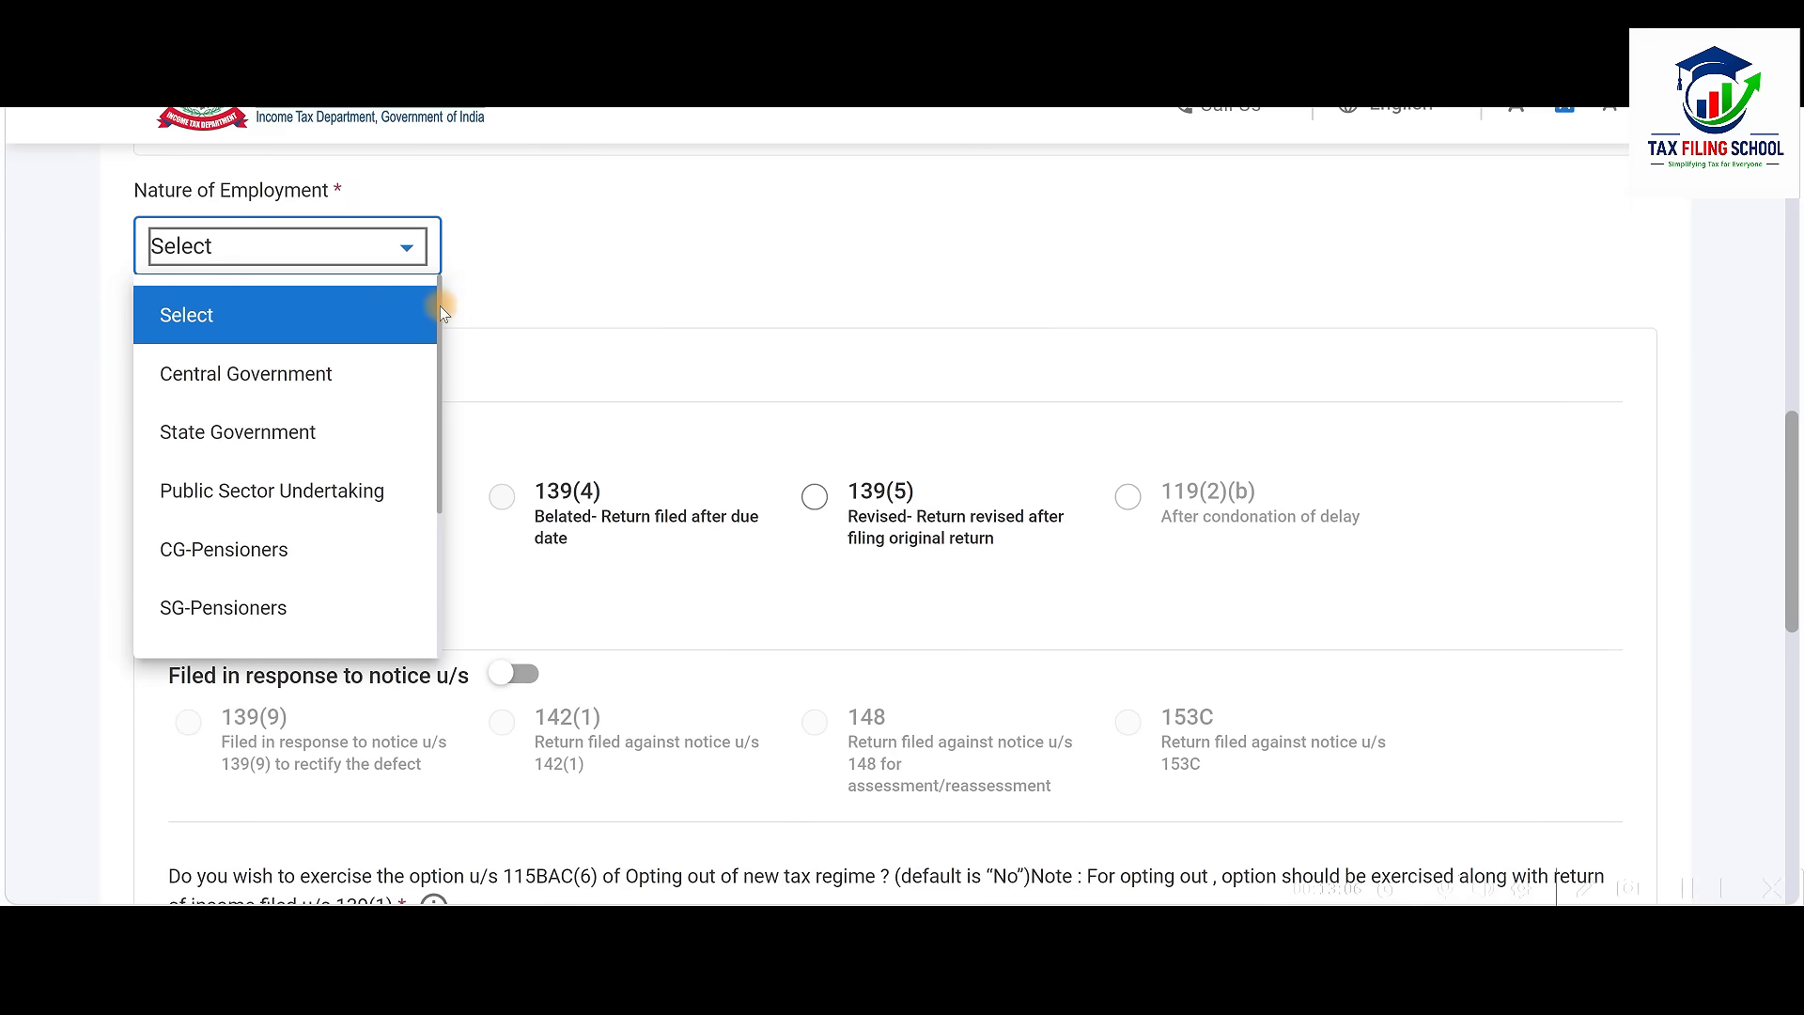
drag(440, 310, 447, 469)
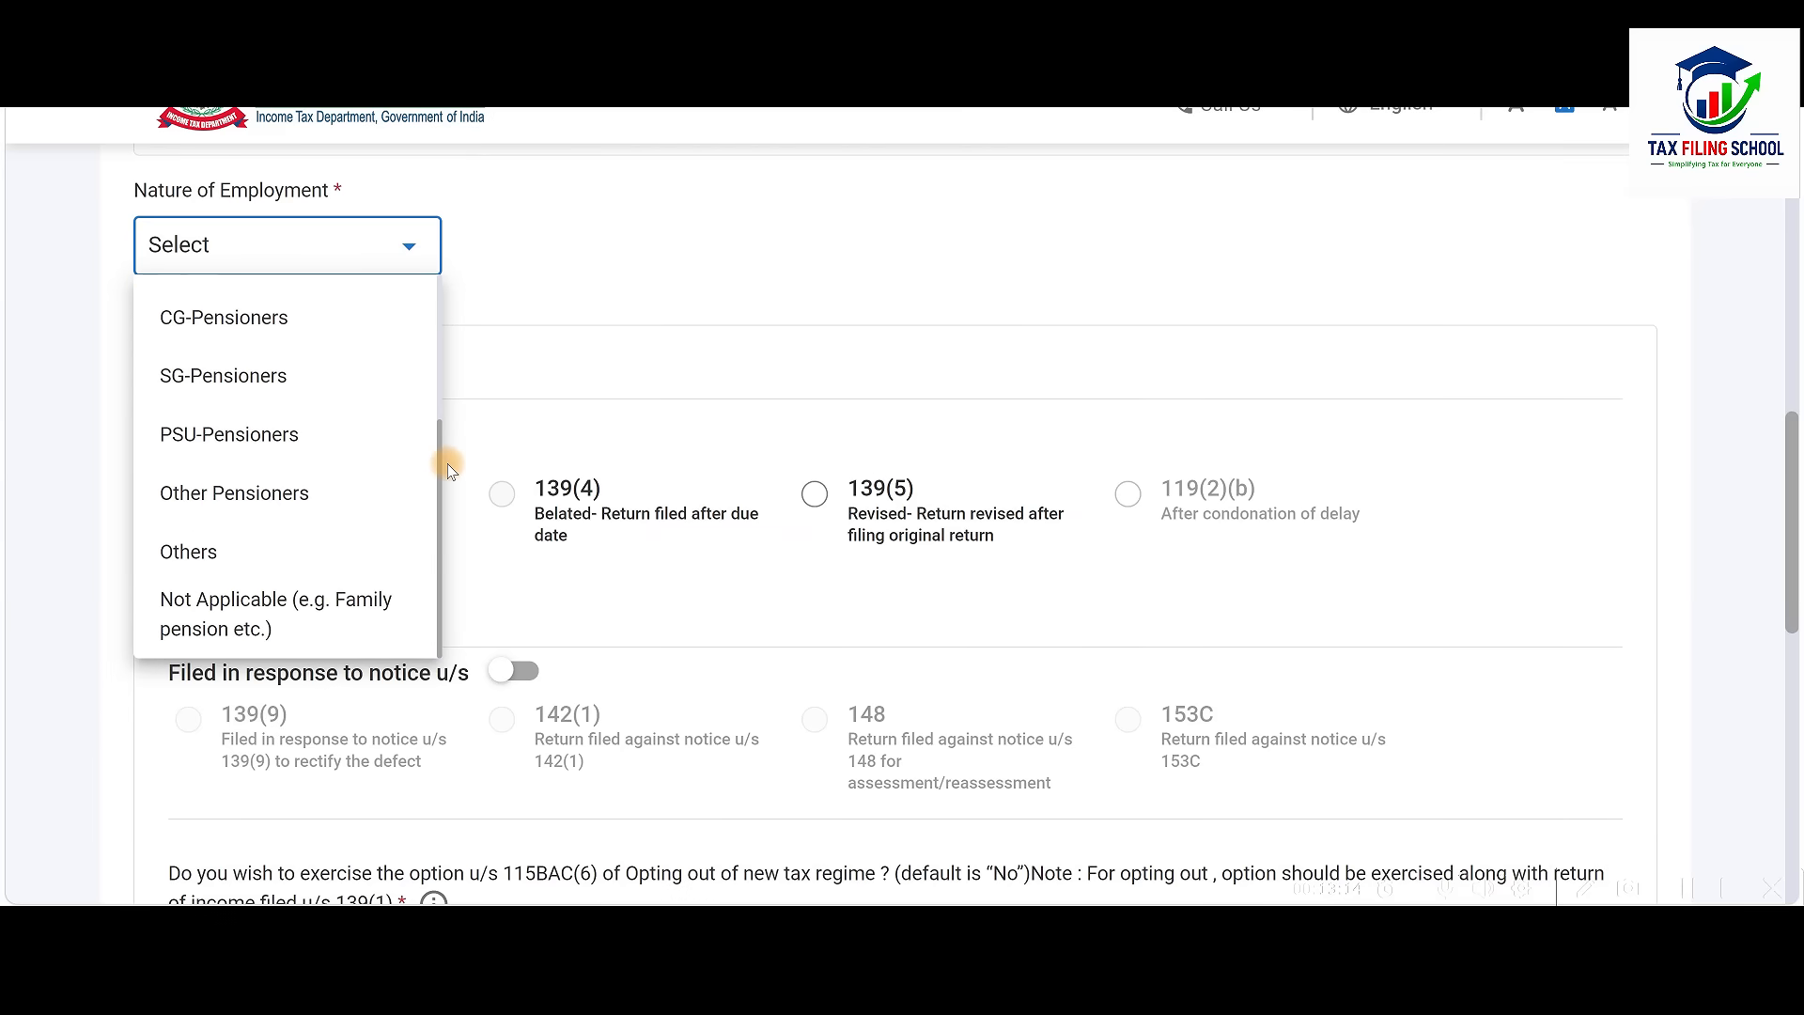
click(250, 552)
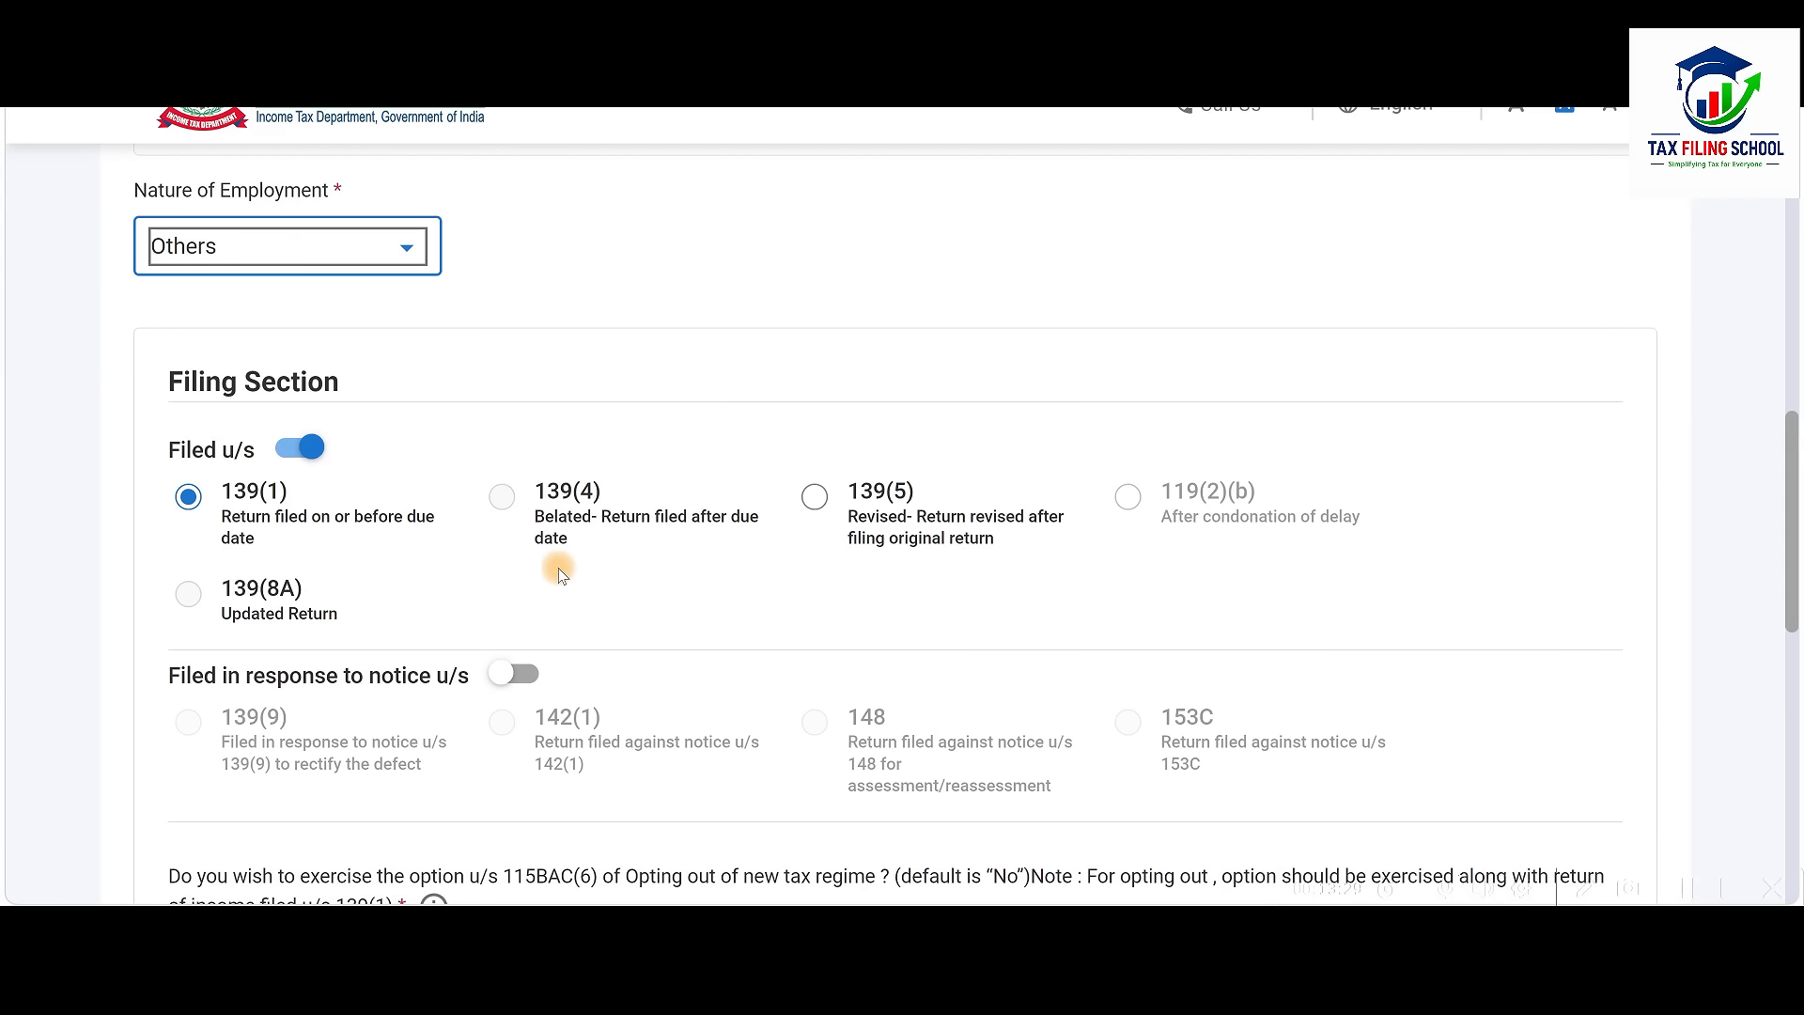
scroll(558, 575, down, 6)
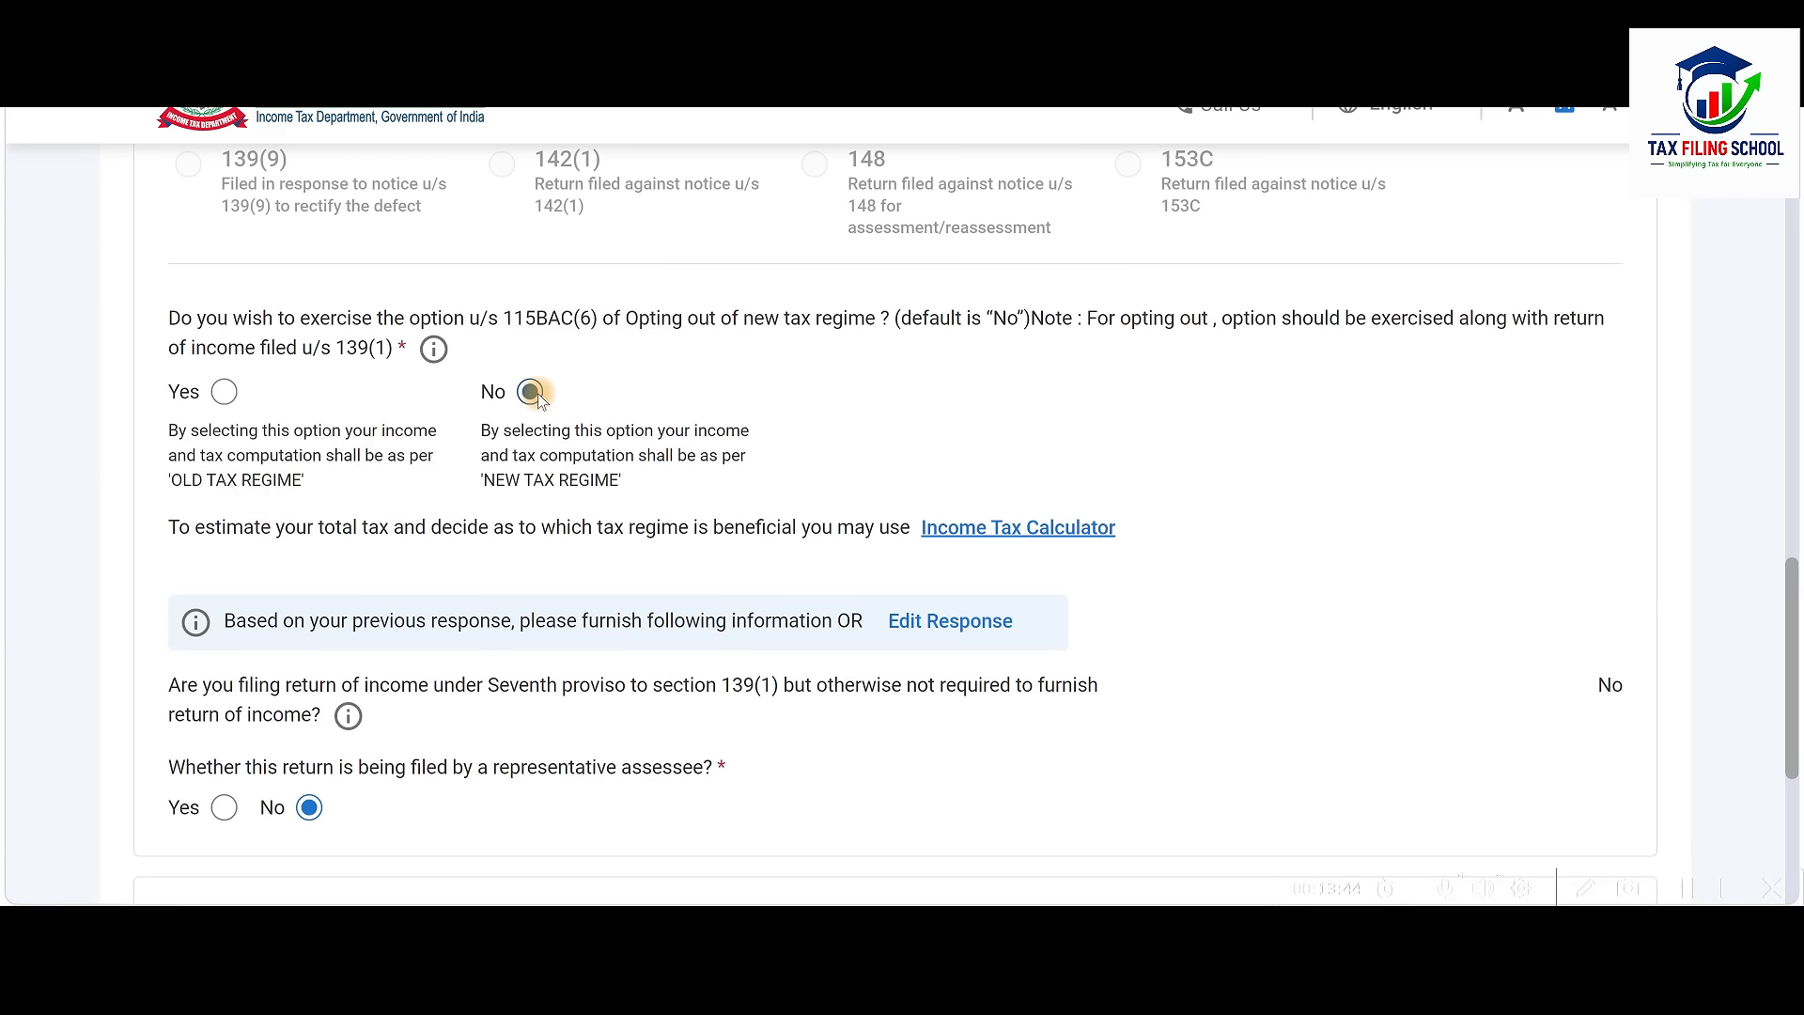
scroll(431, 436, down, 3)
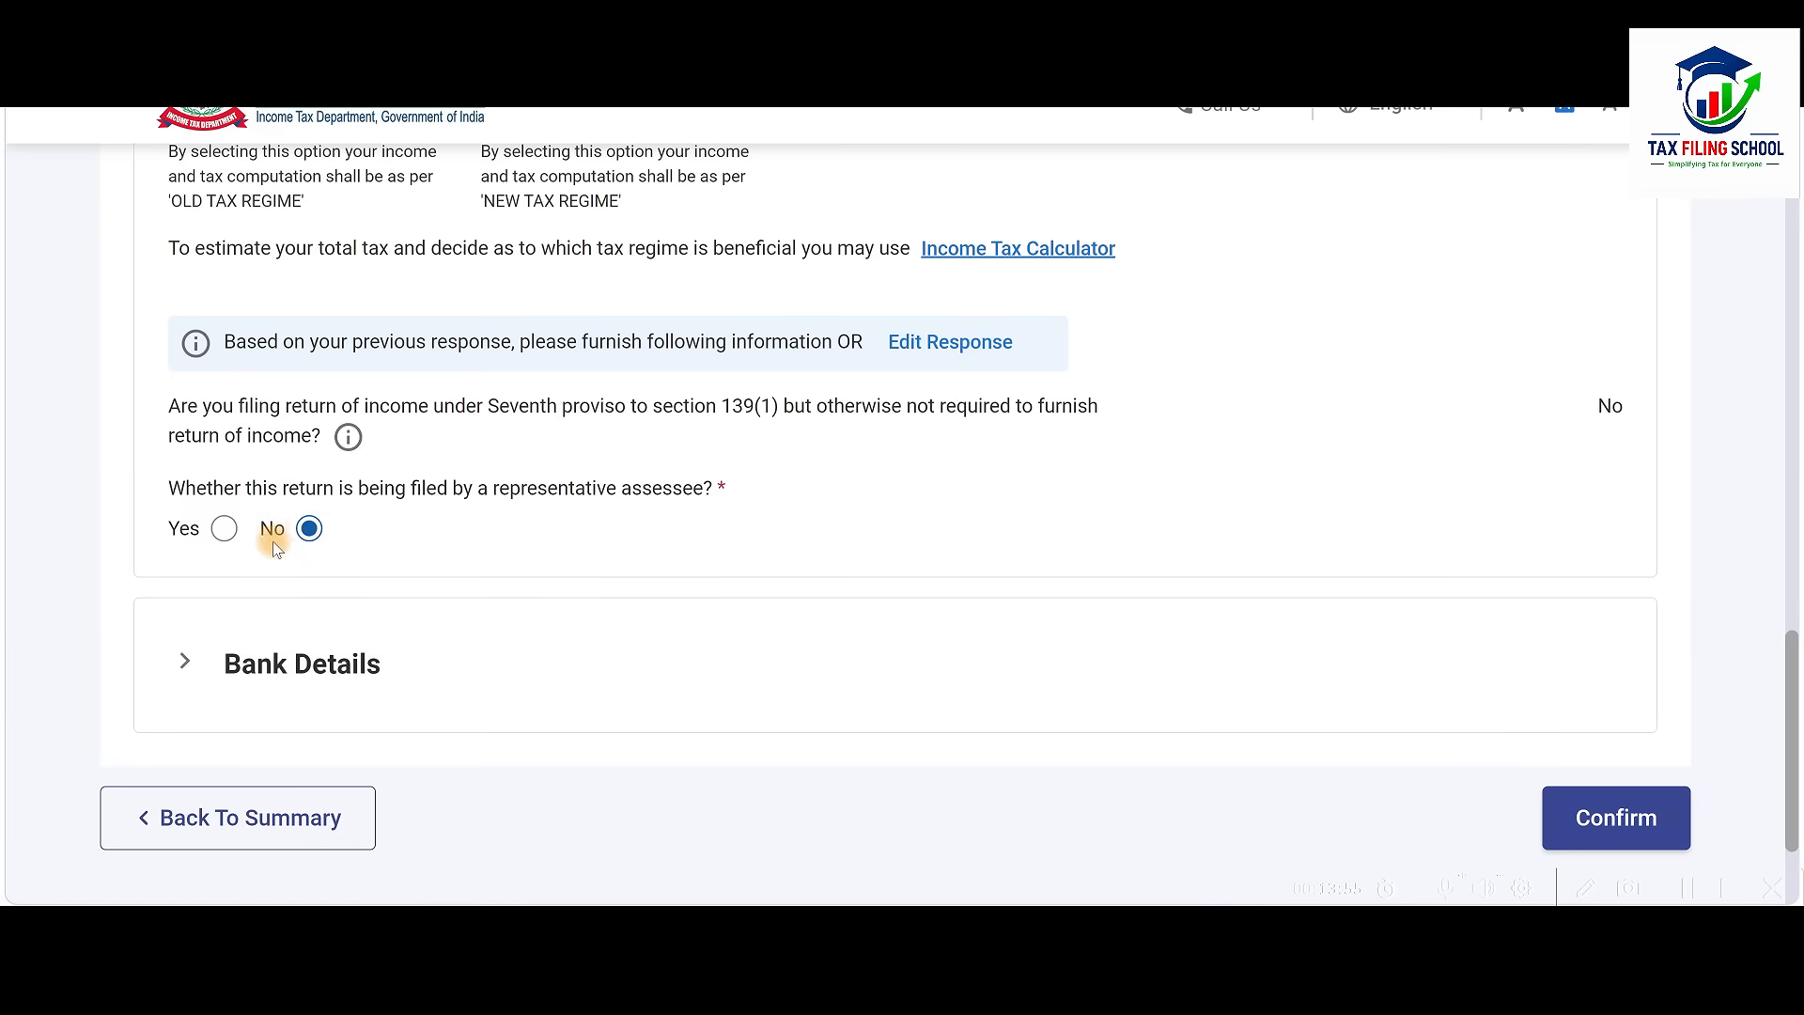
Nominate the validated bank account for refund and confirm the personal information
scroll(285, 552, down, 2)
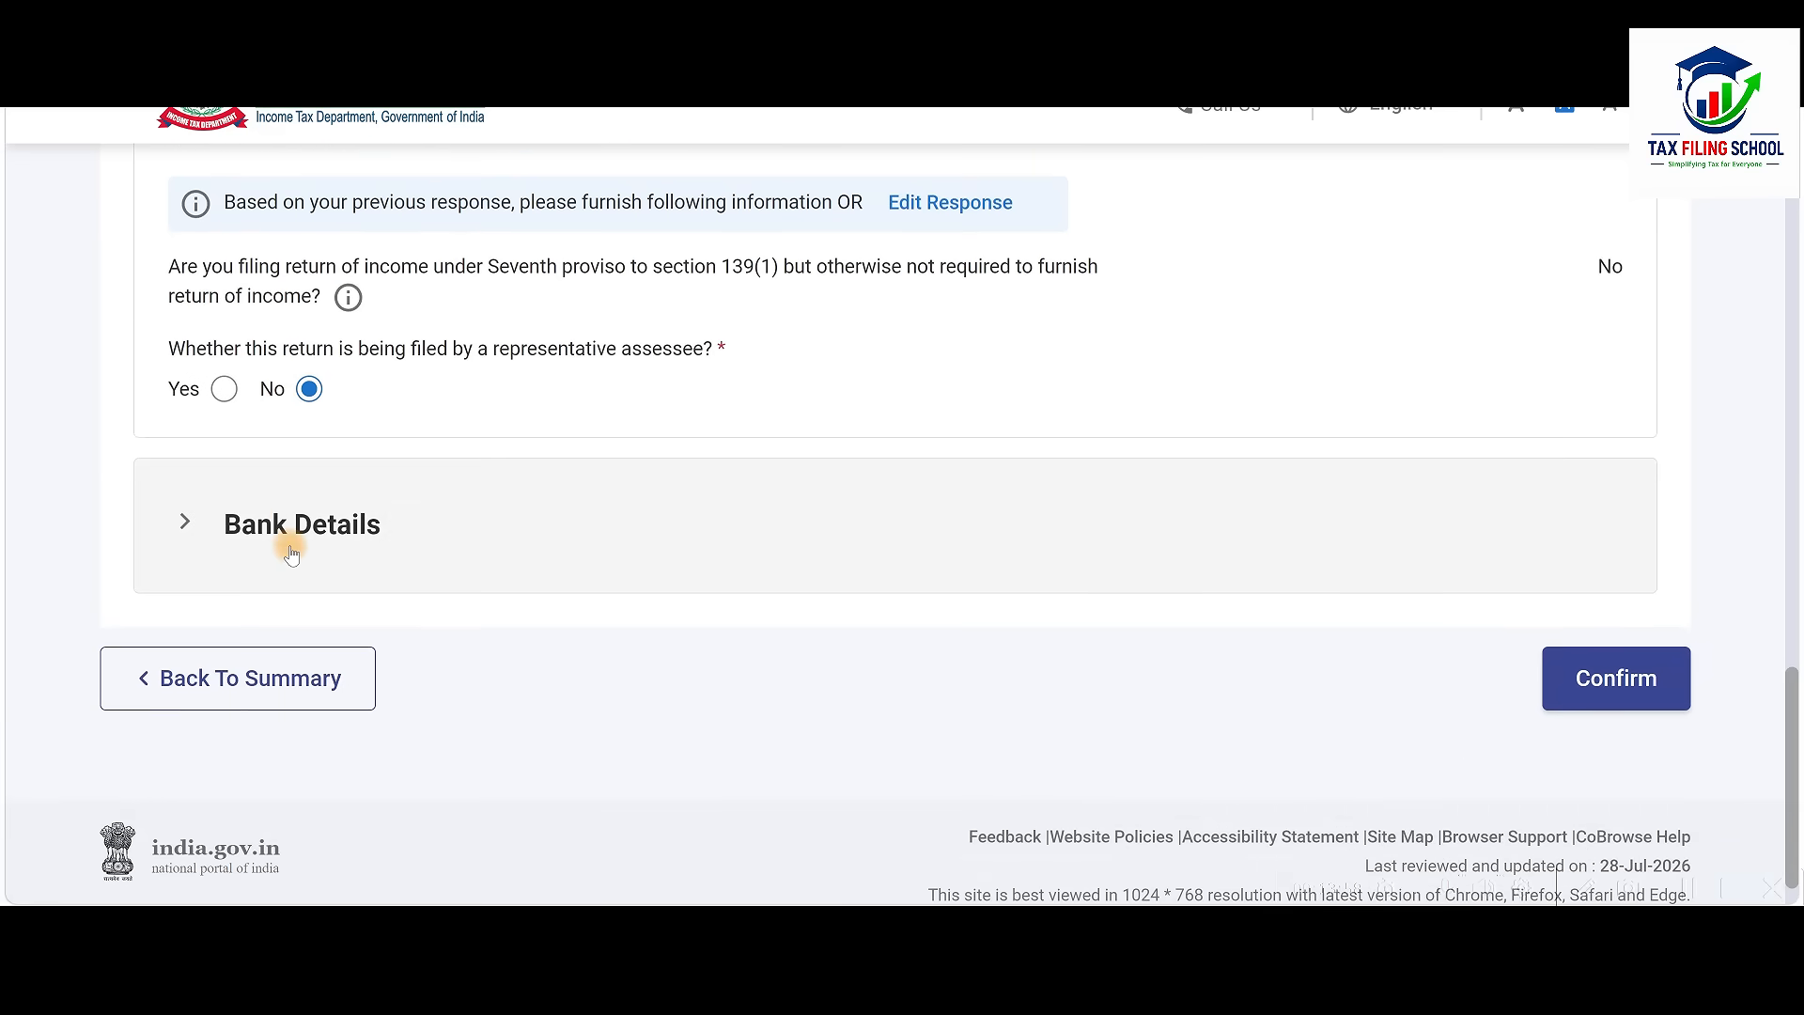
click(695, 471)
scroll(696, 471, down, 3)
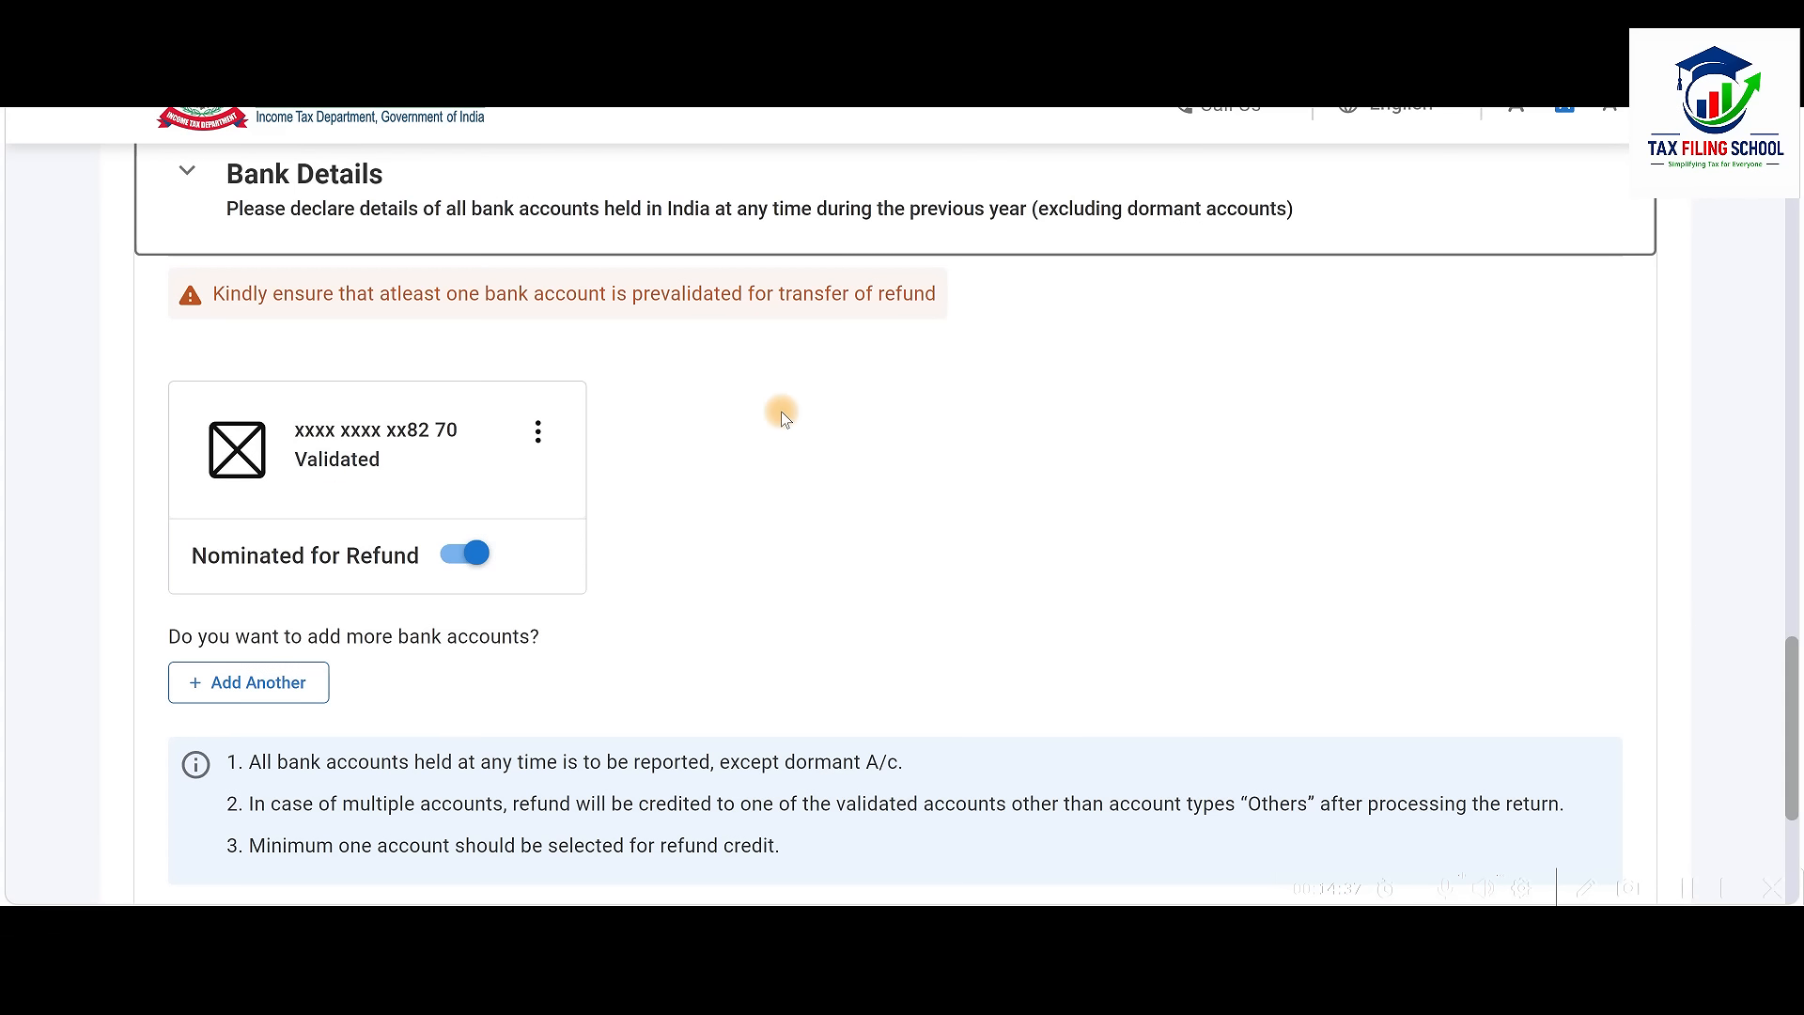
scroll(782, 416, down, 3)
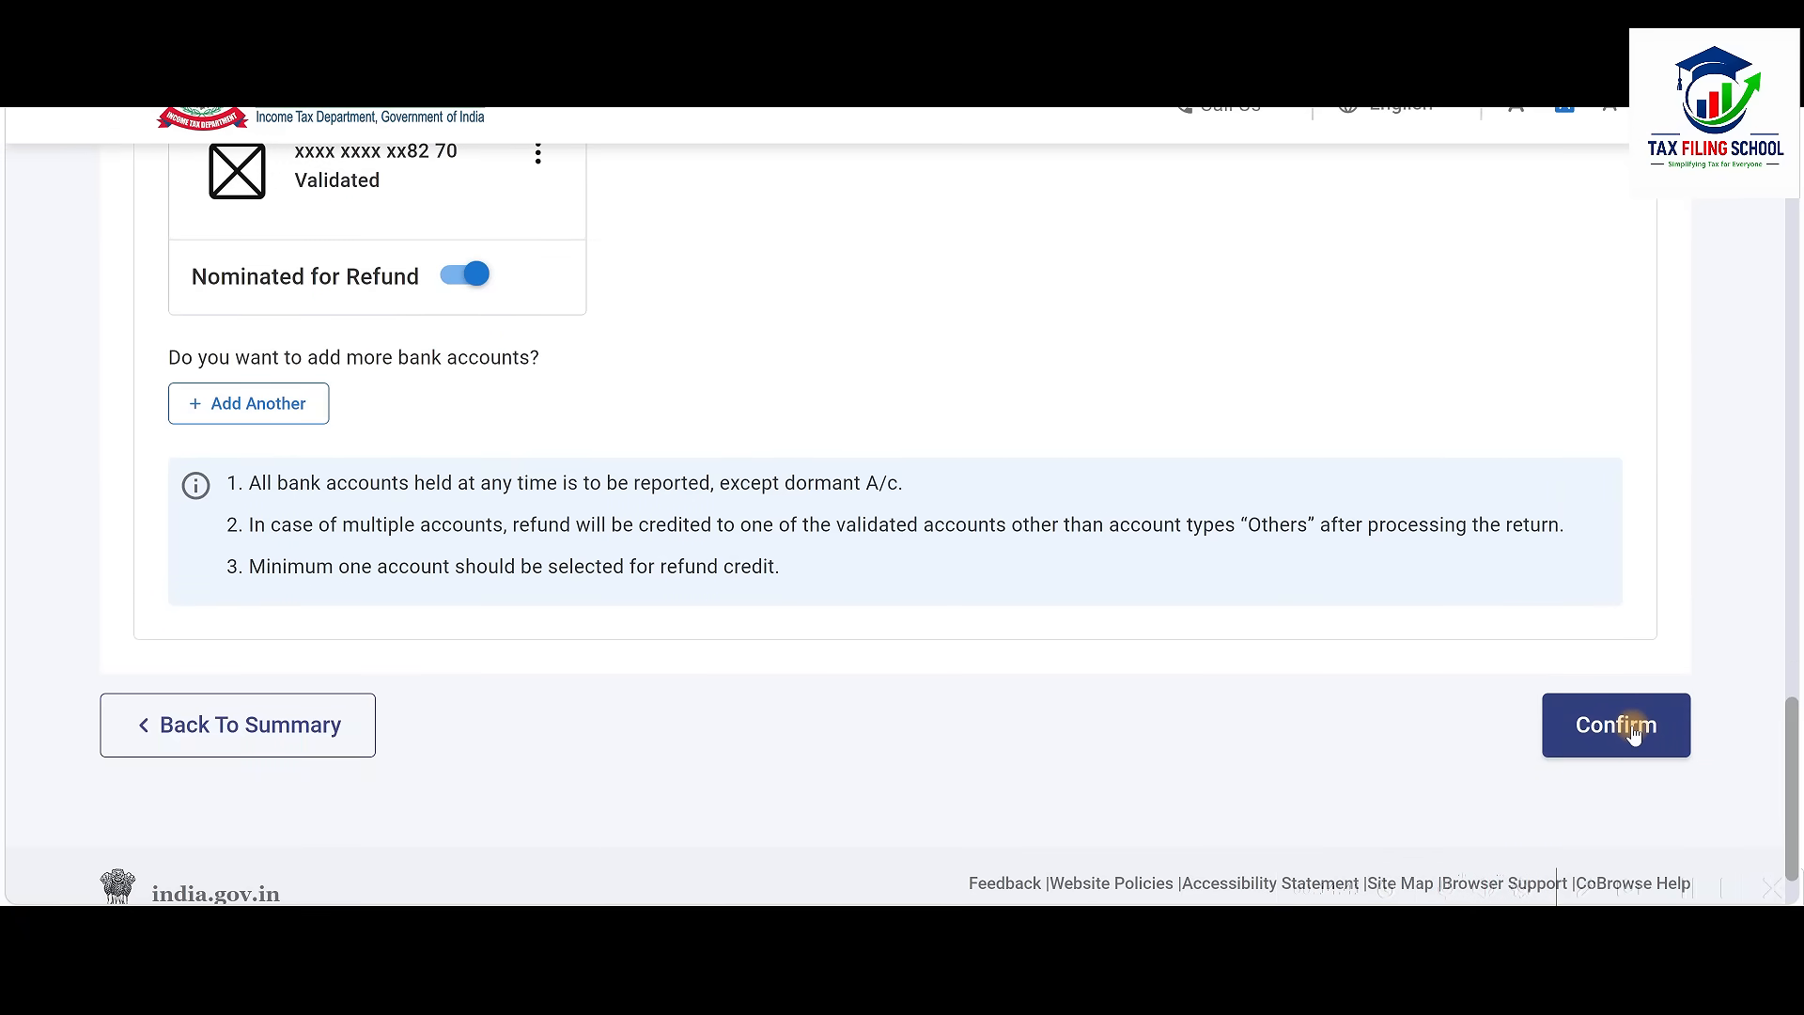
click(1633, 732)
scroll(1050, 657, up, 2)
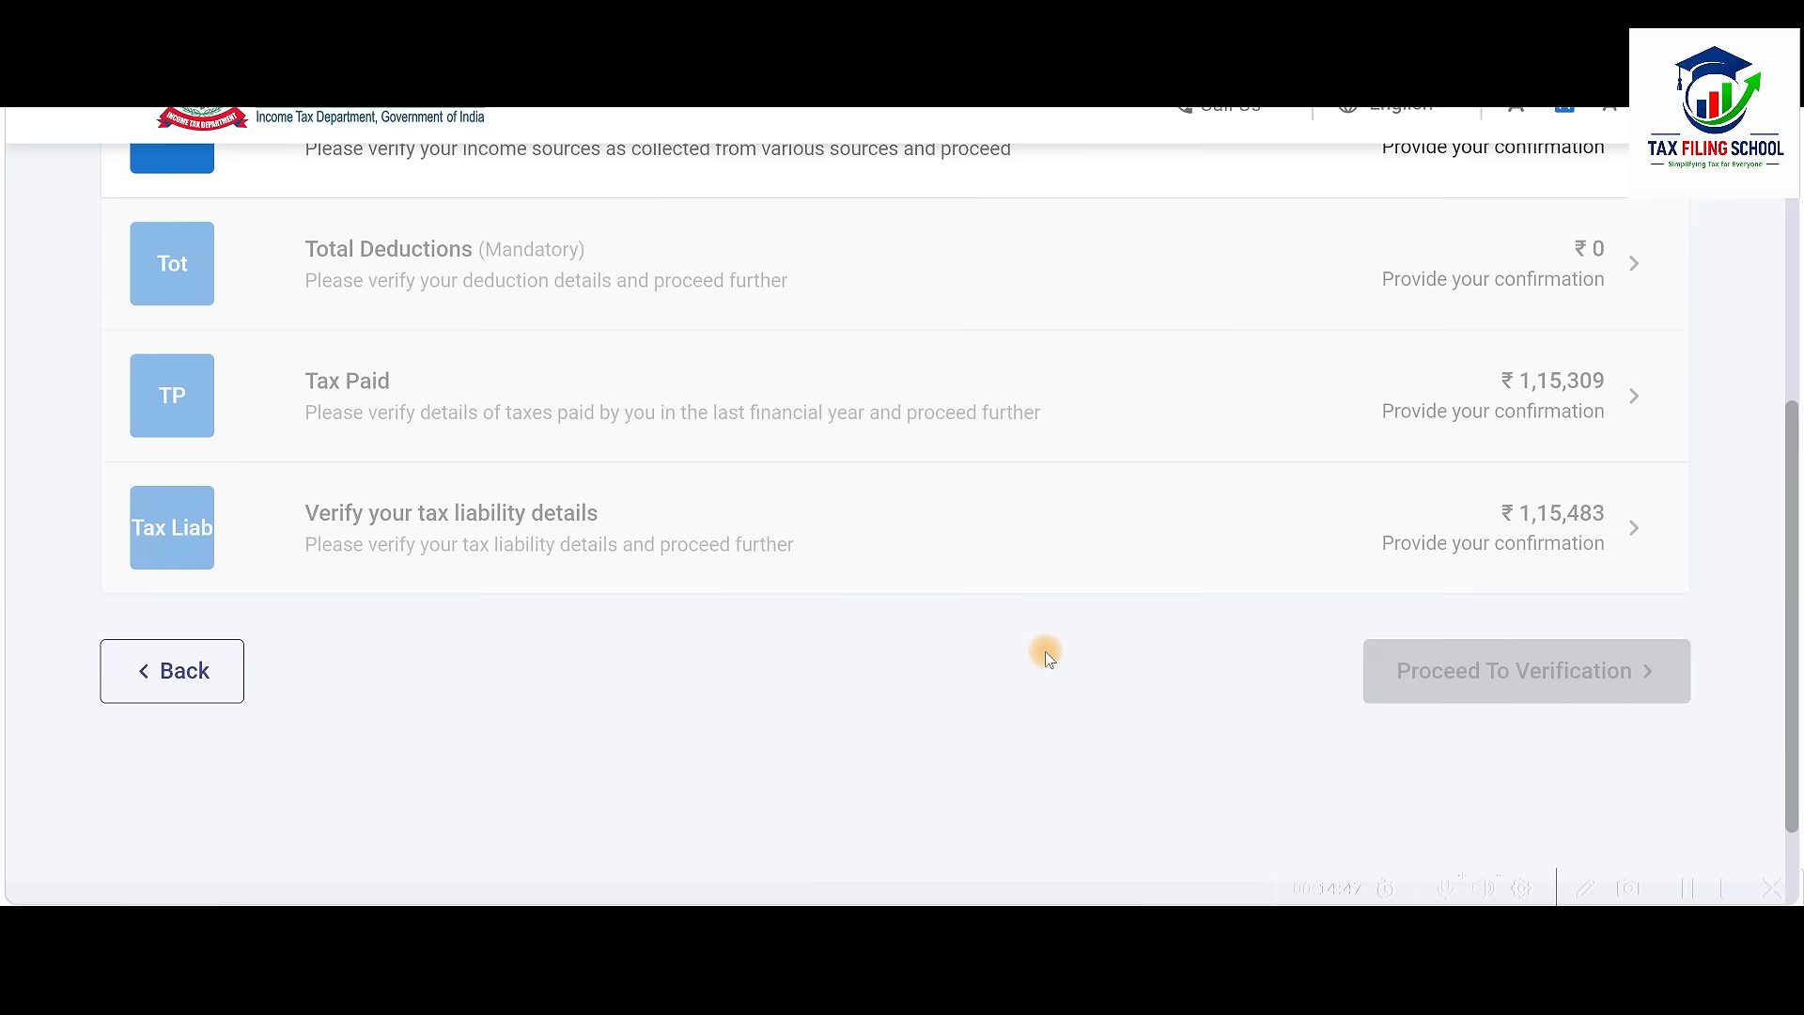
scroll(1050, 658, up, 2)
scroll(1050, 658, up, 2)
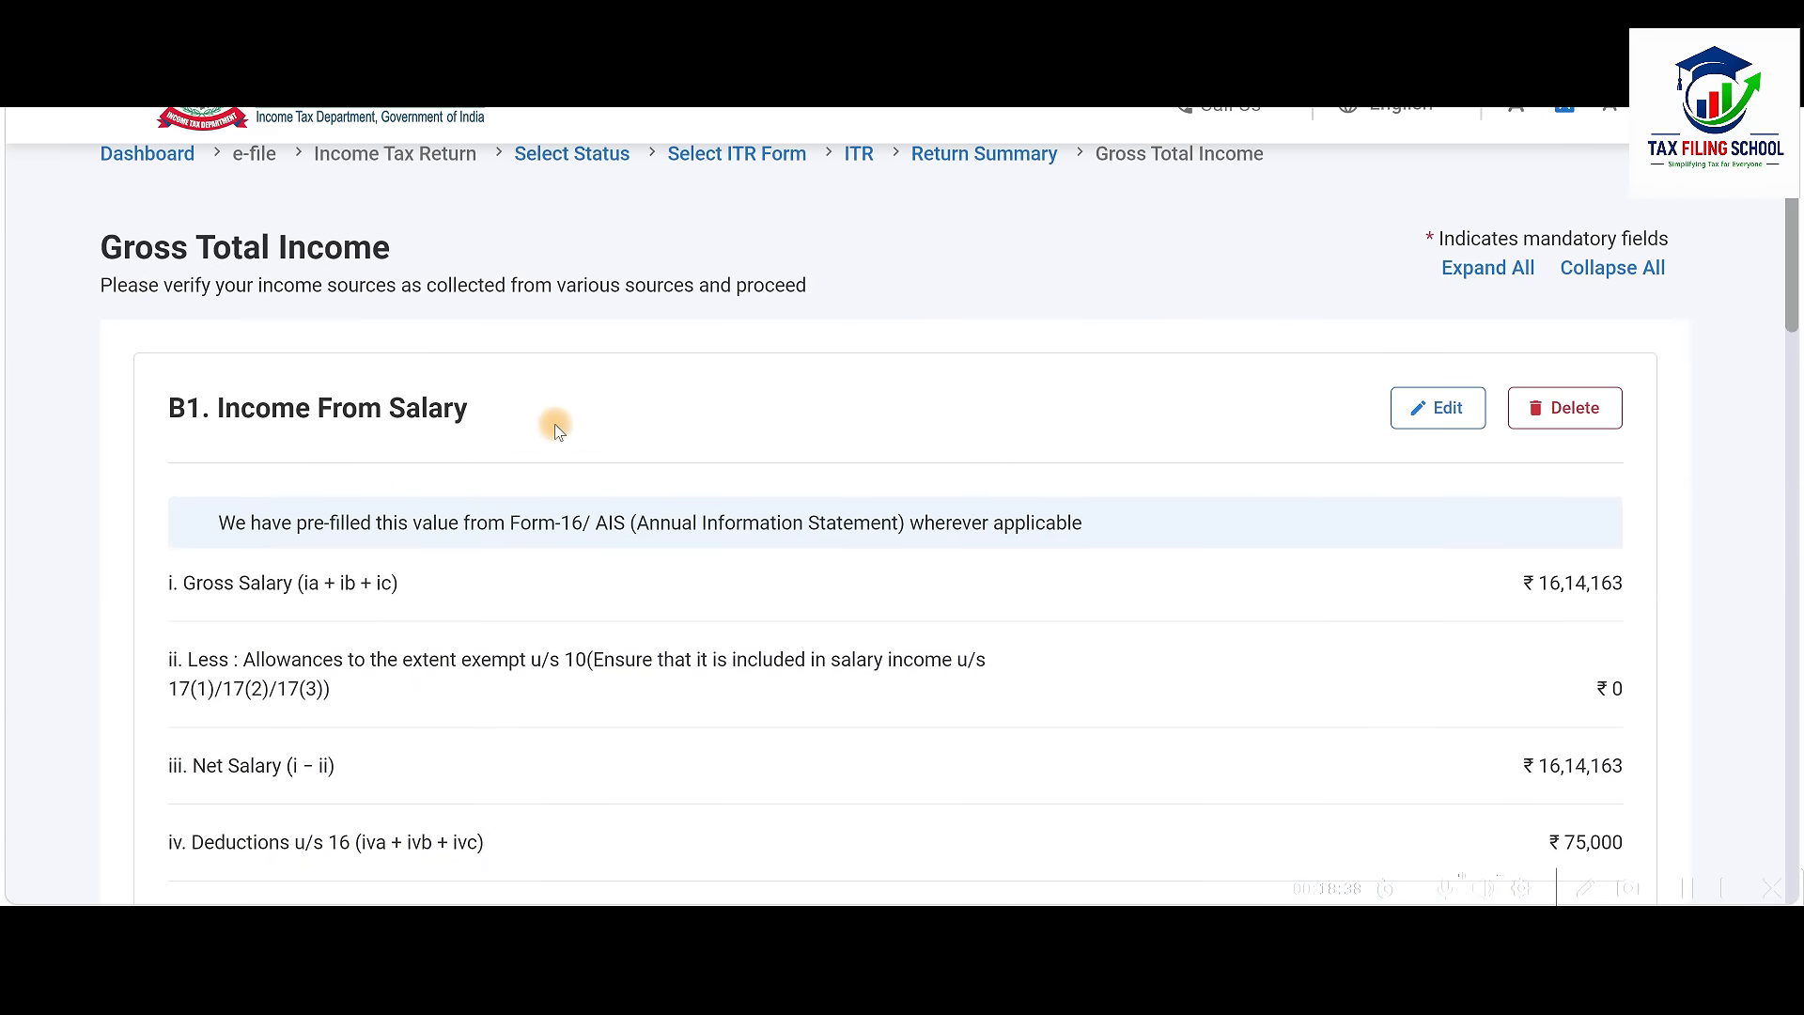
Review B1 Income From Salary: deductions u/s 16 of 75,000 leave 15,39,163 chargeable
scroll(555, 428, down, 2)
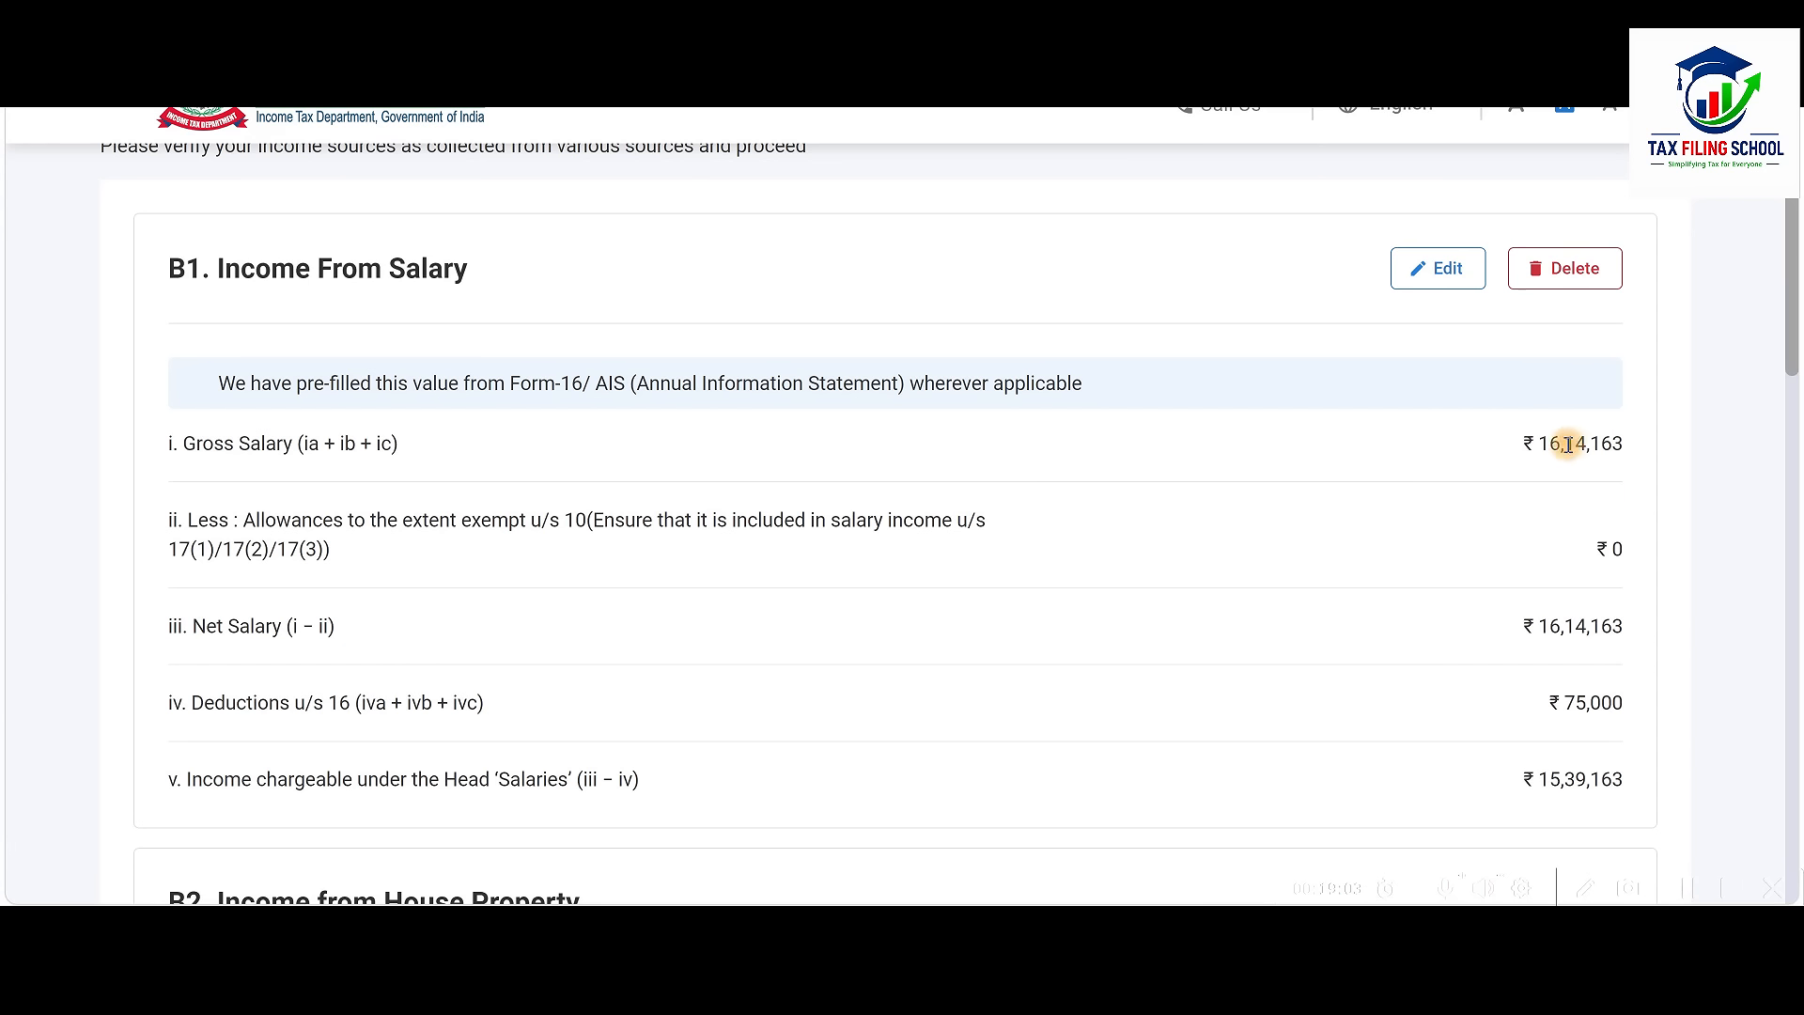
Edit B1 salary and check the 16,14,163 section 17(1) amount against Form-16
click(1441, 272)
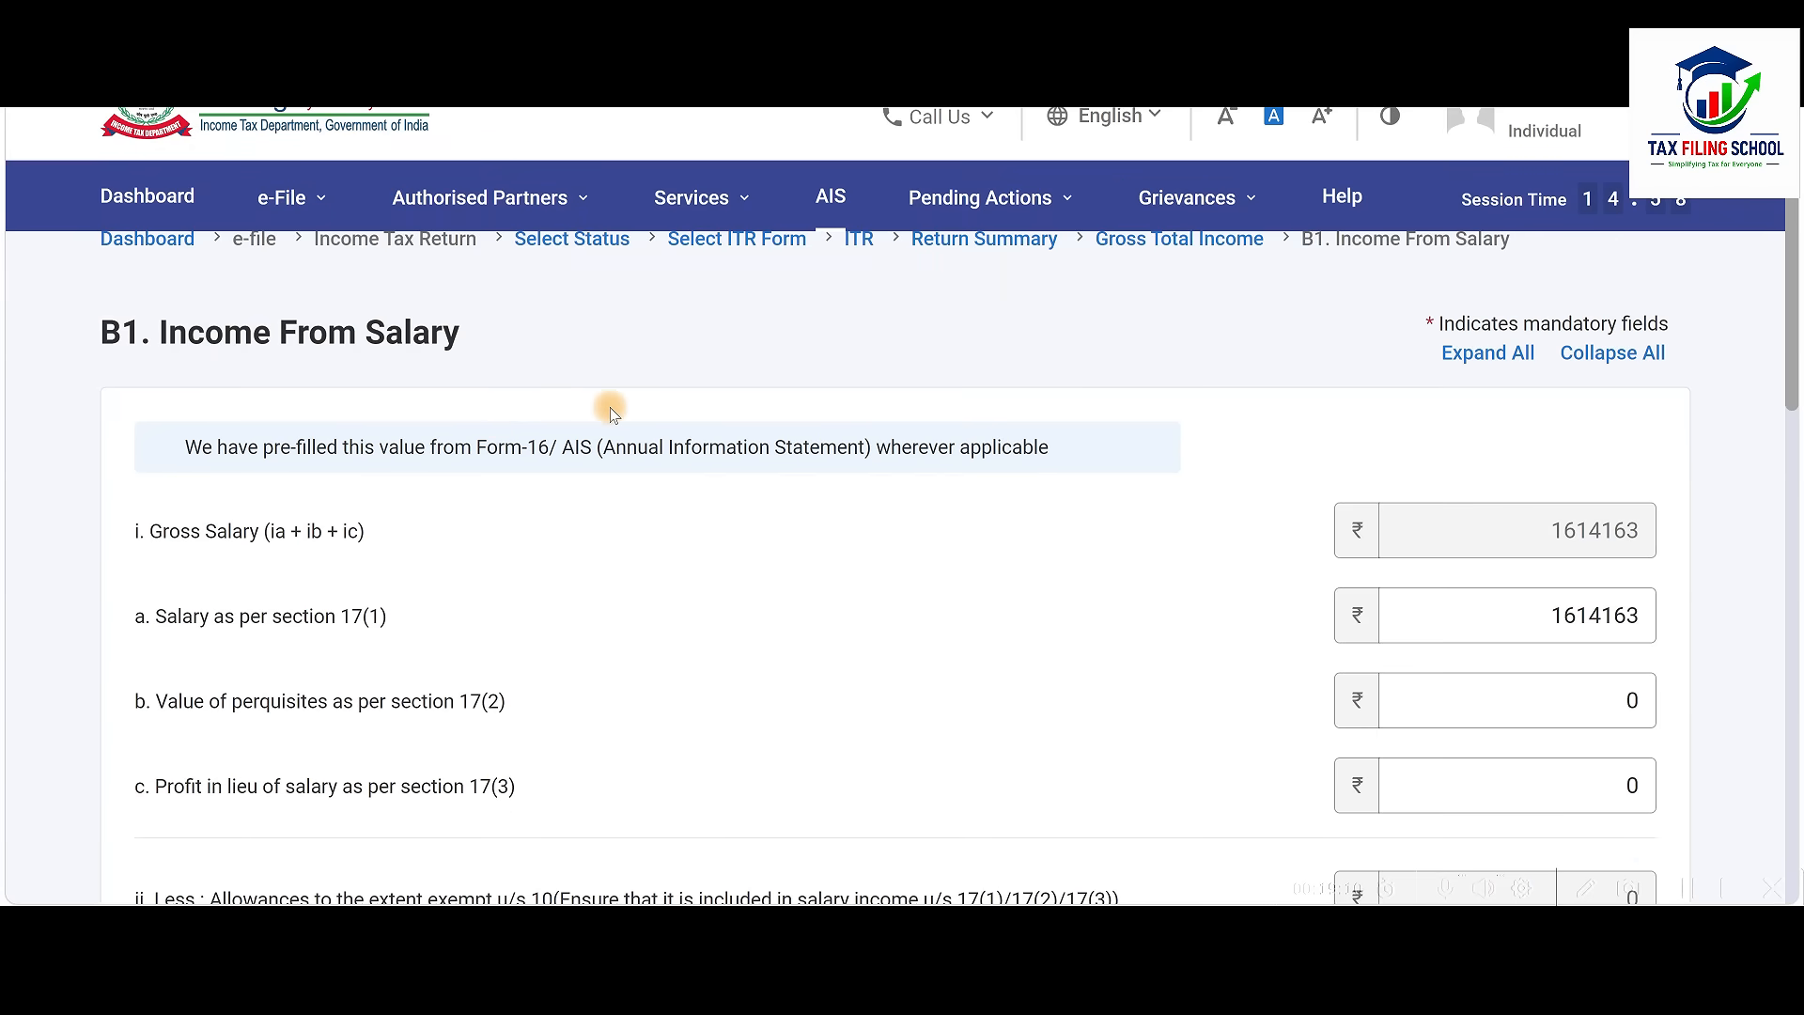
scroll(610, 414, down, 2)
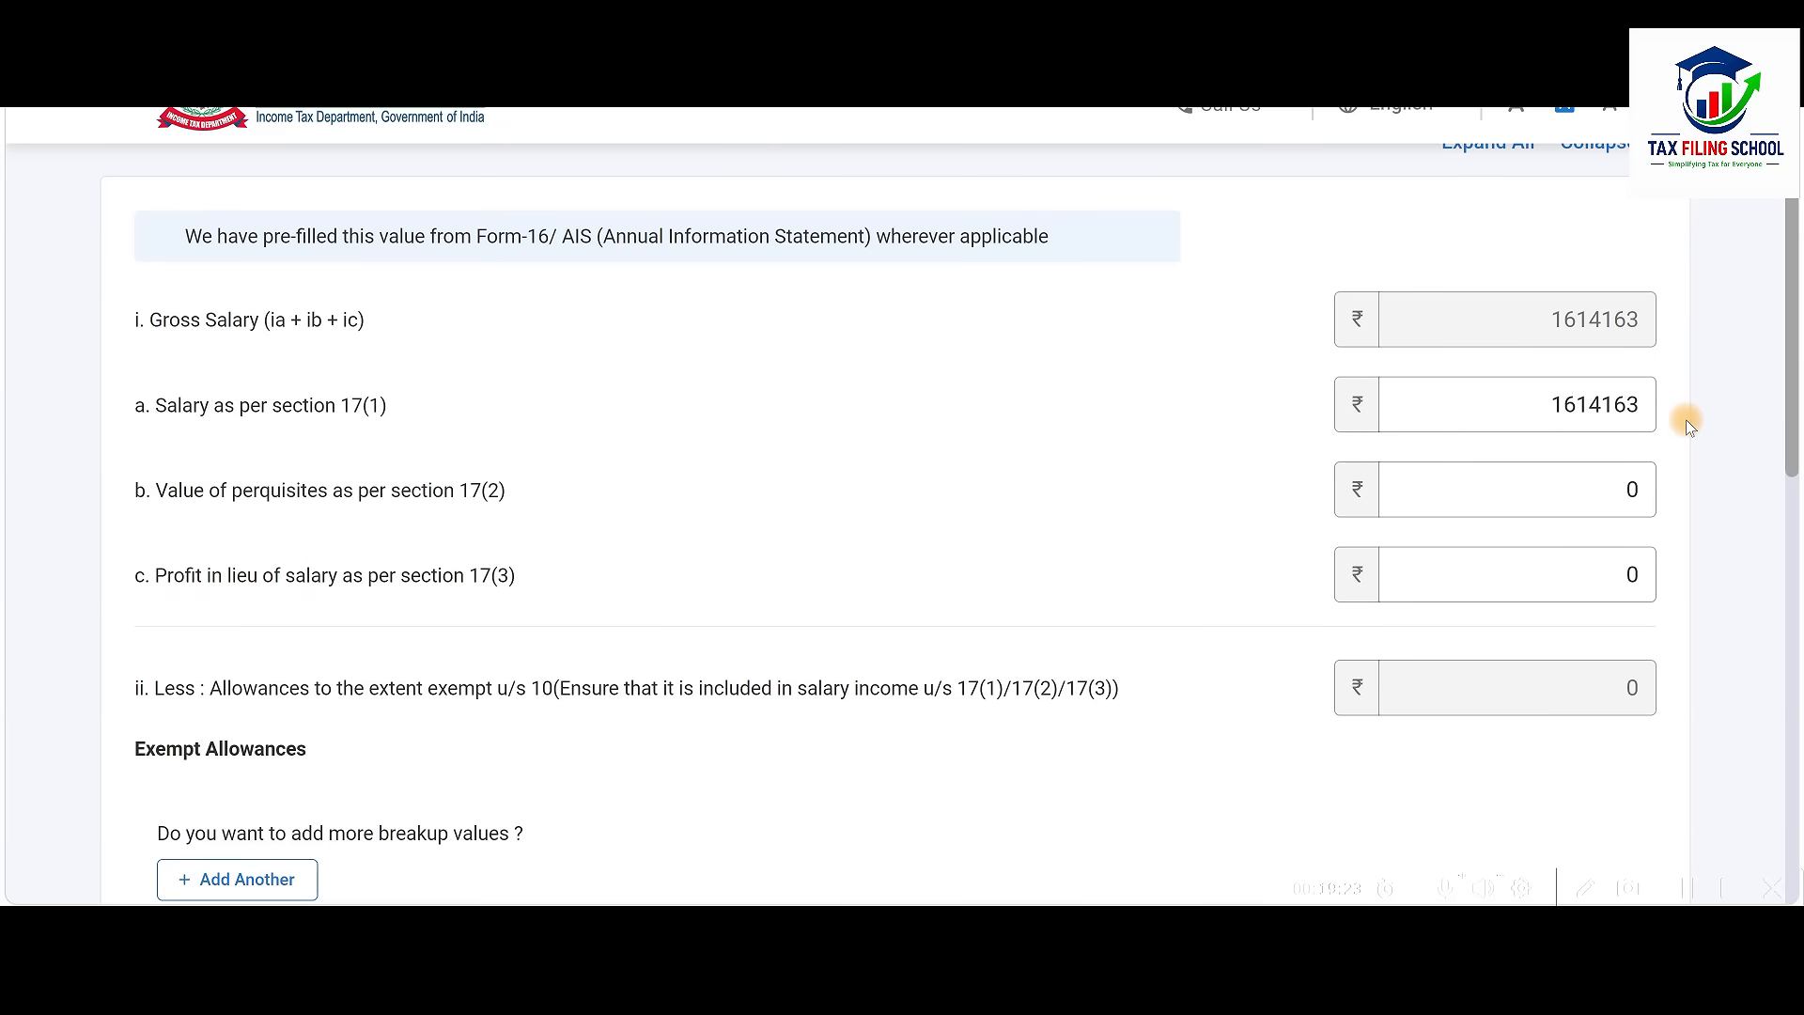
key(alt+Tab)
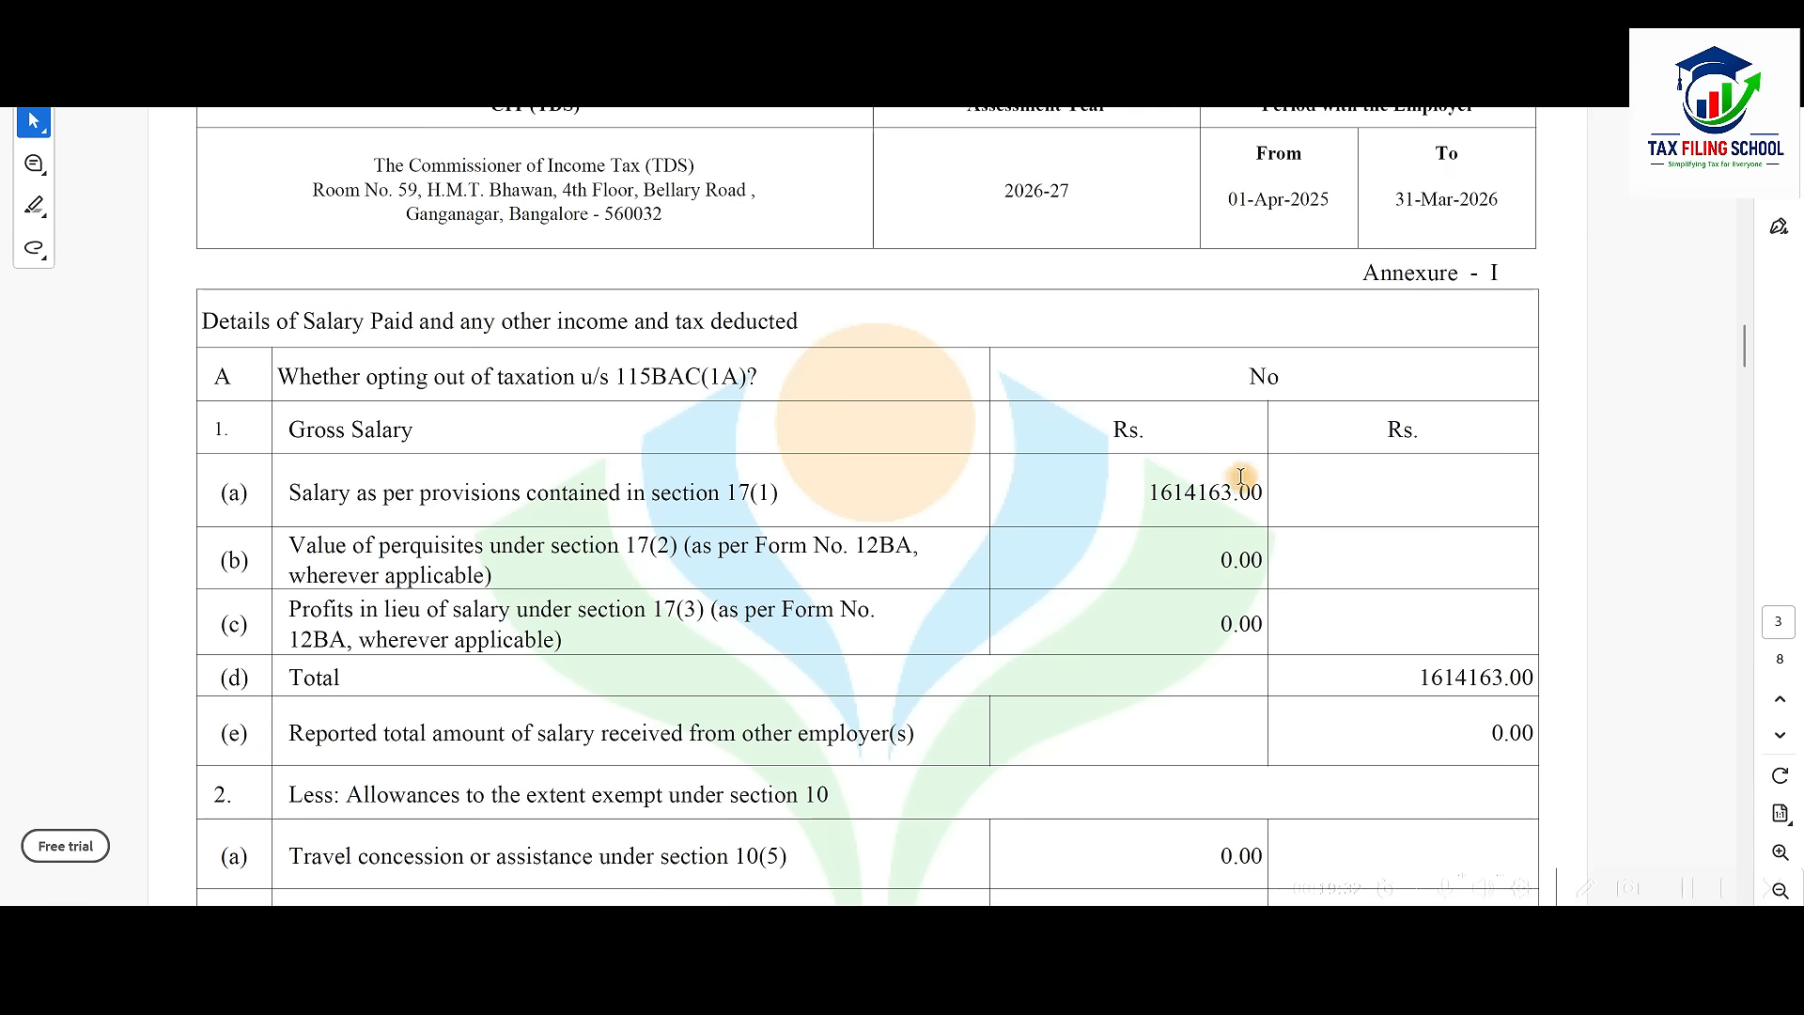
key(alt+Tab)
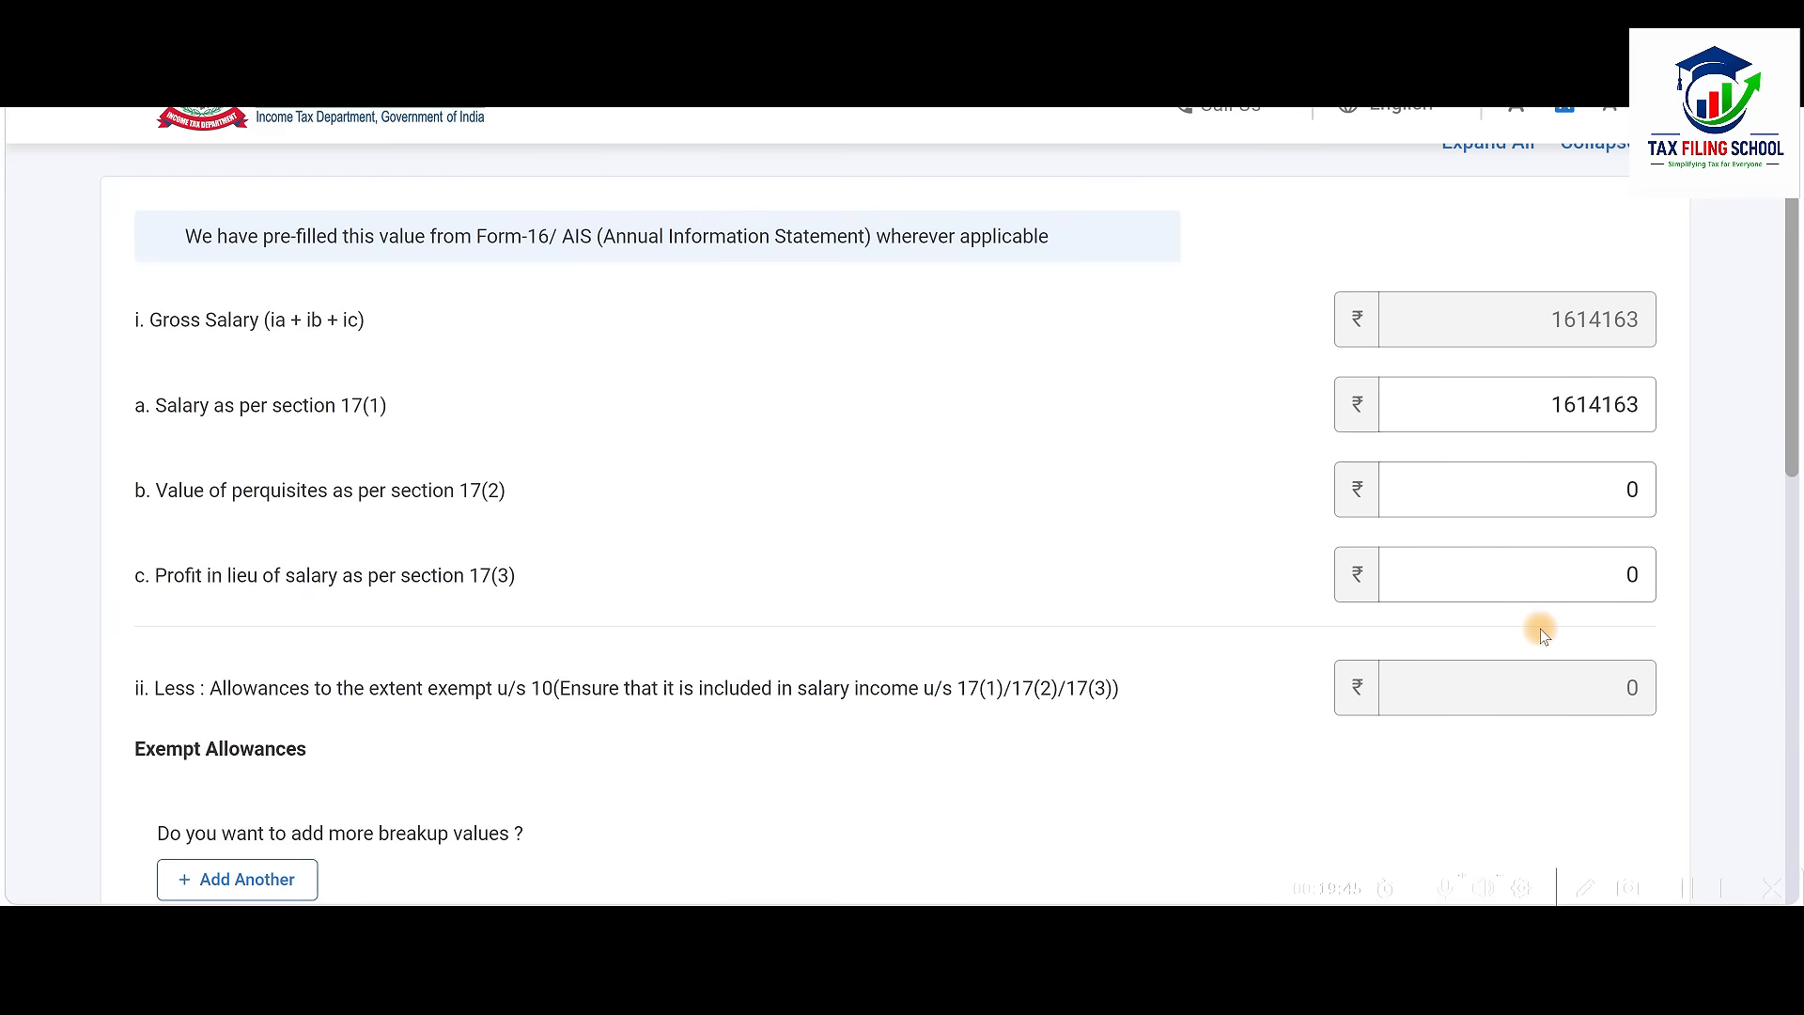
click(1530, 393)
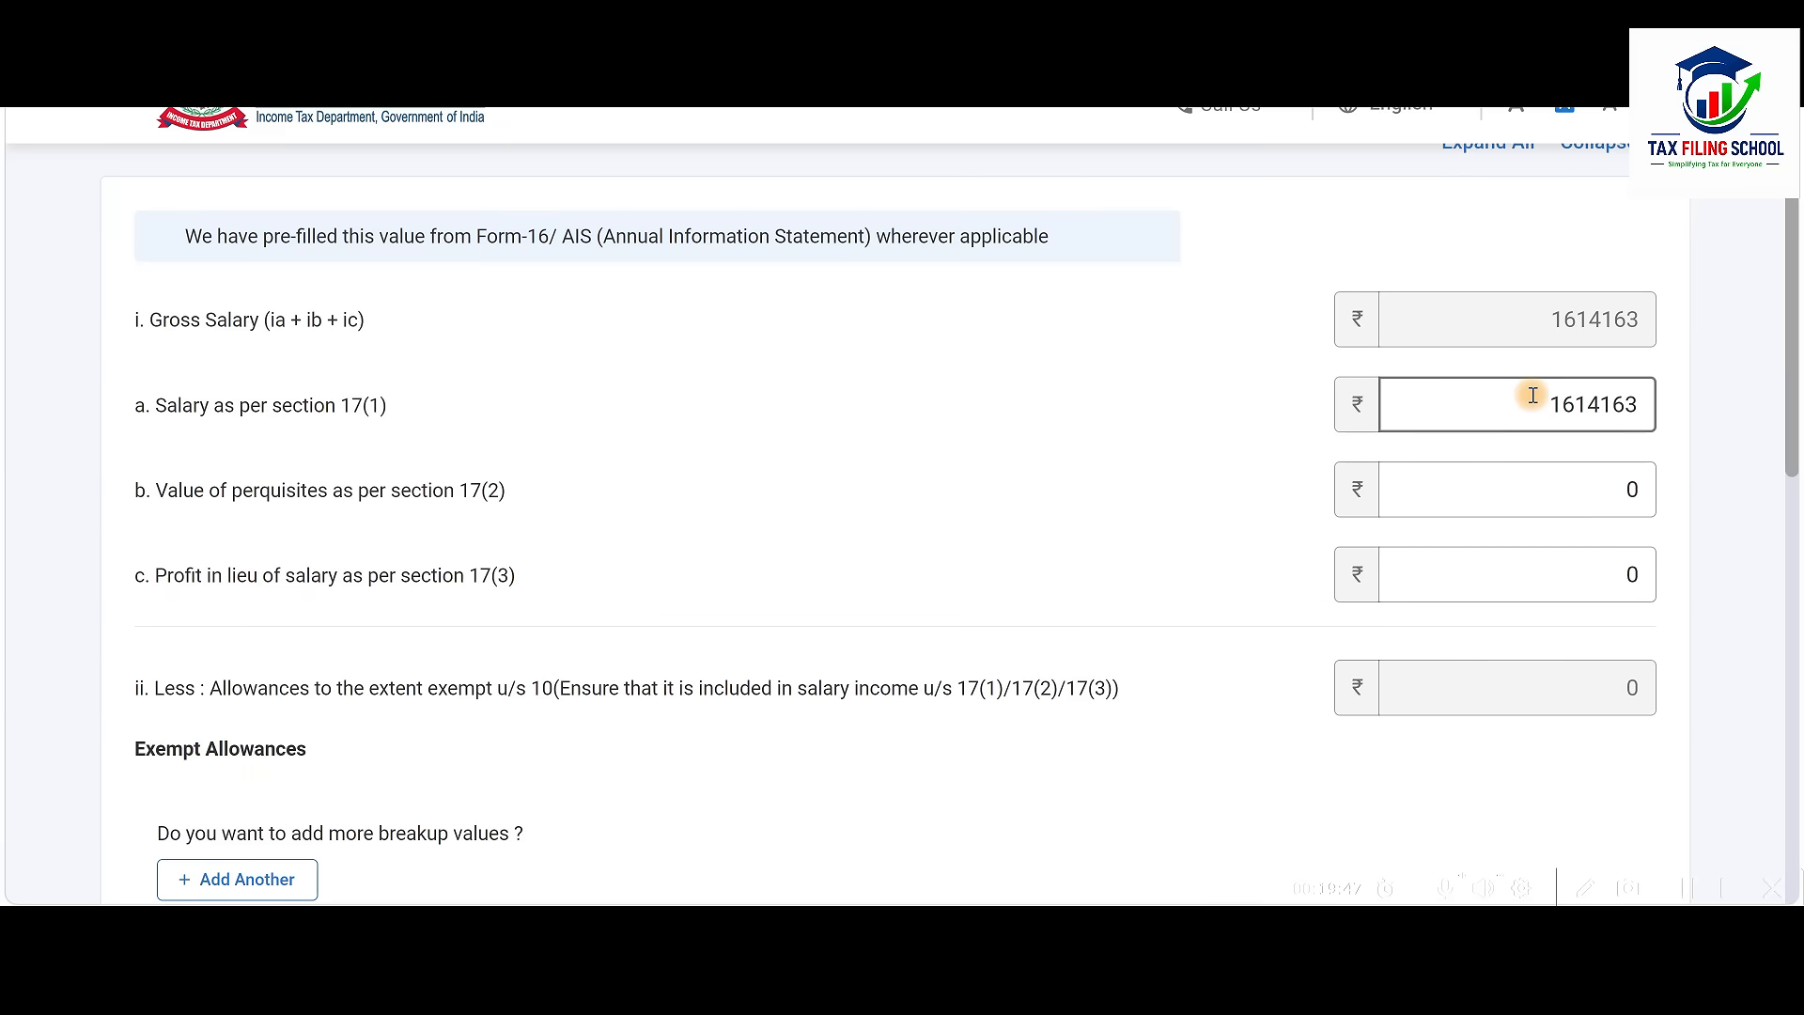
drag(1555, 403, 1635, 419)
click(1524, 465)
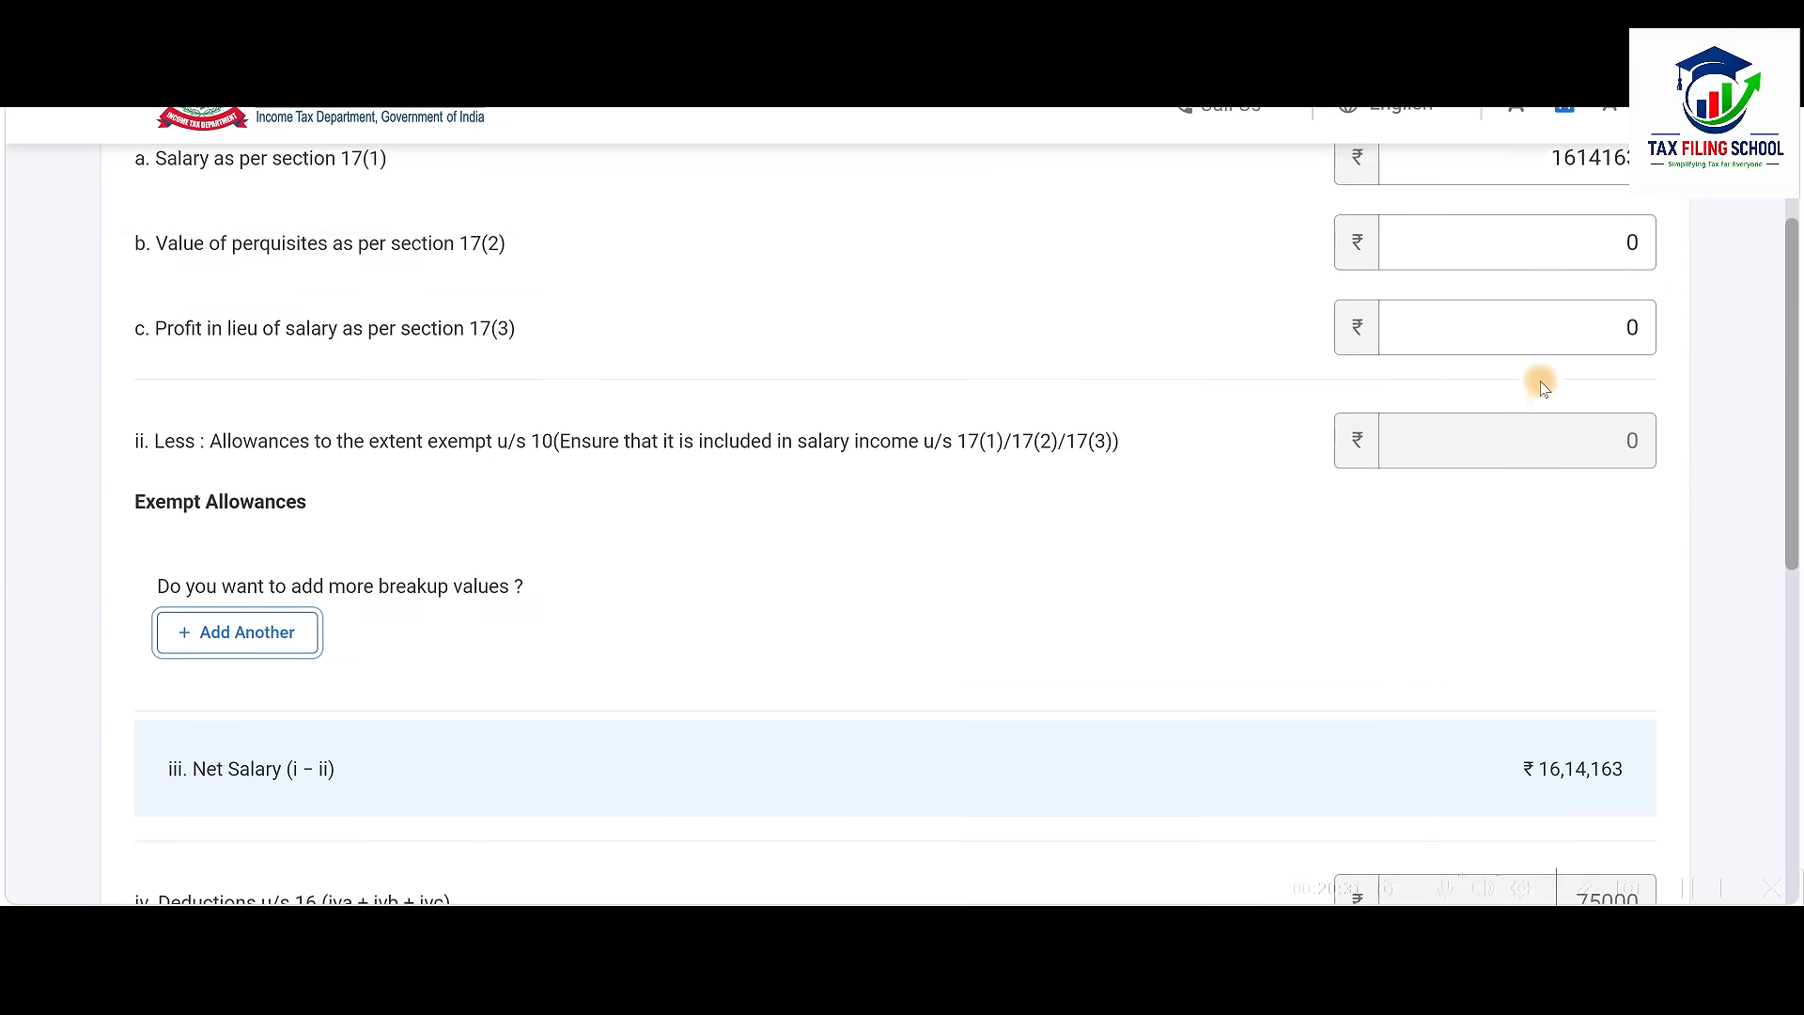
scroll(1535, 382, down, 3)
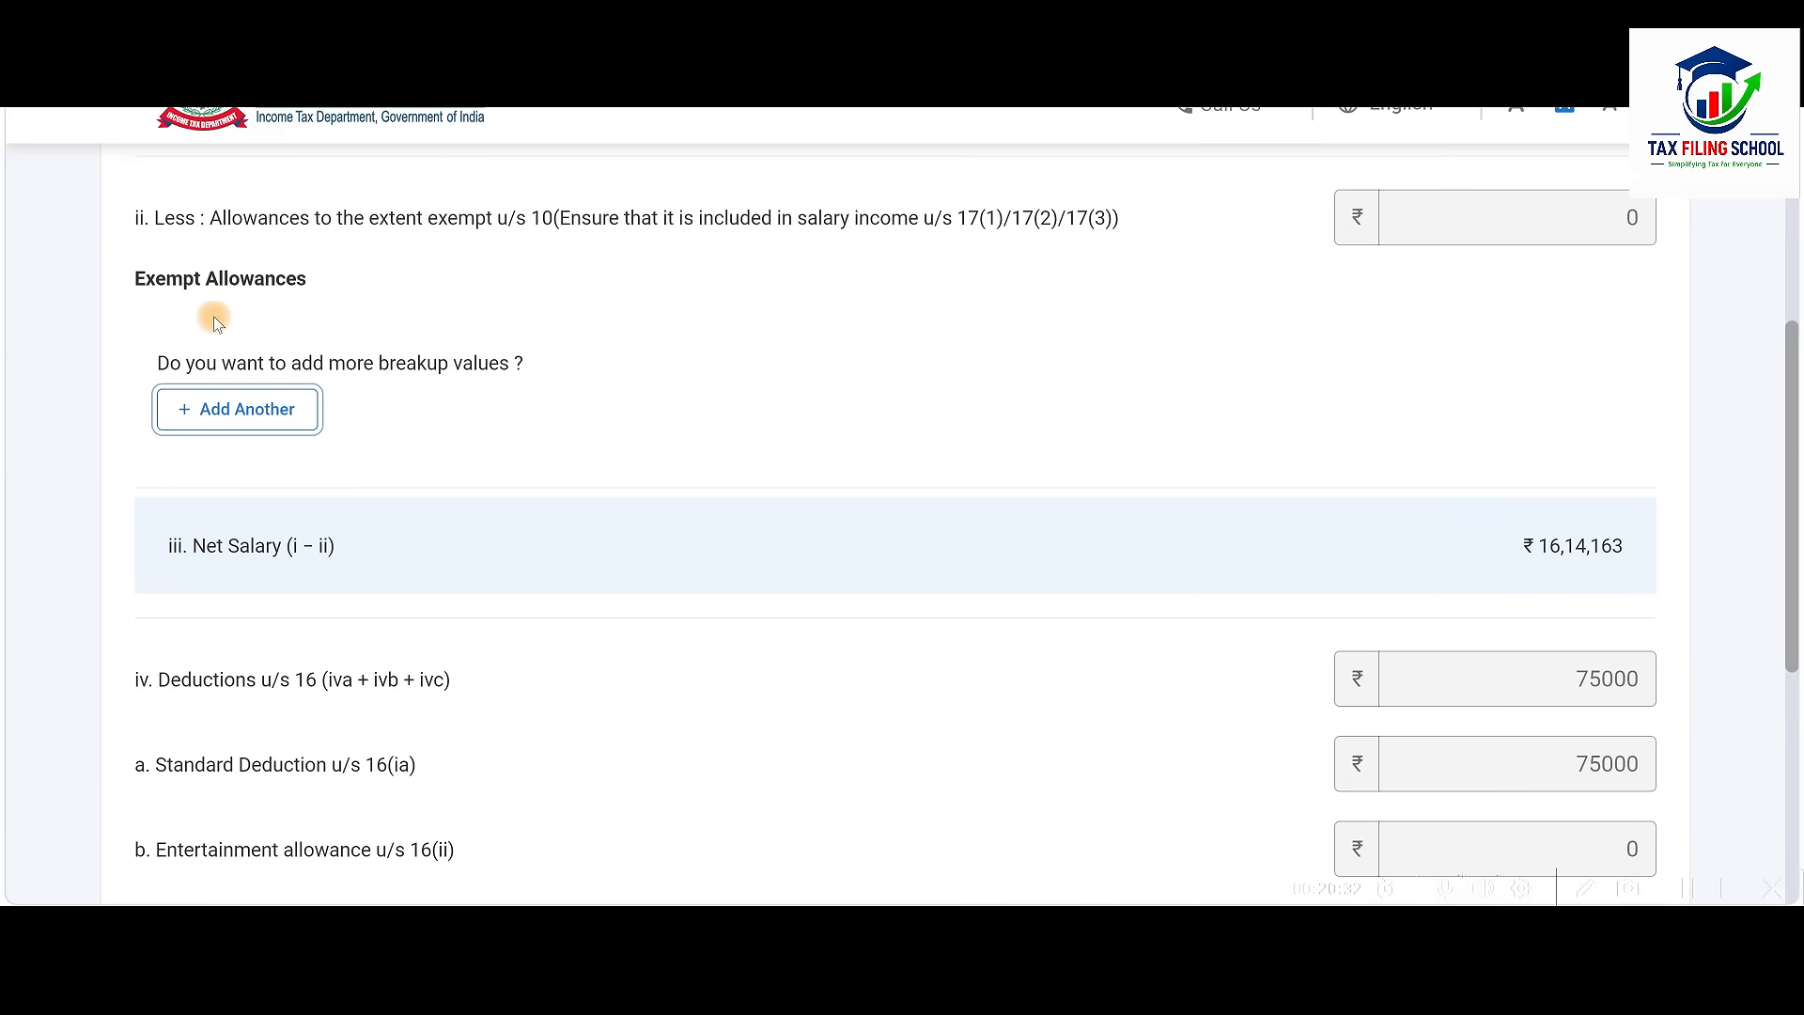
click(280, 407)
click(466, 434)
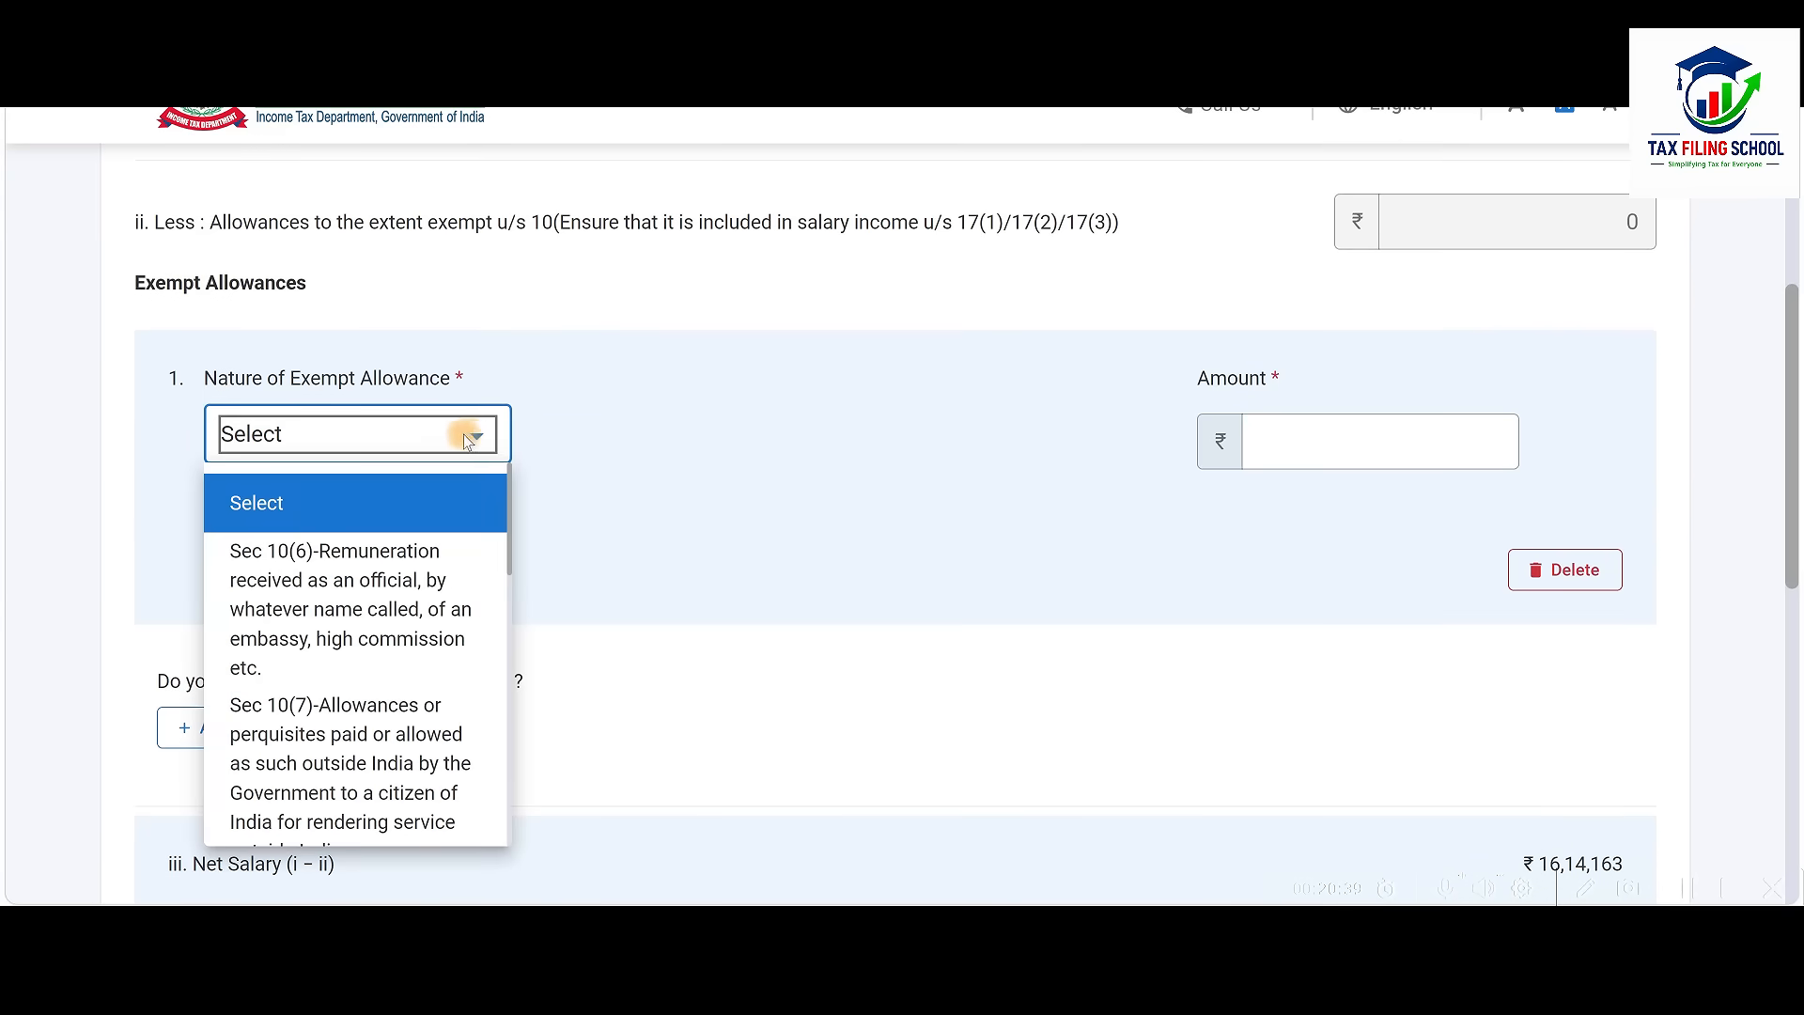
drag(509, 477, 503, 737)
click(420, 678)
click(1380, 441)
key(alt+Tab)
key(alt+Tab)
key(alt+Tab)
key(alt+Tab)
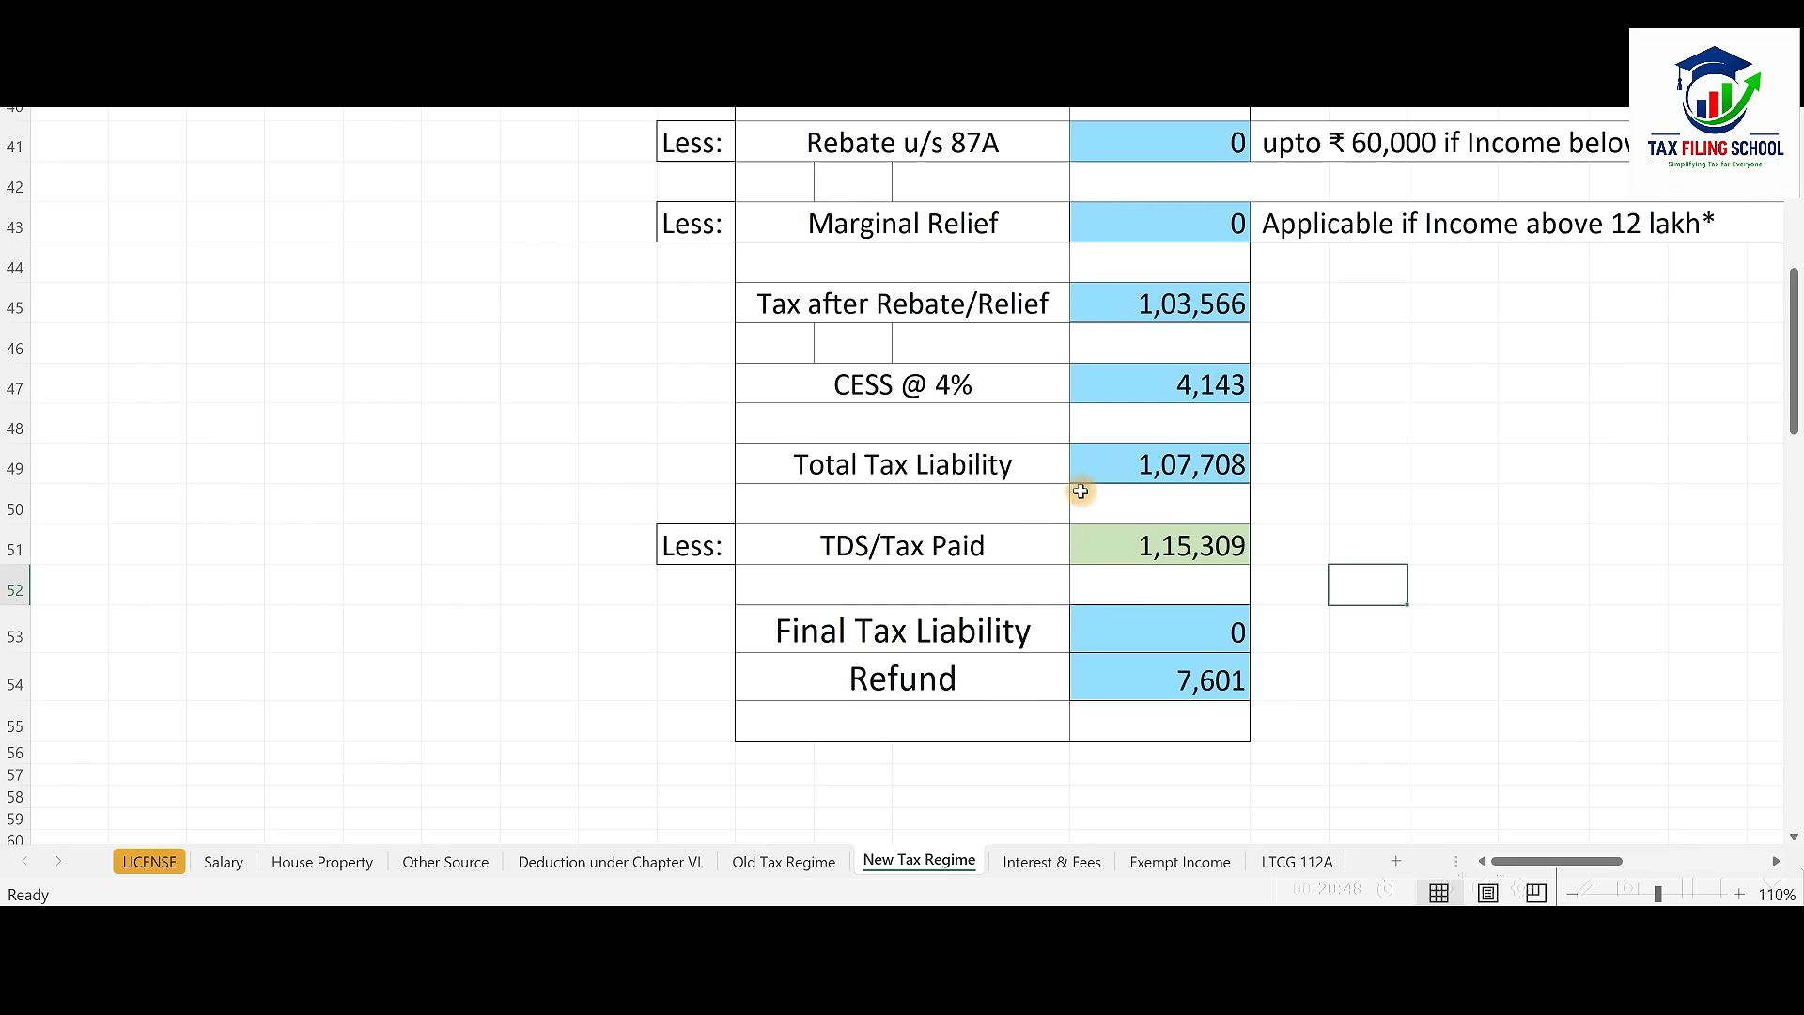
key(alt+Tab)
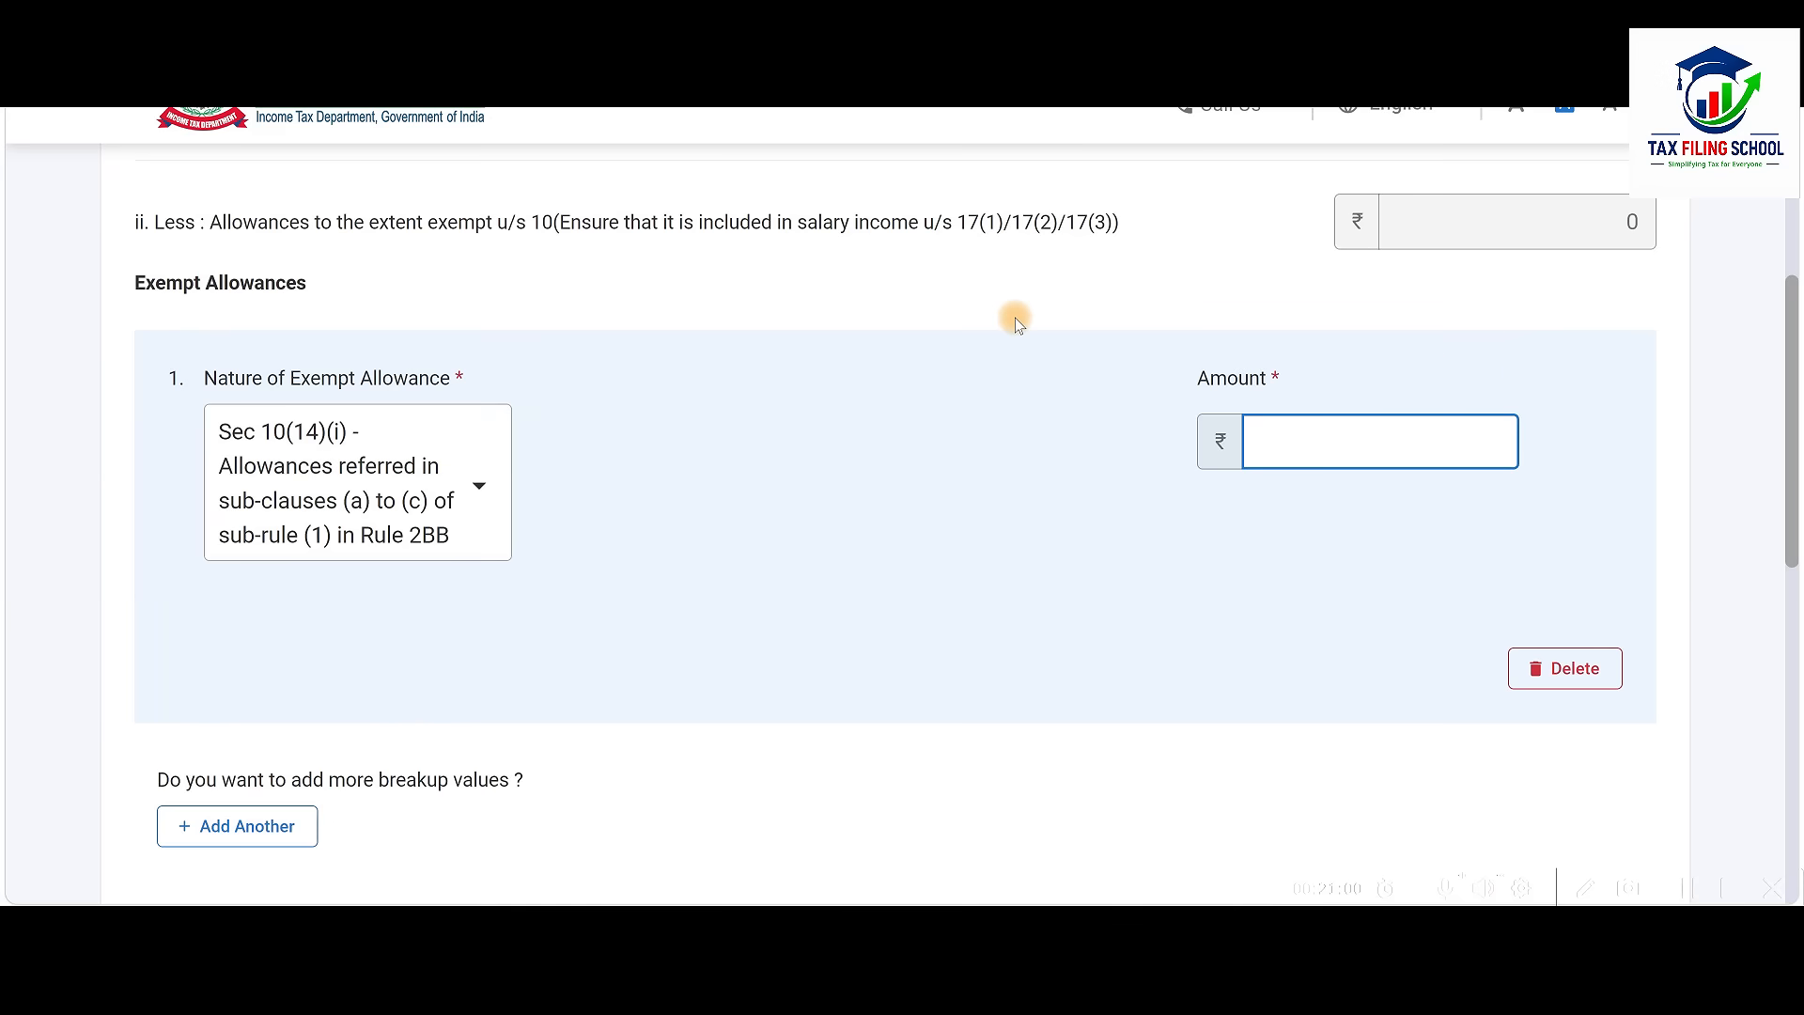
click(1584, 673)
click(1015, 555)
scroll(1027, 469, down, 3)
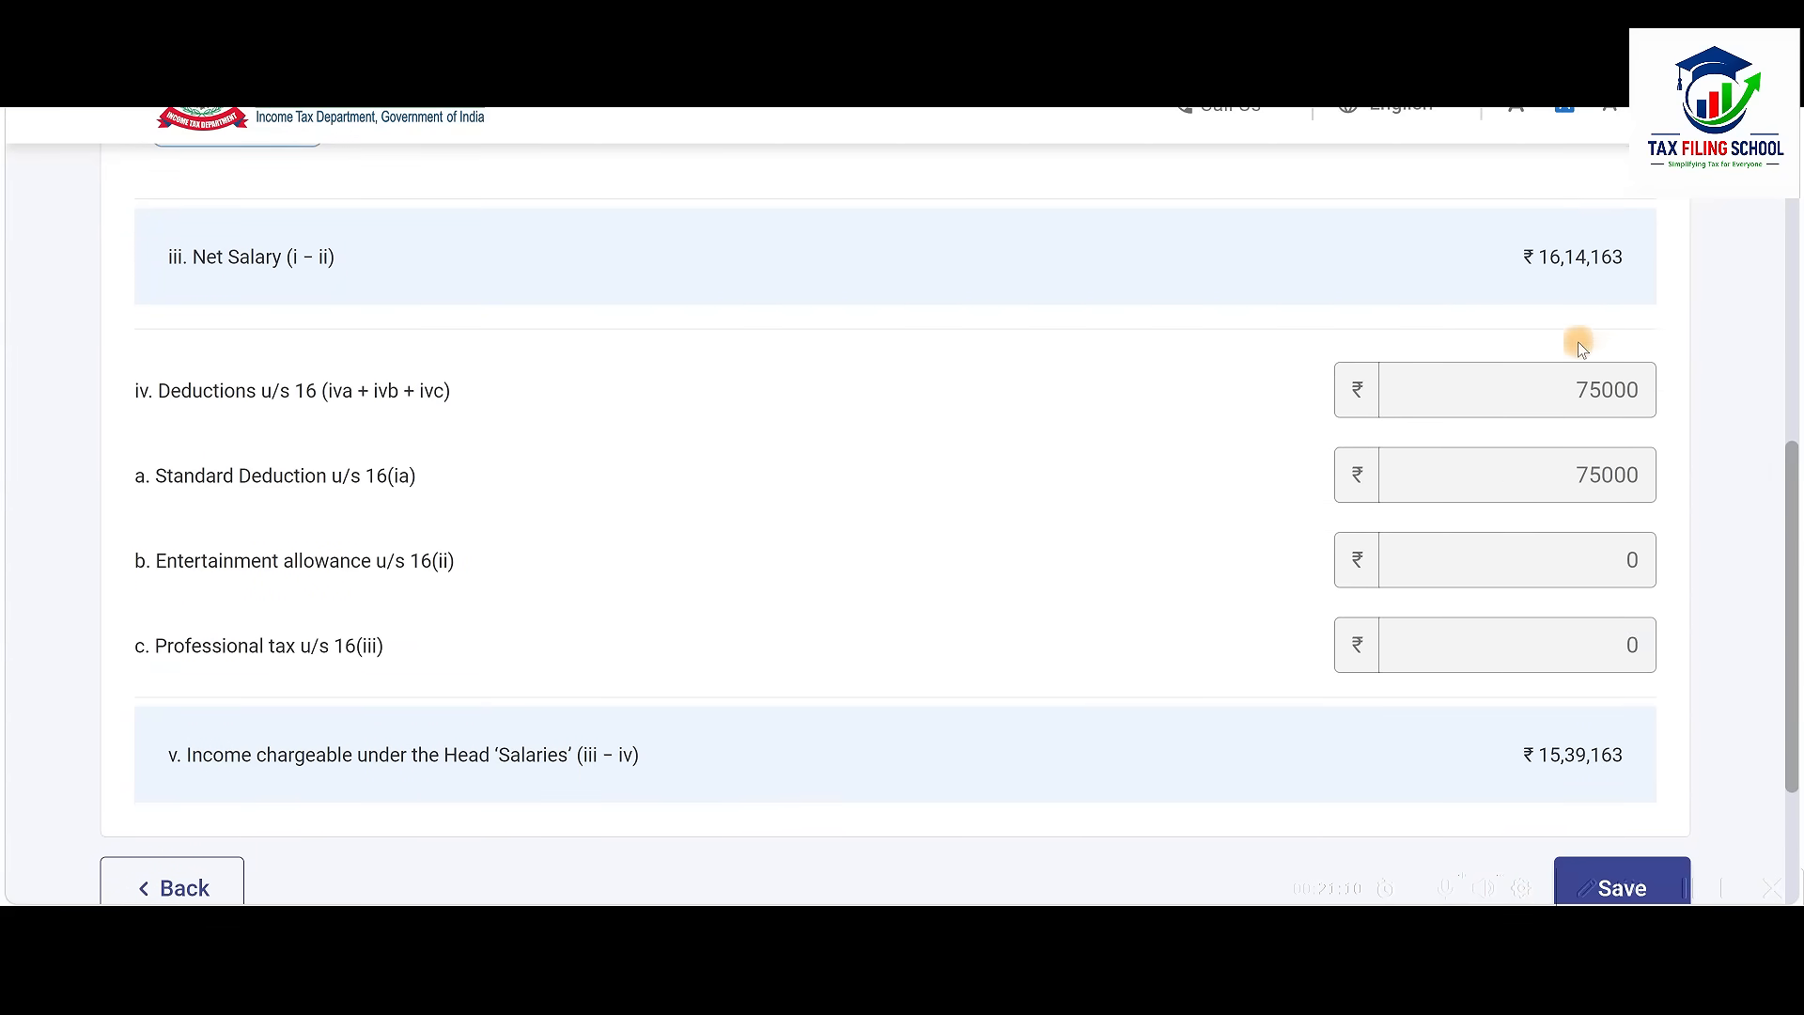
scroll(1597, 470, down, 3)
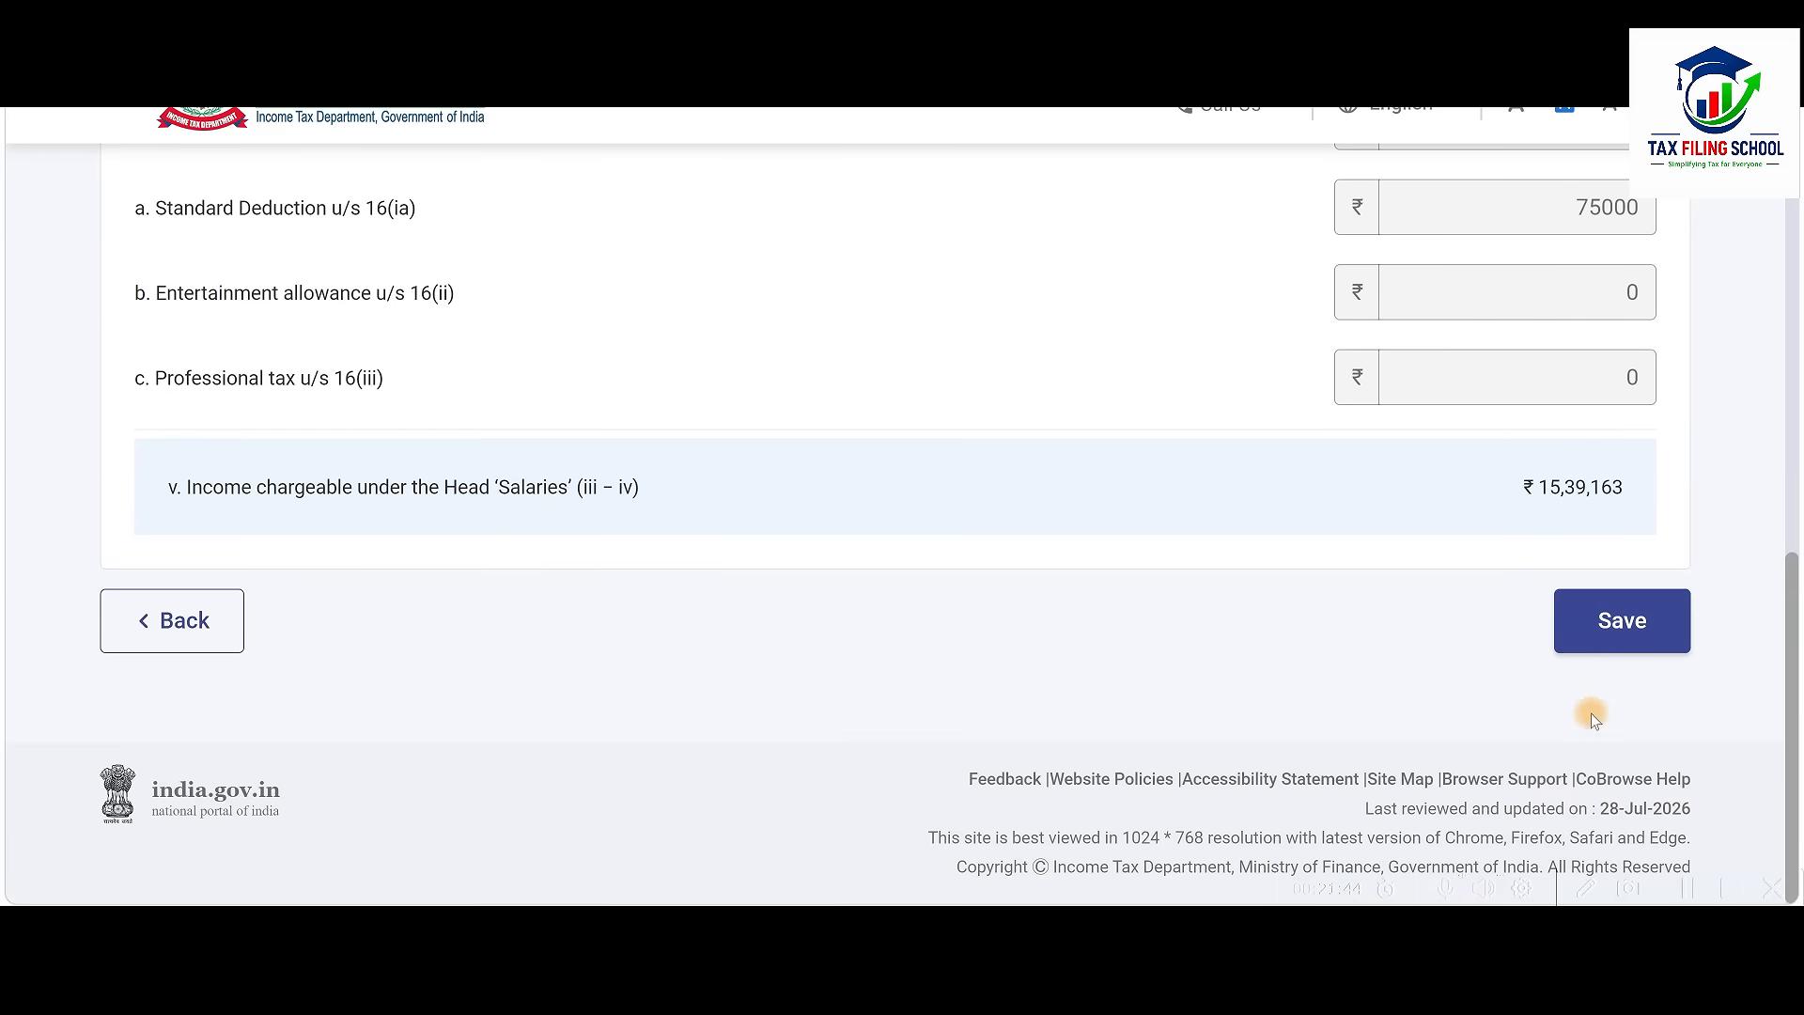
Save the salary details and expand B3 Income from Other Sources (interest 759, dividend 344)
click(1623, 622)
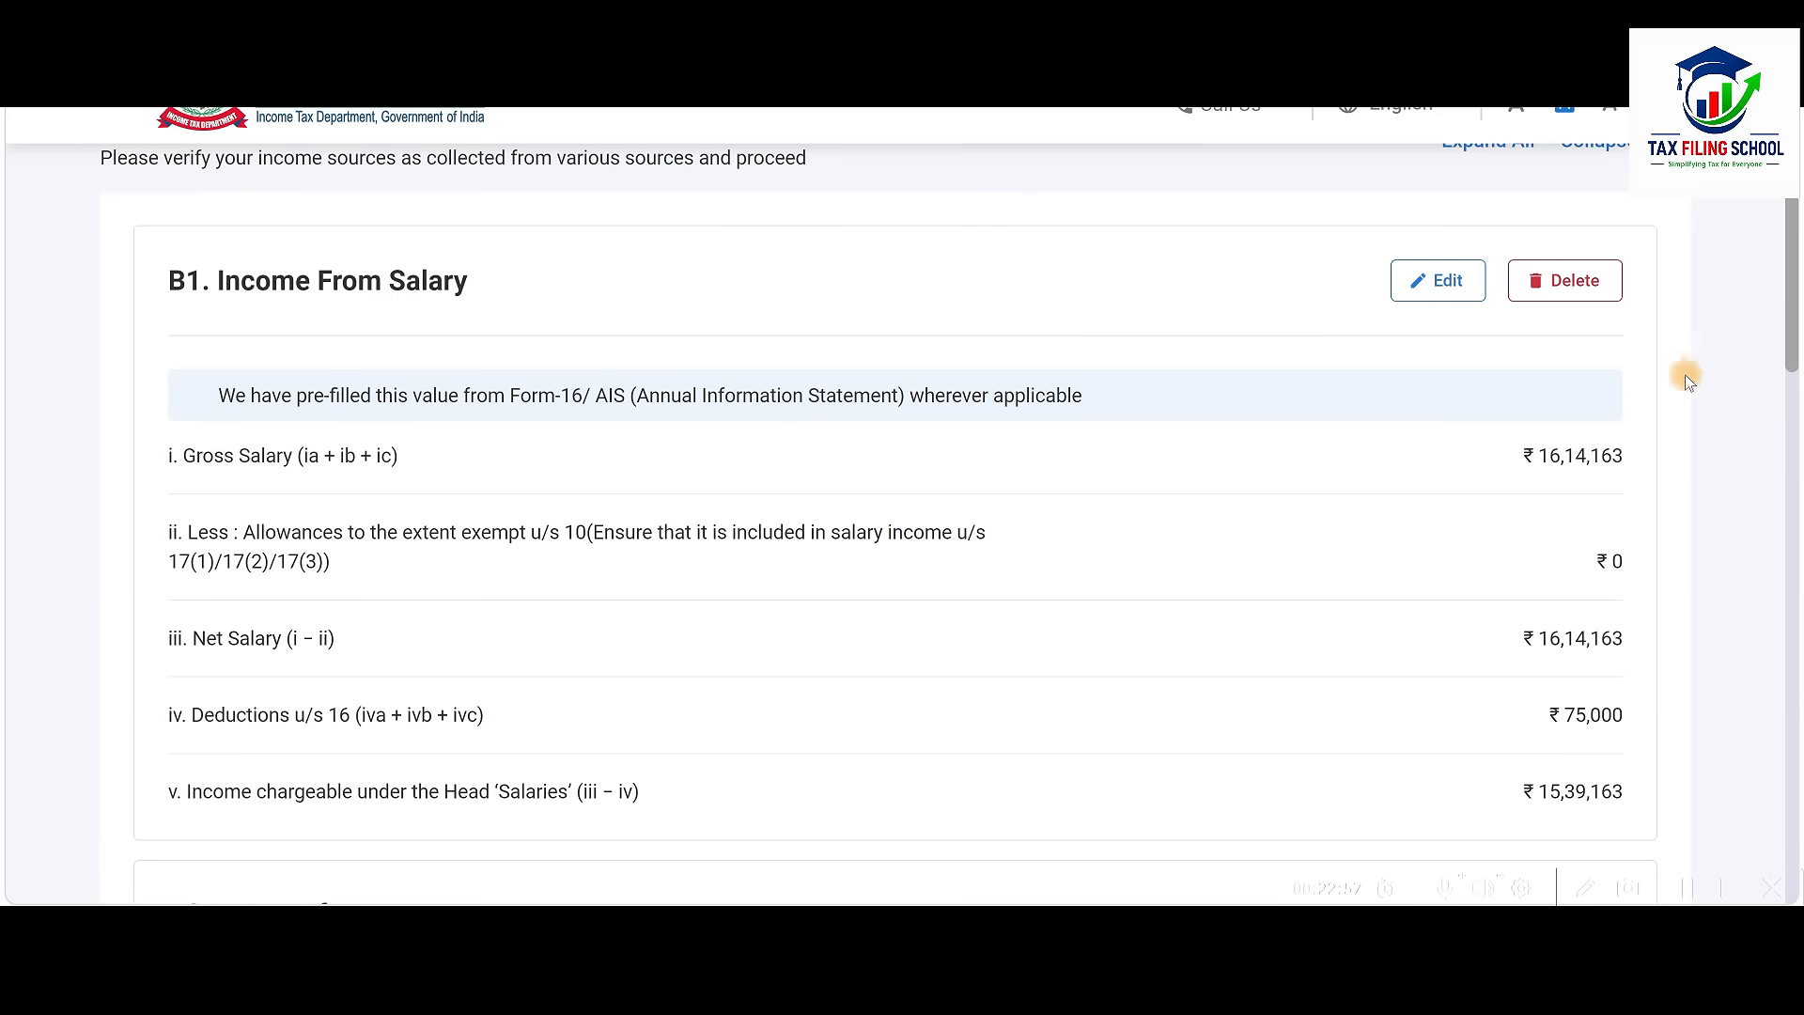
scroll(1373, 560, down, 6)
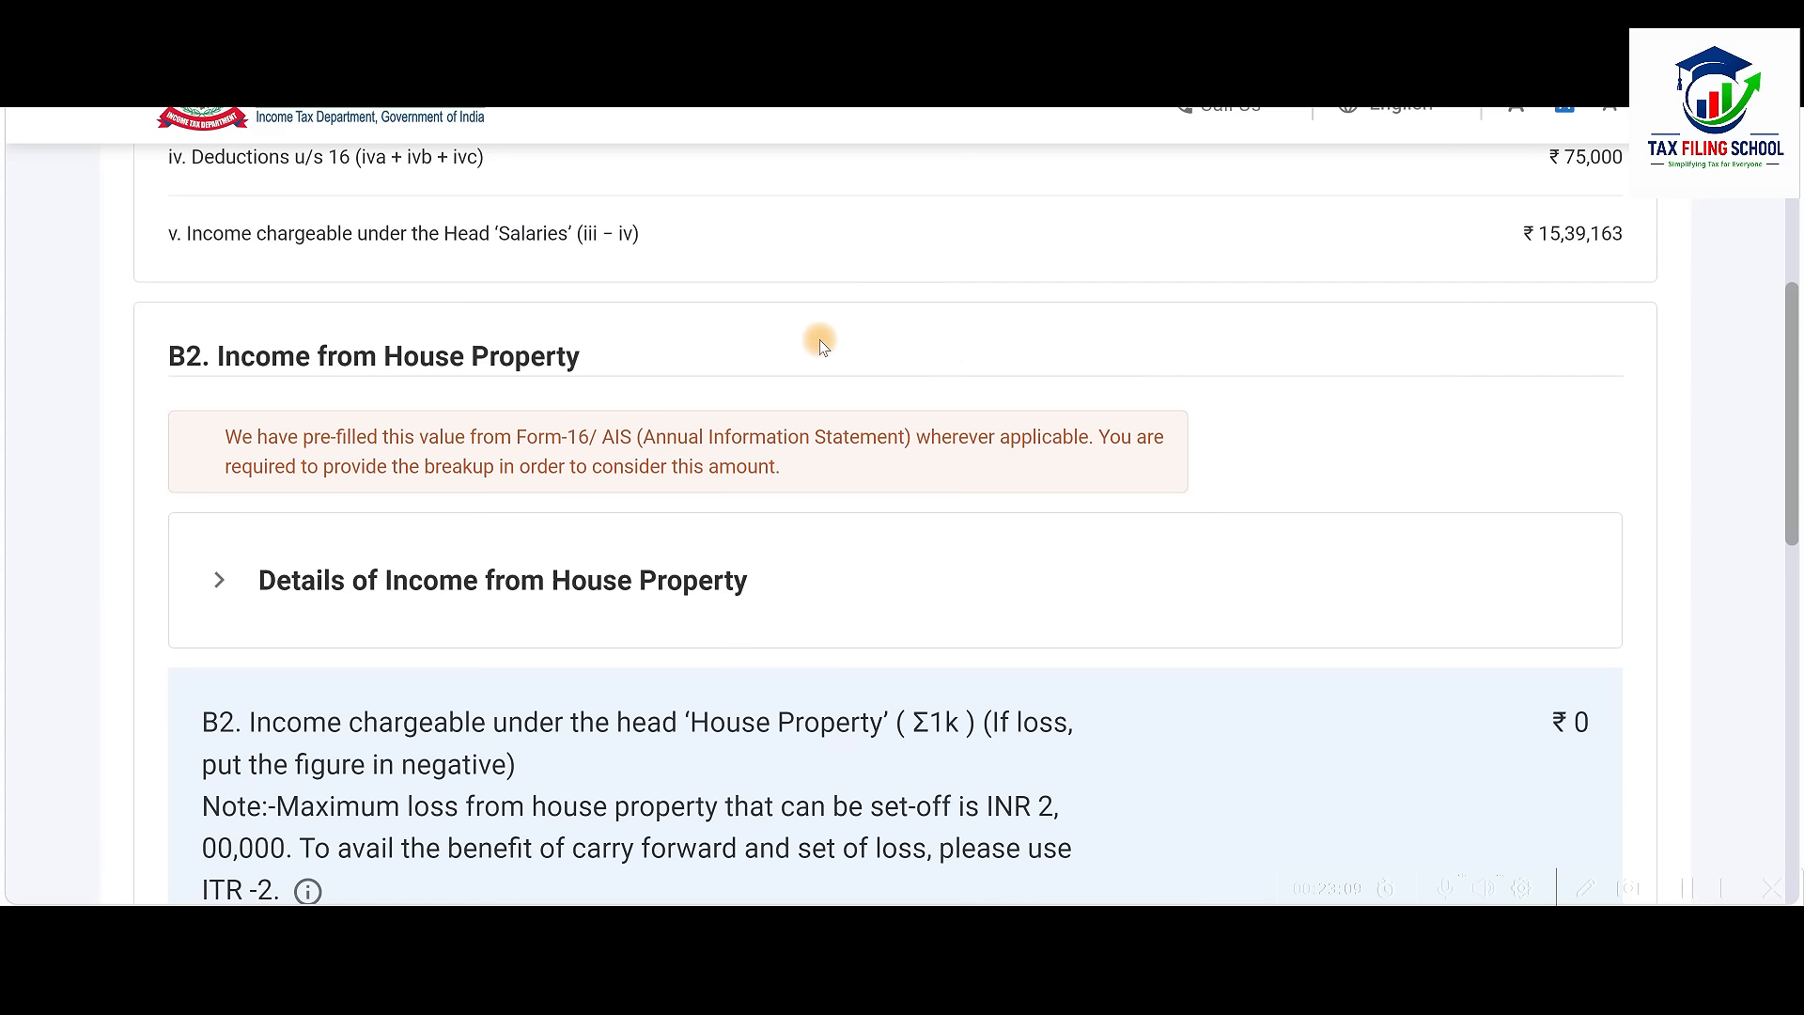
scroll(827, 446, down, 7)
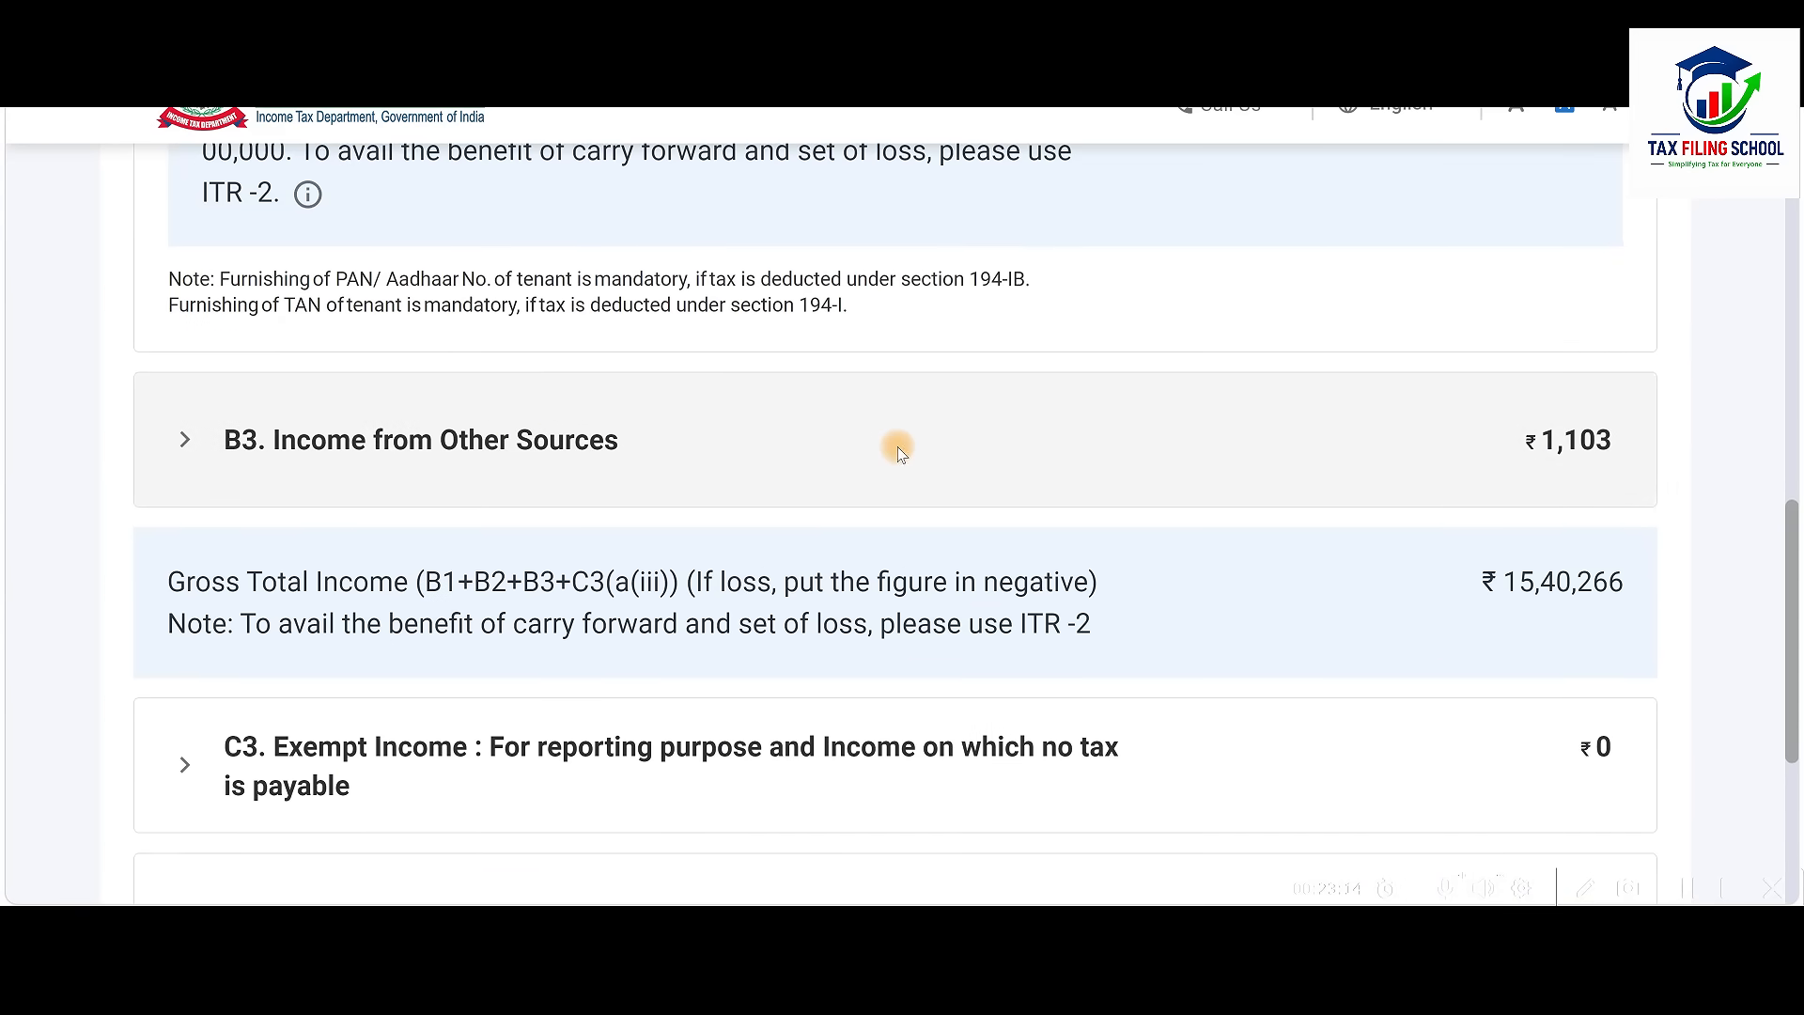
click(959, 457)
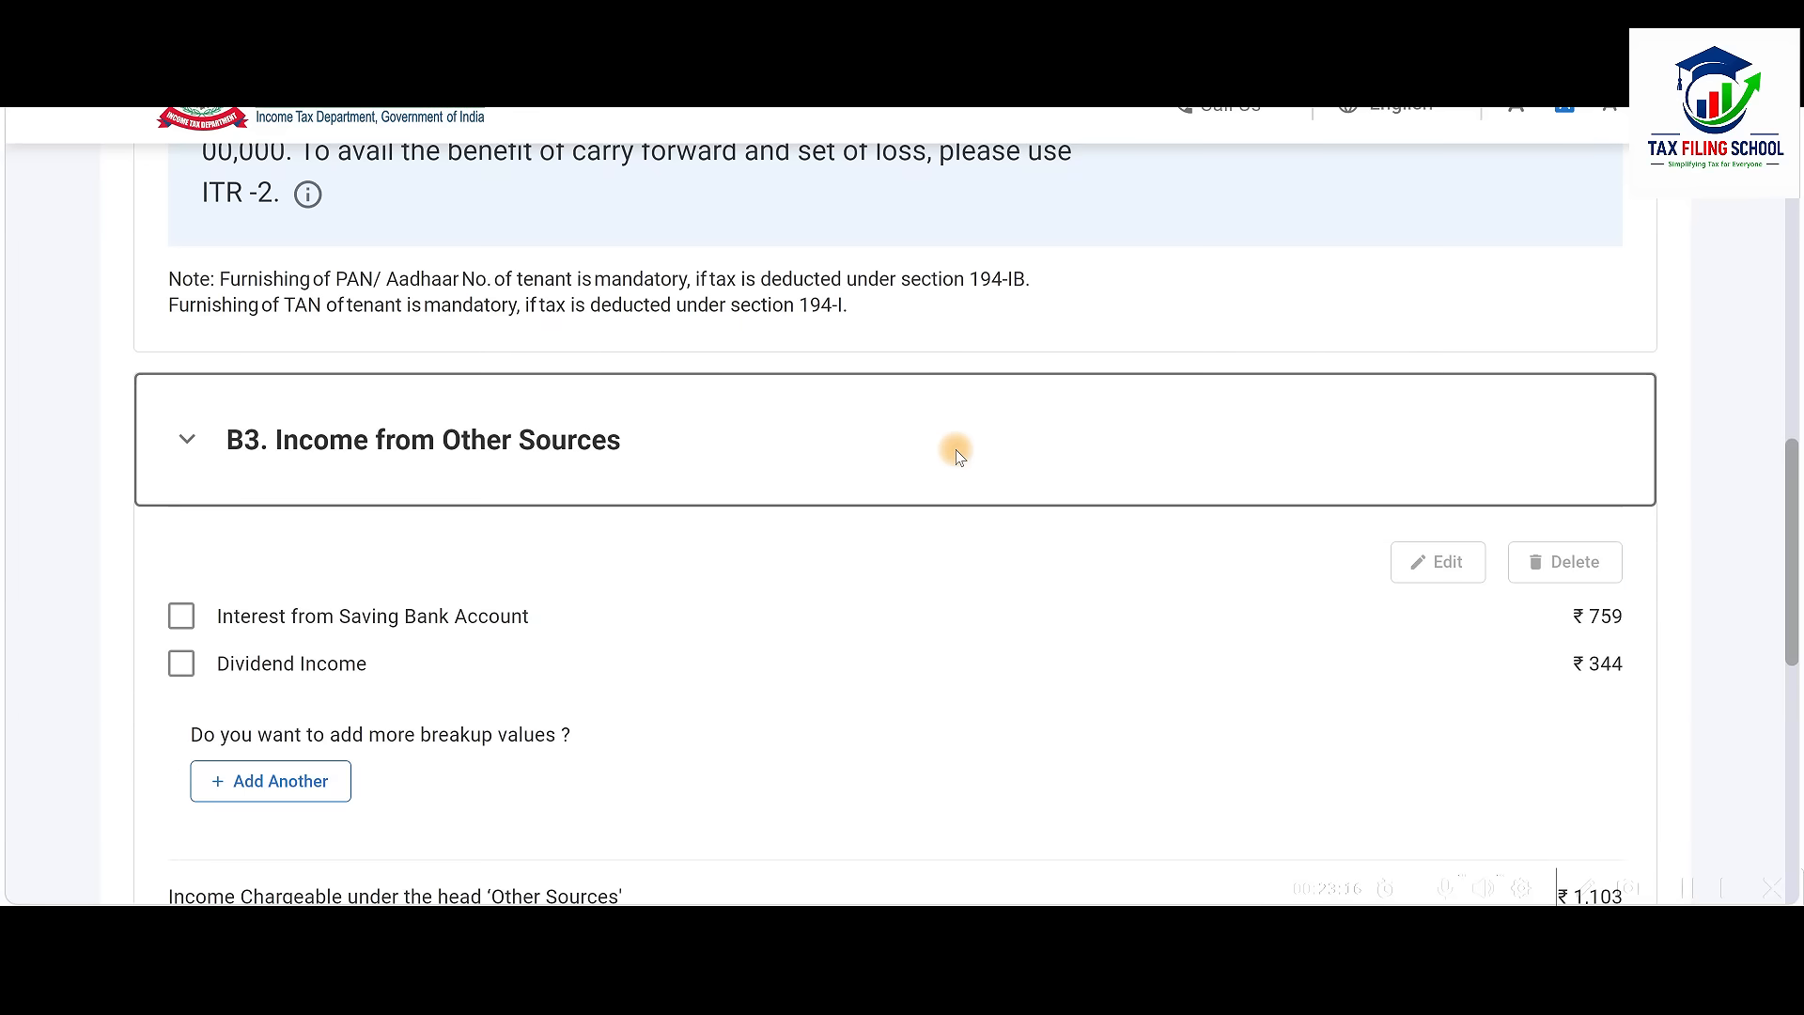
scroll(958, 456, down, 1)
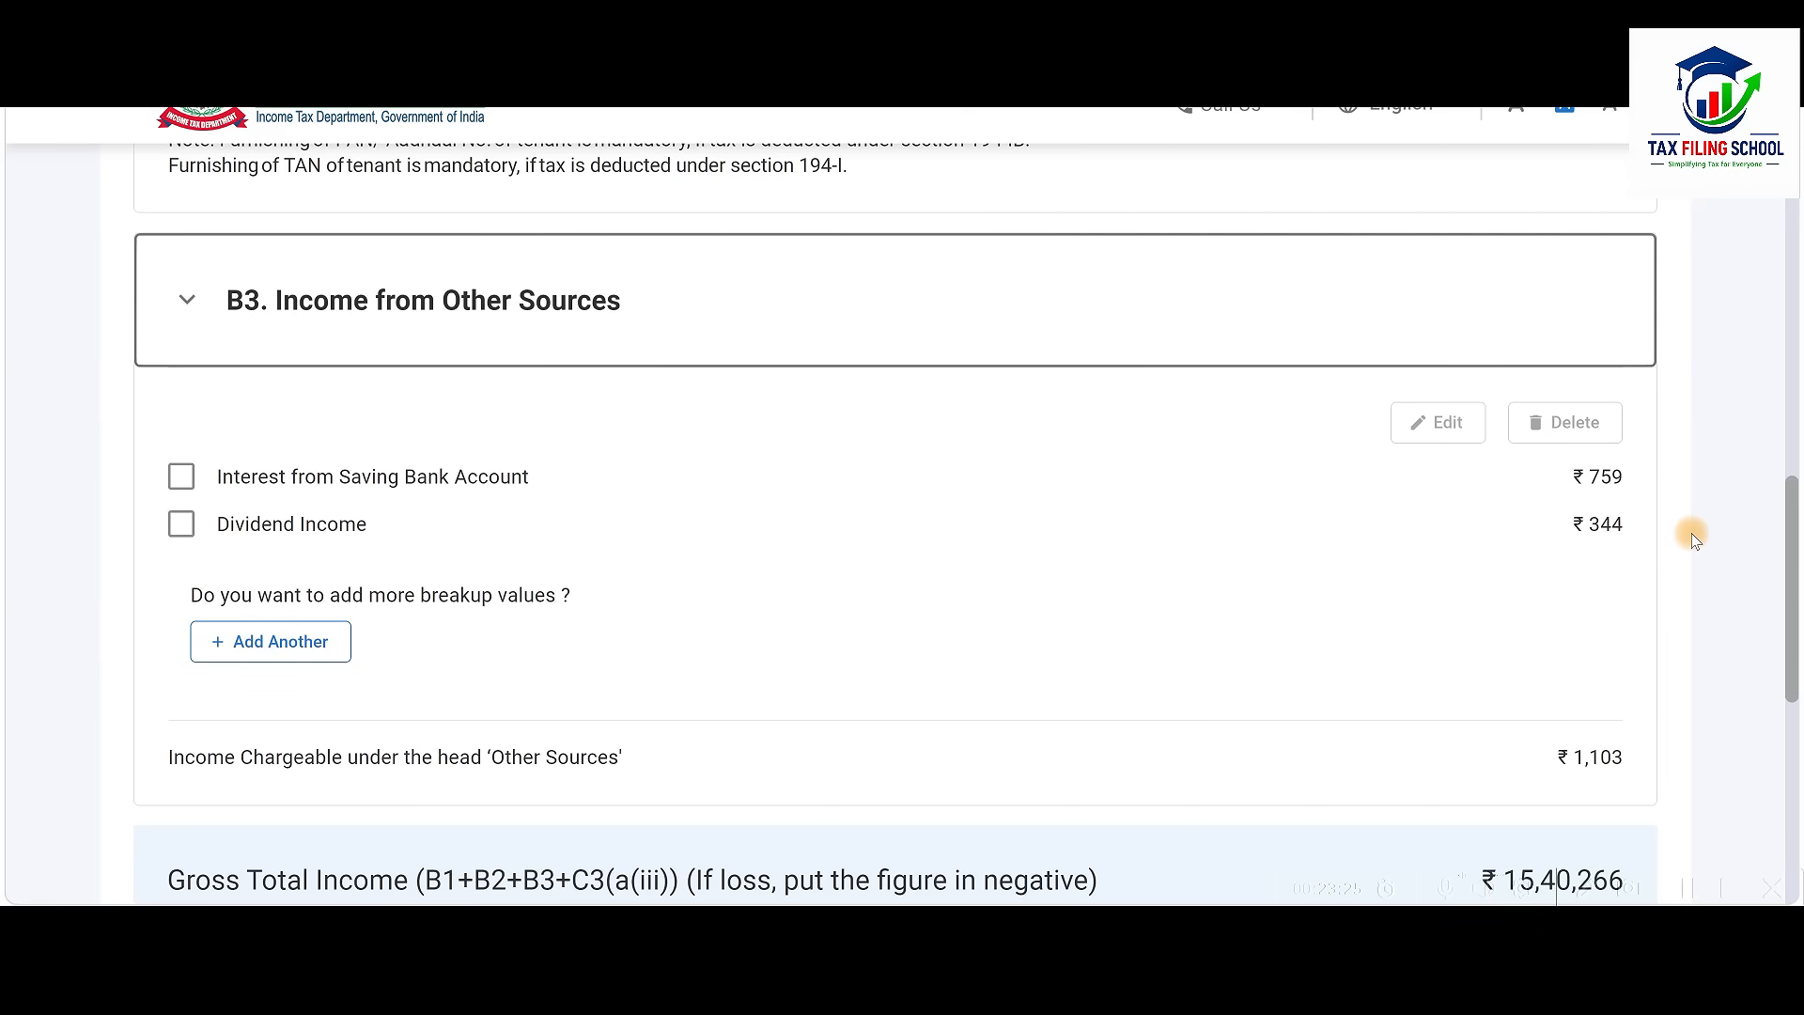
Cross-check these amounts against the Excel calculator's Other Source sheet, then return to the portal
key(alt+Tab)
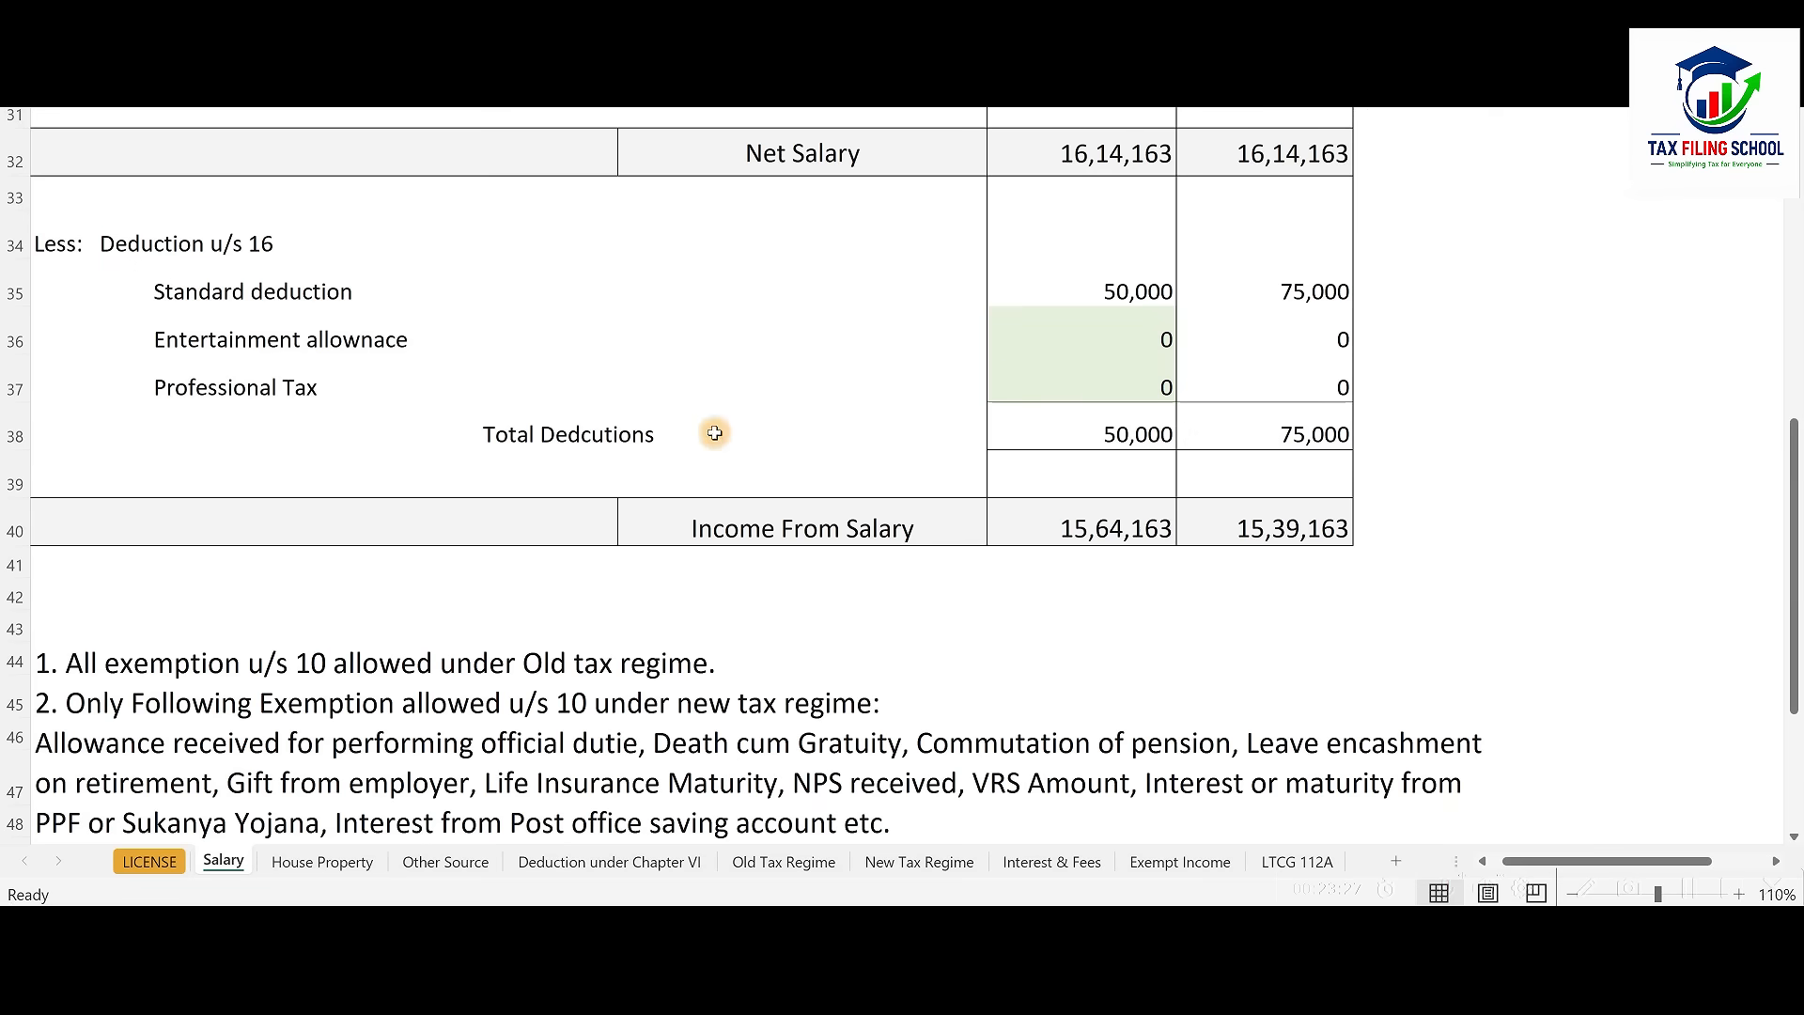
click(457, 865)
scroll(1019, 544, up, 6)
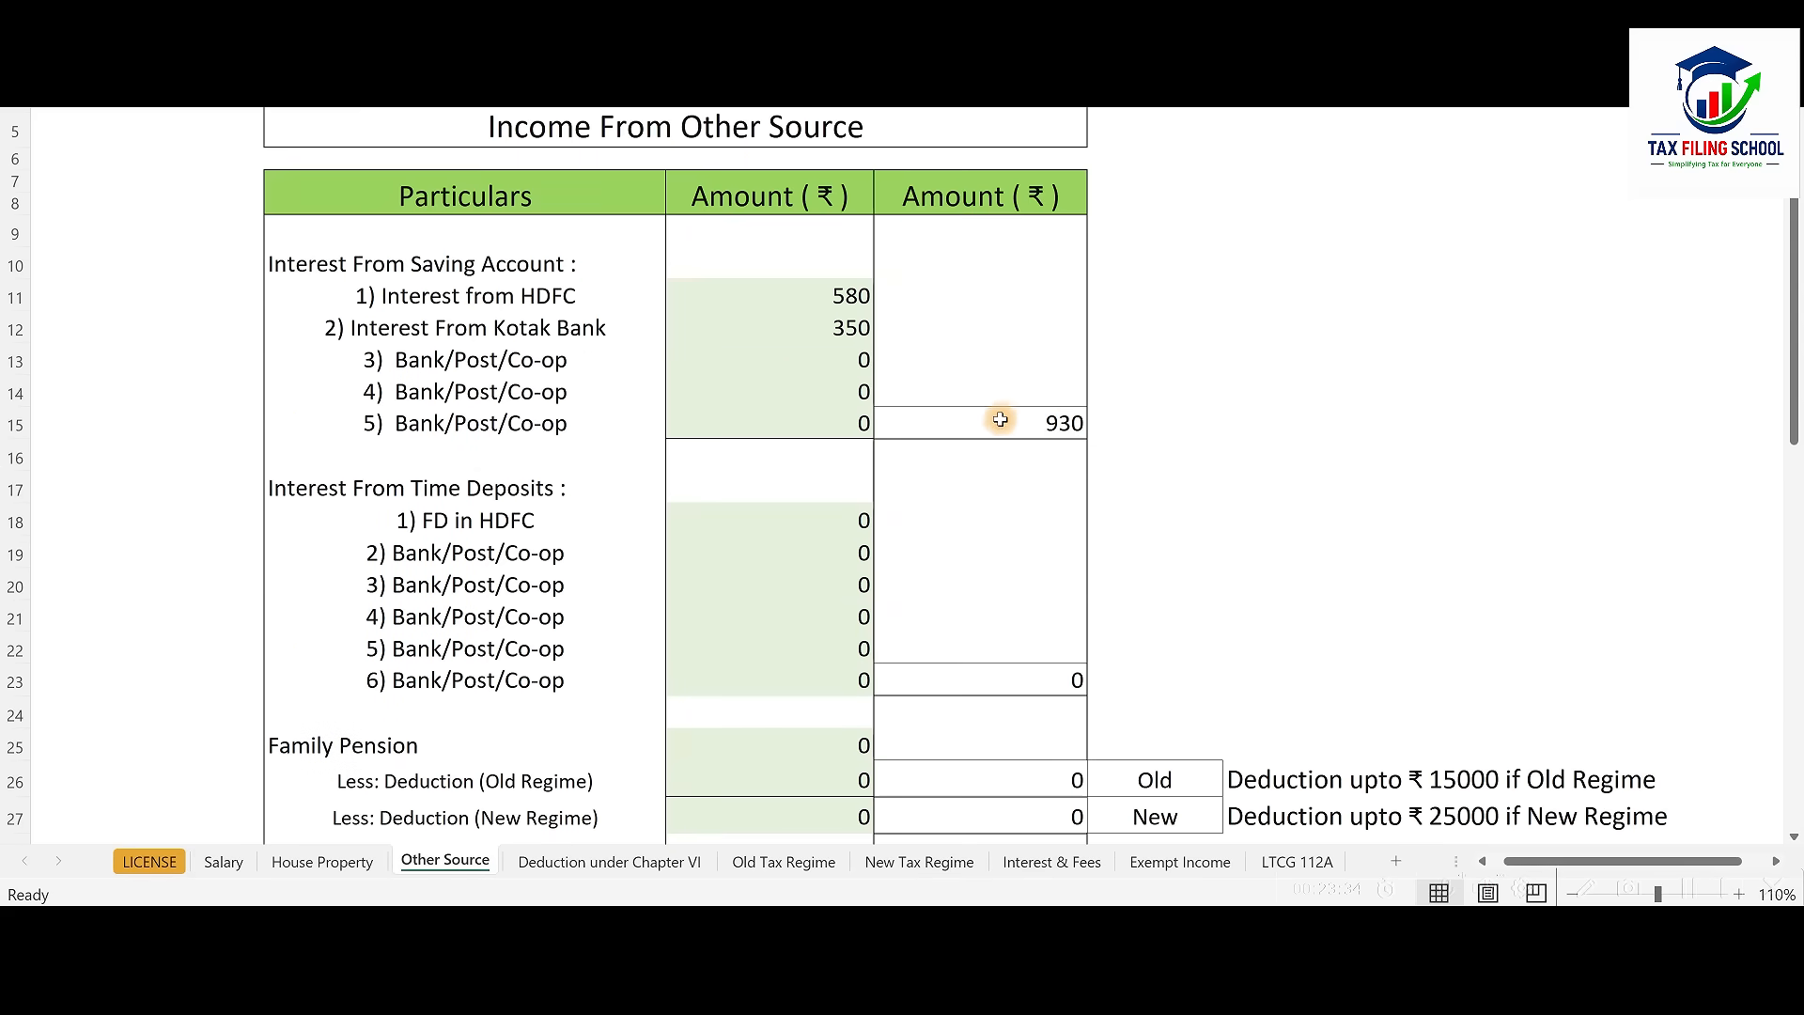
key(alt+Tab)
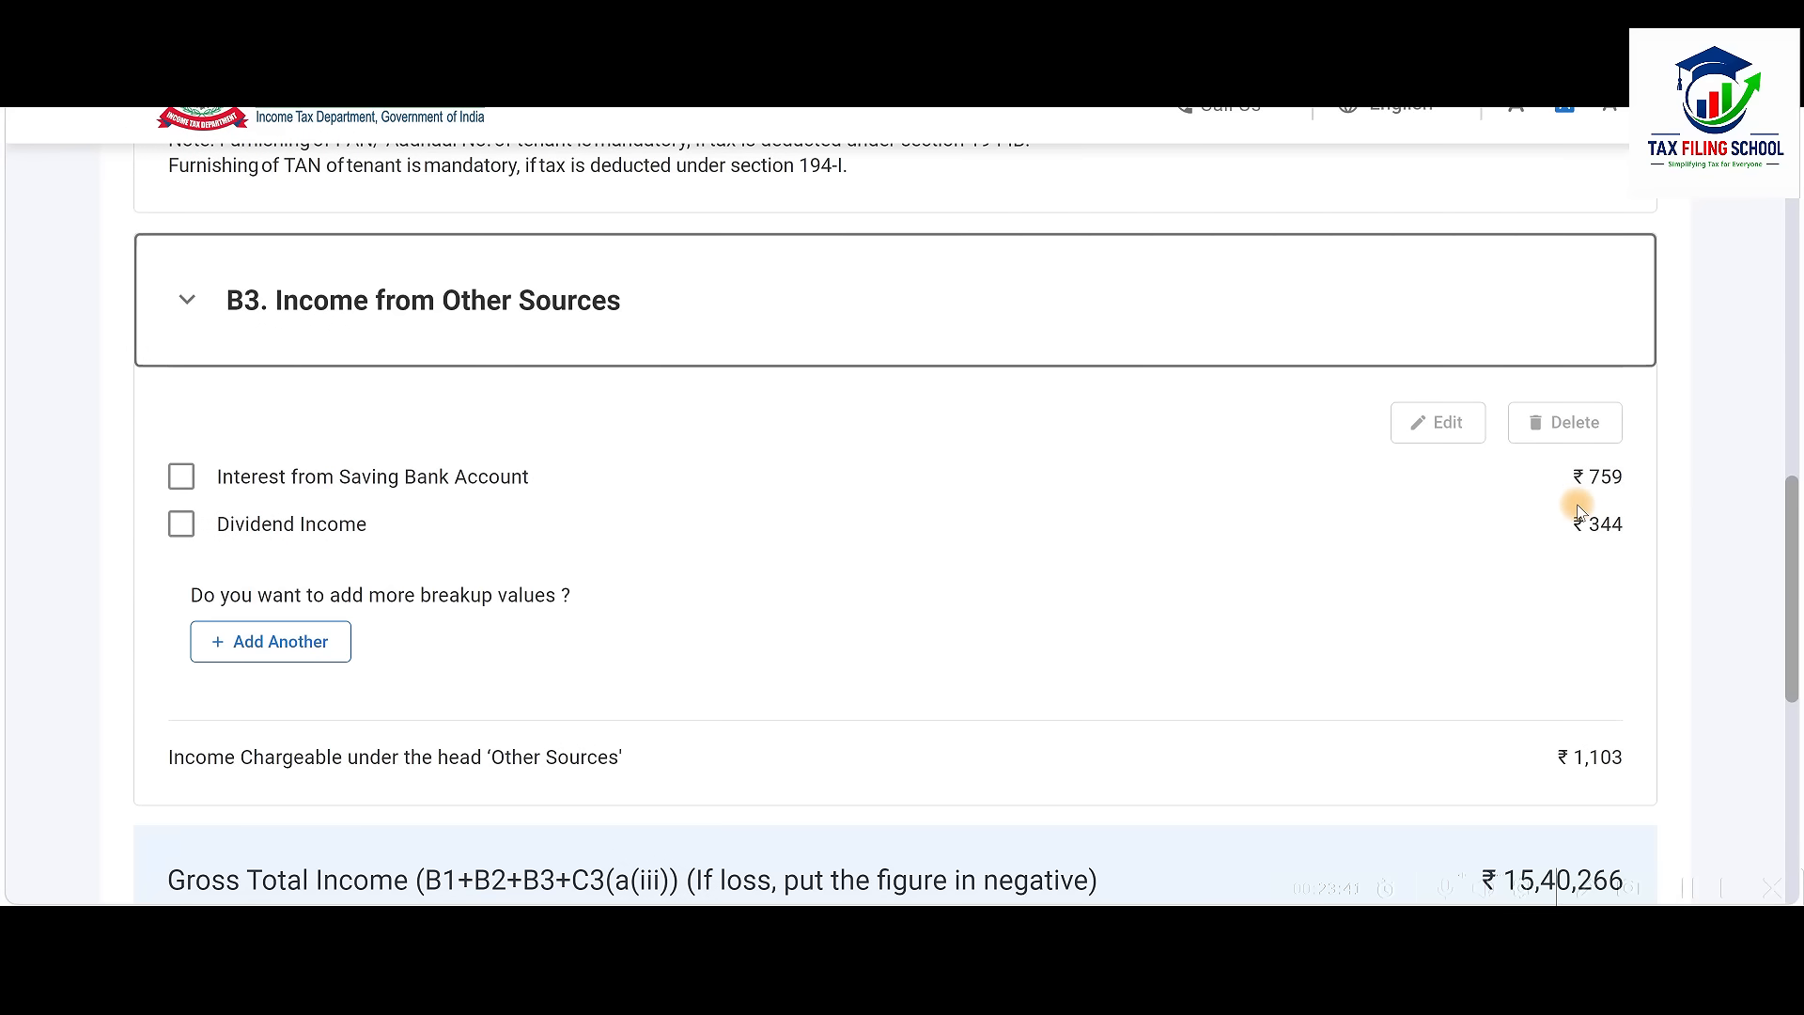
Change the savings bank interest from 759 to 930 and save the entry
click(182, 478)
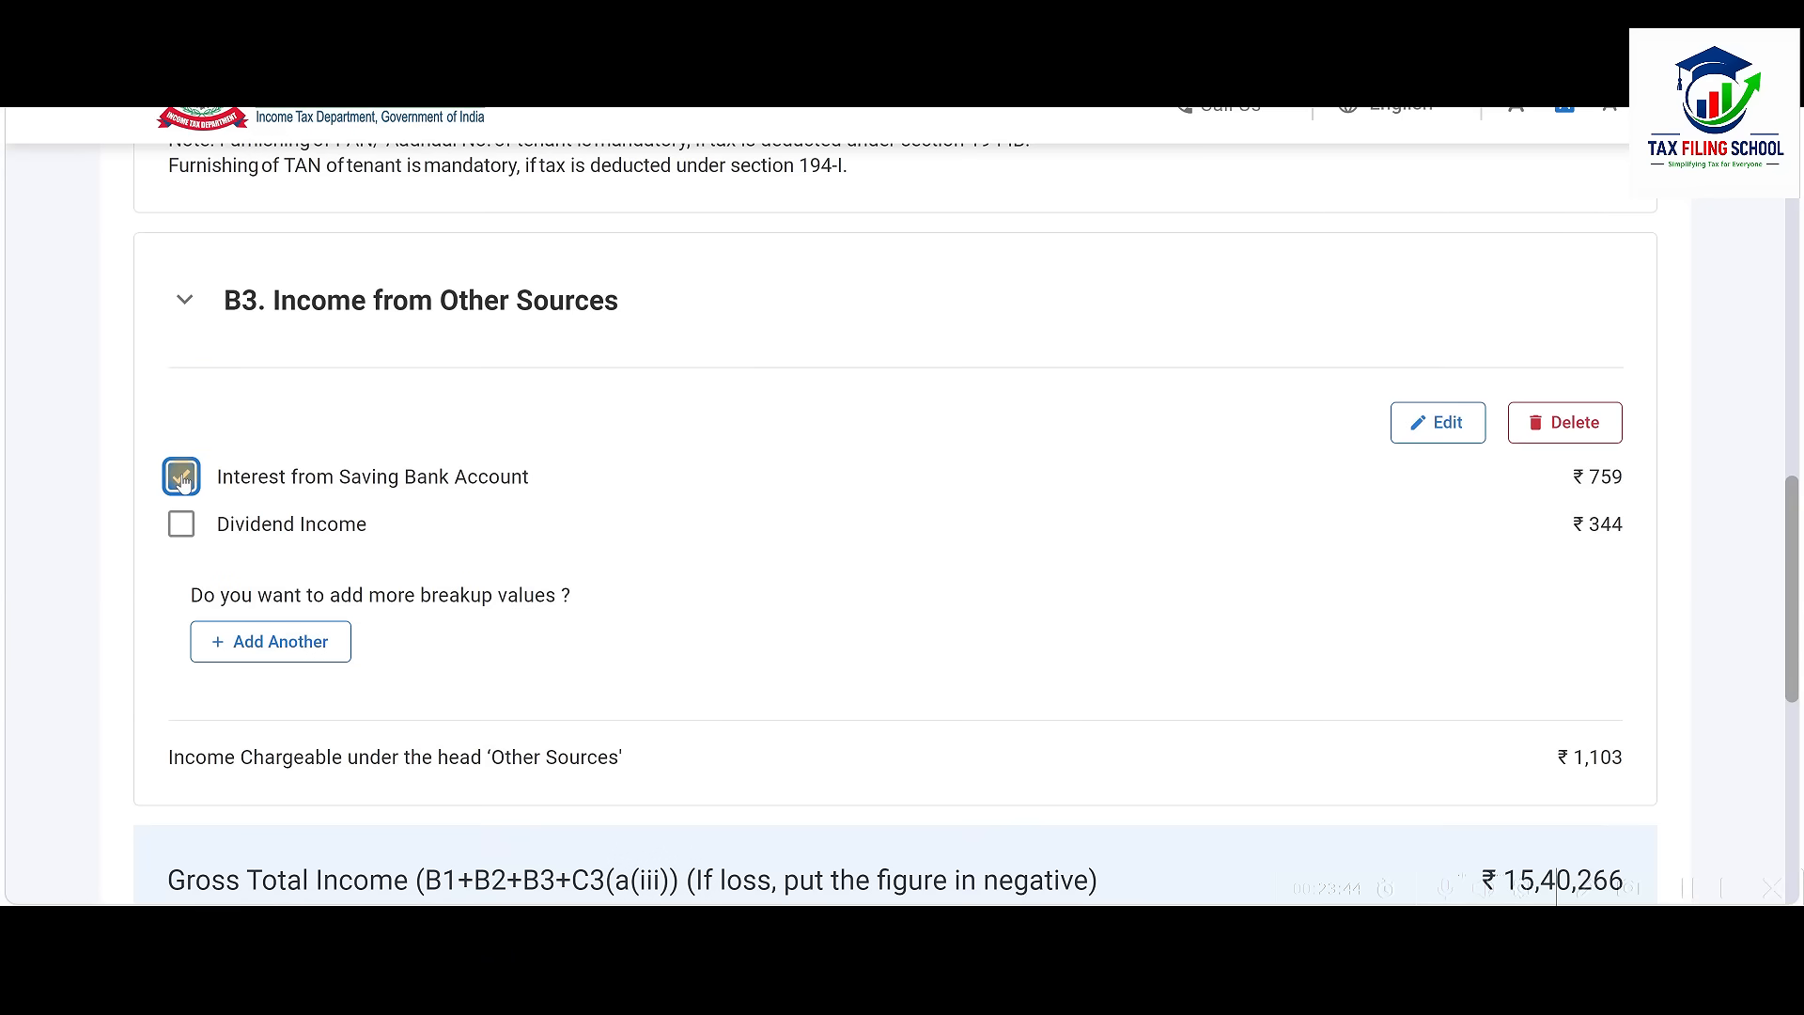
click(1437, 423)
drag(881, 558, 917, 559)
key(BackSpace)
key(alt+Tab)
text(930)
click(1373, 739)
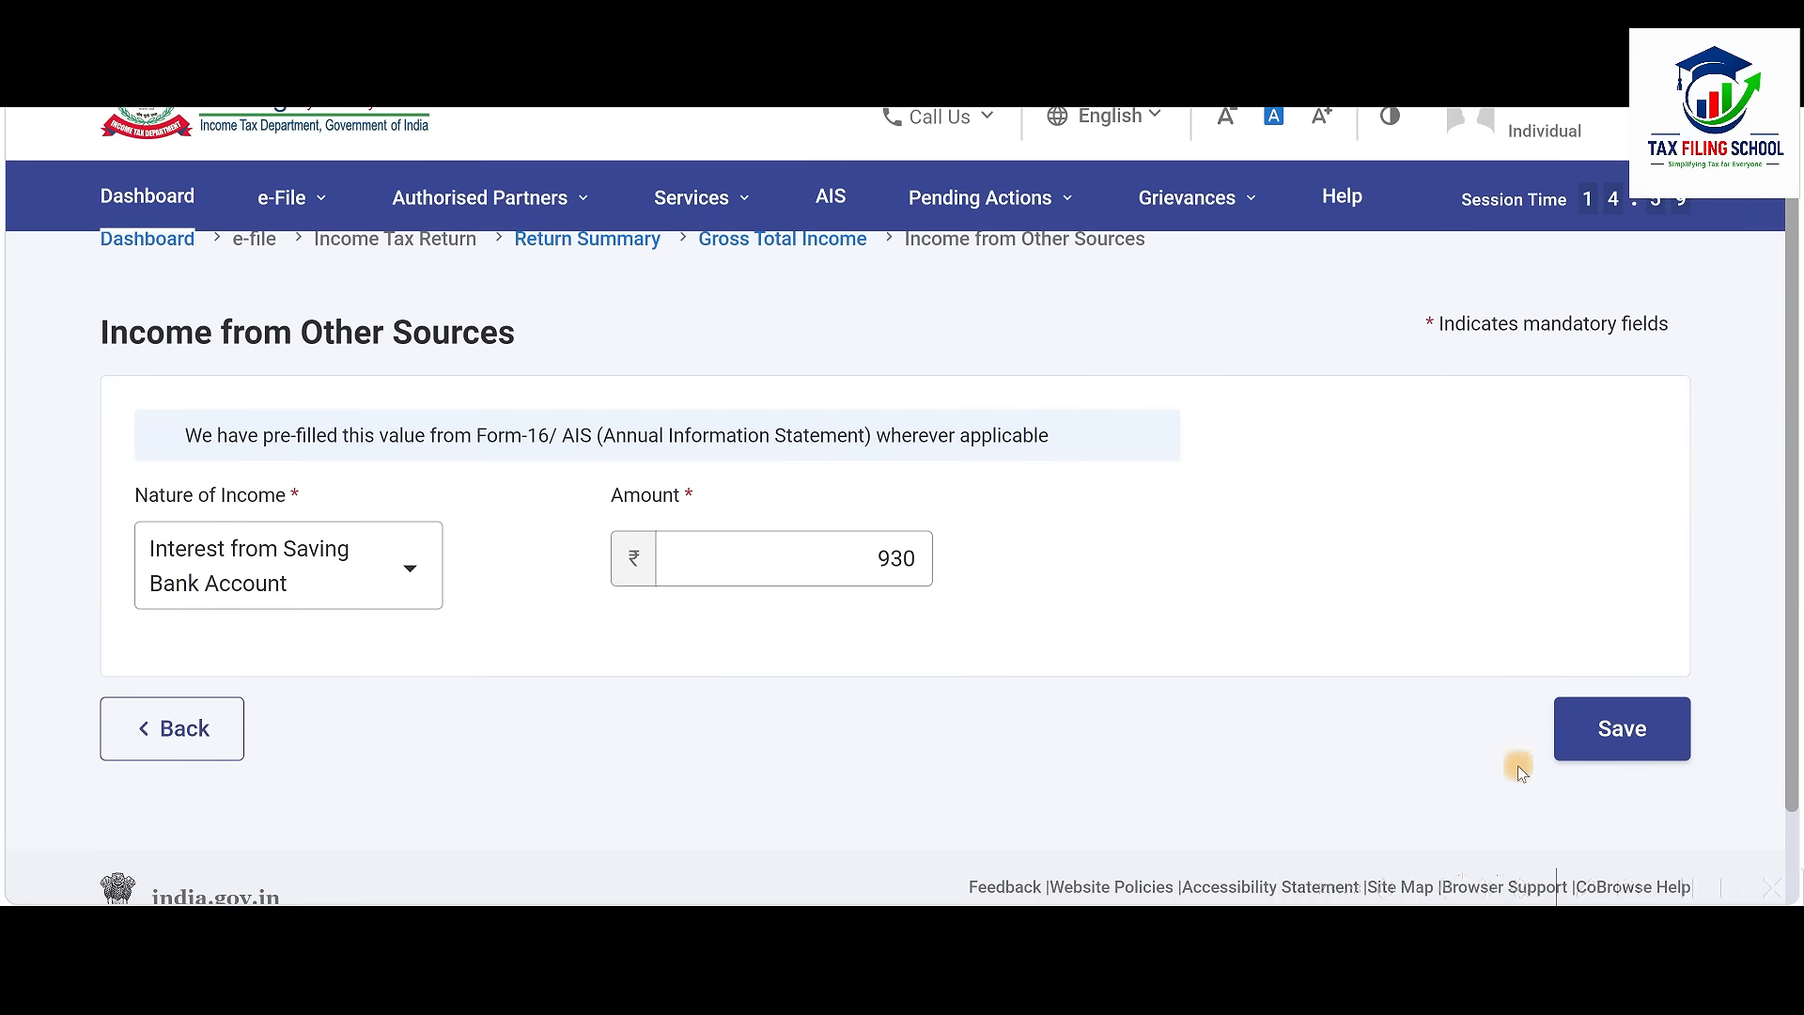
click(1630, 731)
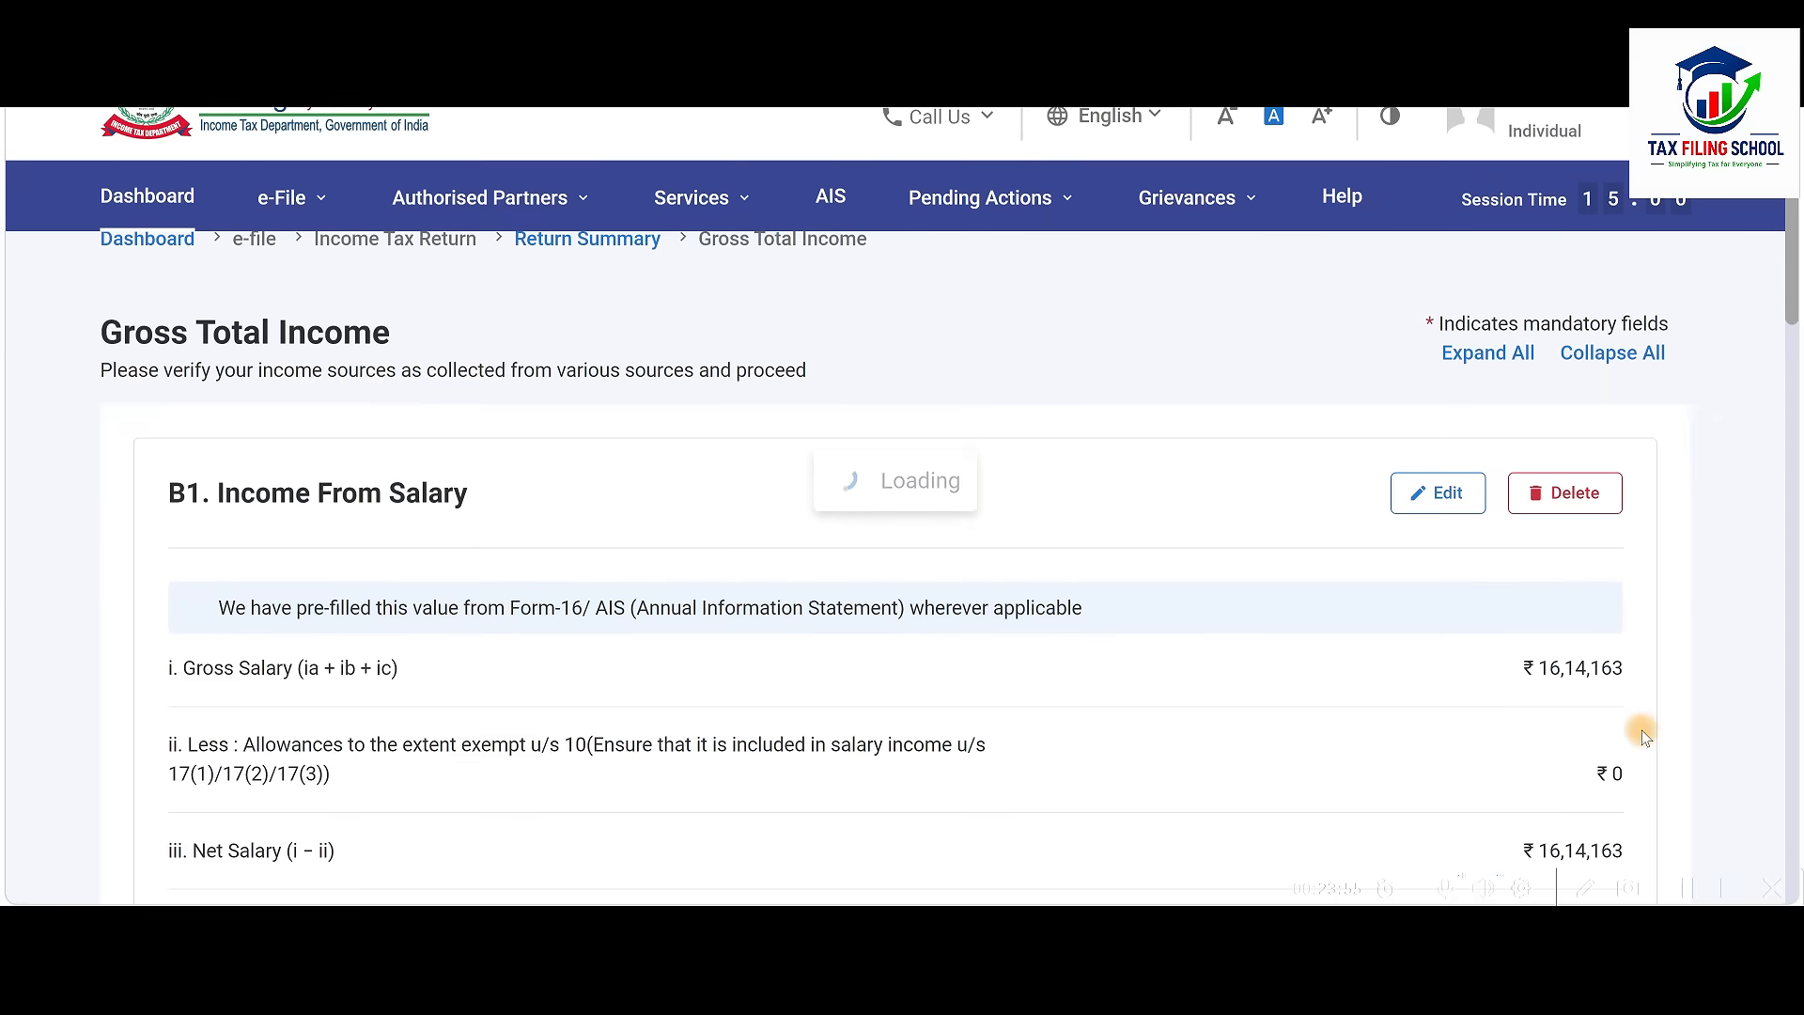
Verify the updated Other Sources total of 1,274 against the Excel tax calculator workbook
scroll(1644, 737, down, 15)
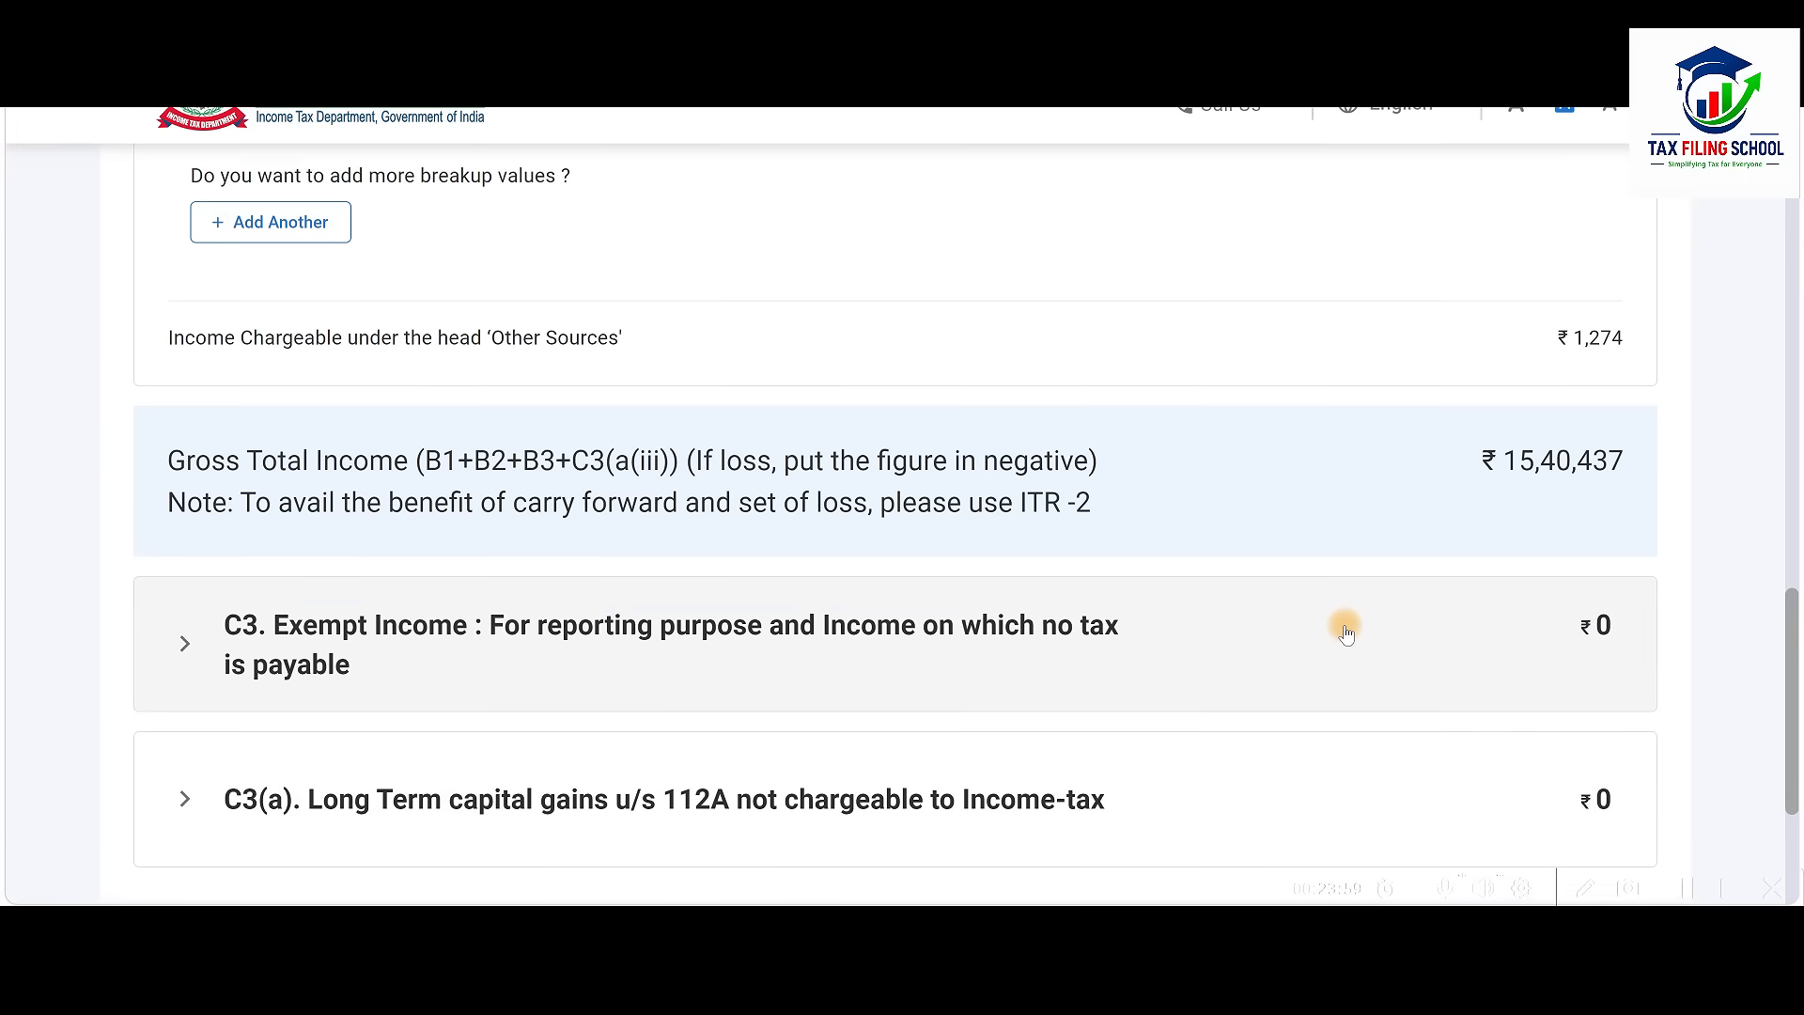
scroll(1413, 430, up, 3)
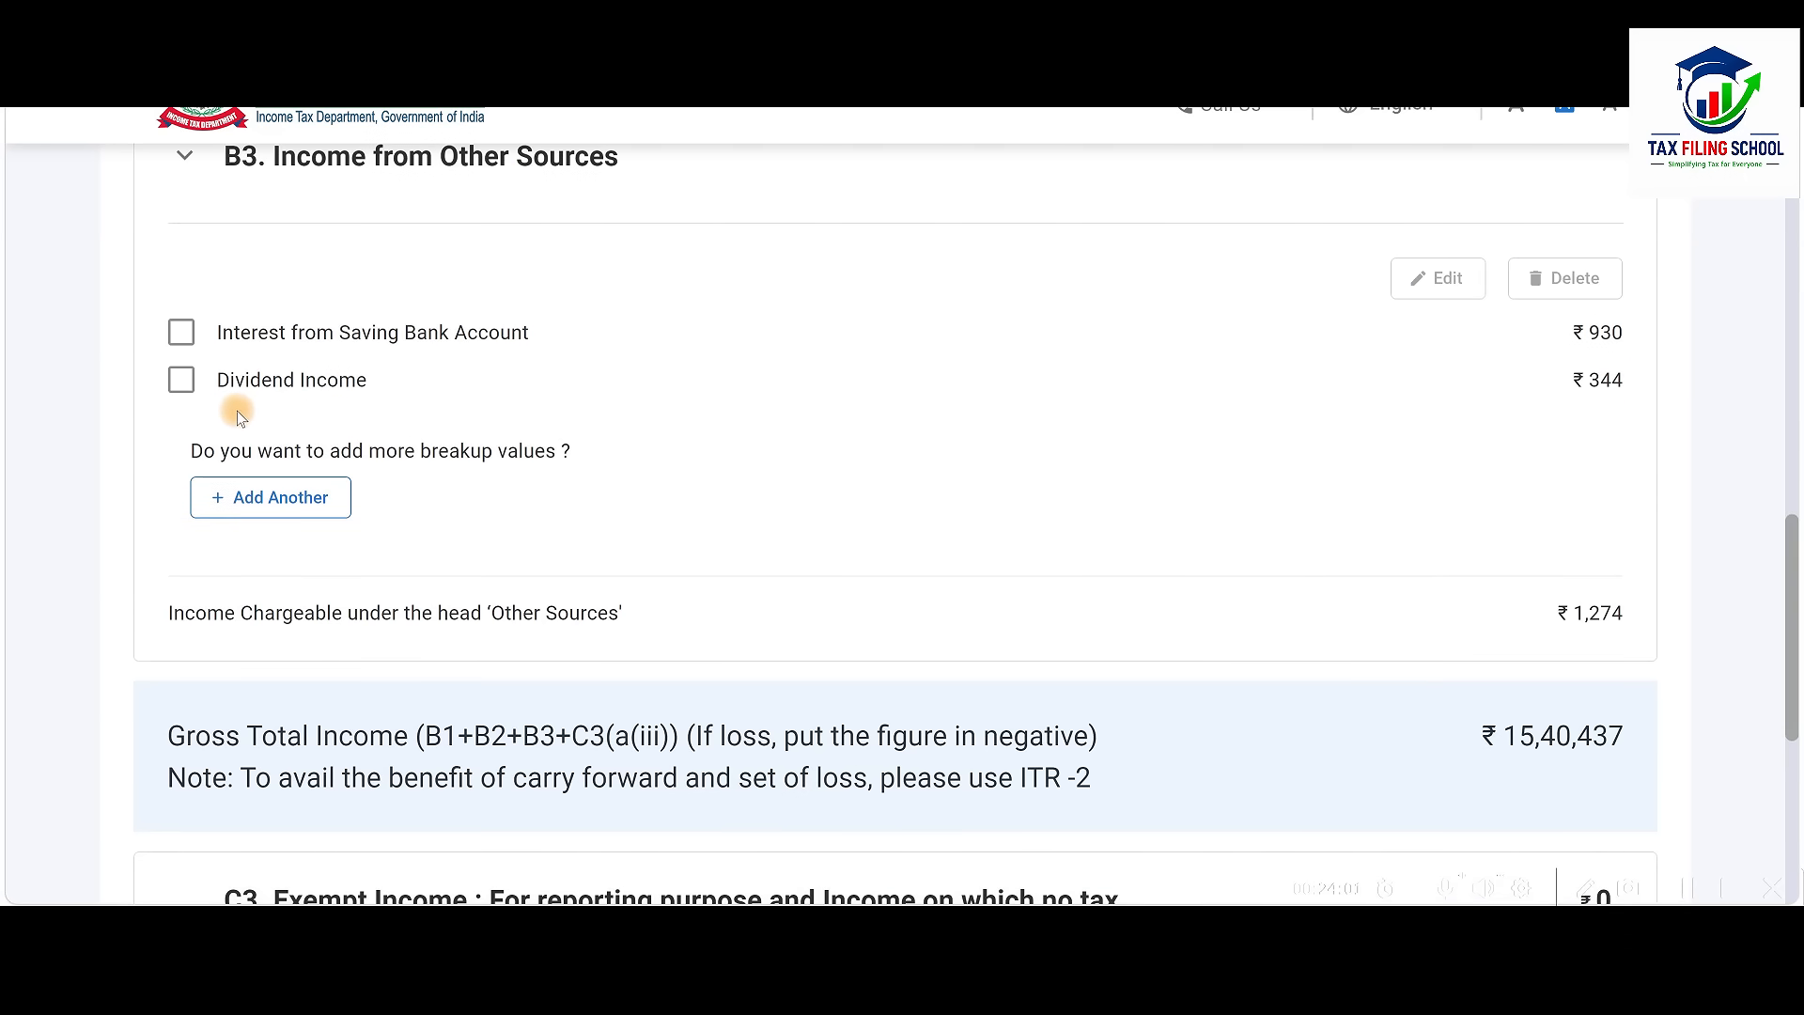
key(alt+Tab)
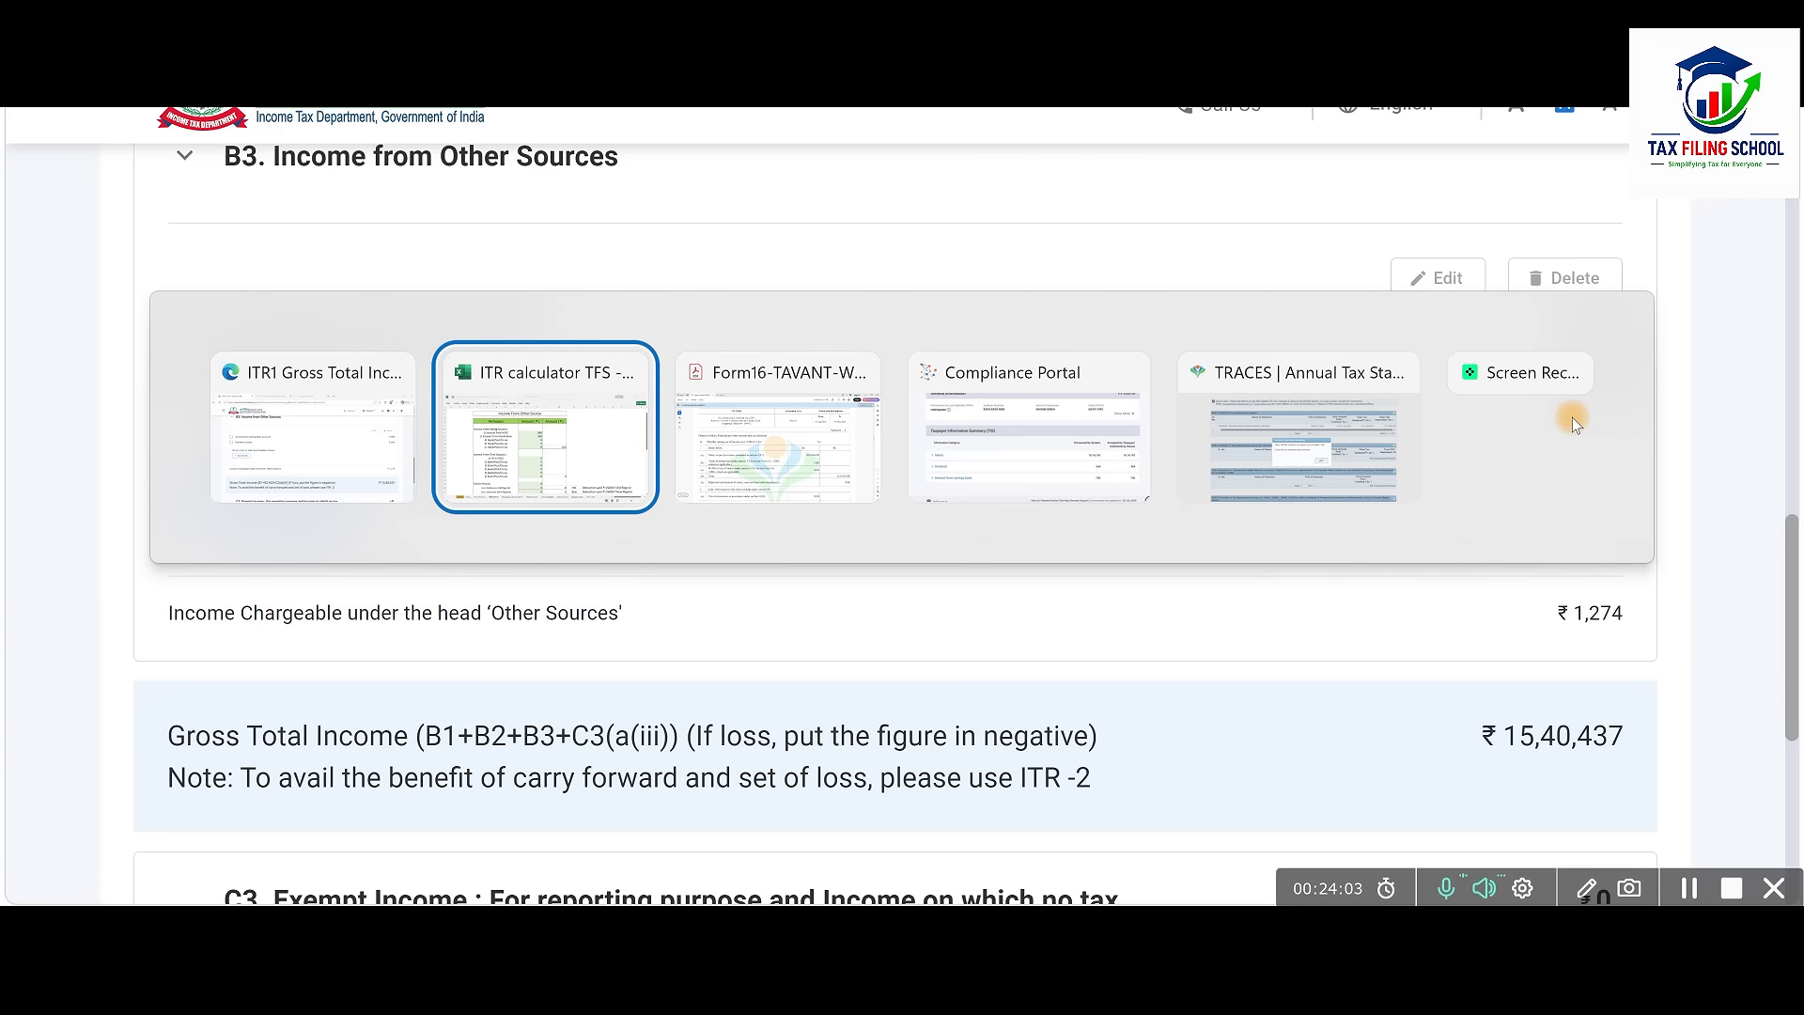
scroll(1221, 447, down, 8)
key(alt+Tab)
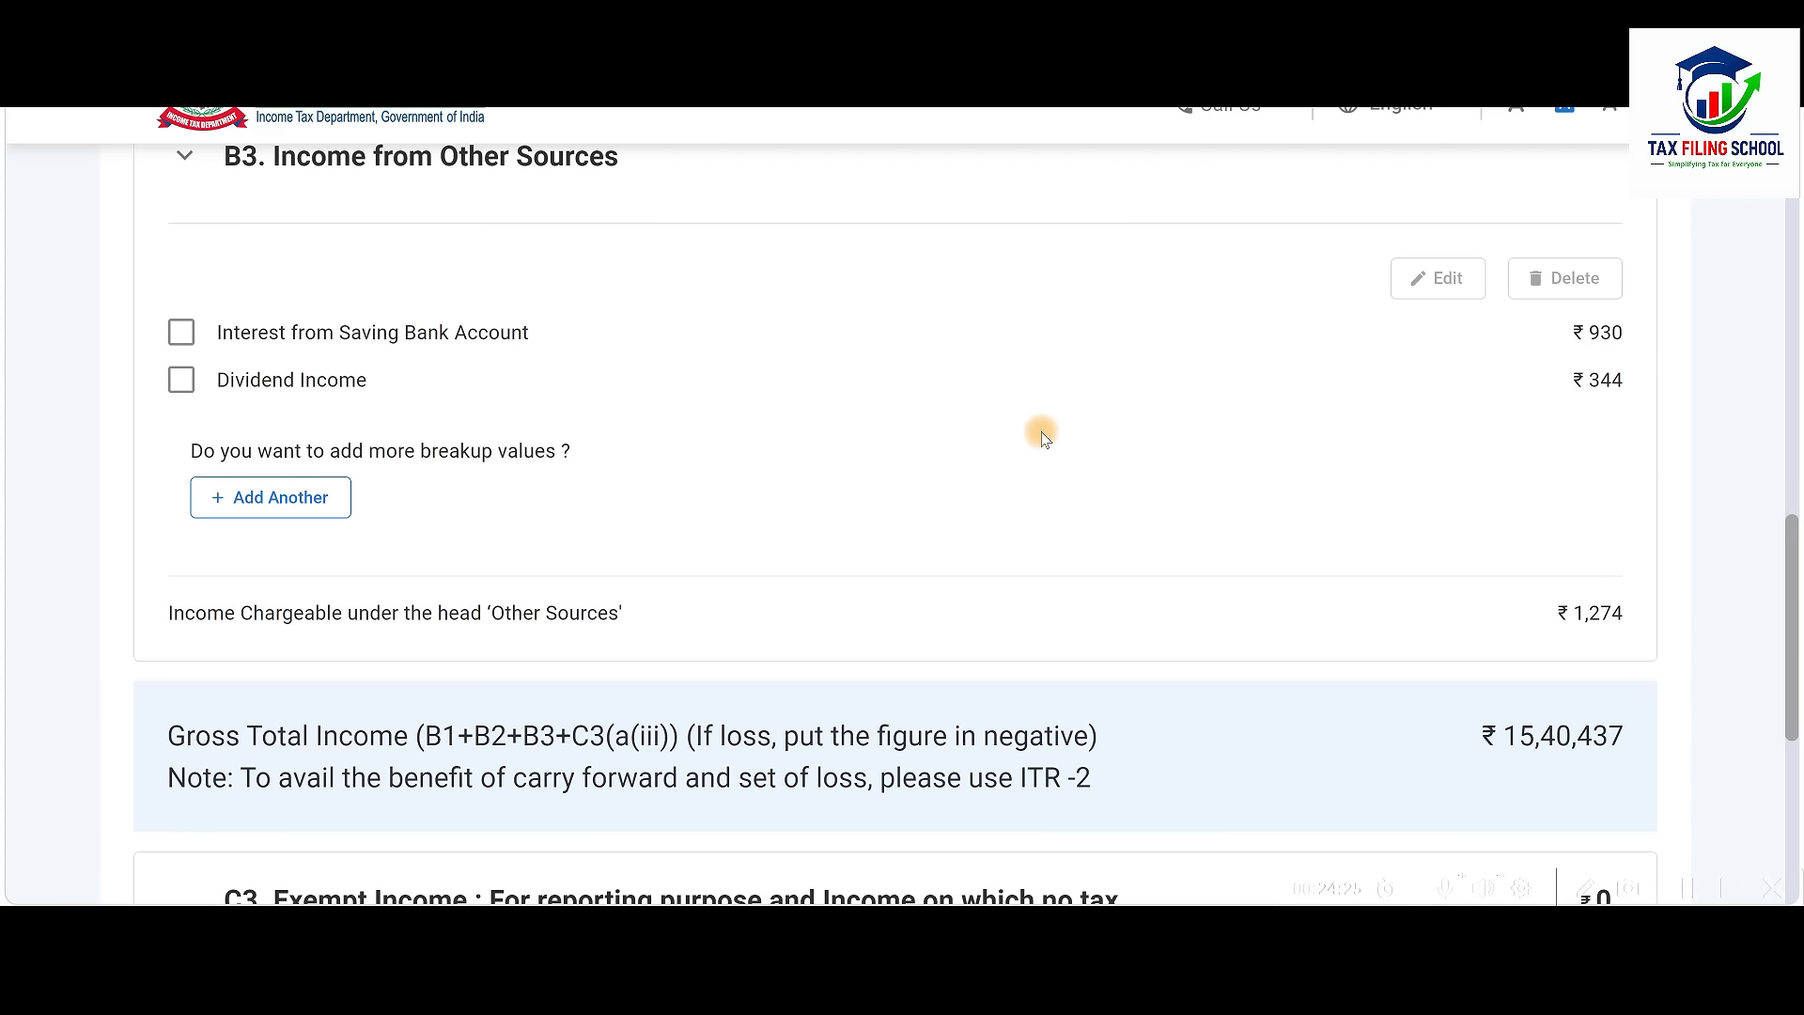
Edit Dividend Income, check its quarterly amounts with all 344 up to 15-Jun-2025, and save
click(182, 381)
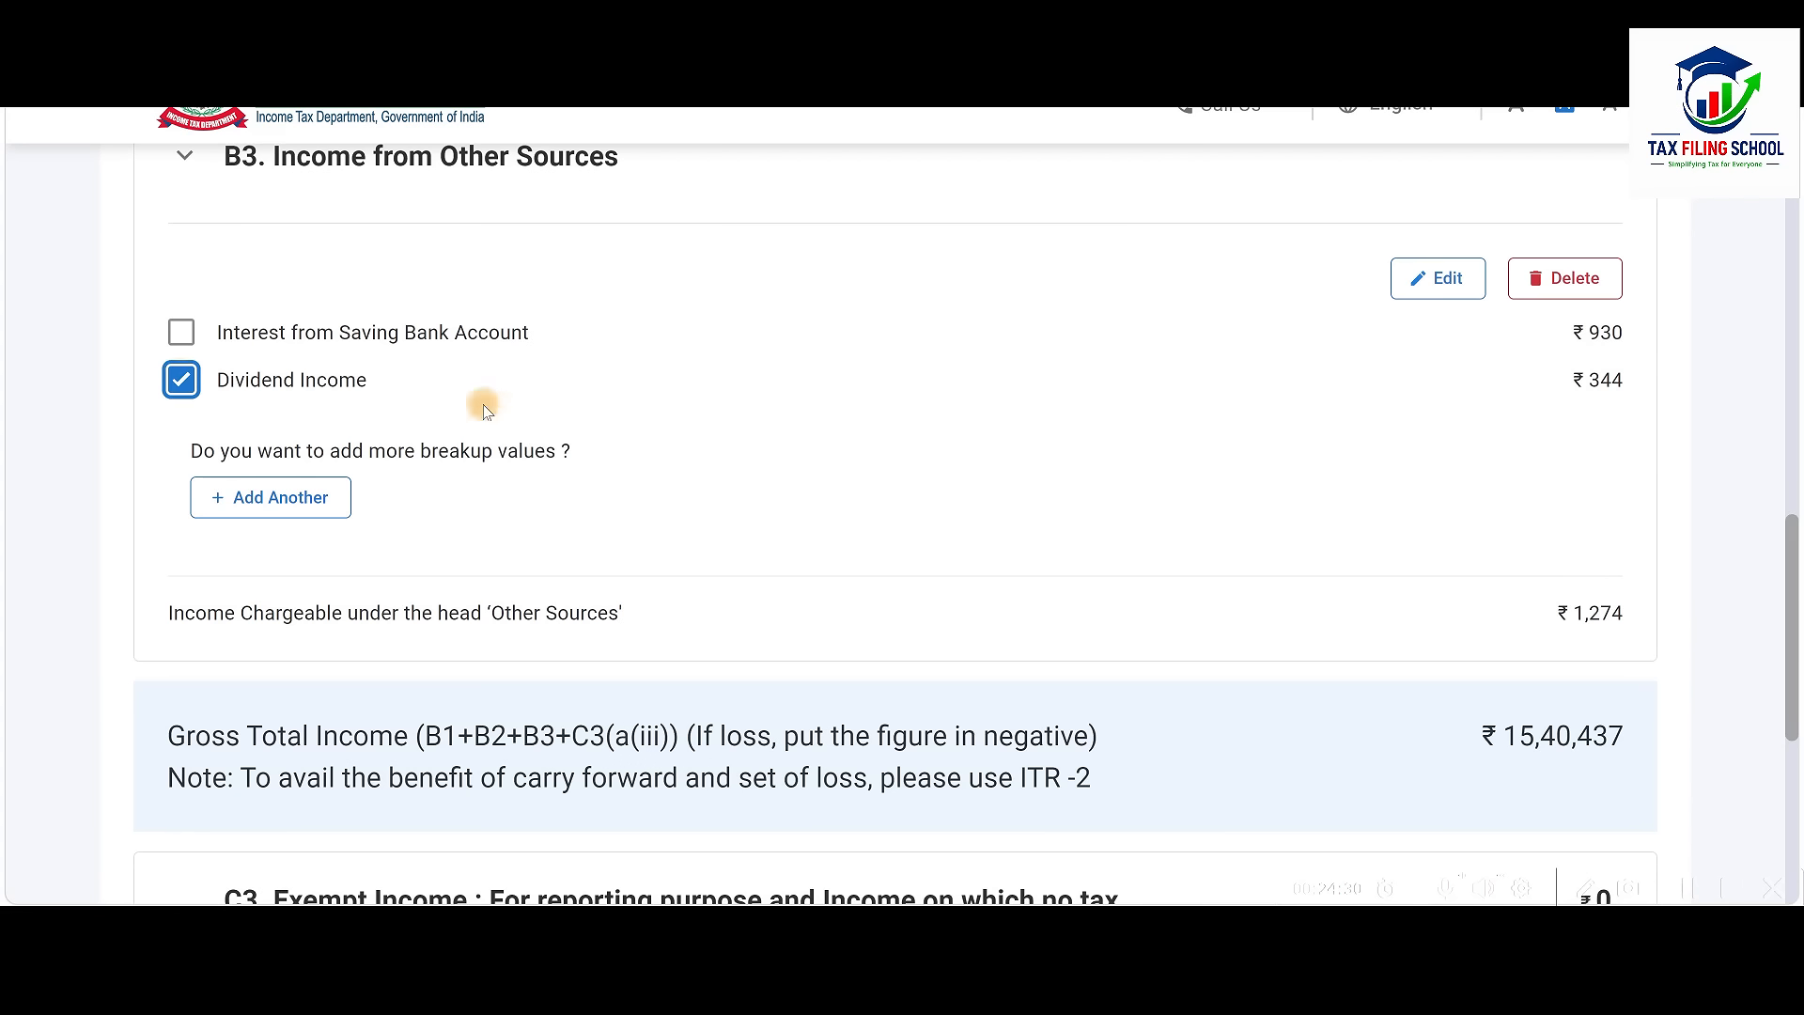
click(1435, 298)
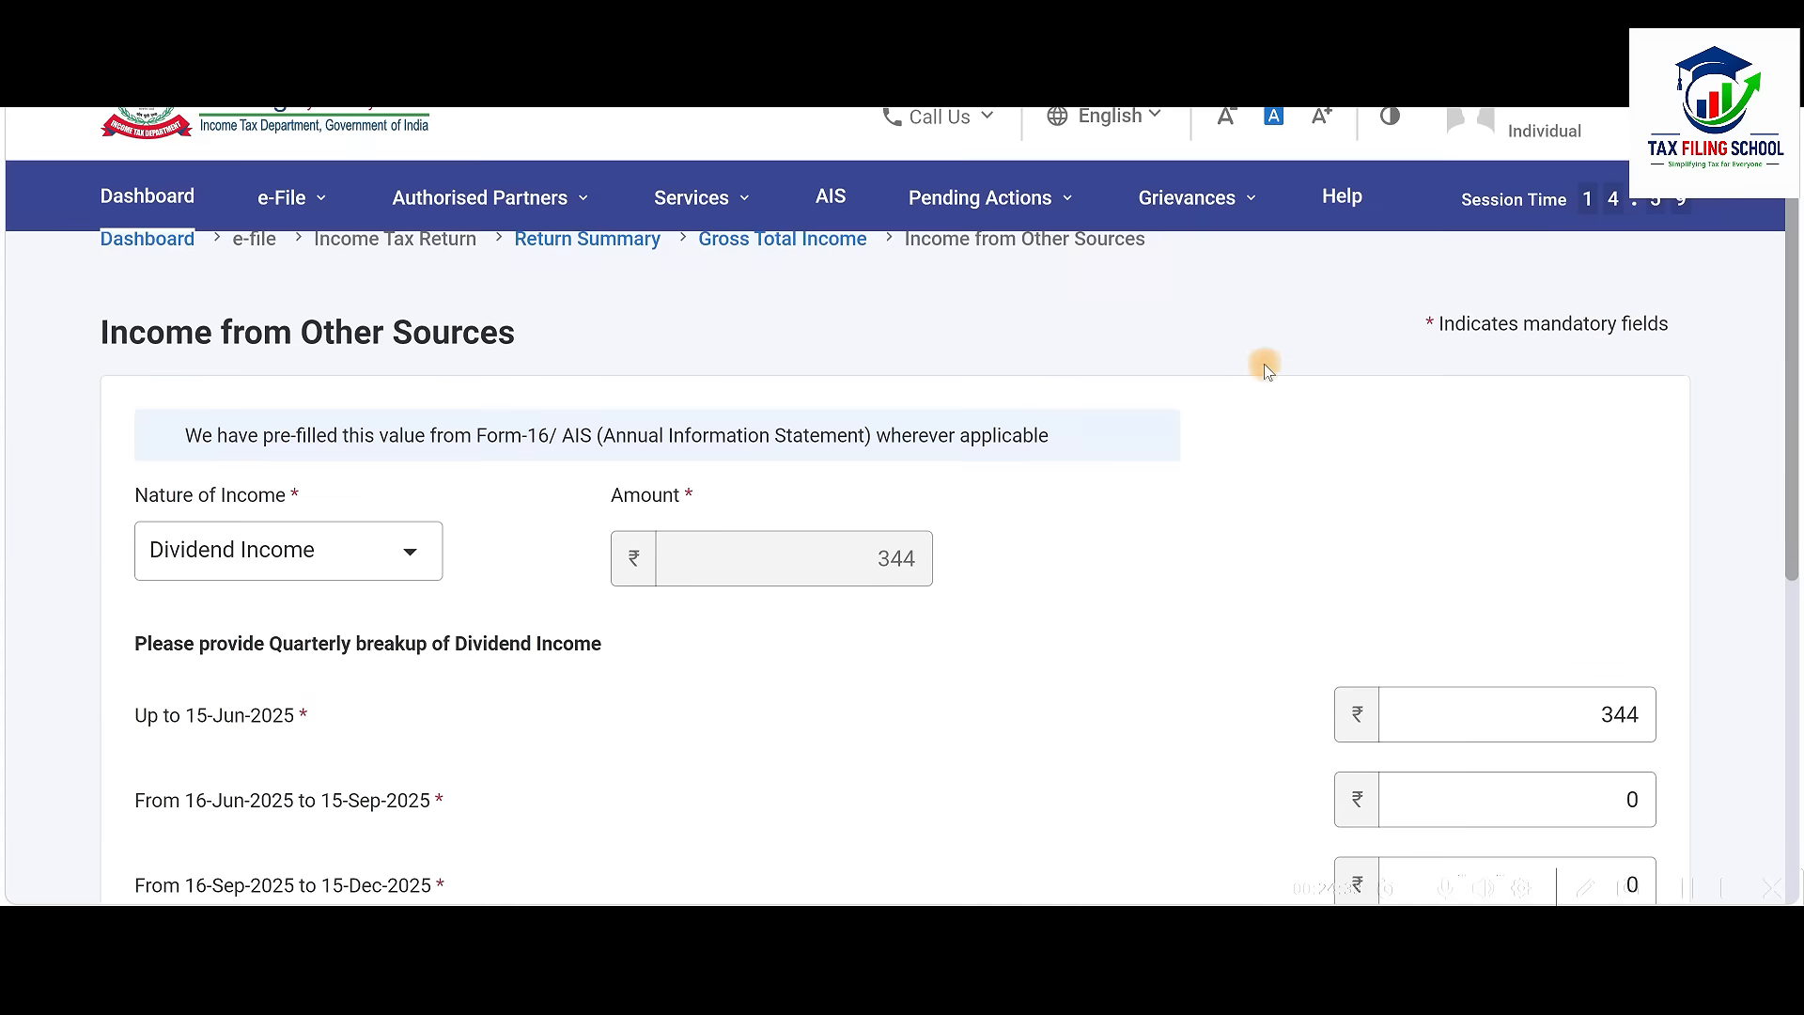
scroll(1151, 468, down, 4)
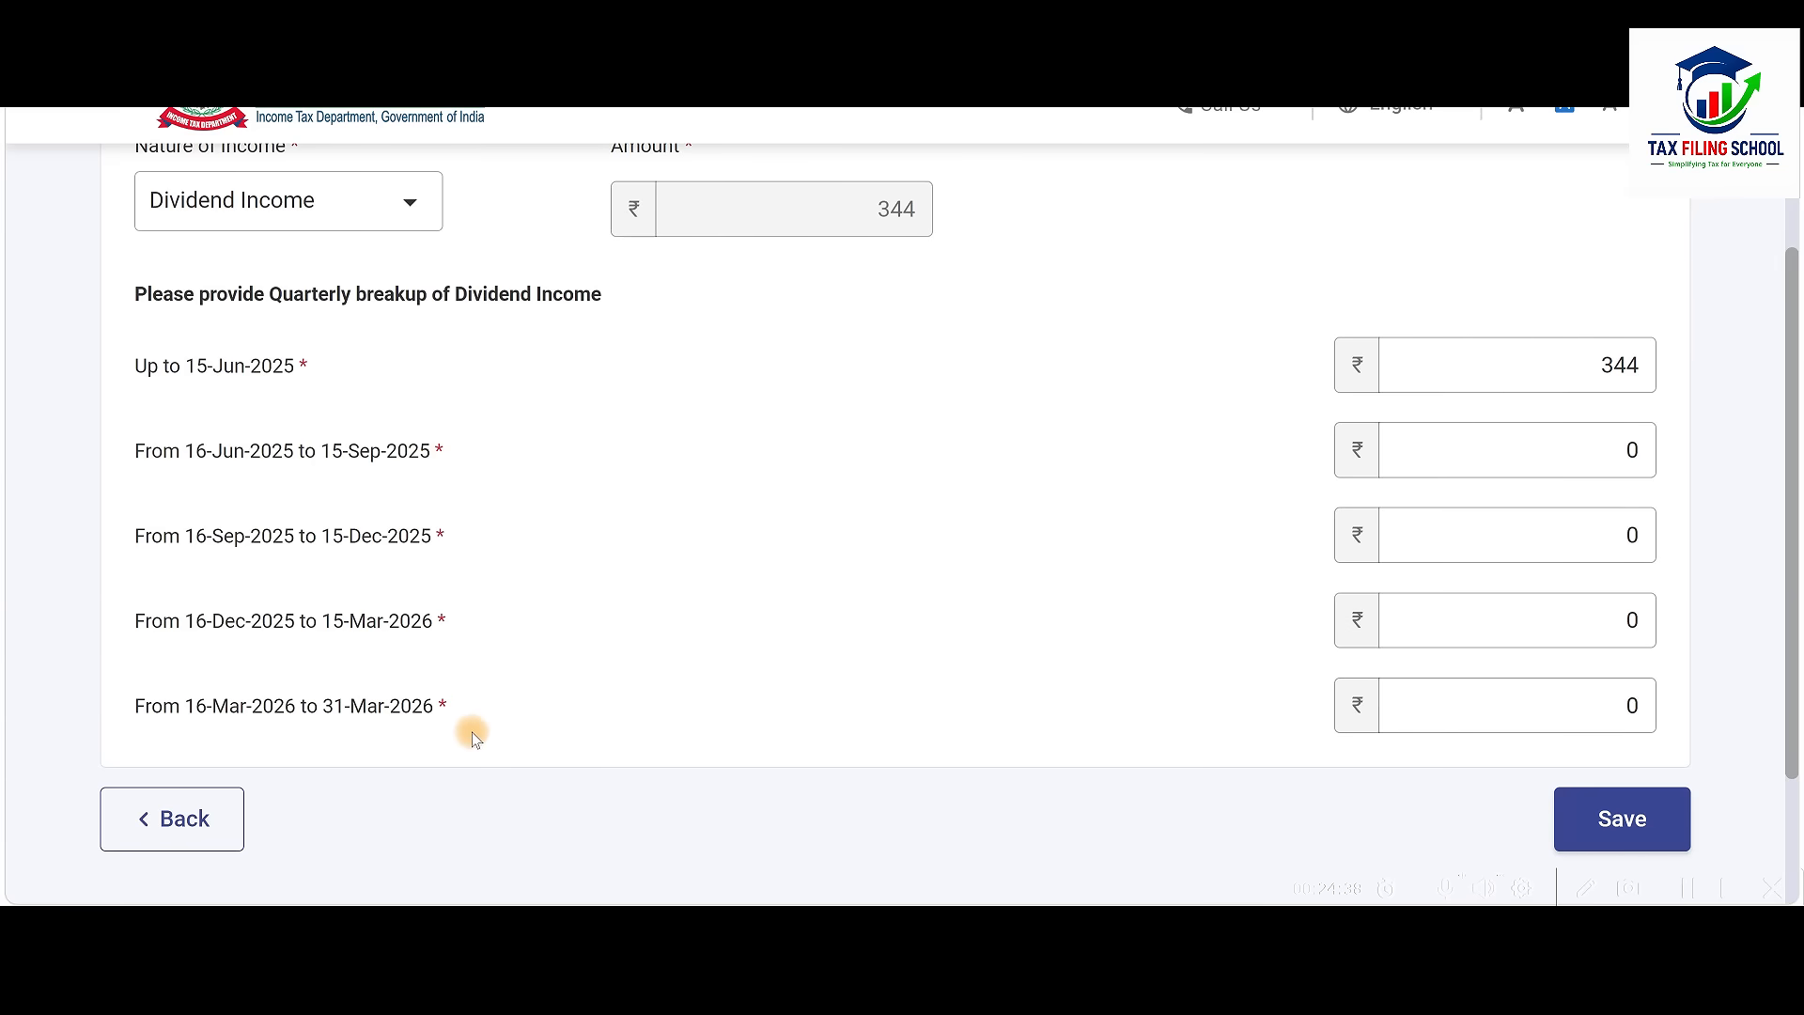
click(1586, 468)
click(1582, 531)
click(1580, 622)
click(1559, 700)
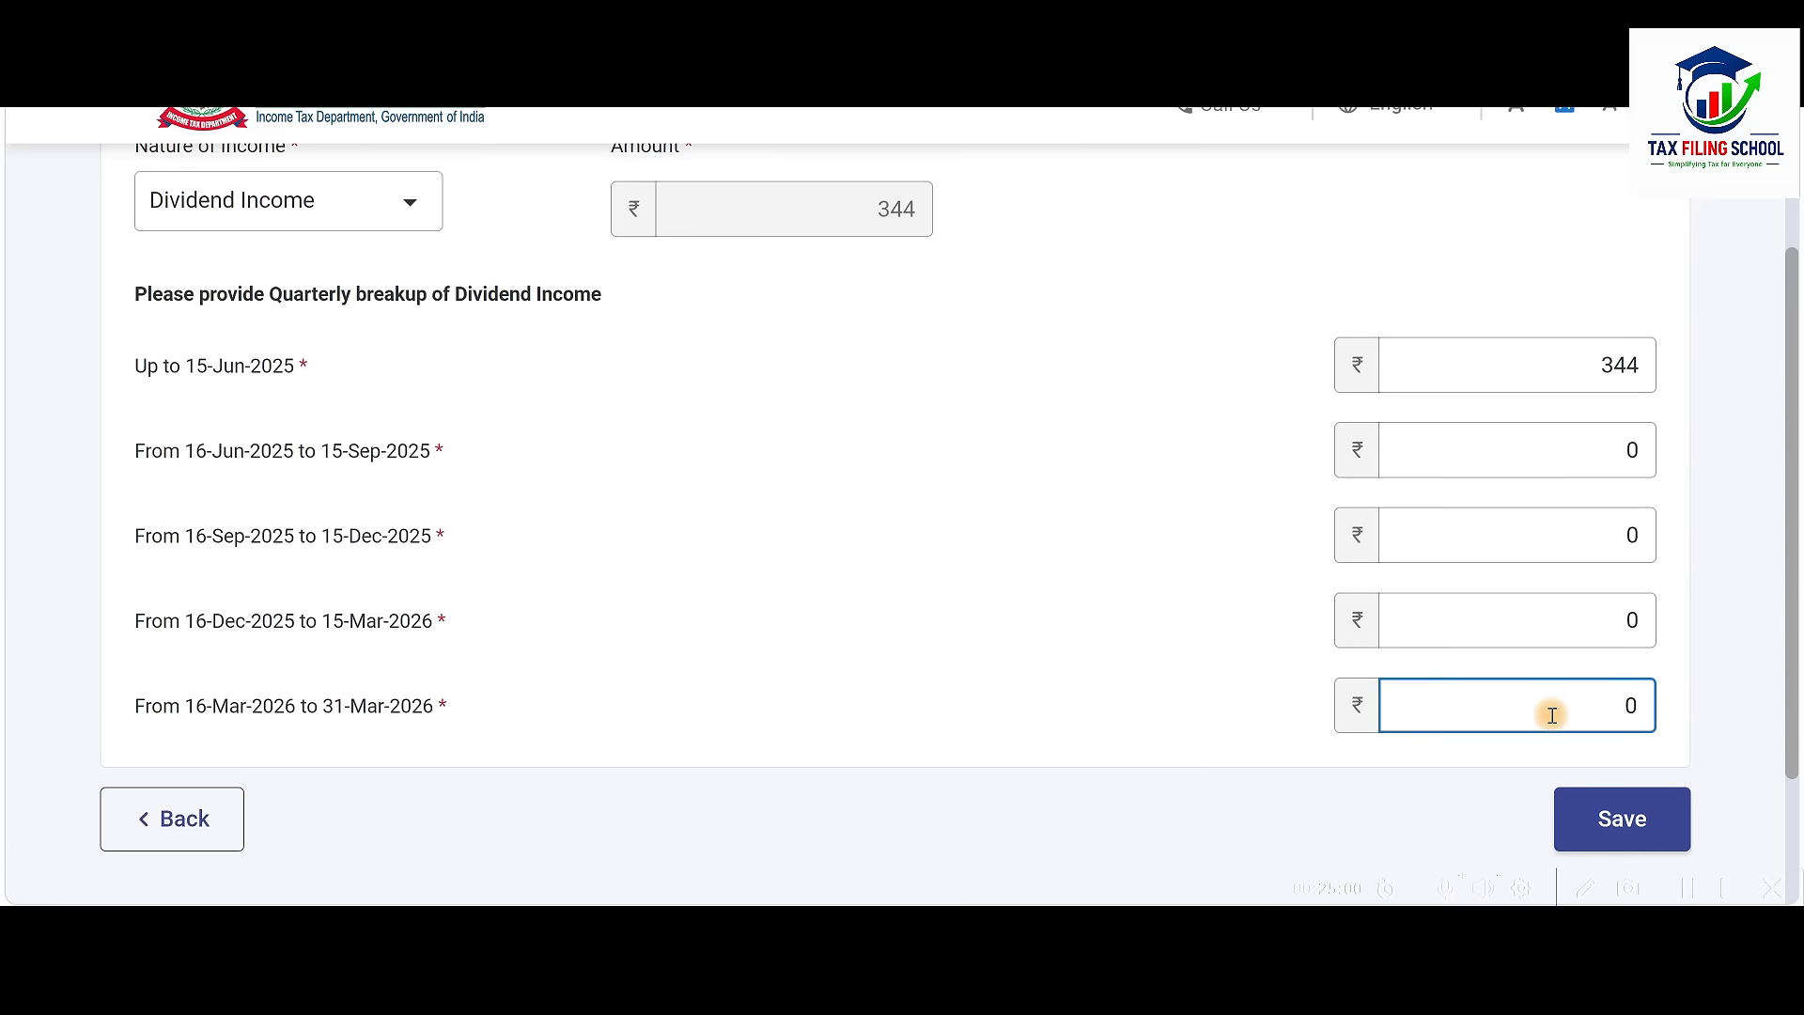
click(1620, 819)
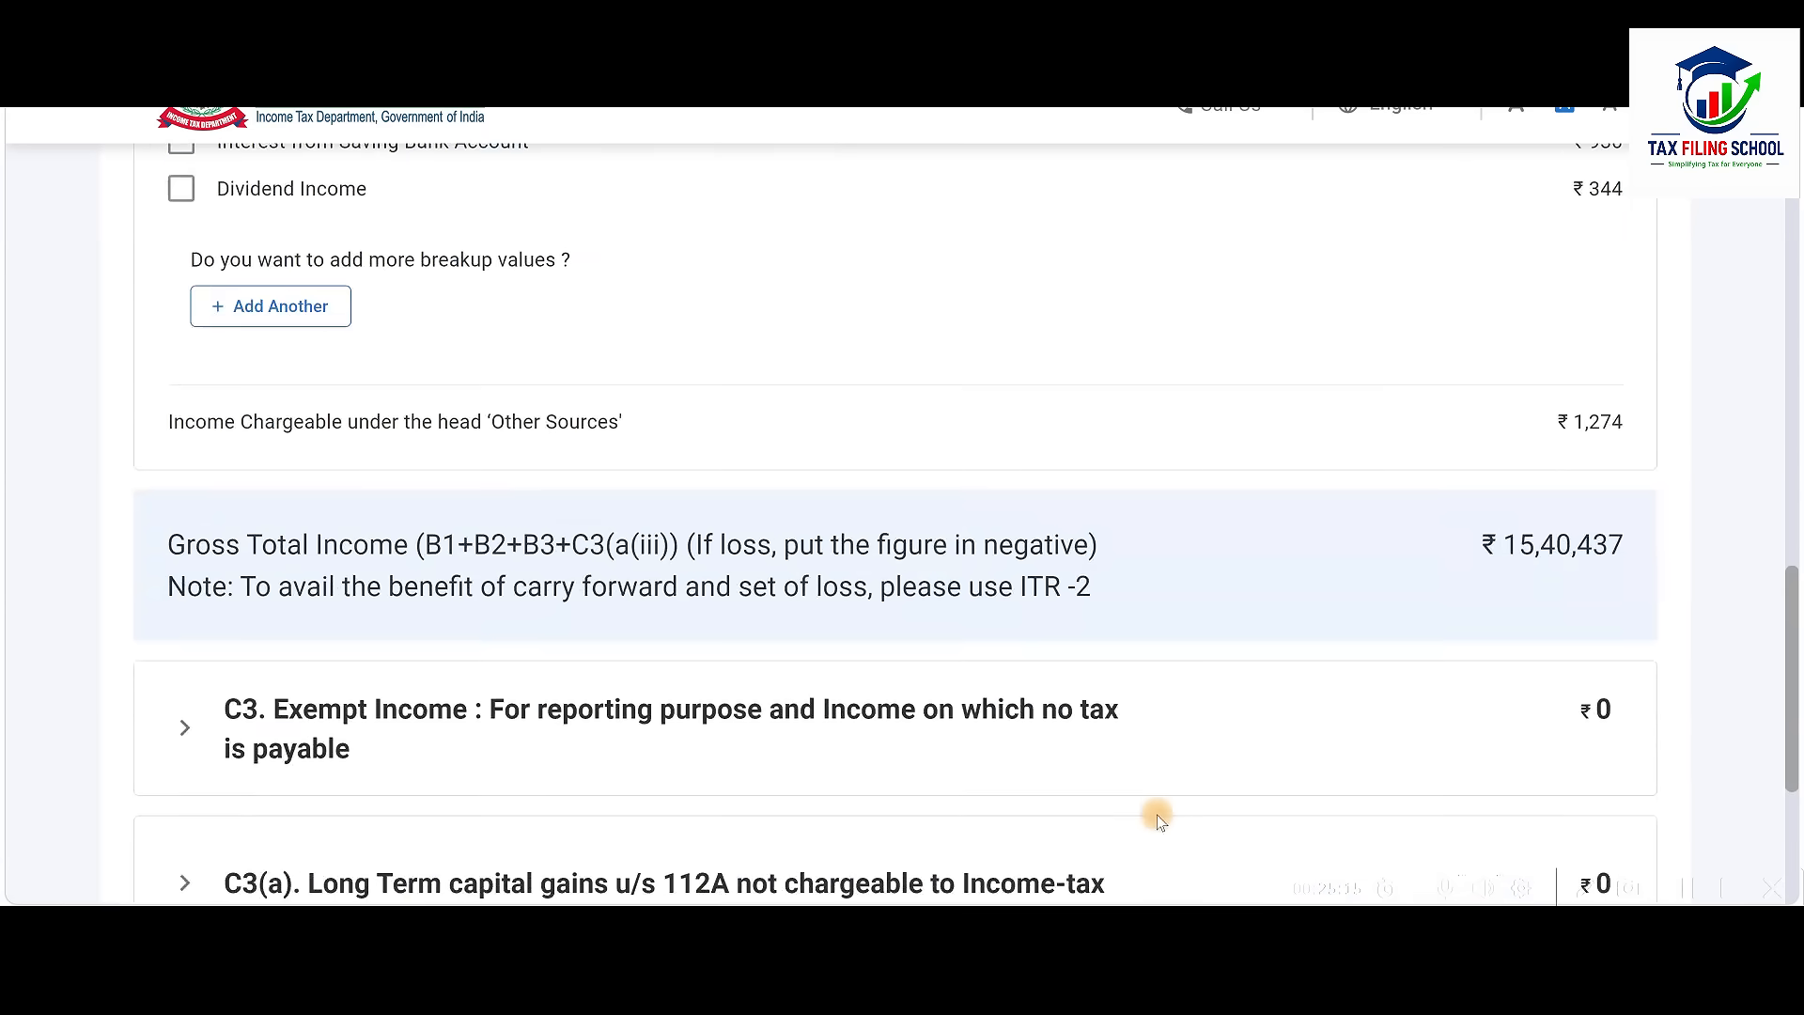
scroll(1158, 822, up, 2)
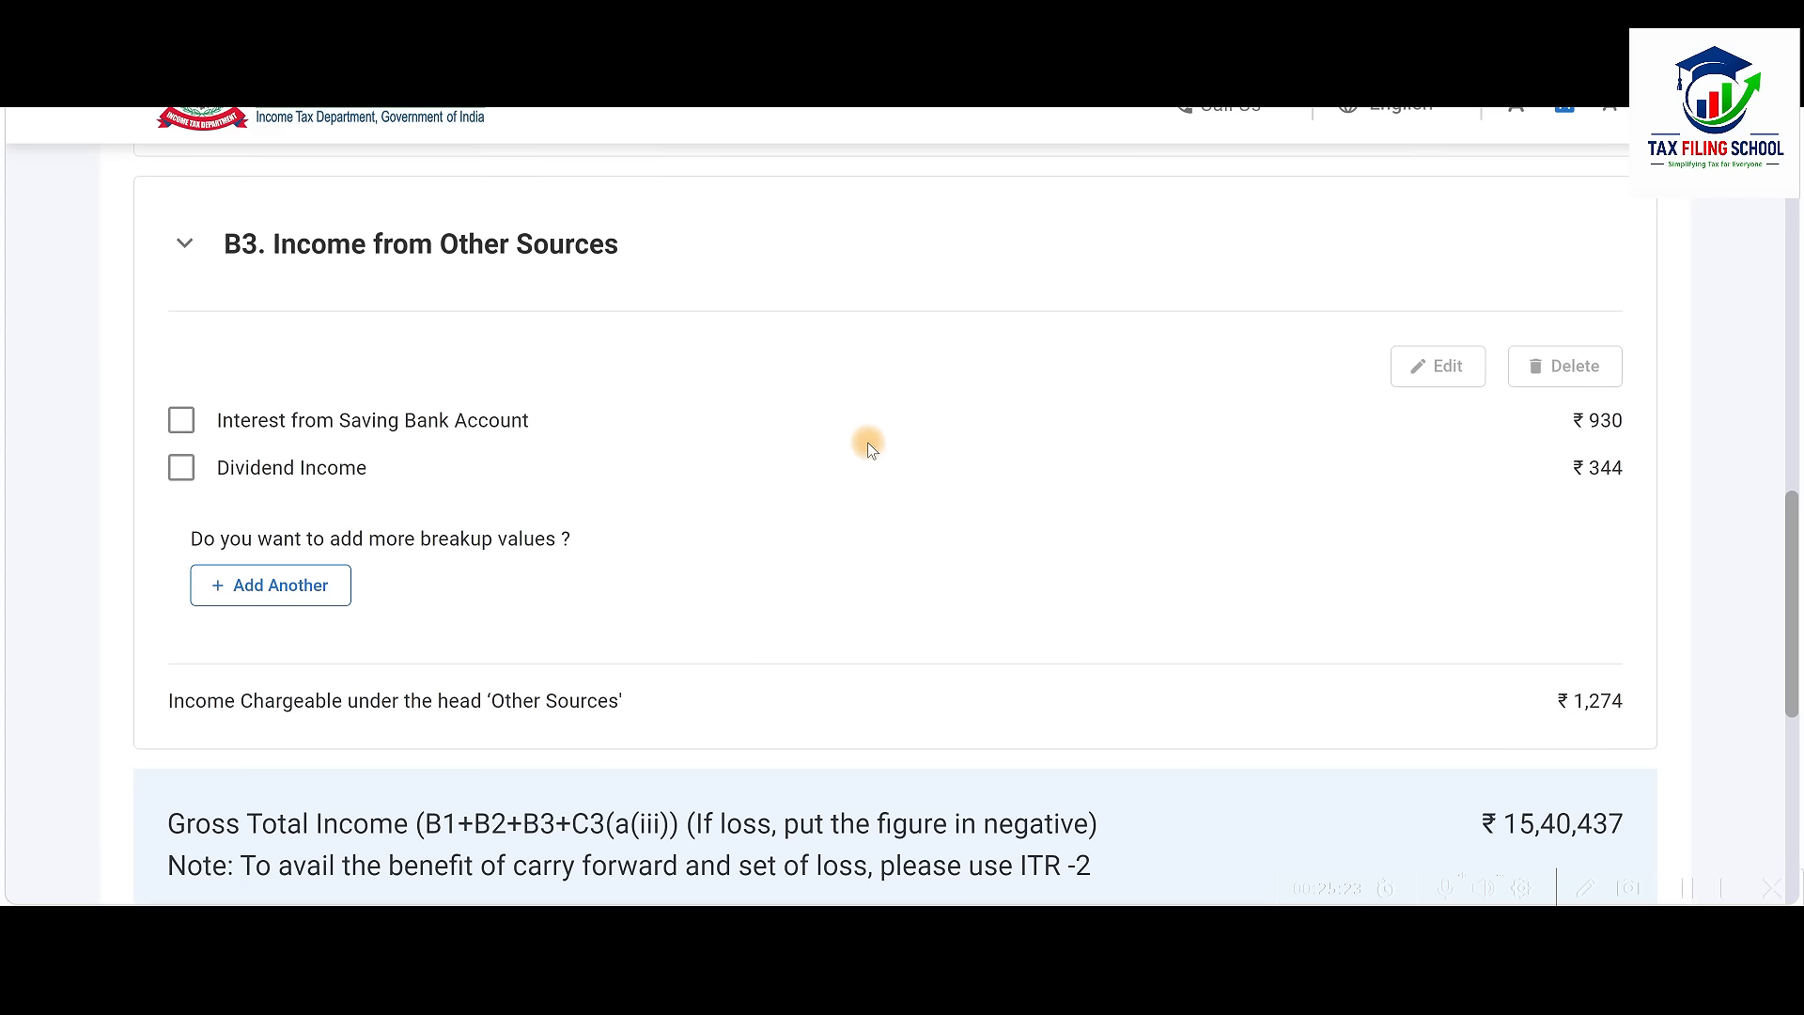
click(297, 599)
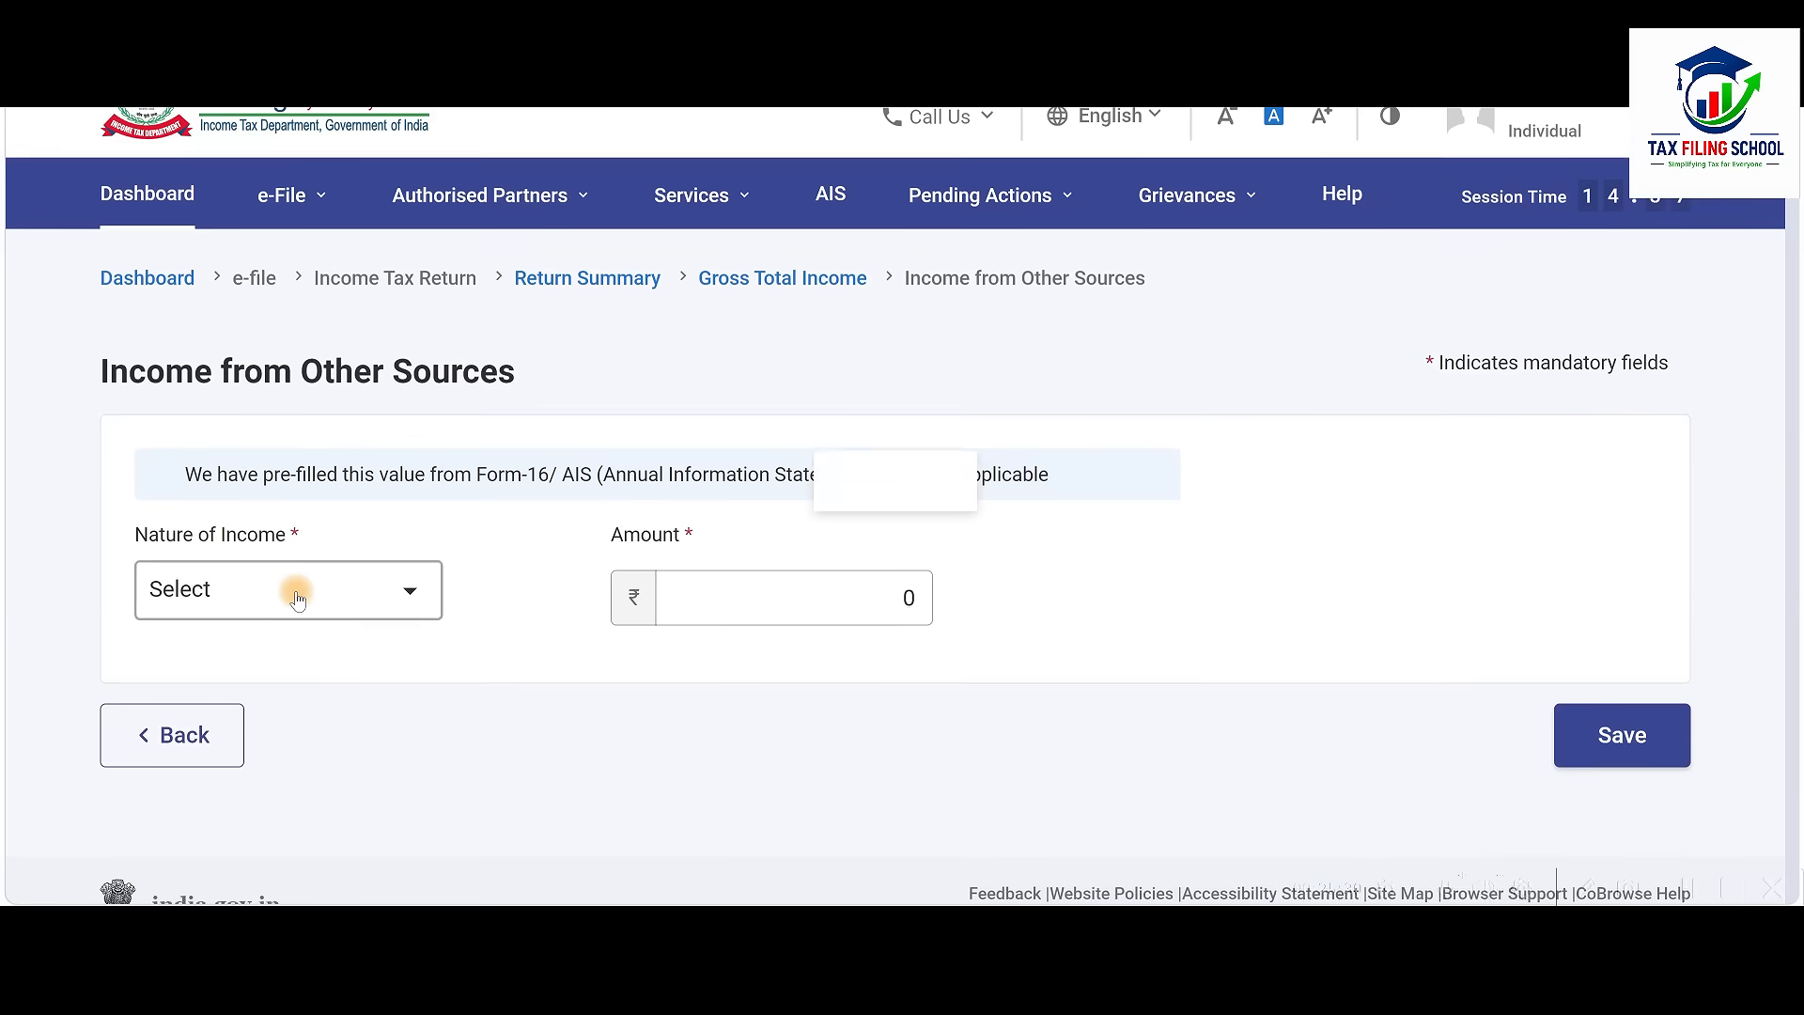
click(386, 555)
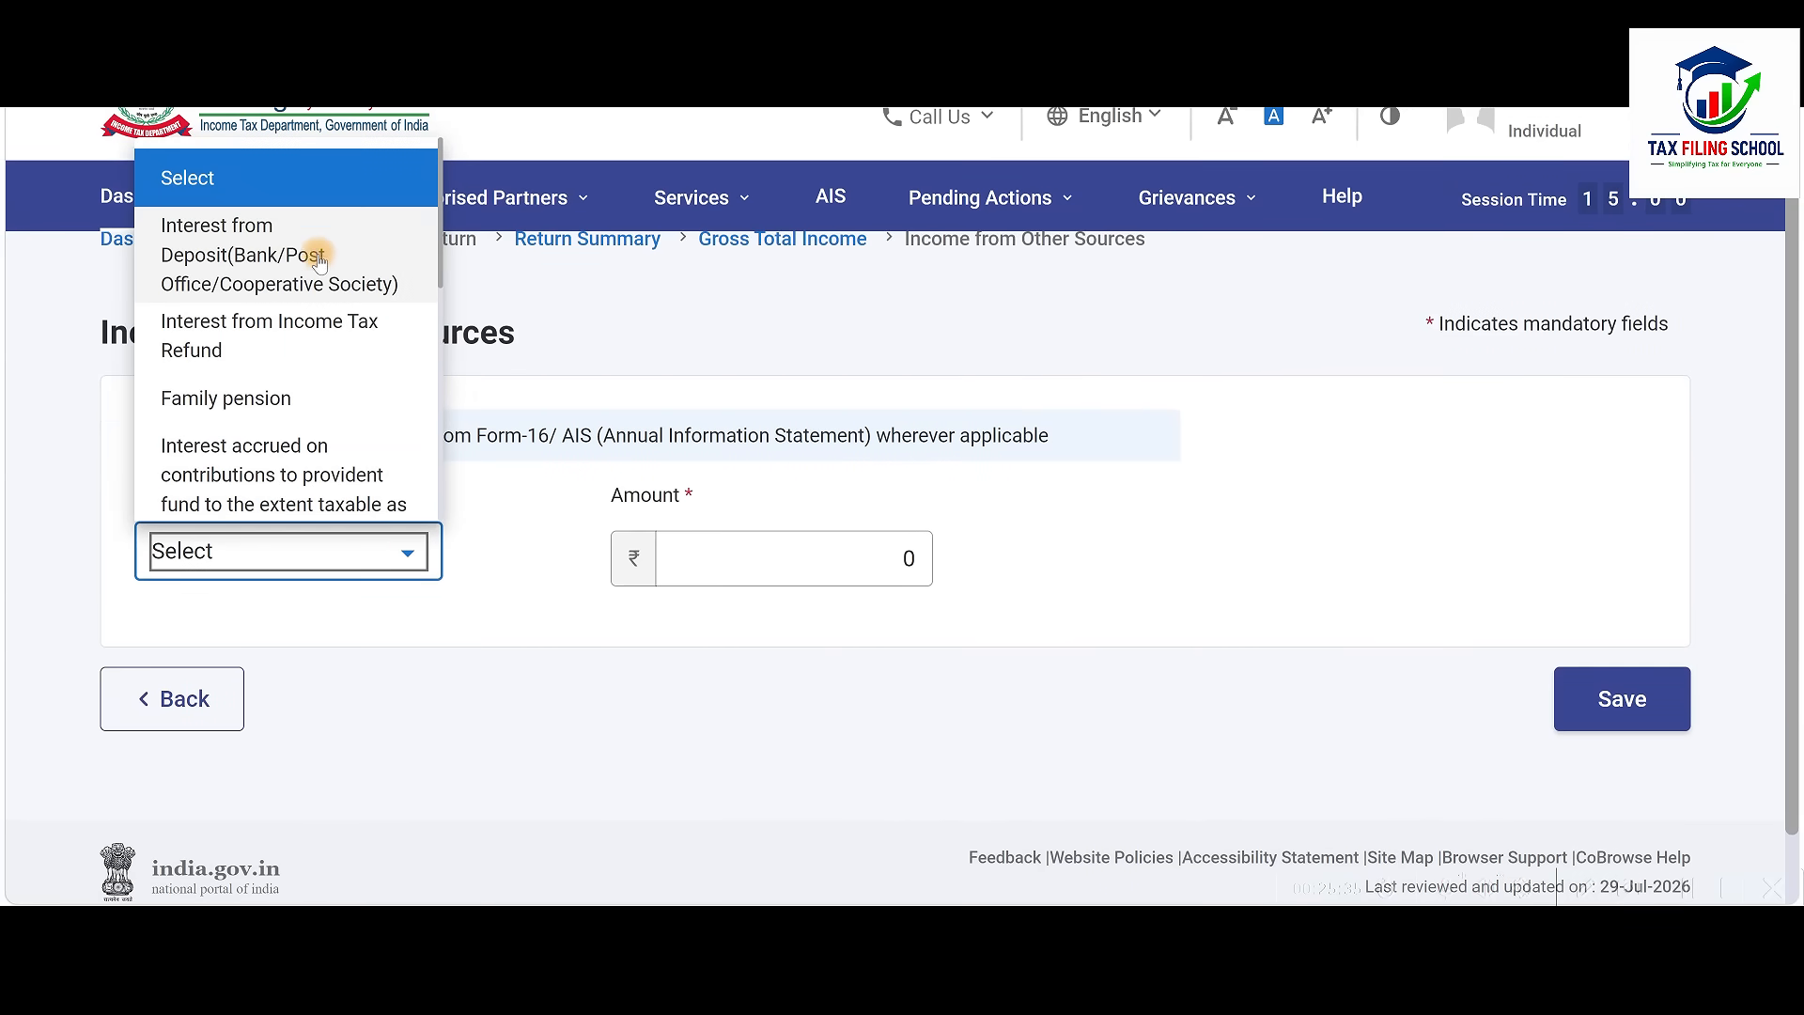
click(327, 340)
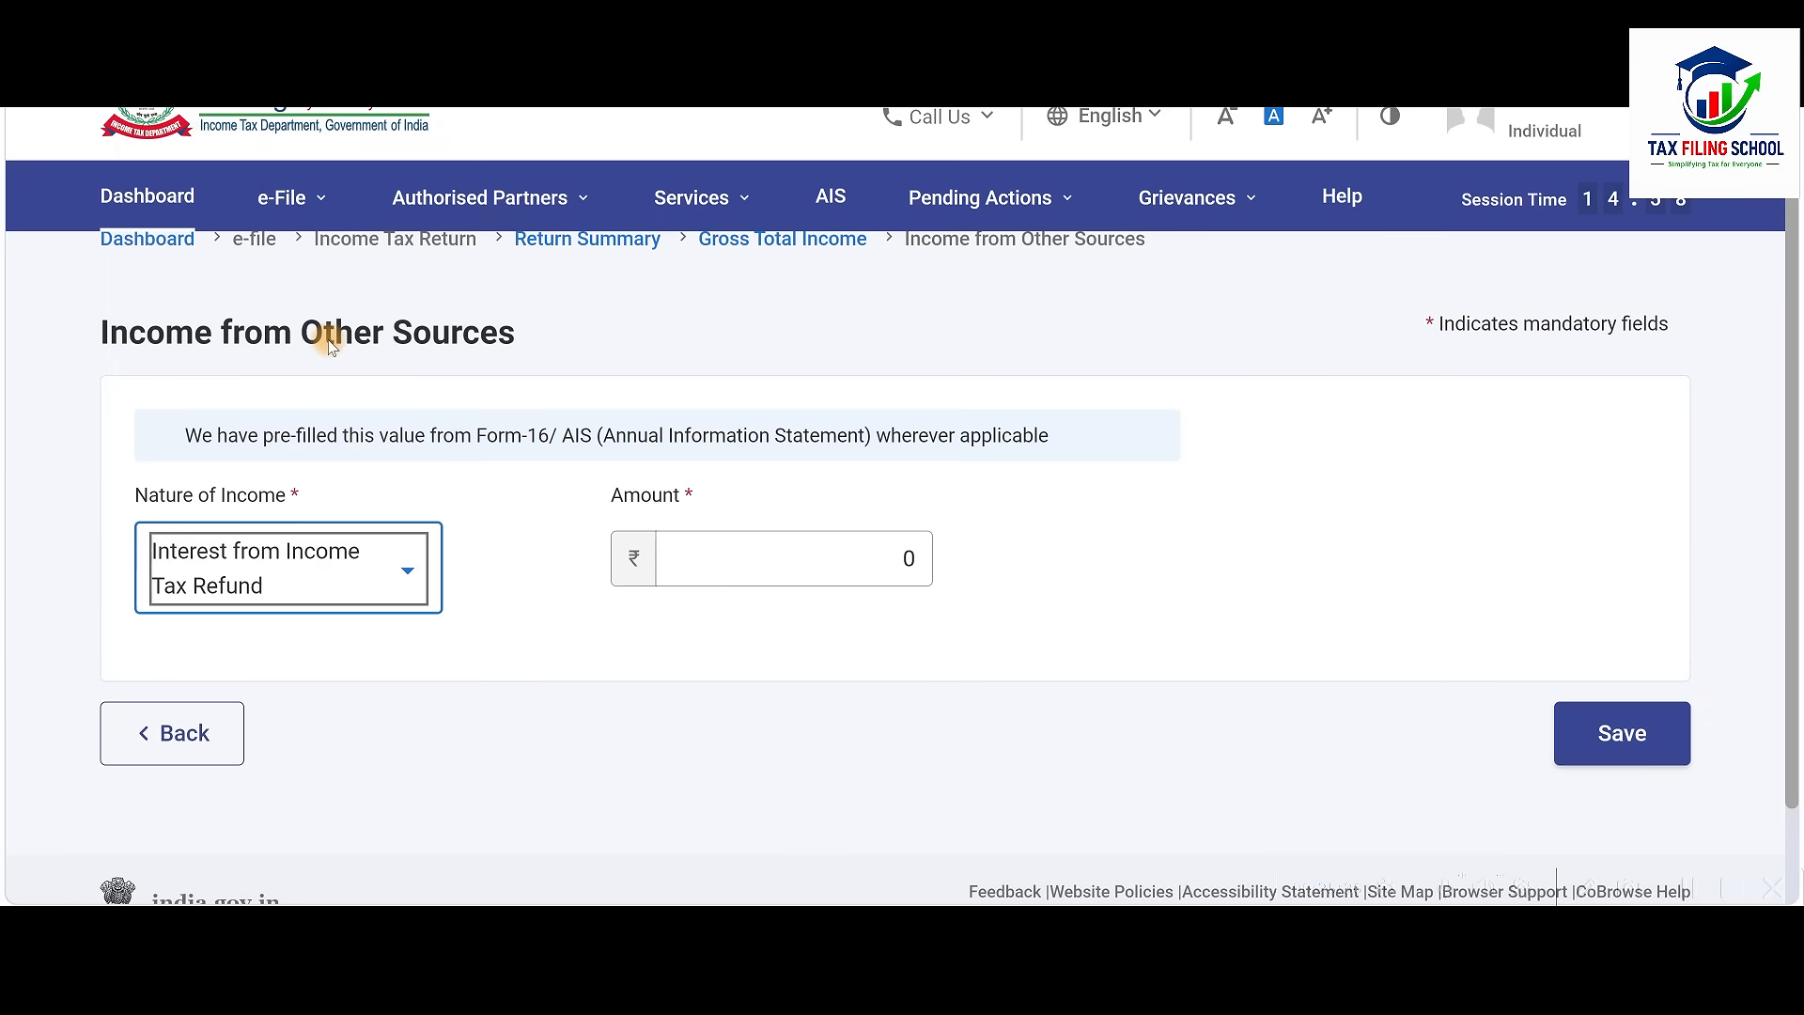
click(865, 555)
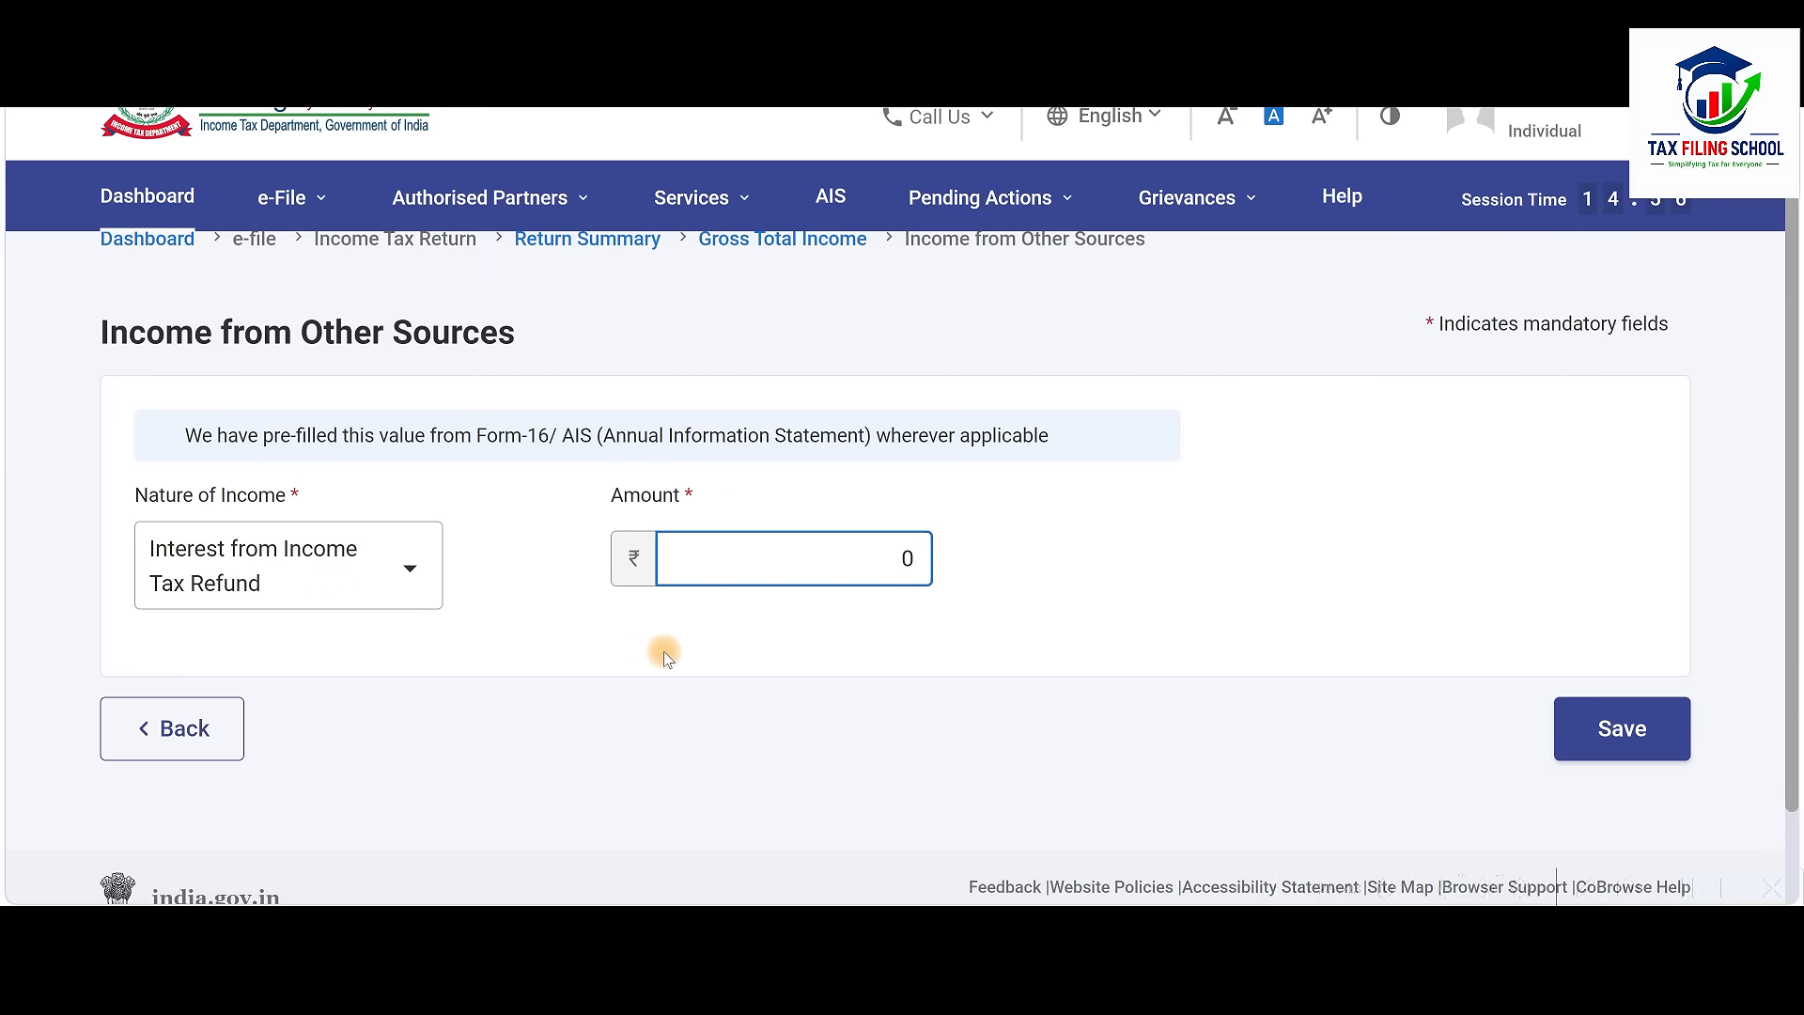
click(185, 729)
scroll(1128, 582, up, 4)
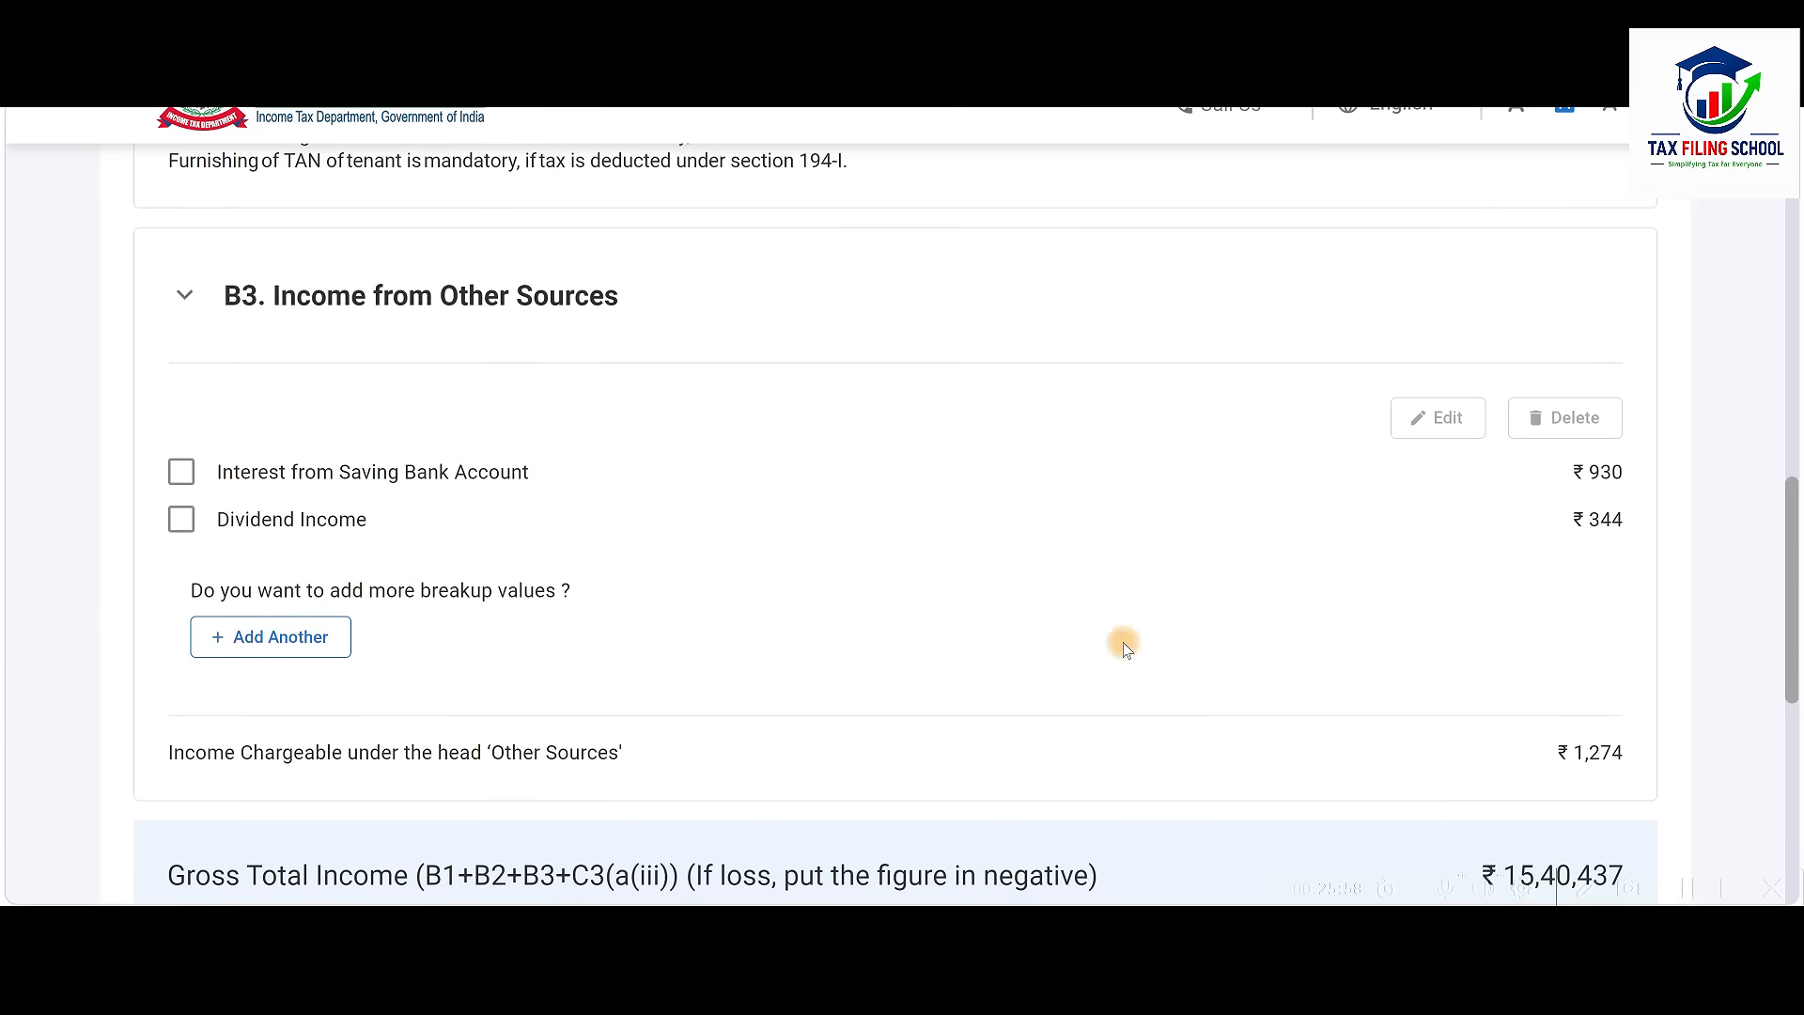
Expand C3 Exempt Income, which lists no entries and totals 0
scroll(886, 411, down, 6)
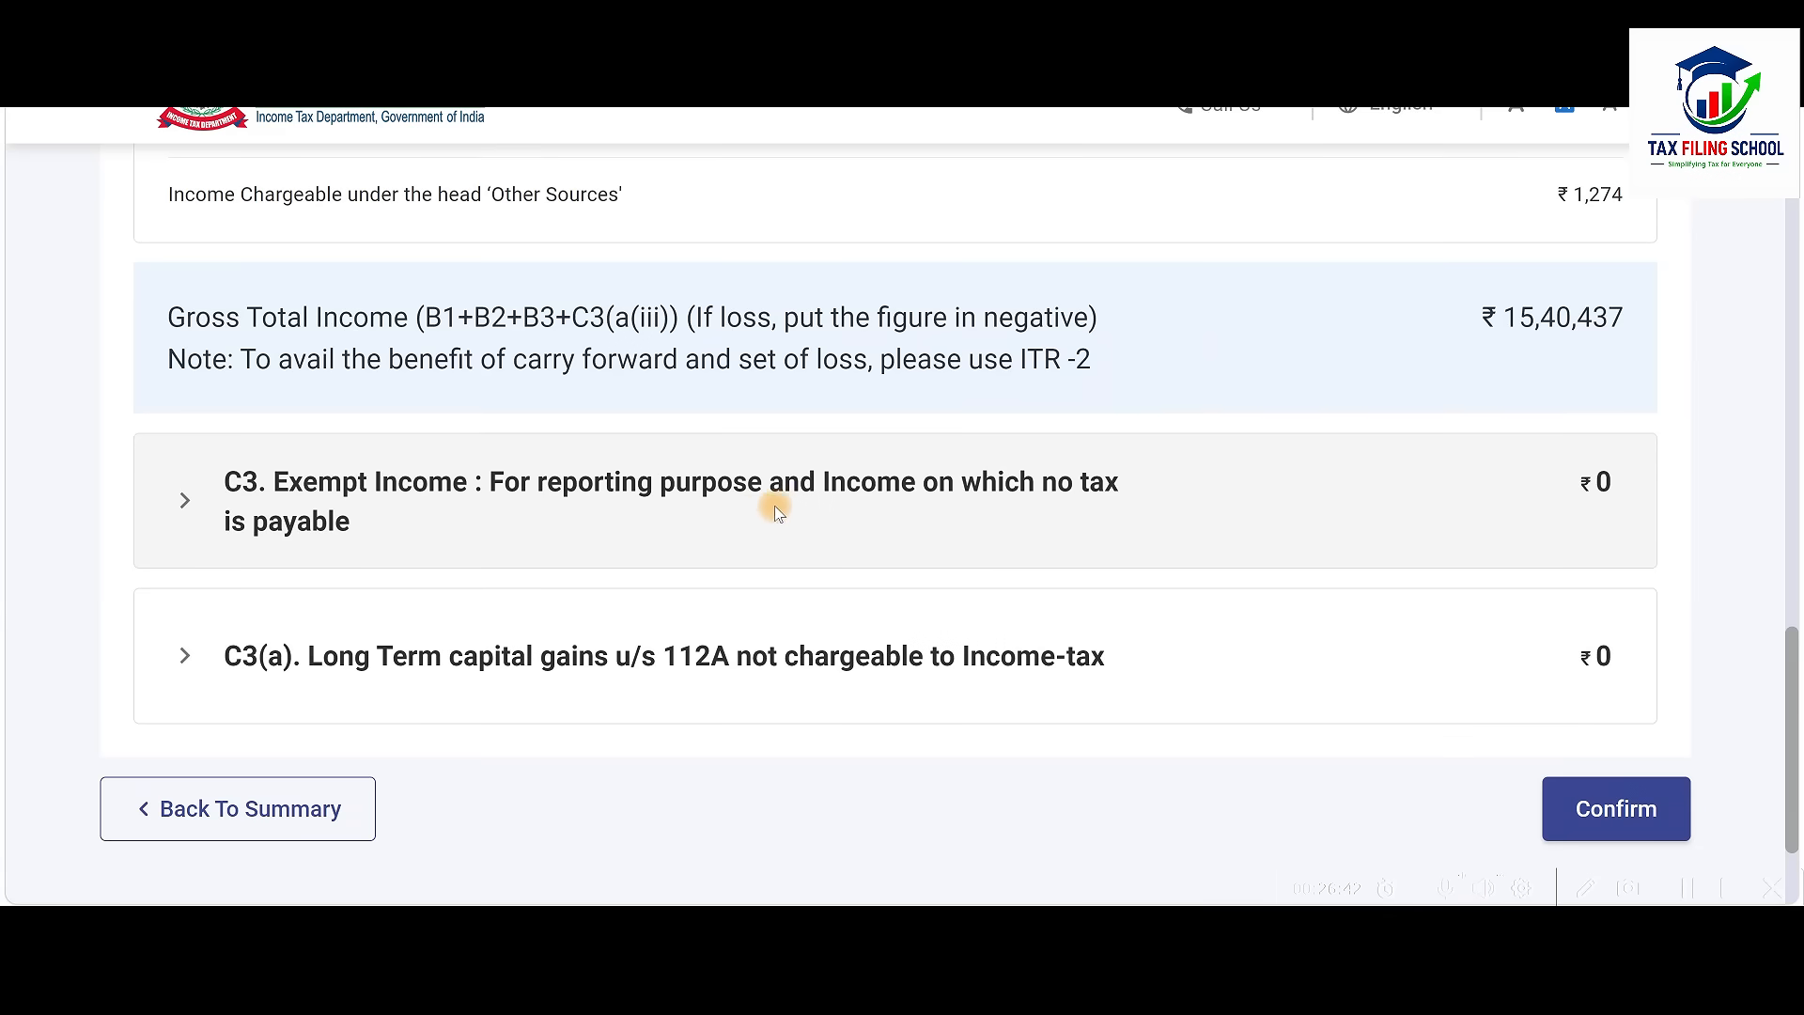
click(888, 504)
scroll(883, 496, down, 3)
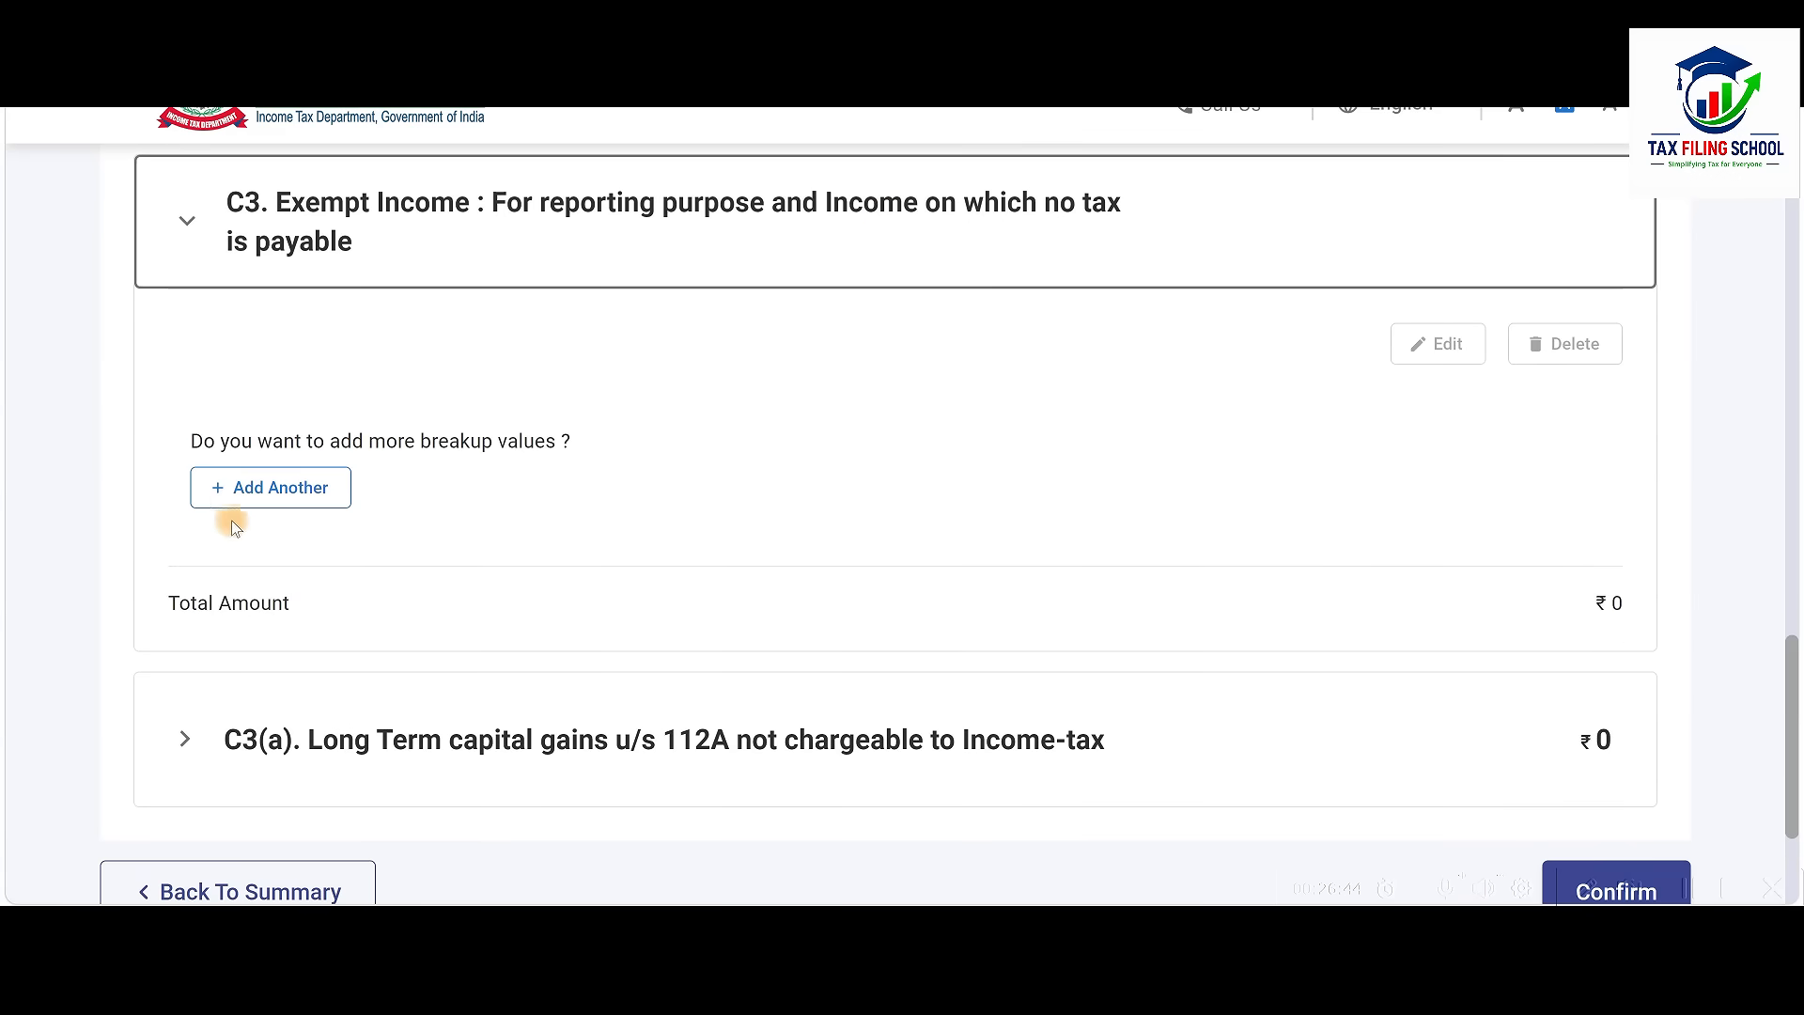
click(315, 491)
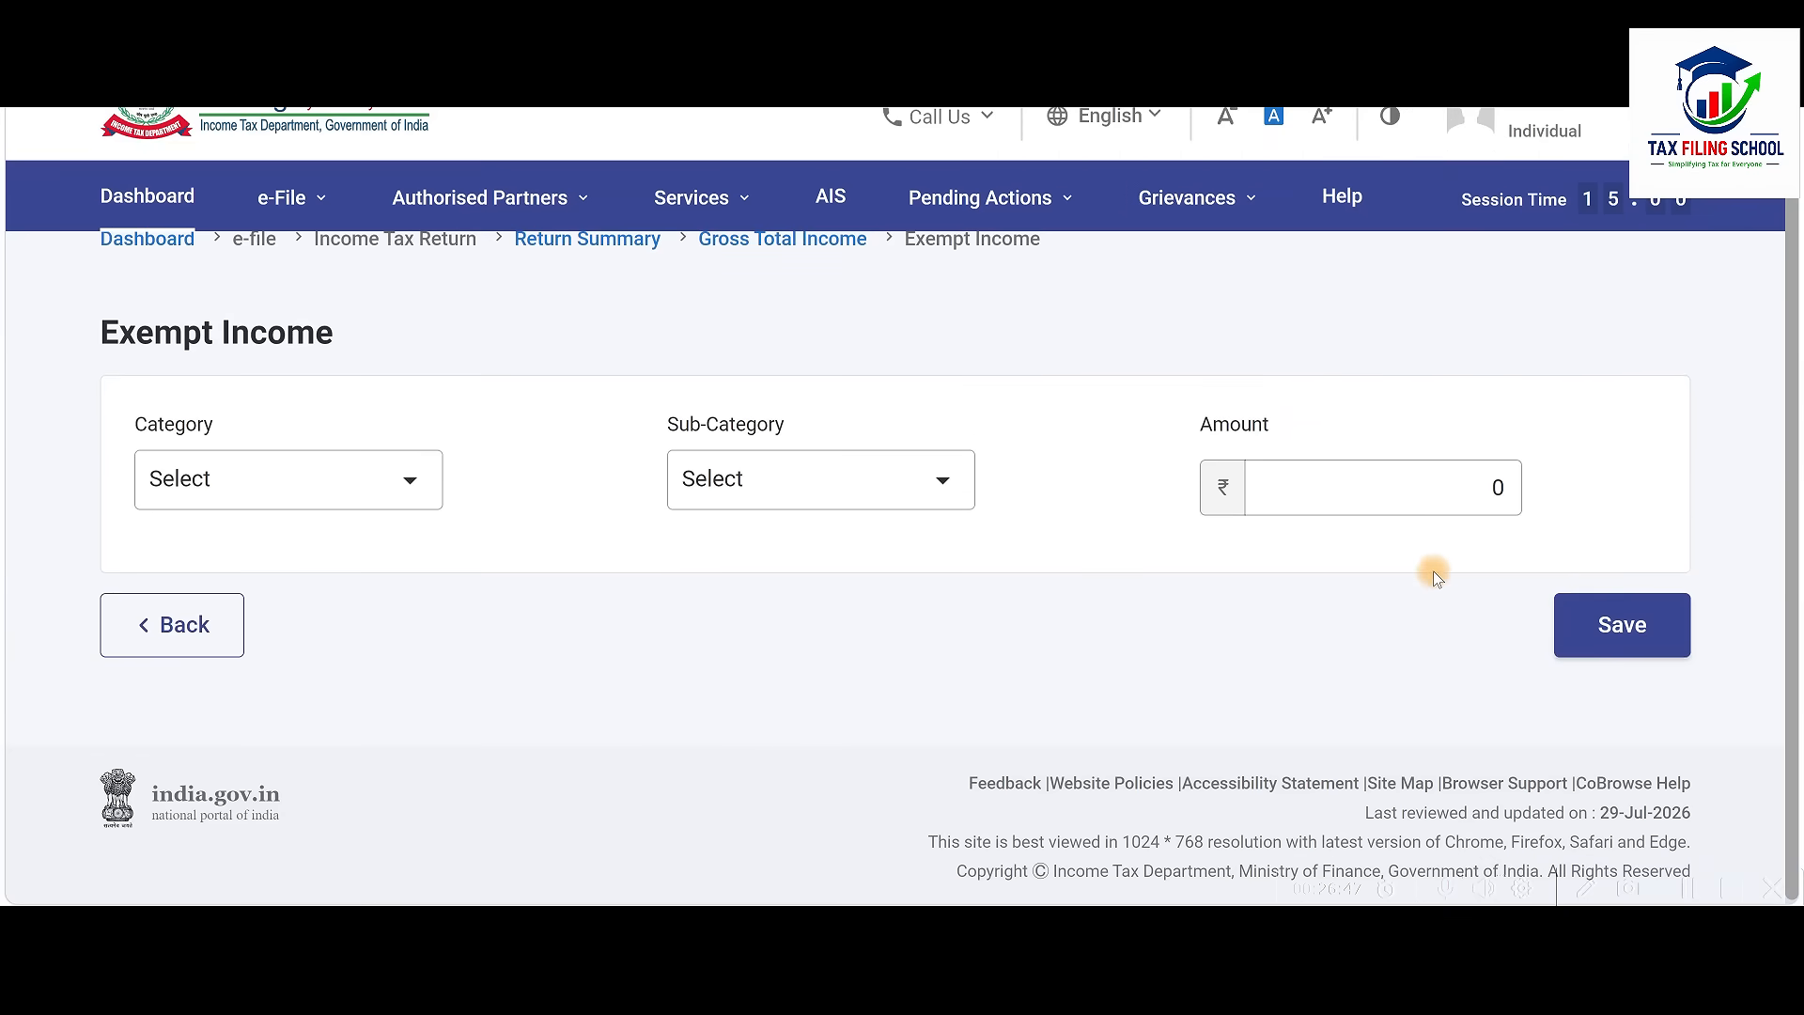
click(412, 480)
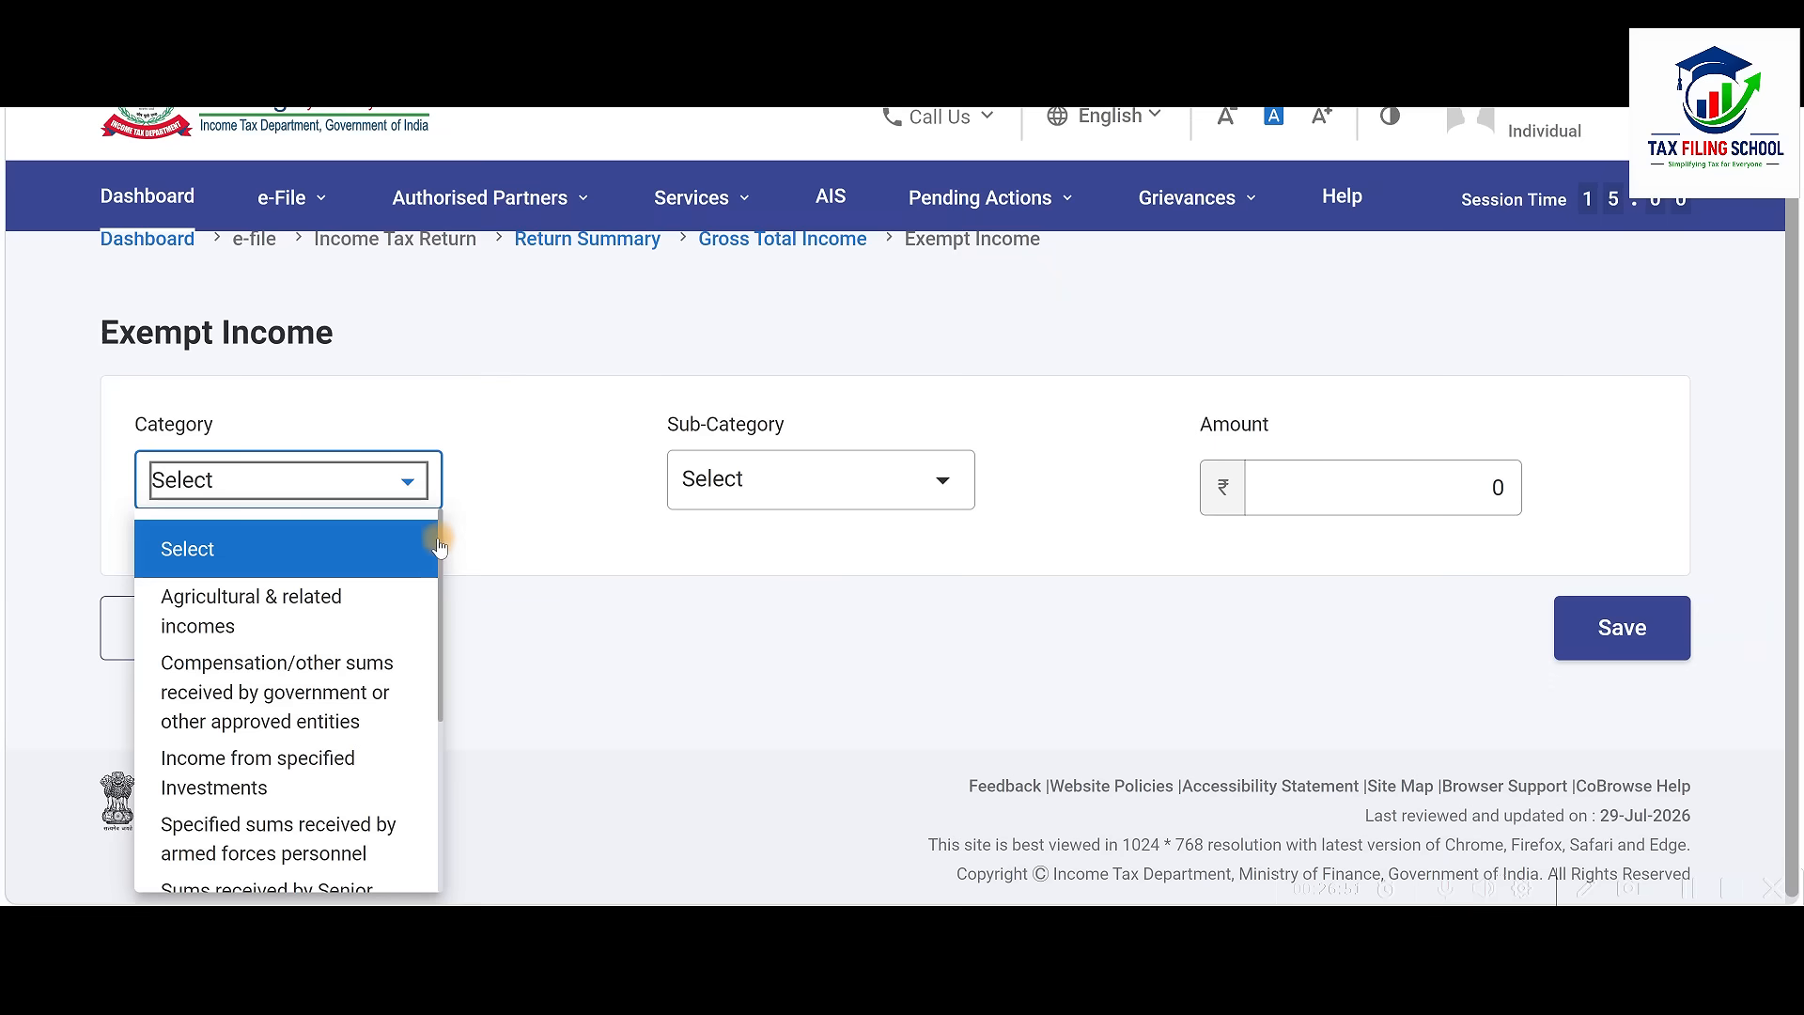
drag(441, 521, 443, 749)
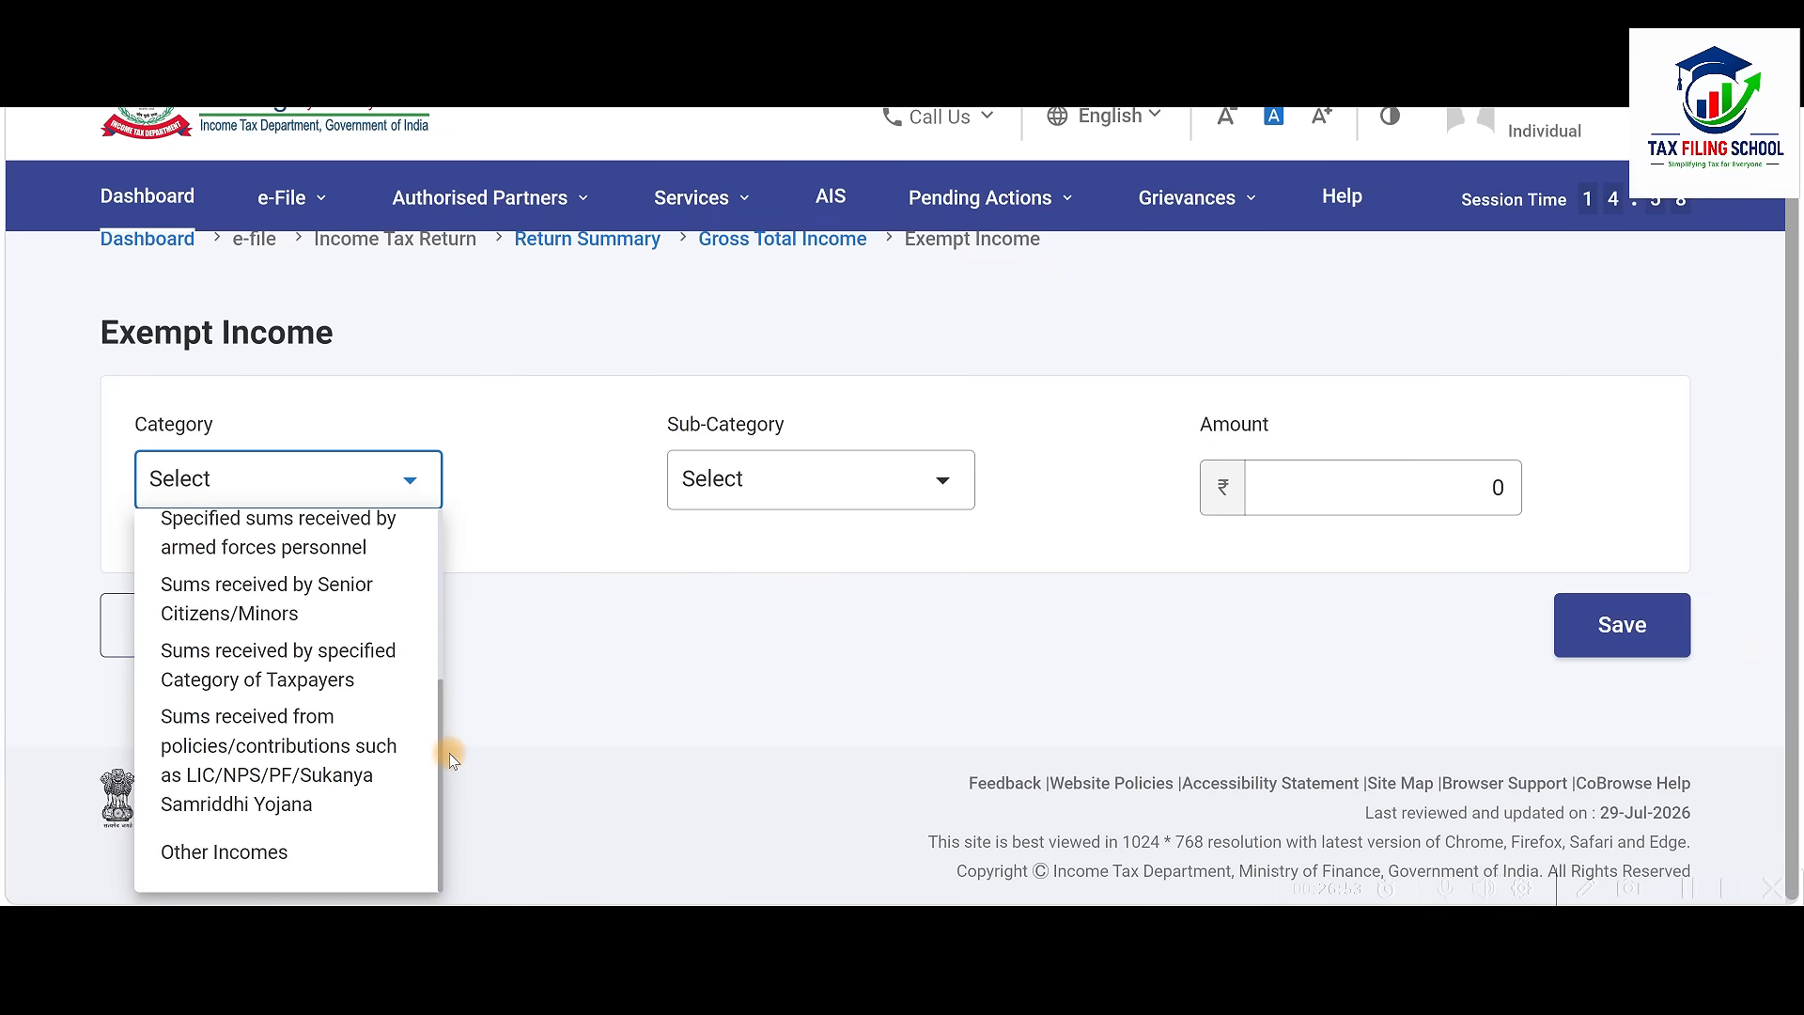
click(314, 749)
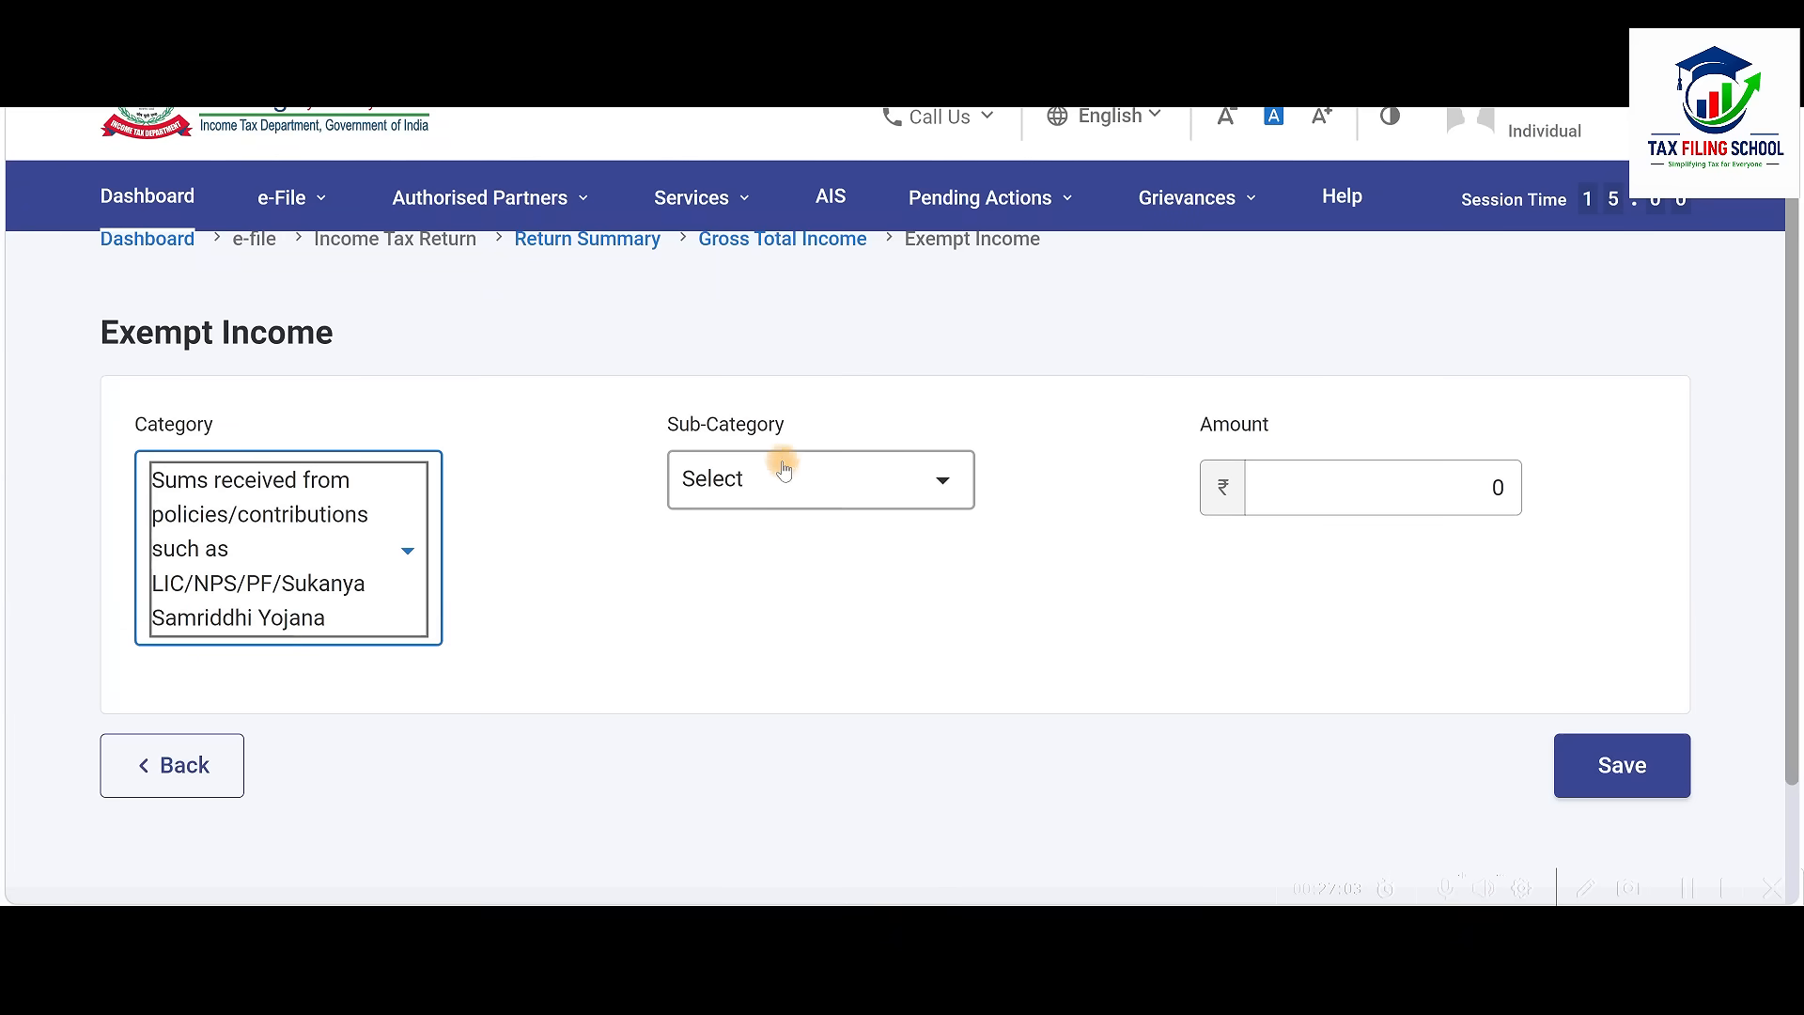
click(897, 486)
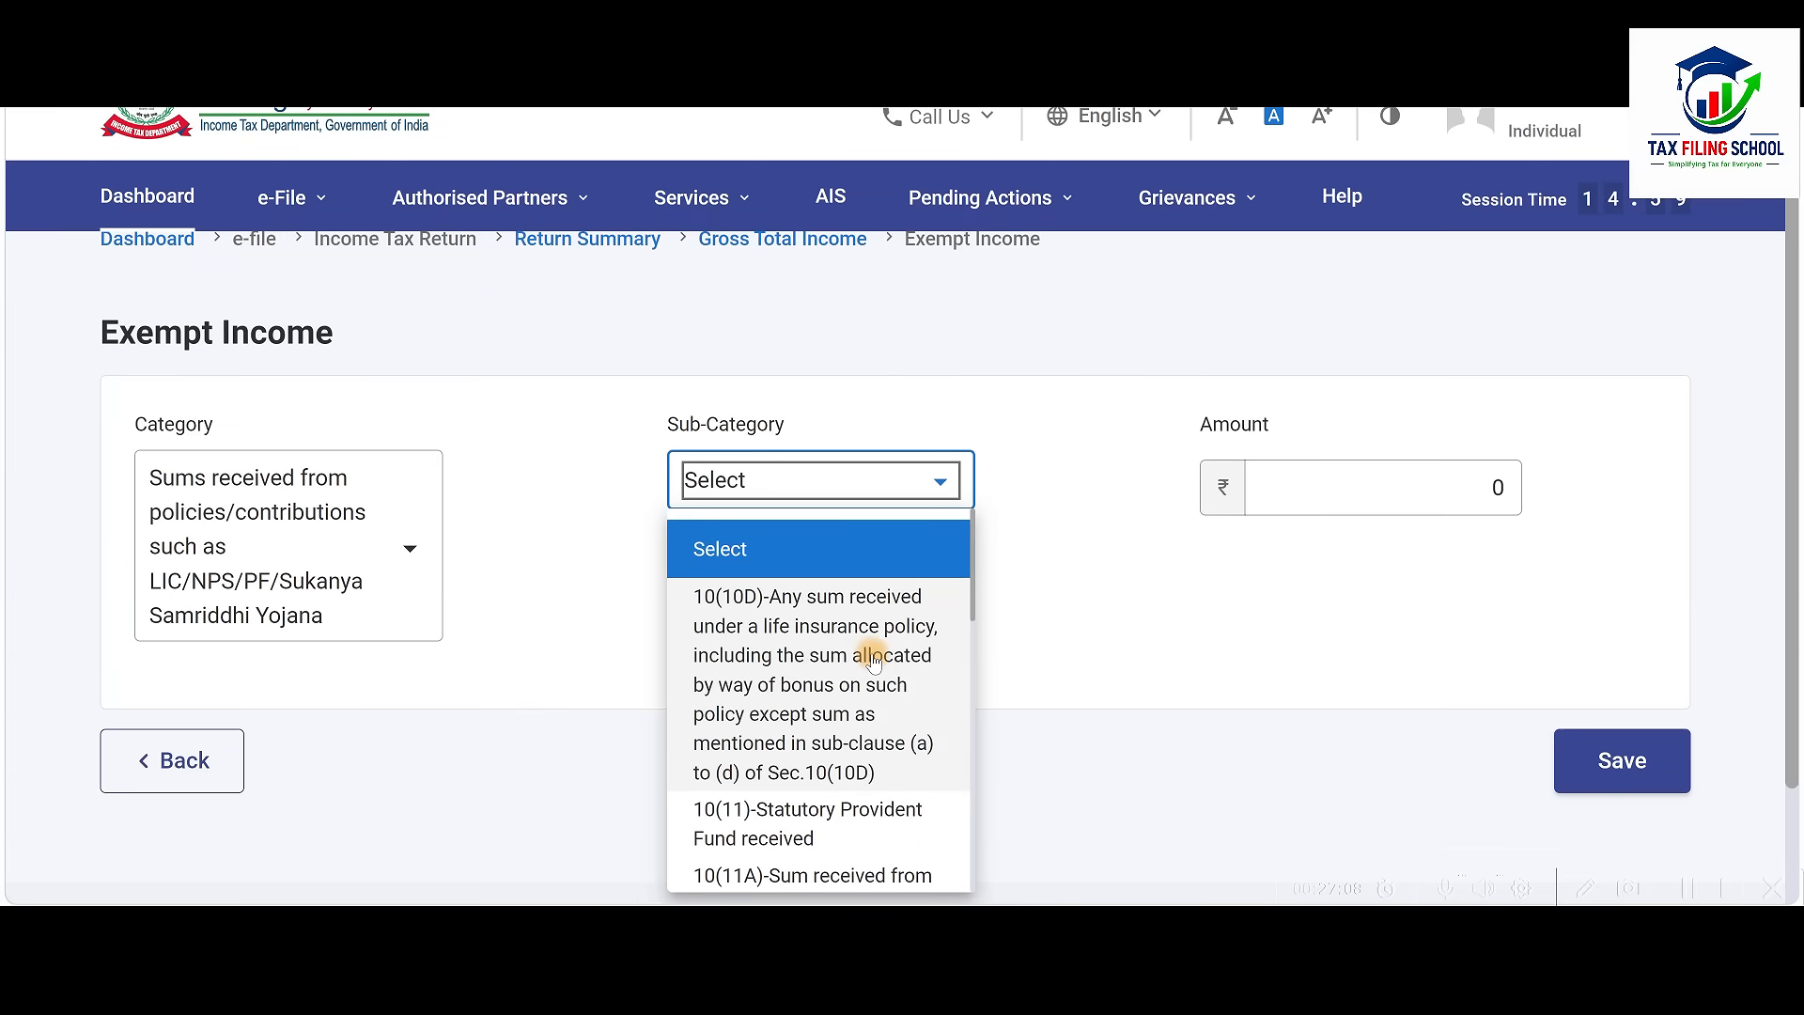
click(836, 646)
click(1444, 489)
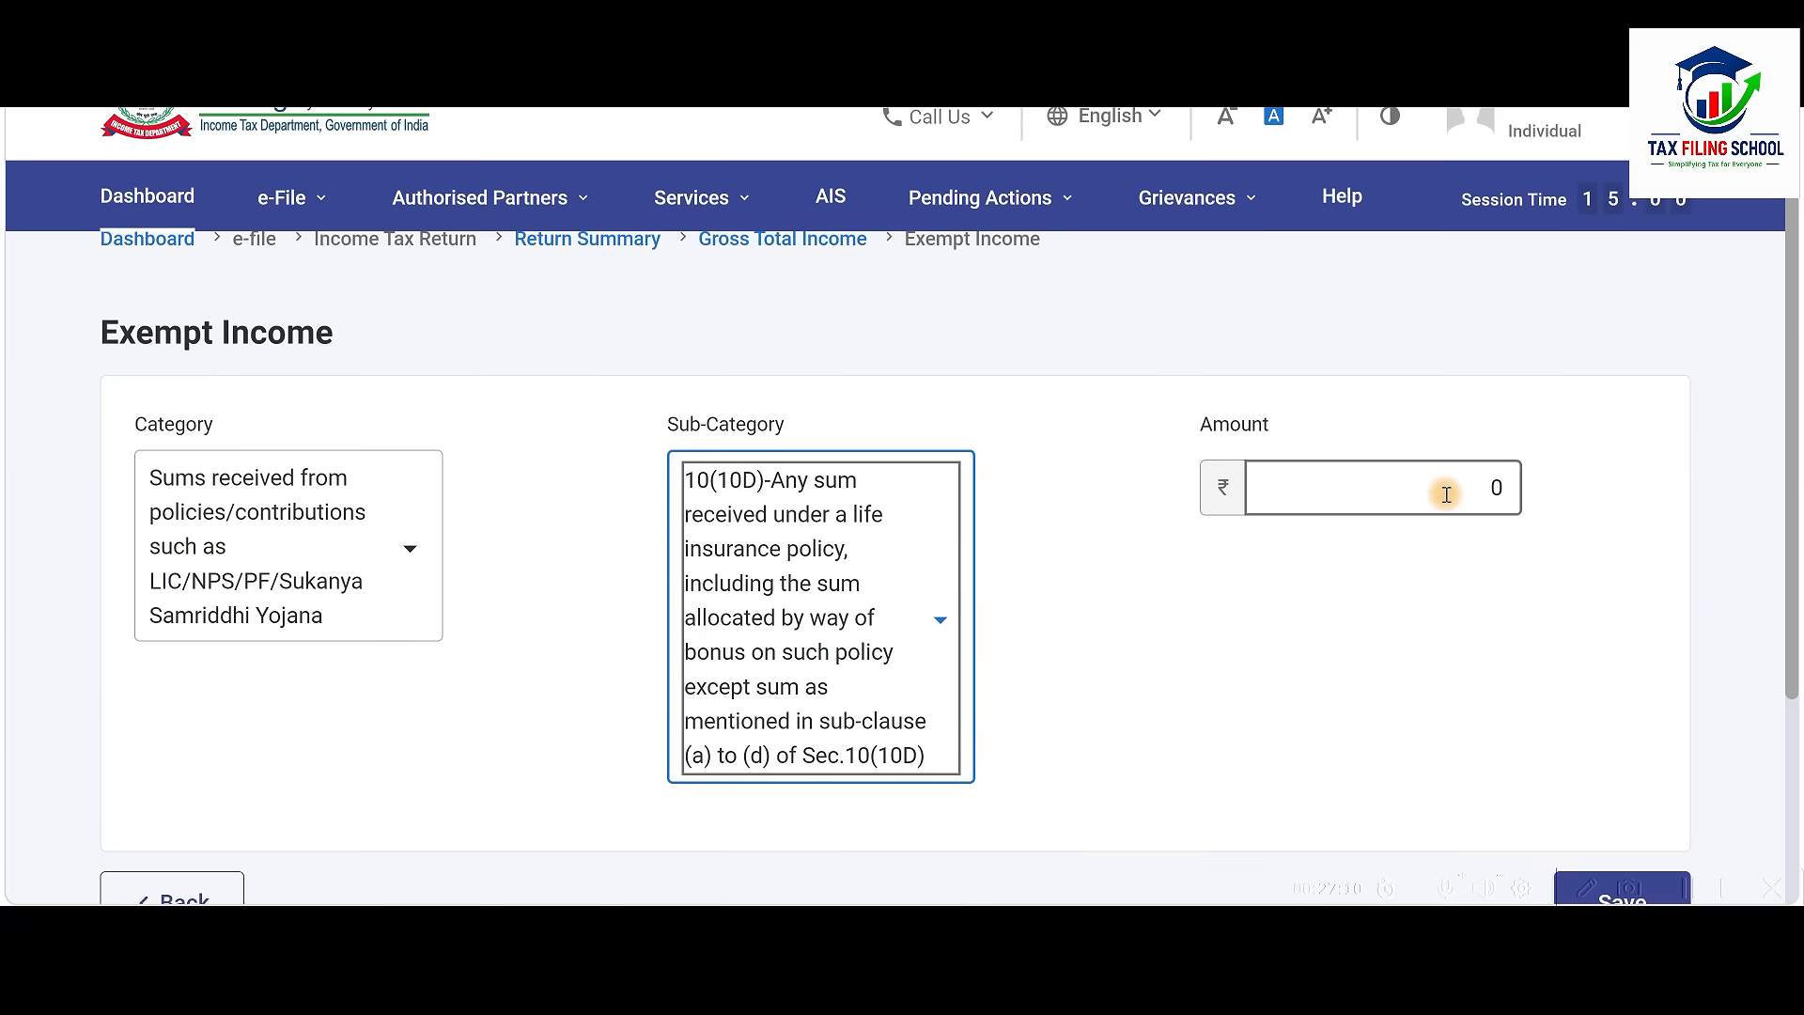
click(1563, 655)
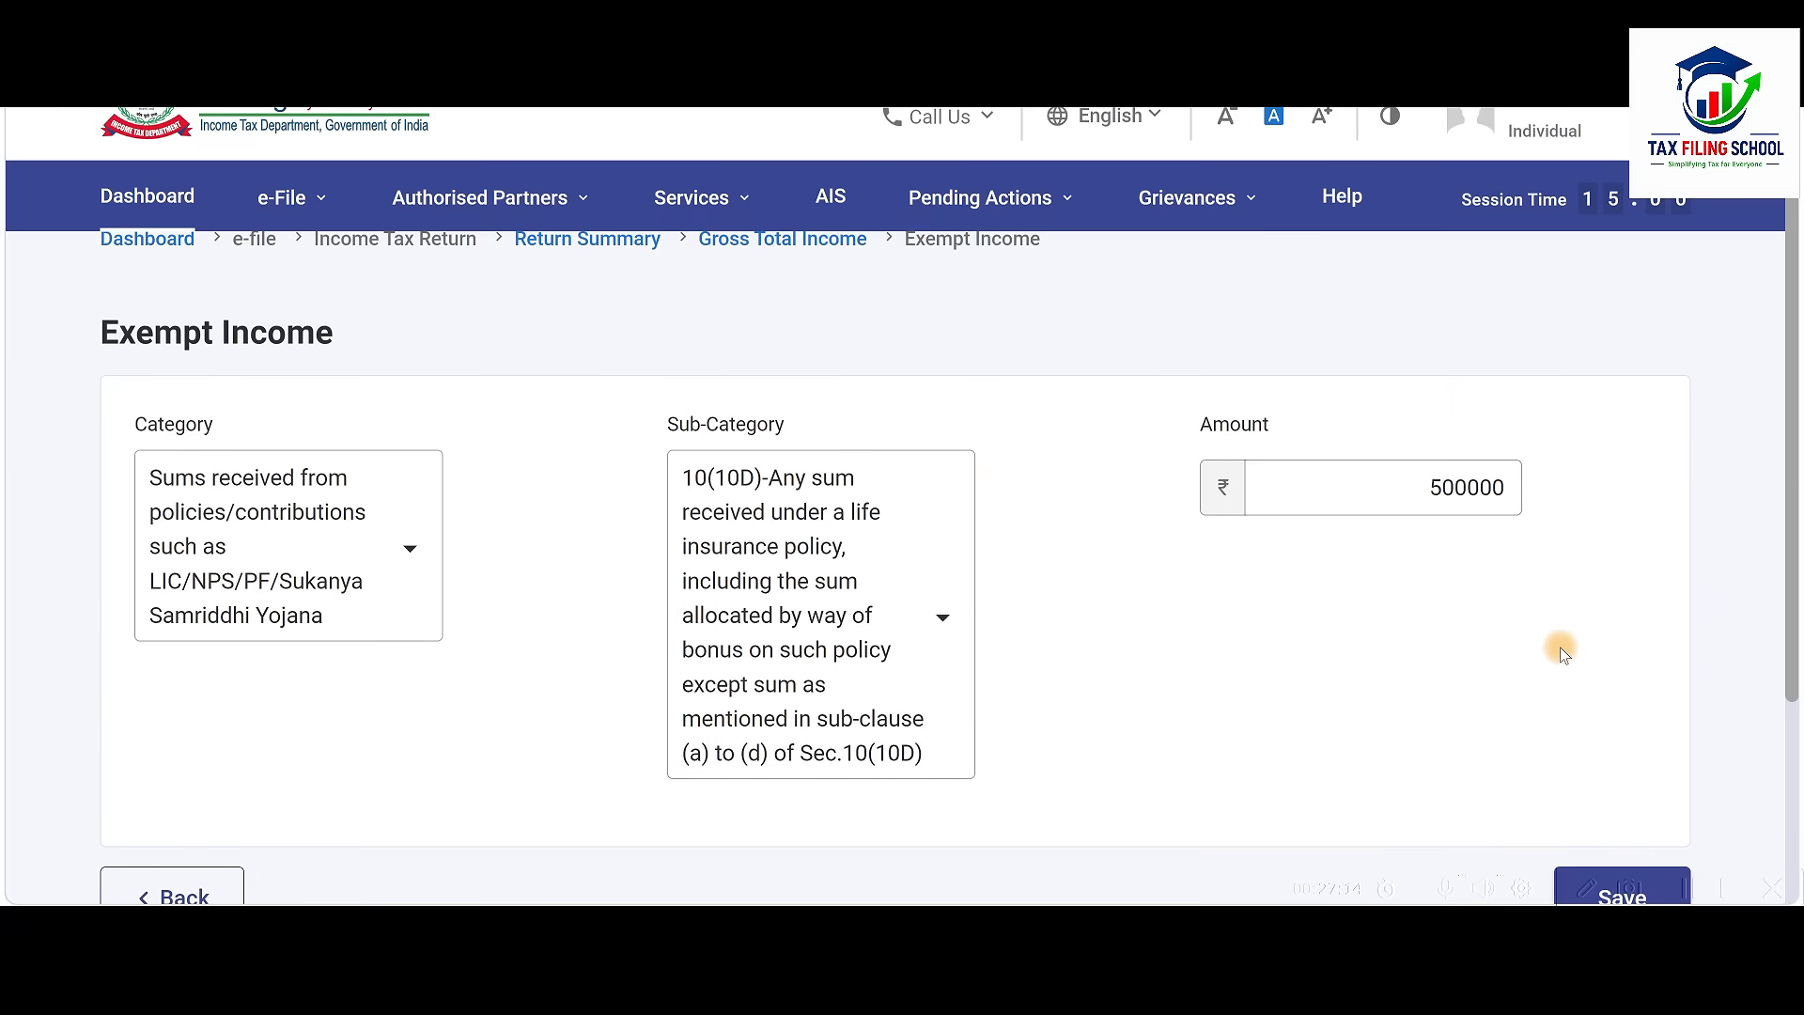
scroll(1562, 654, down, 2)
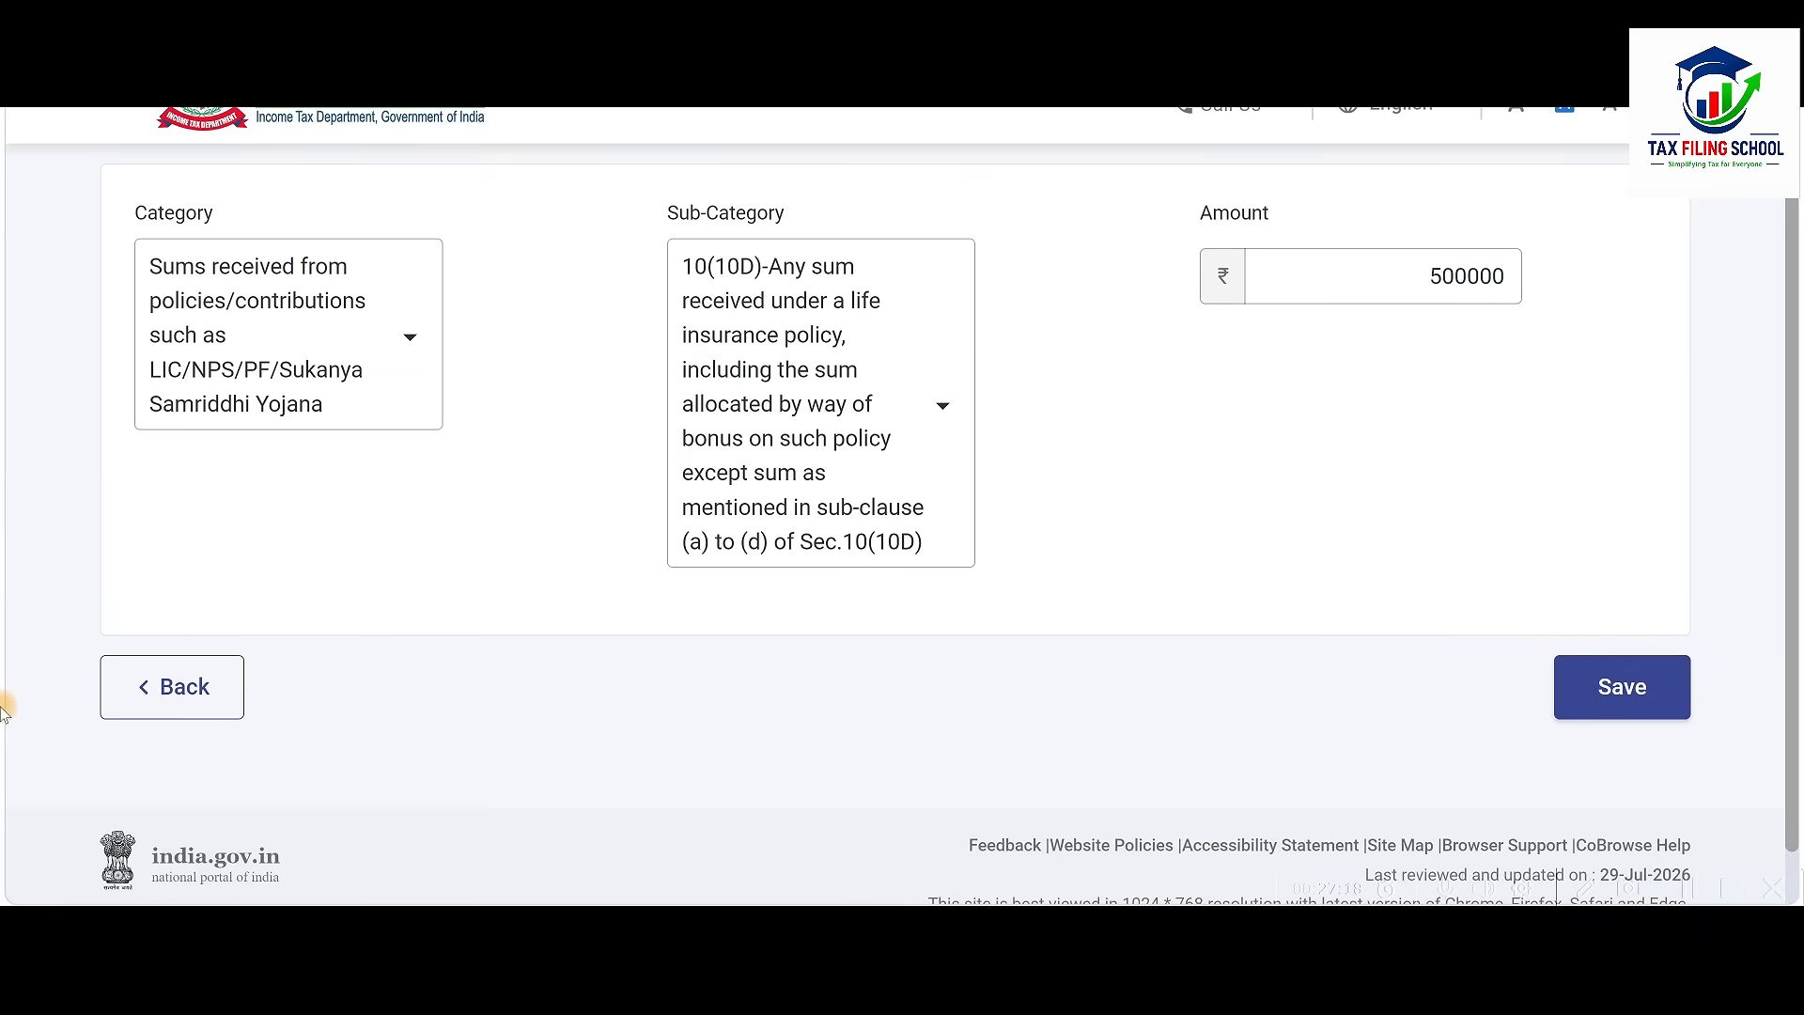
click(184, 687)
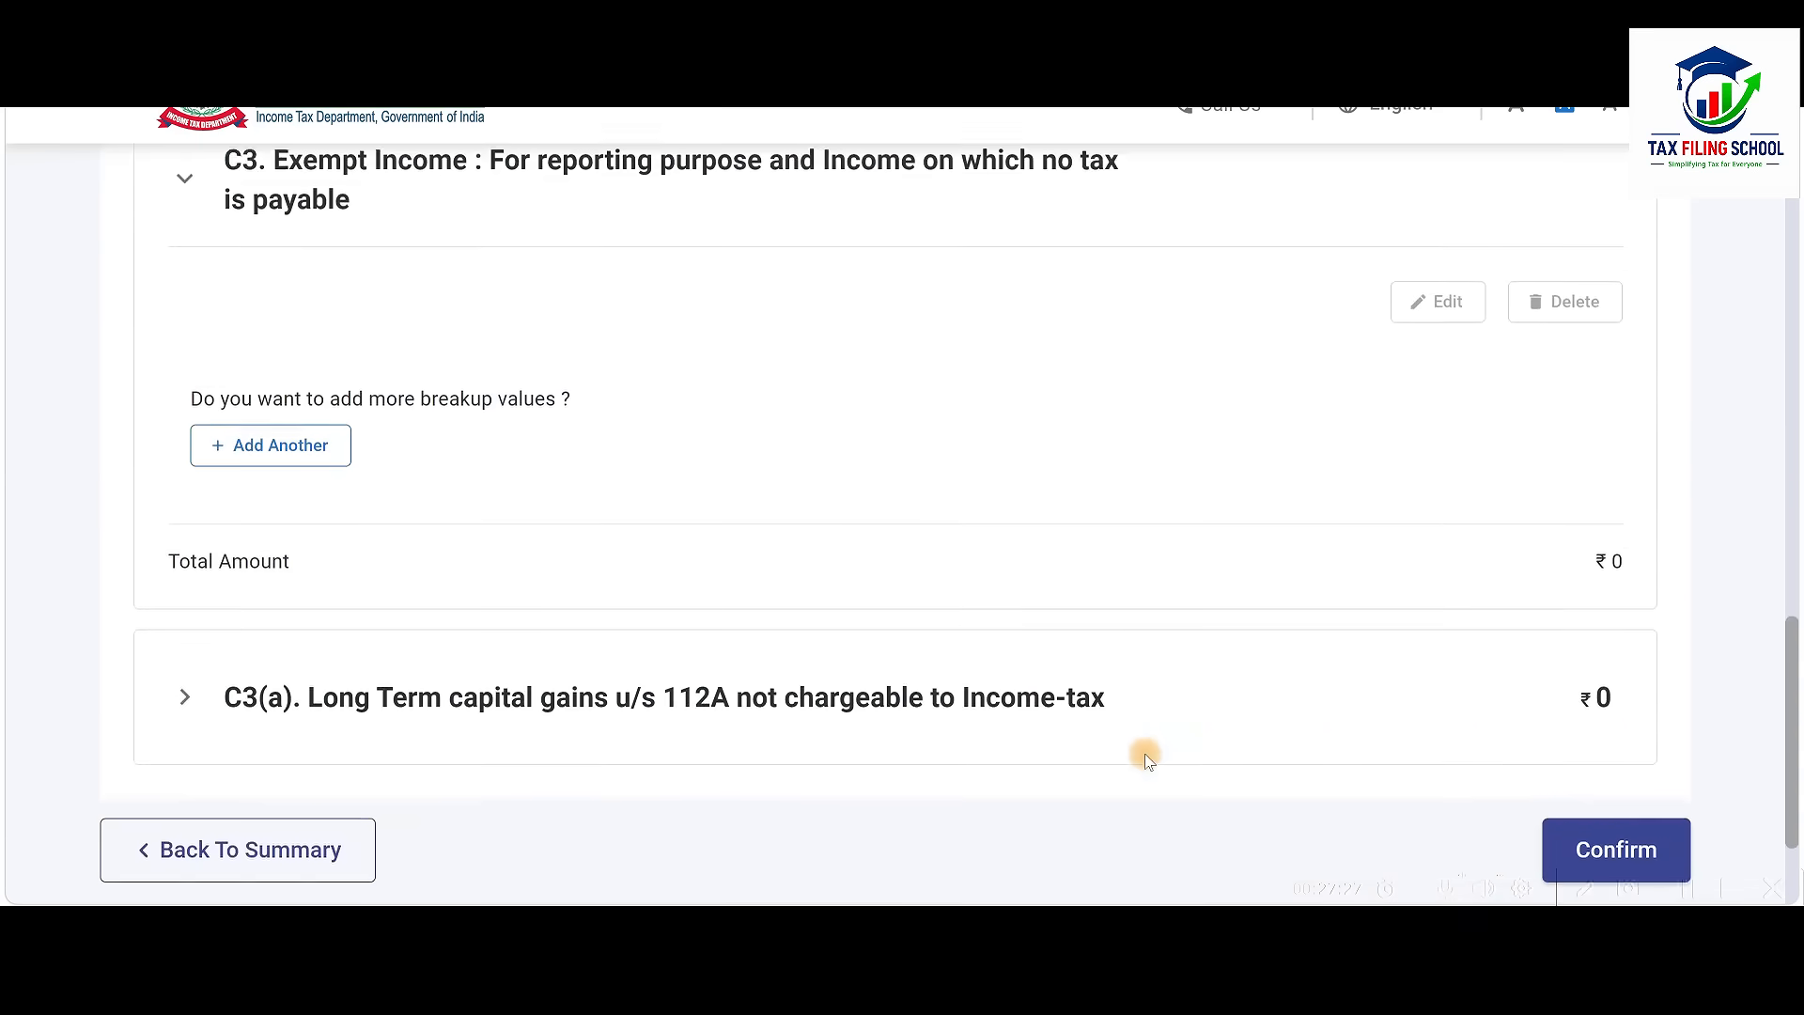
Collapse Exempt Income and check the C3(a) 112A sale and acquisition amounts are 0
click(1069, 250)
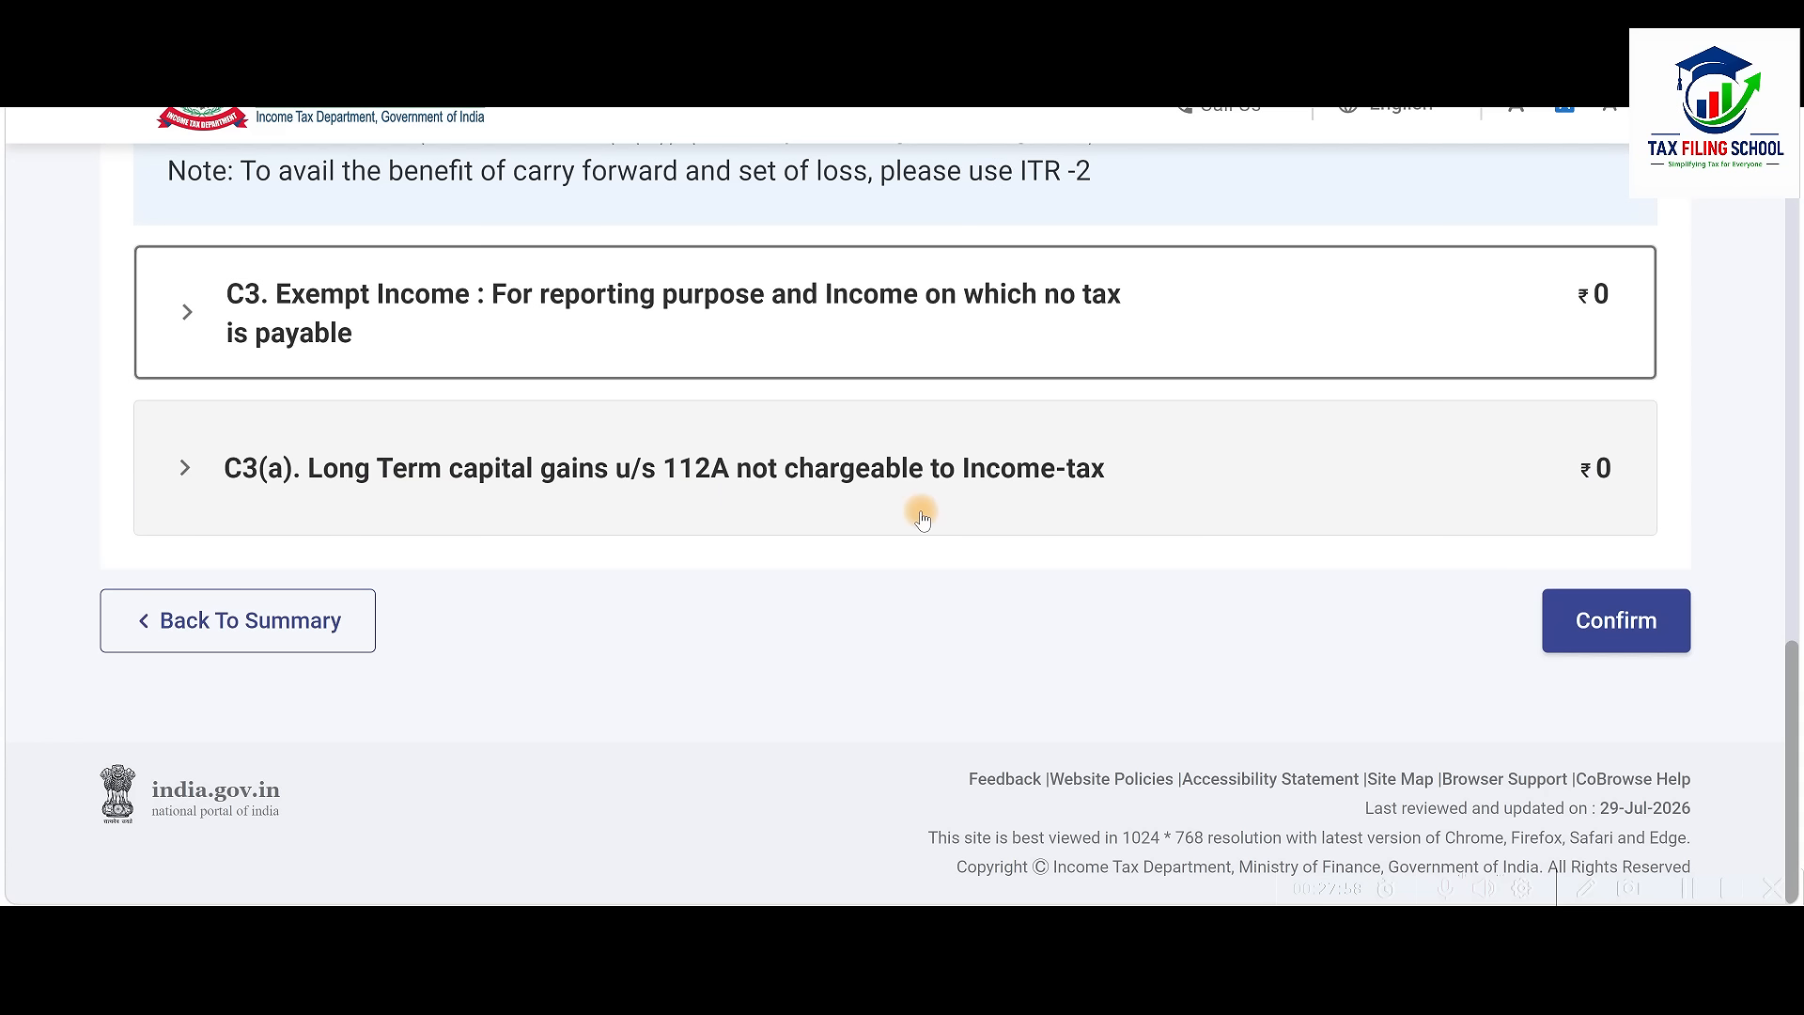
click(963, 477)
scroll(963, 479, down, 2)
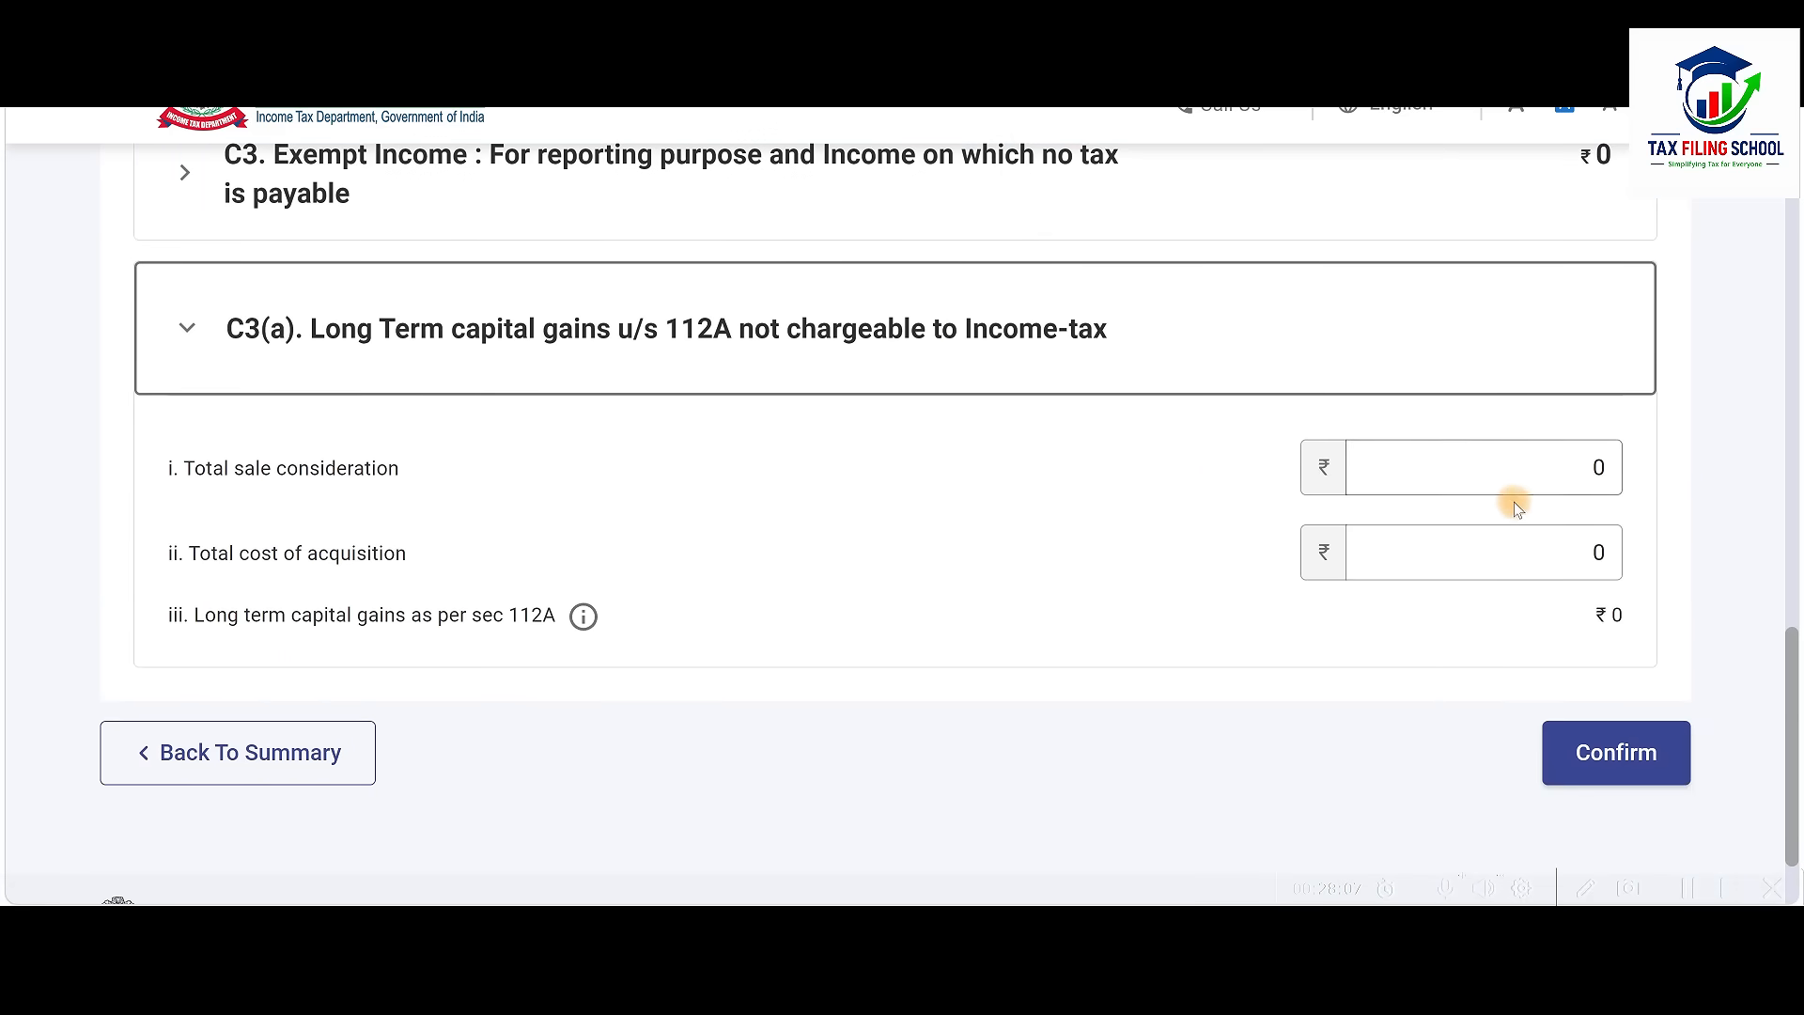
click(1479, 473)
click(1478, 473)
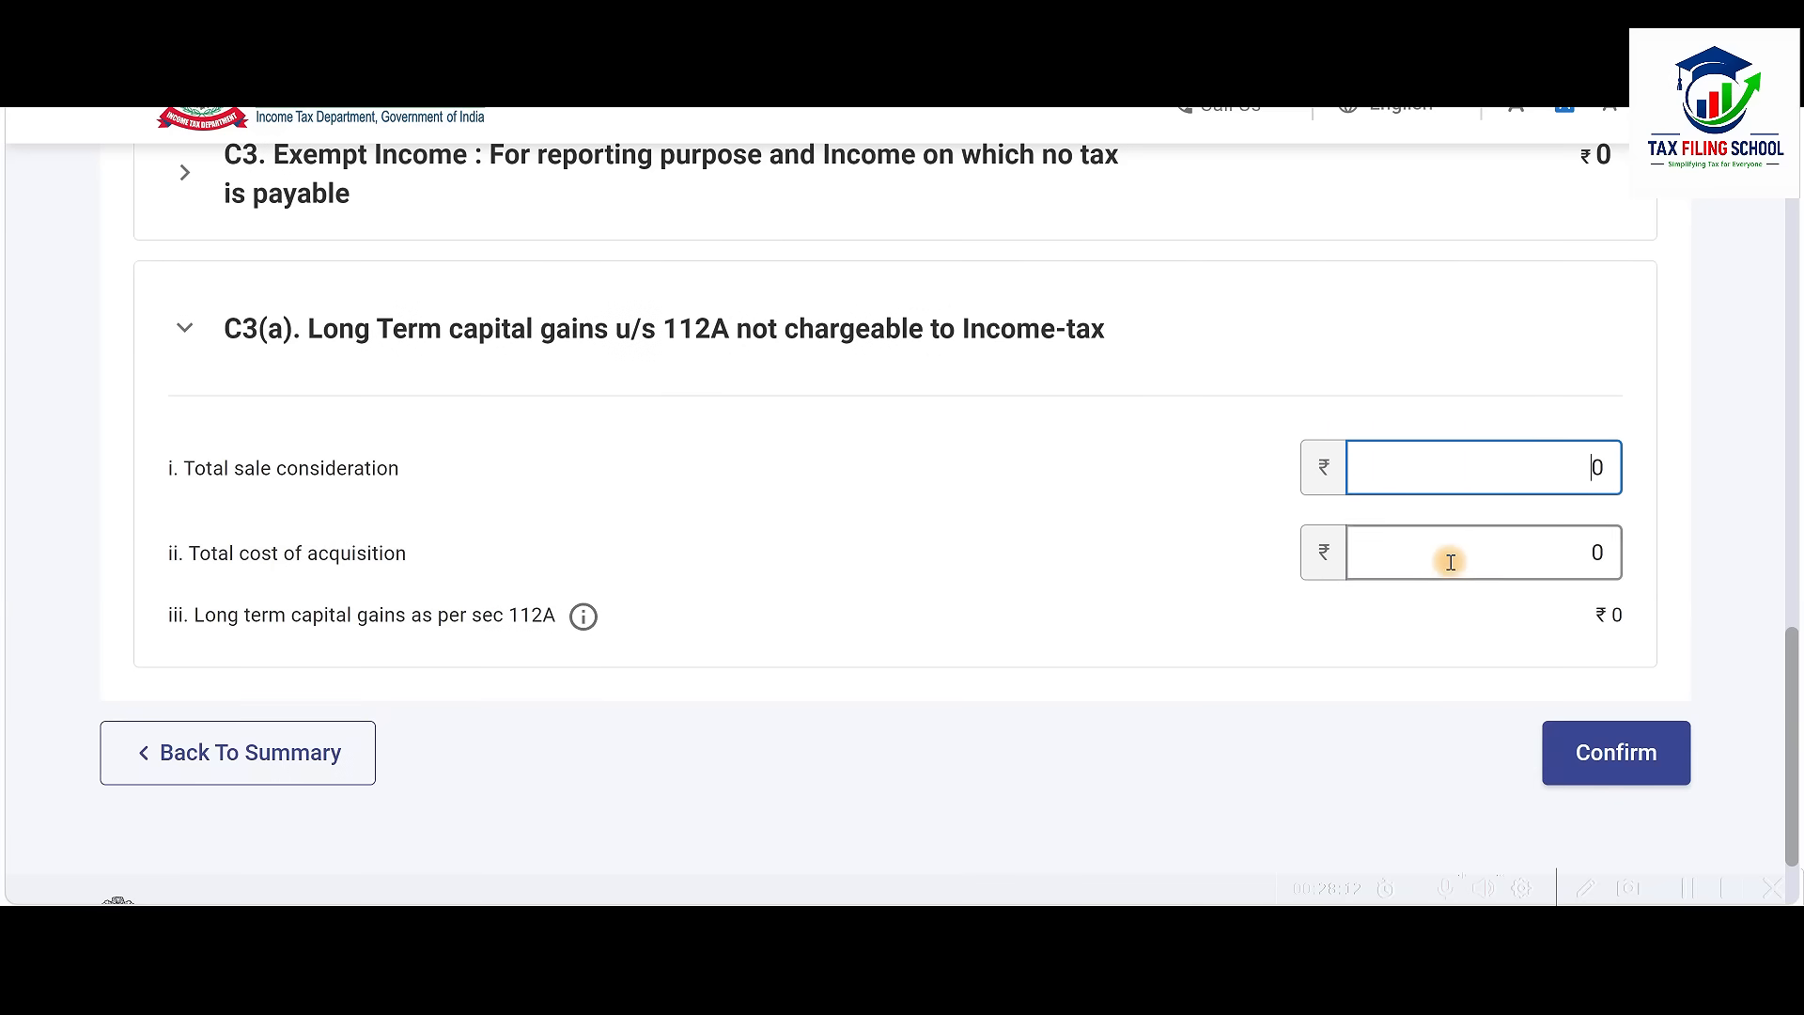
click(1489, 558)
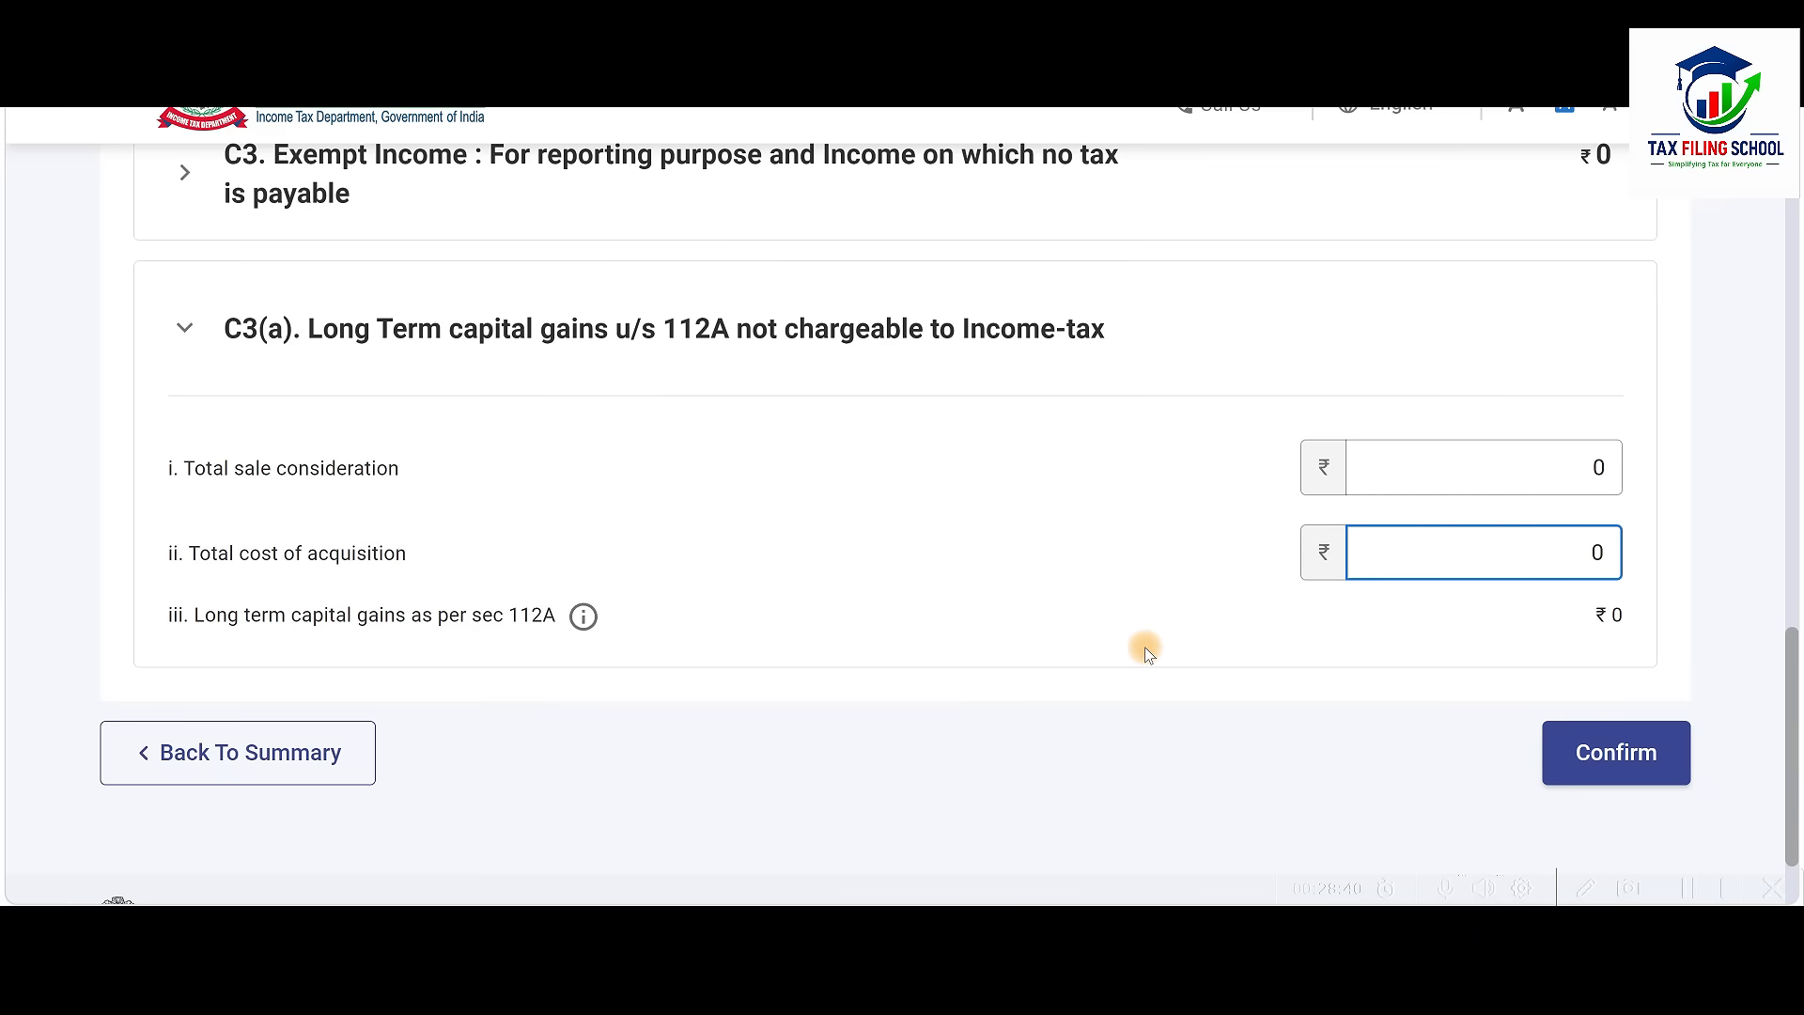
Confirm the Gross Total Income of ₹15,40,437
scroll(1144, 644, up, 3)
scroll(1146, 655, up, 7)
scroll(1147, 655, down, 8)
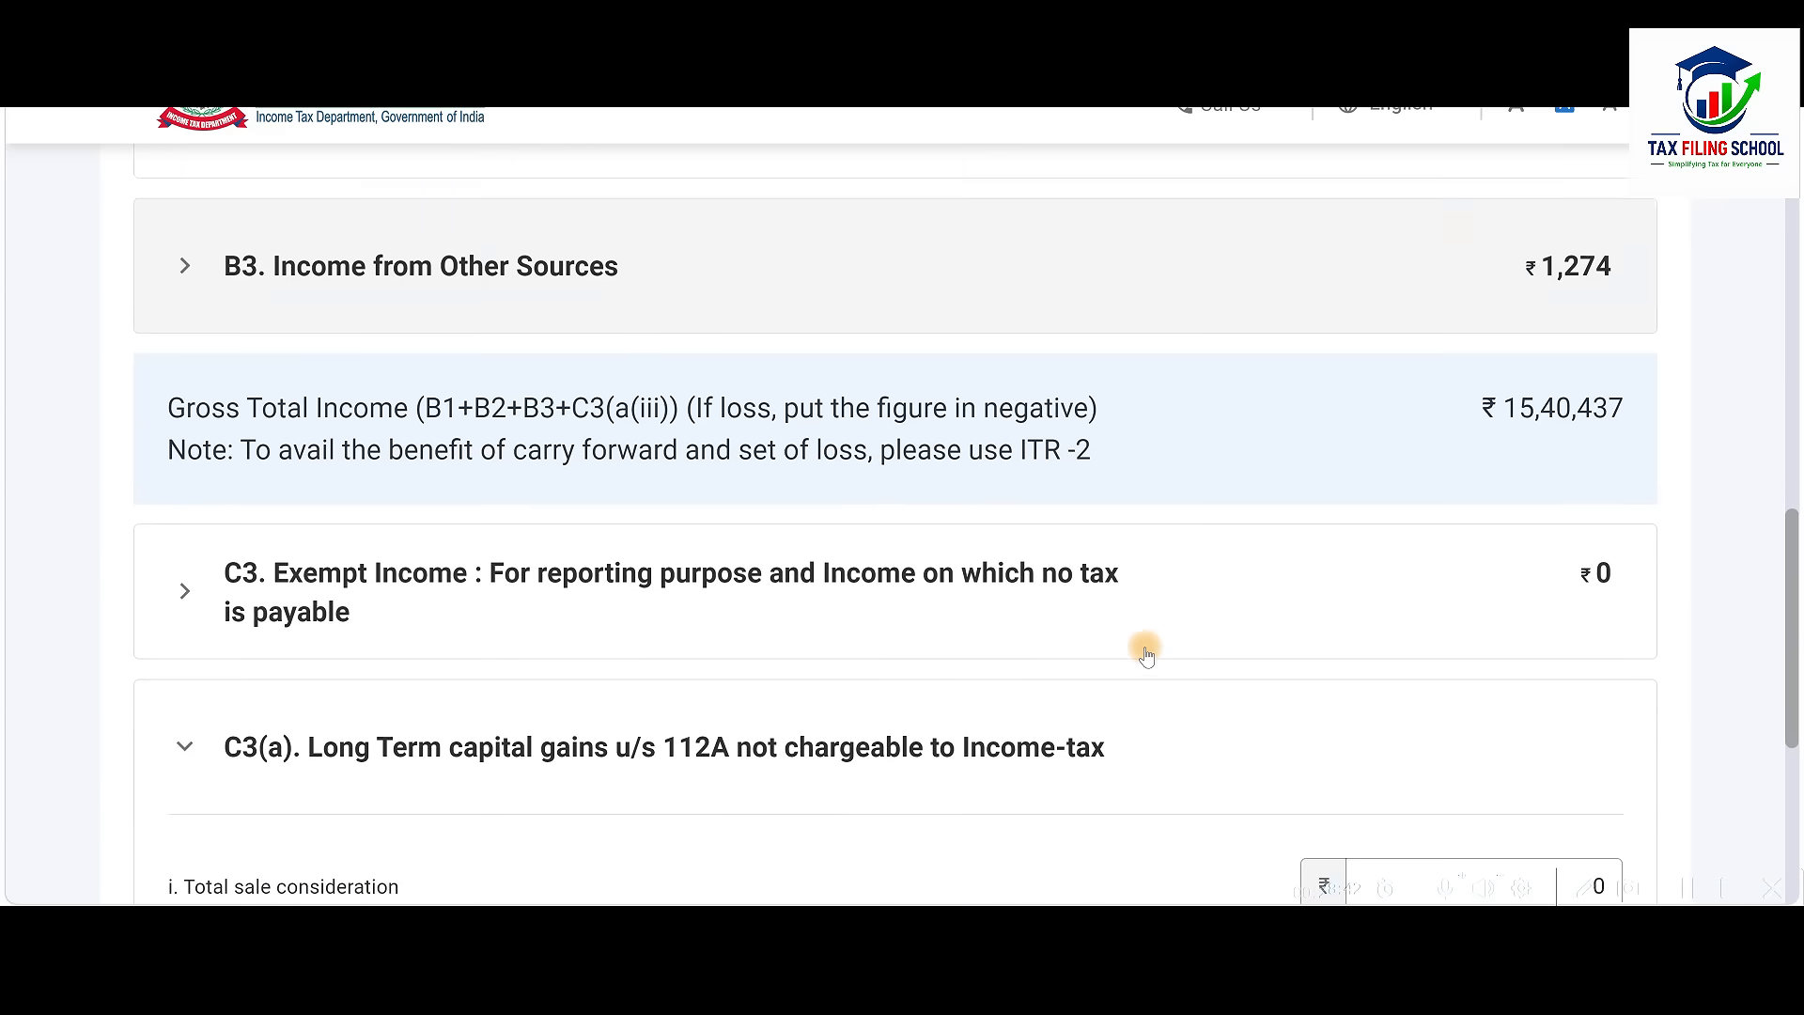
scroll(1146, 655, down, 2)
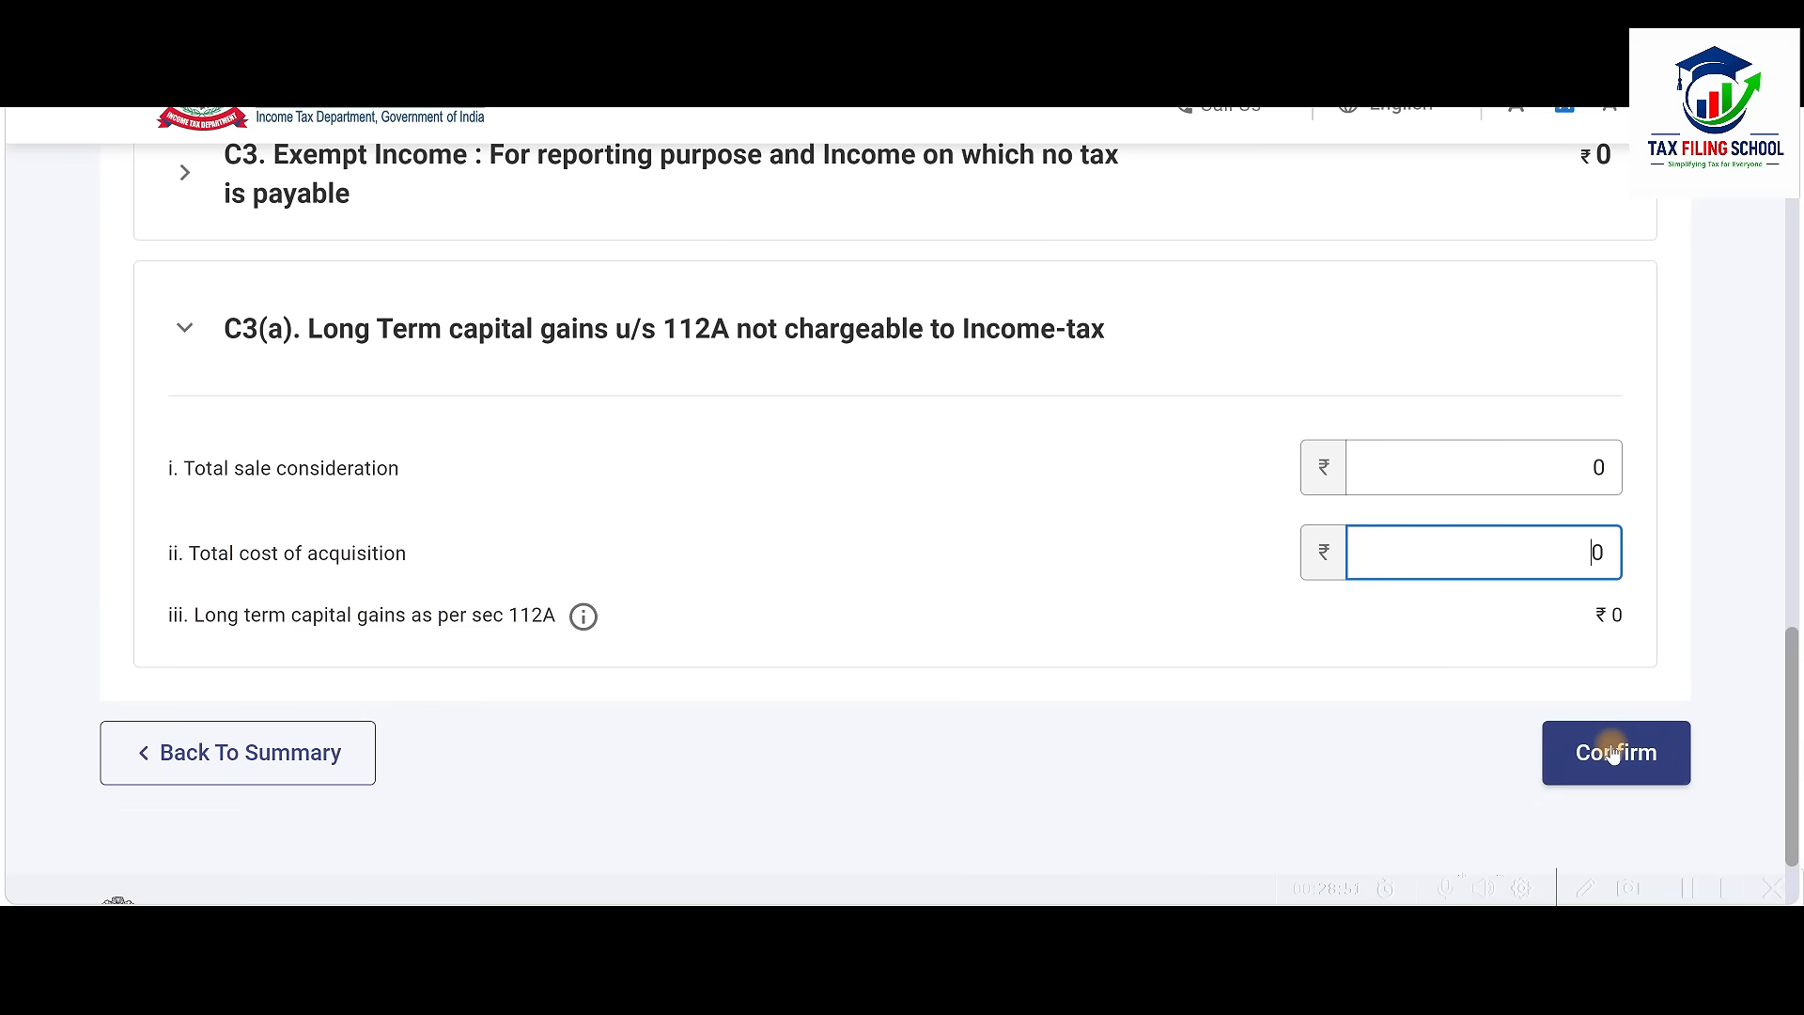
click(1613, 753)
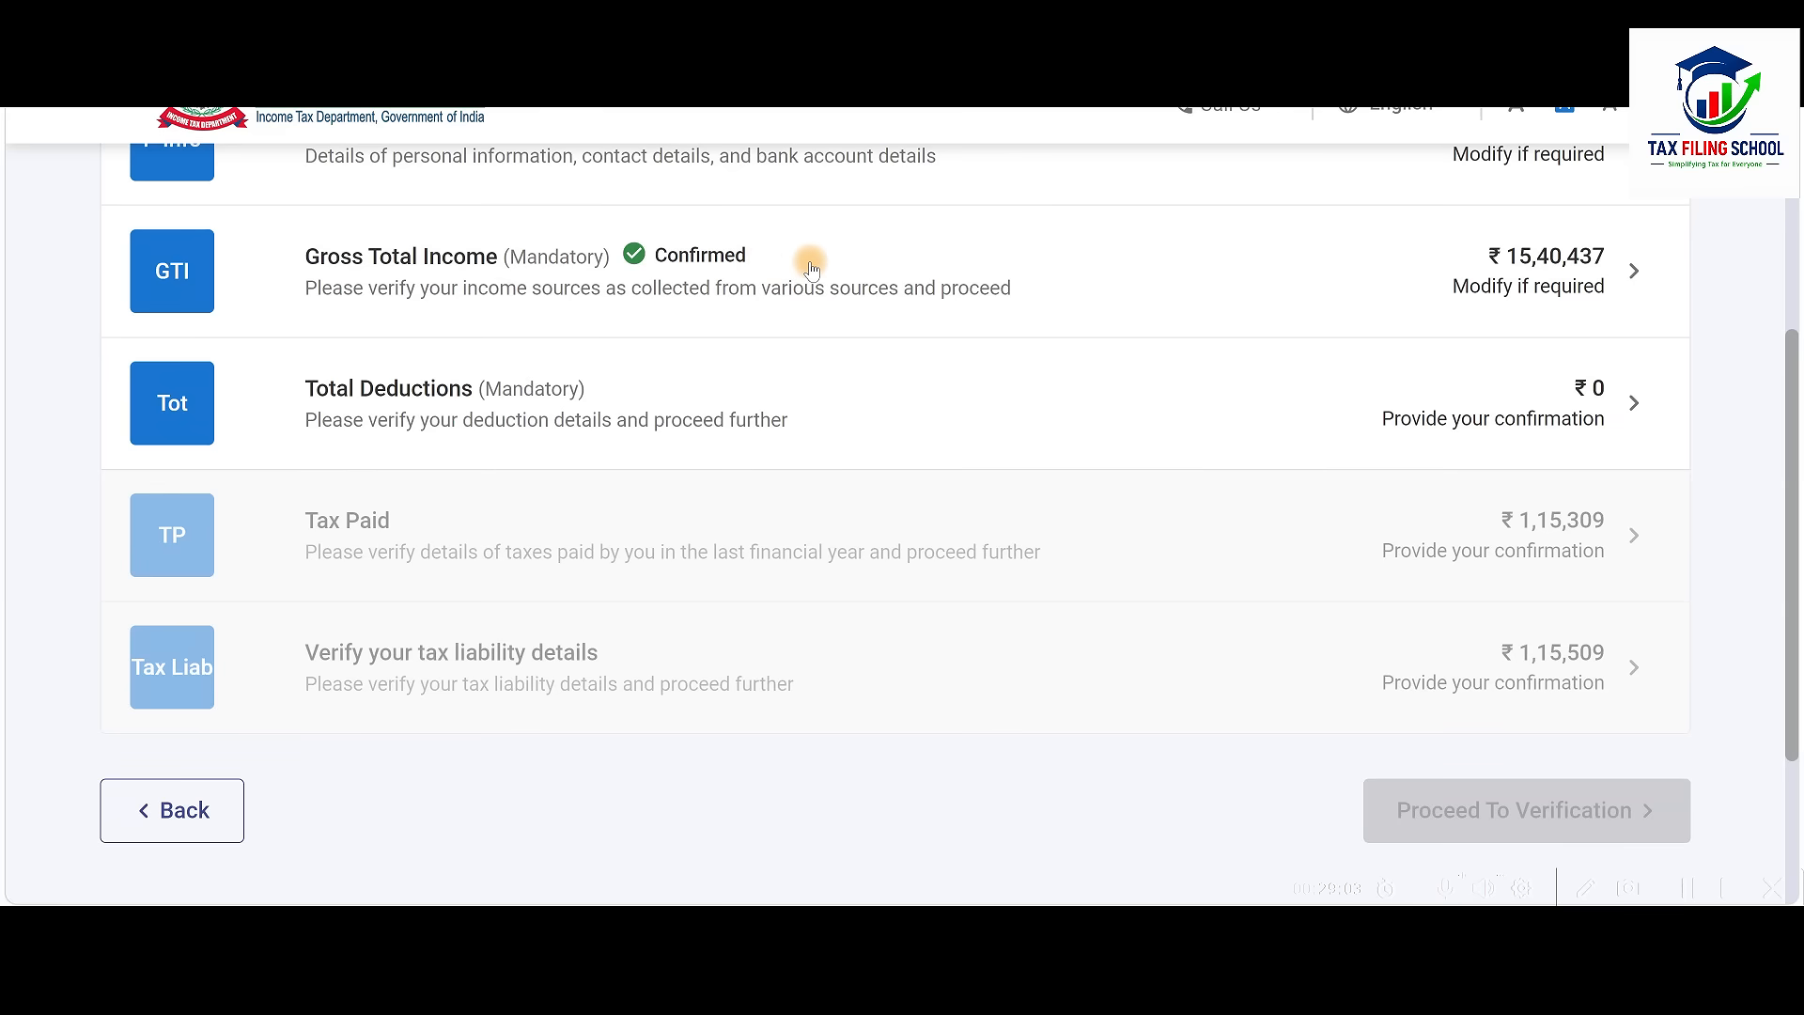
Enter a 50000 employer pension contribution under 80CCD(2) in Total Deductions and save it
click(1028, 431)
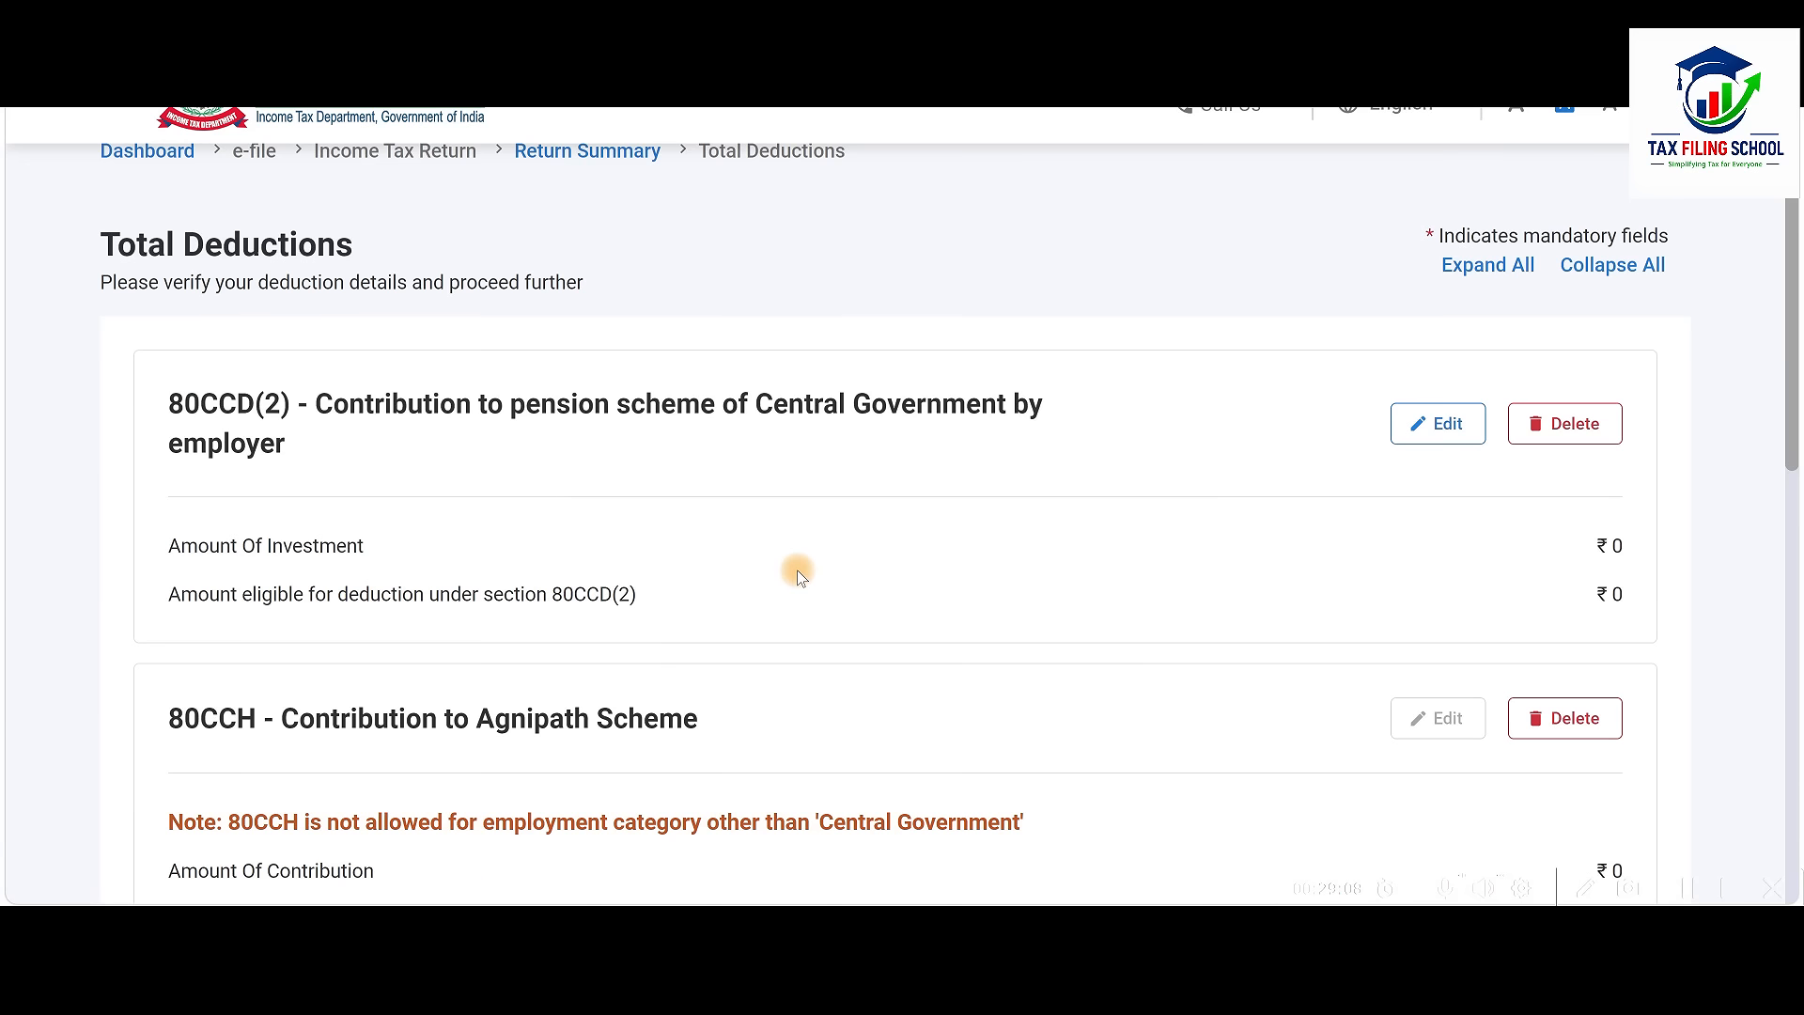
scroll(798, 576, down, 10)
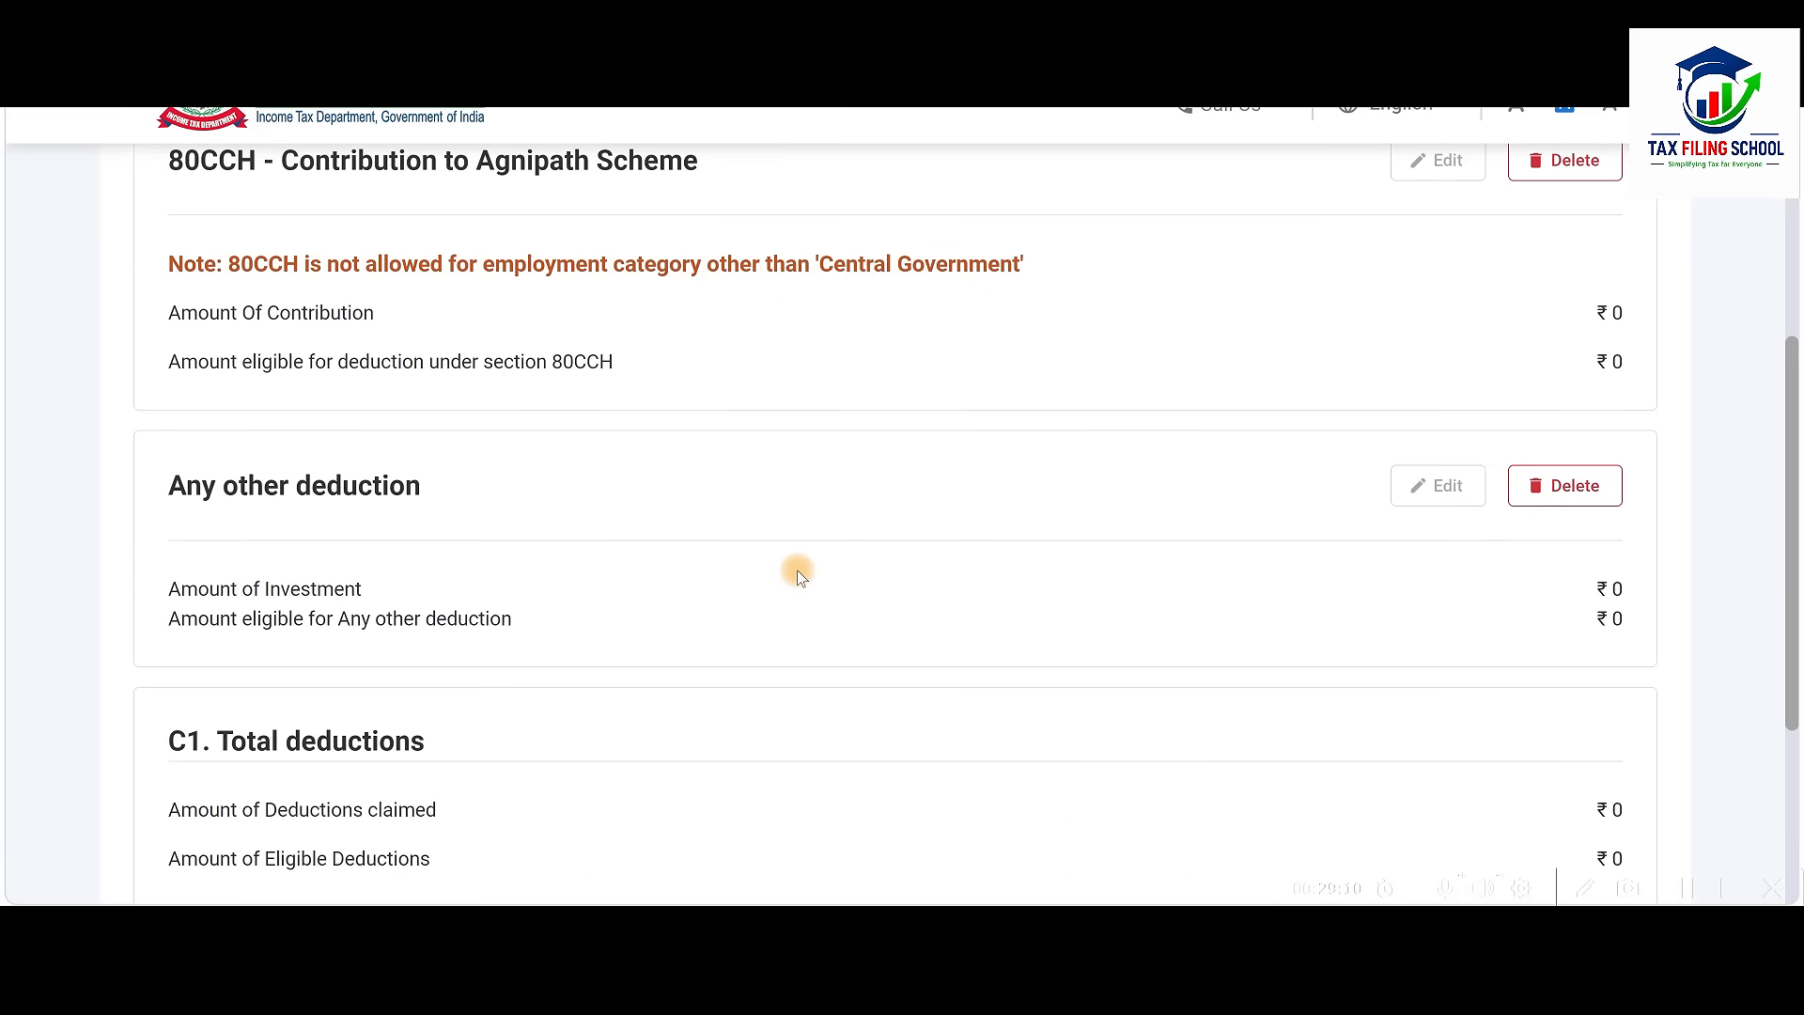
scroll(798, 576, up, 6)
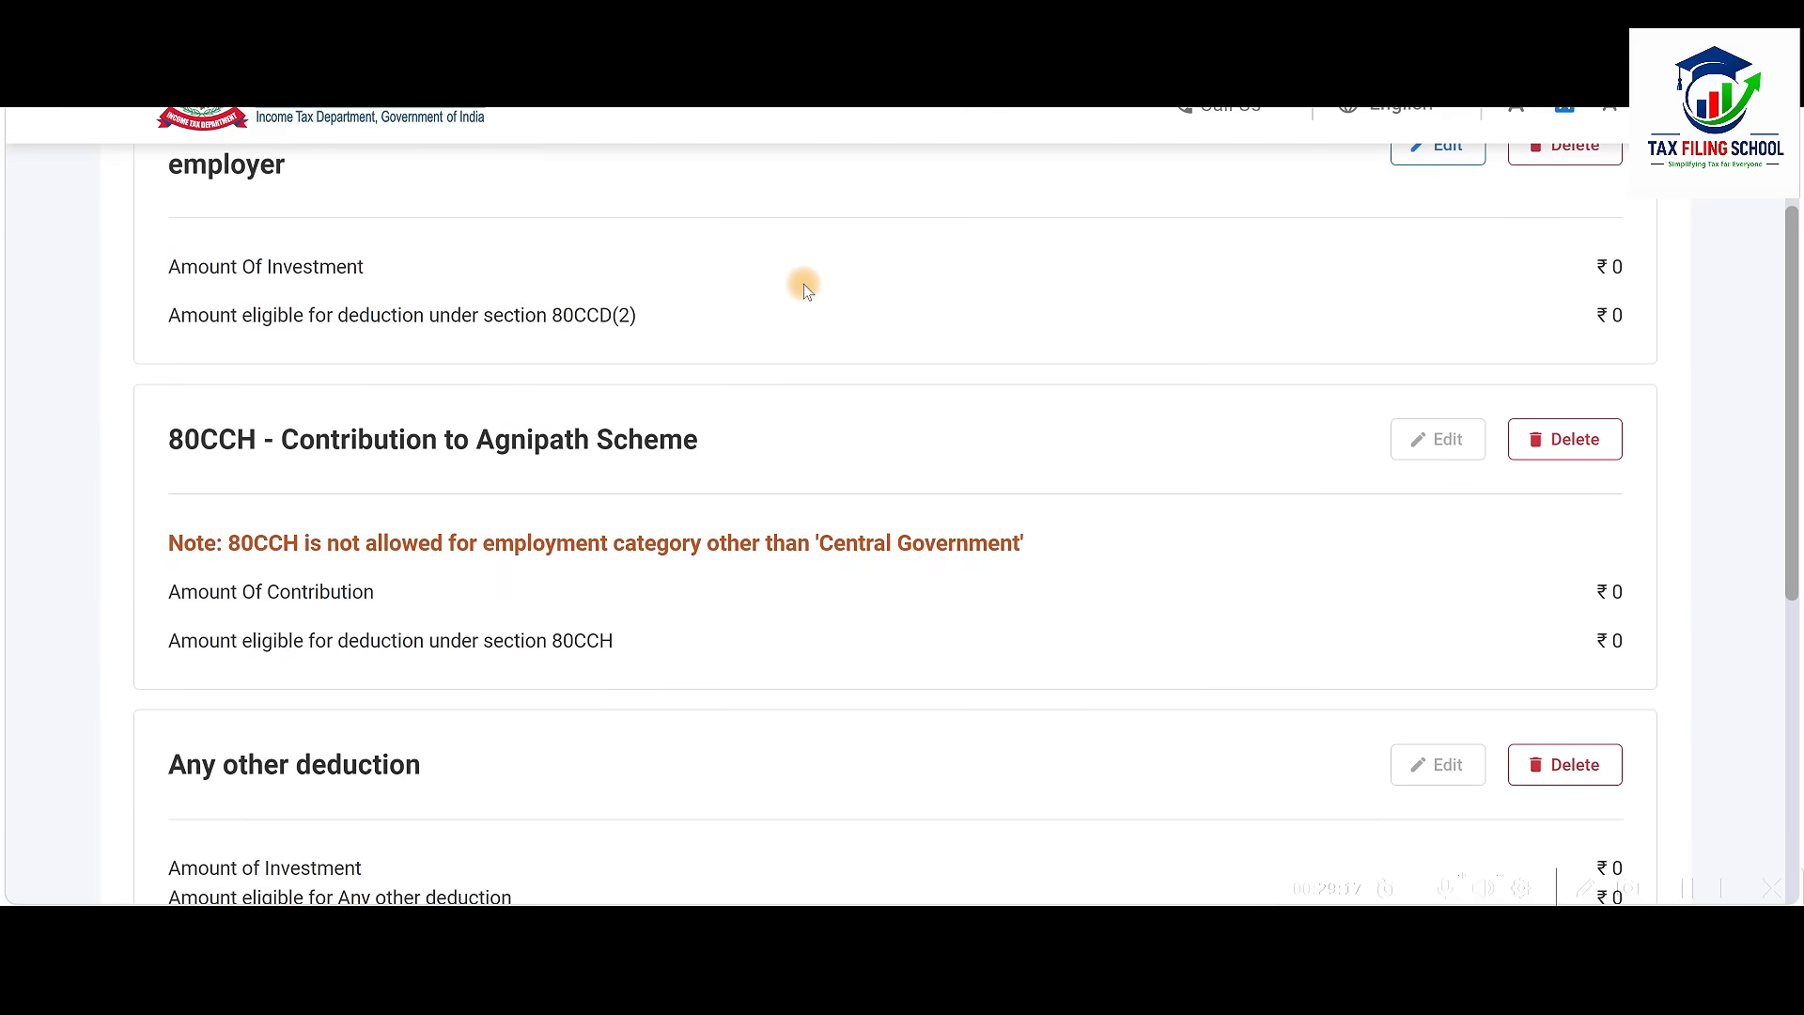
scroll(805, 282, down, 2)
scroll(680, 516, up, 5)
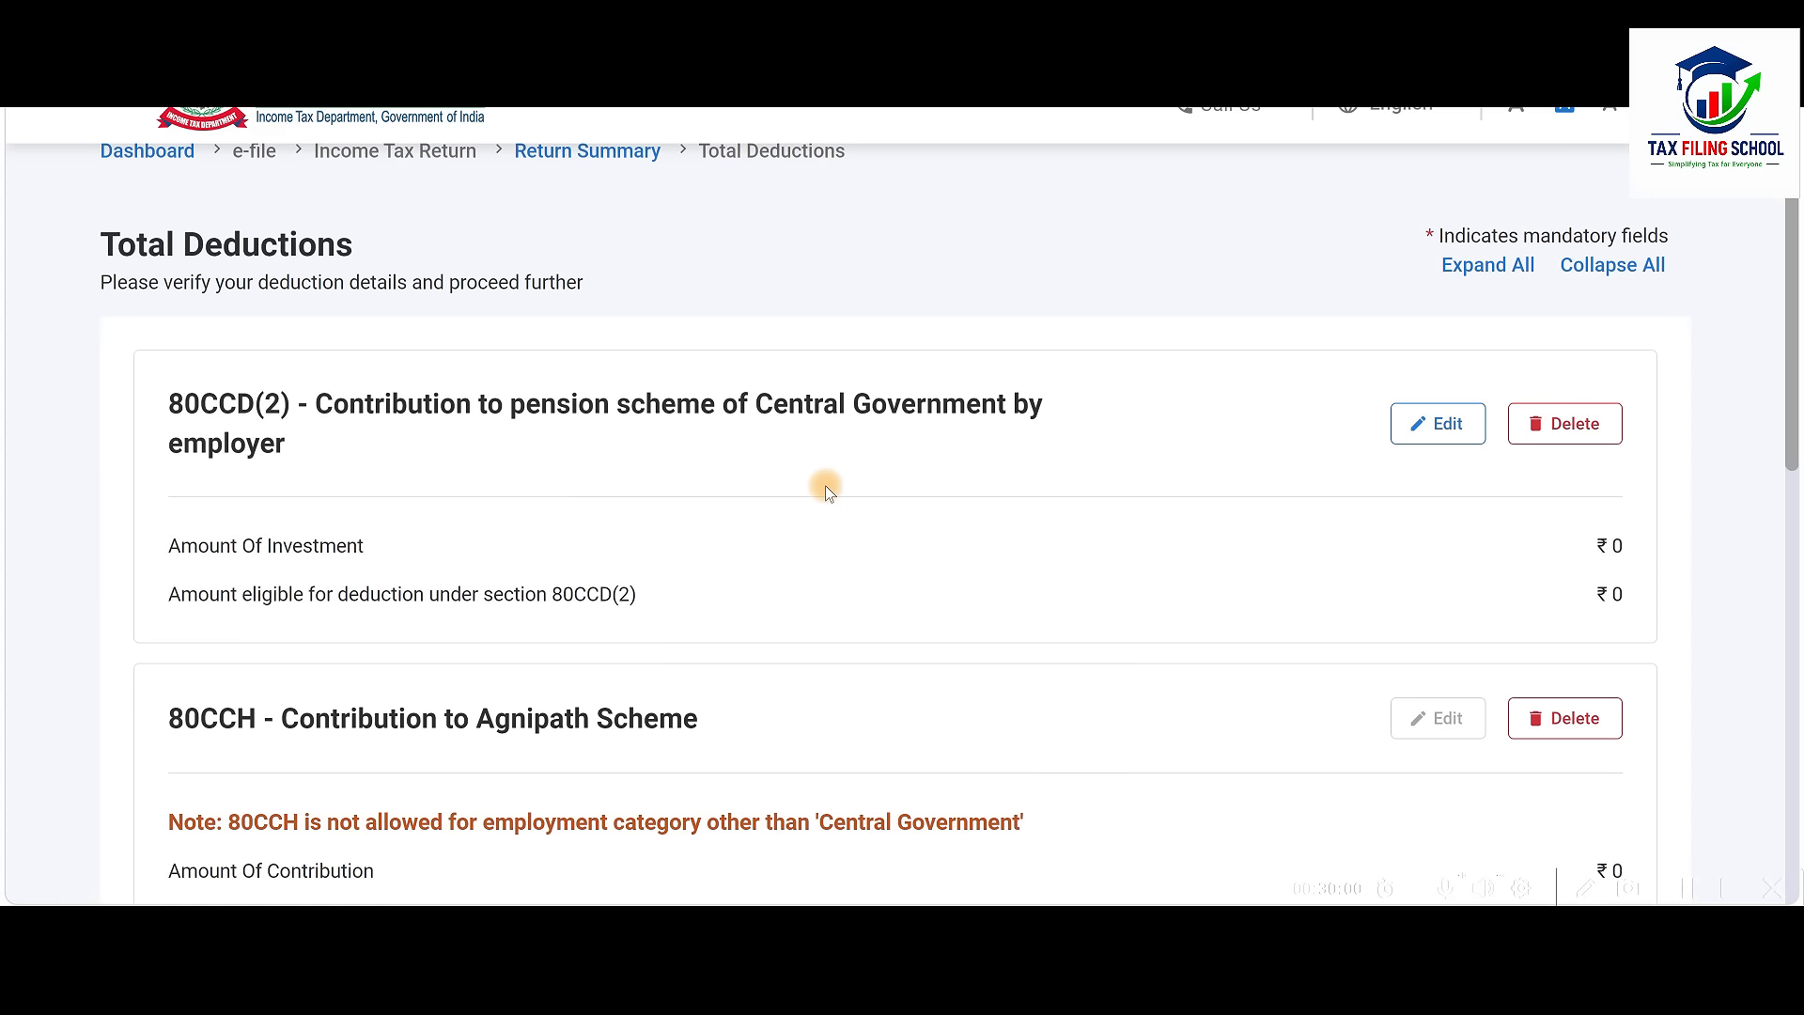
click(1429, 427)
click(1560, 495)
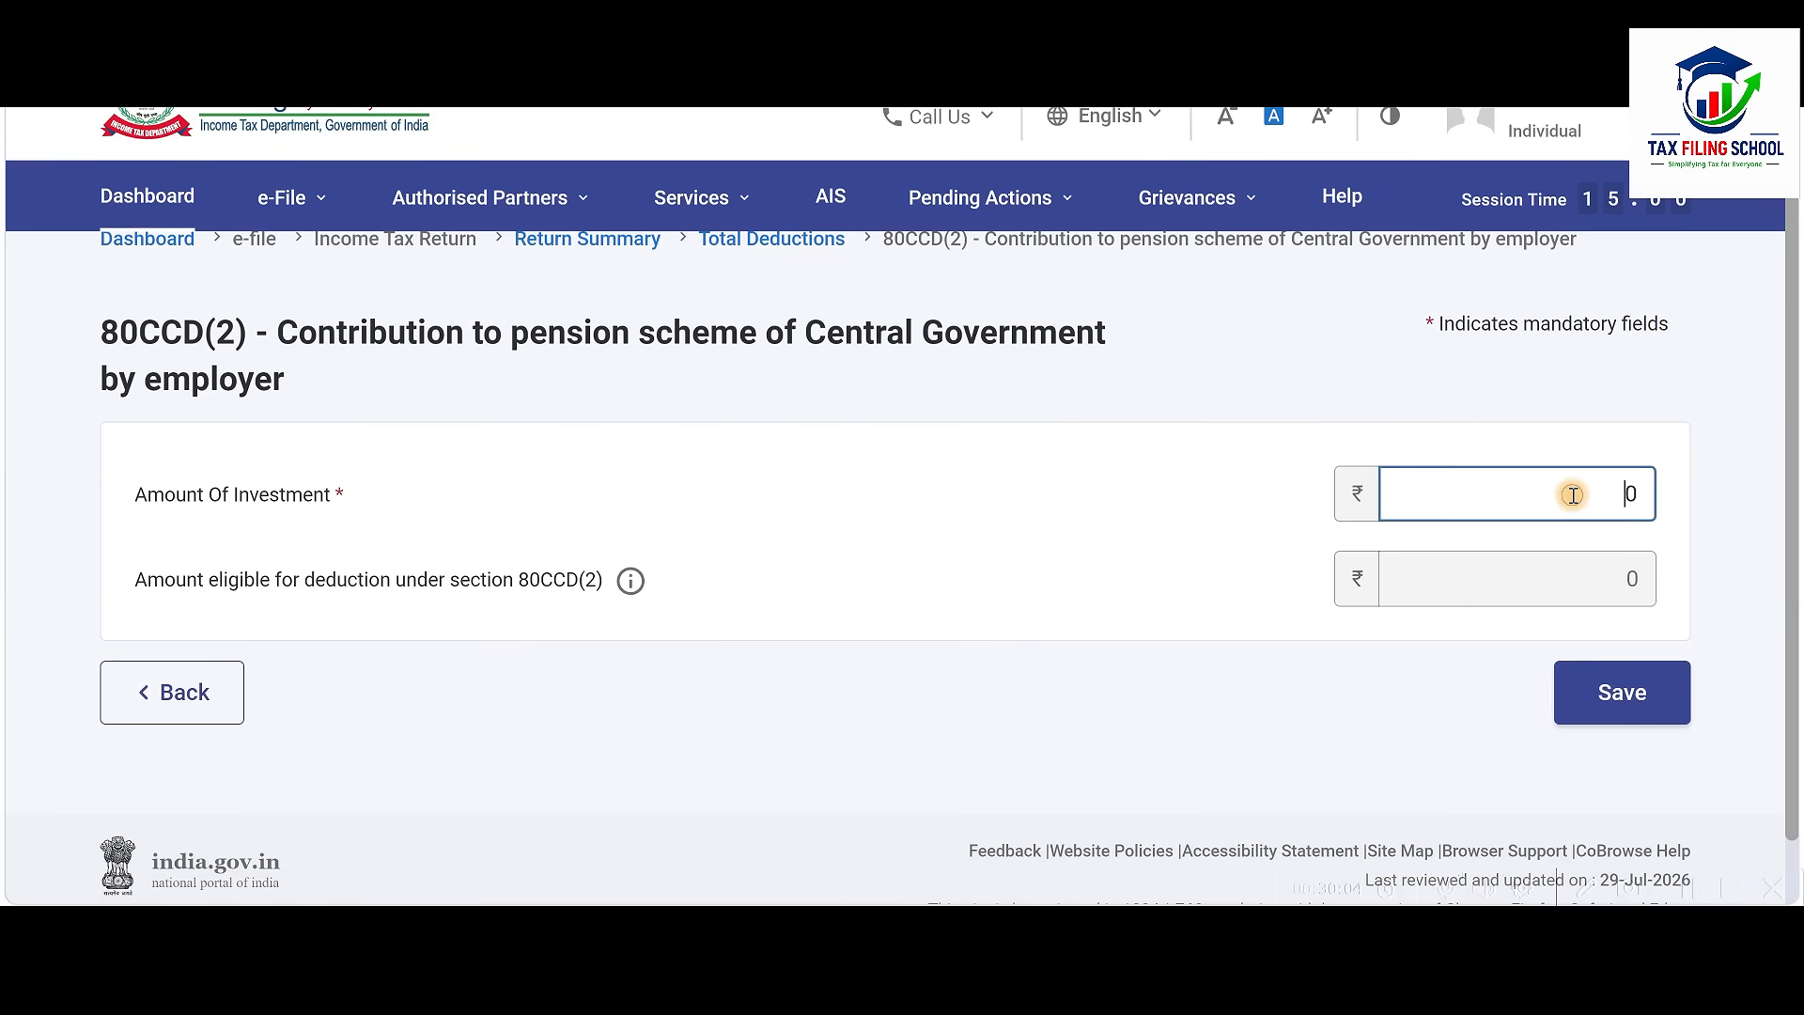
click(1249, 535)
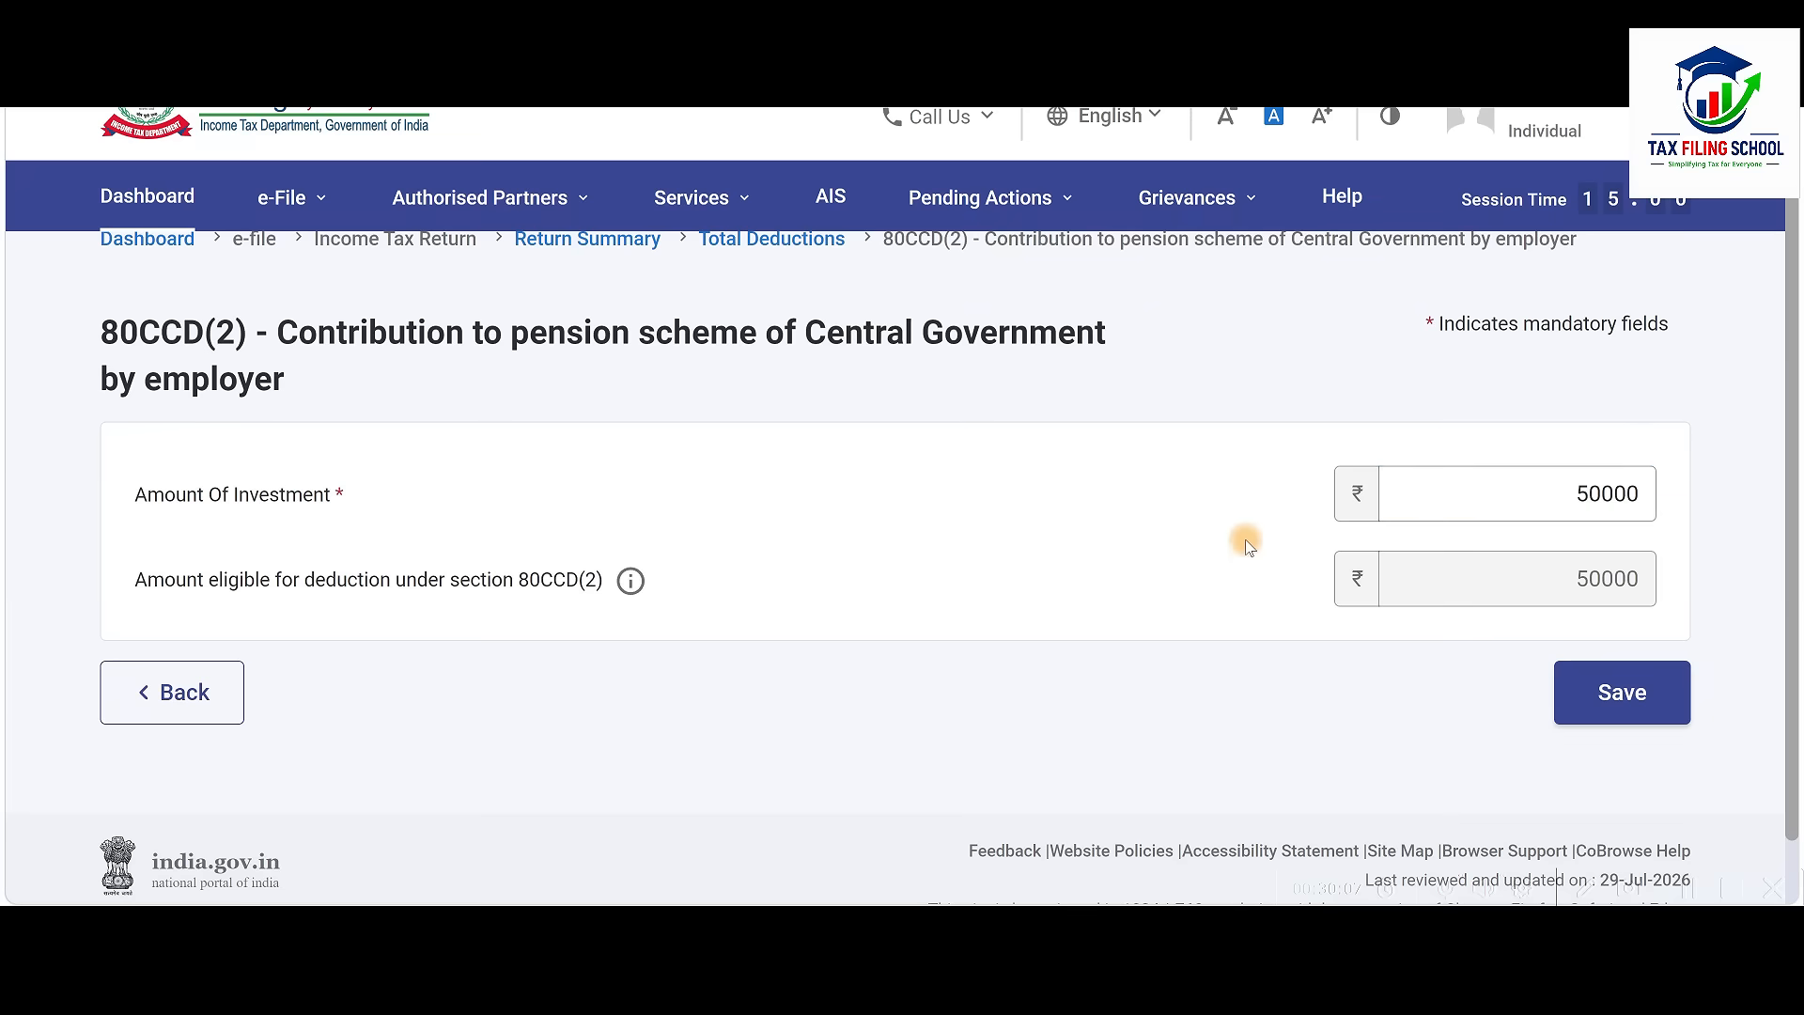
click(1646, 693)
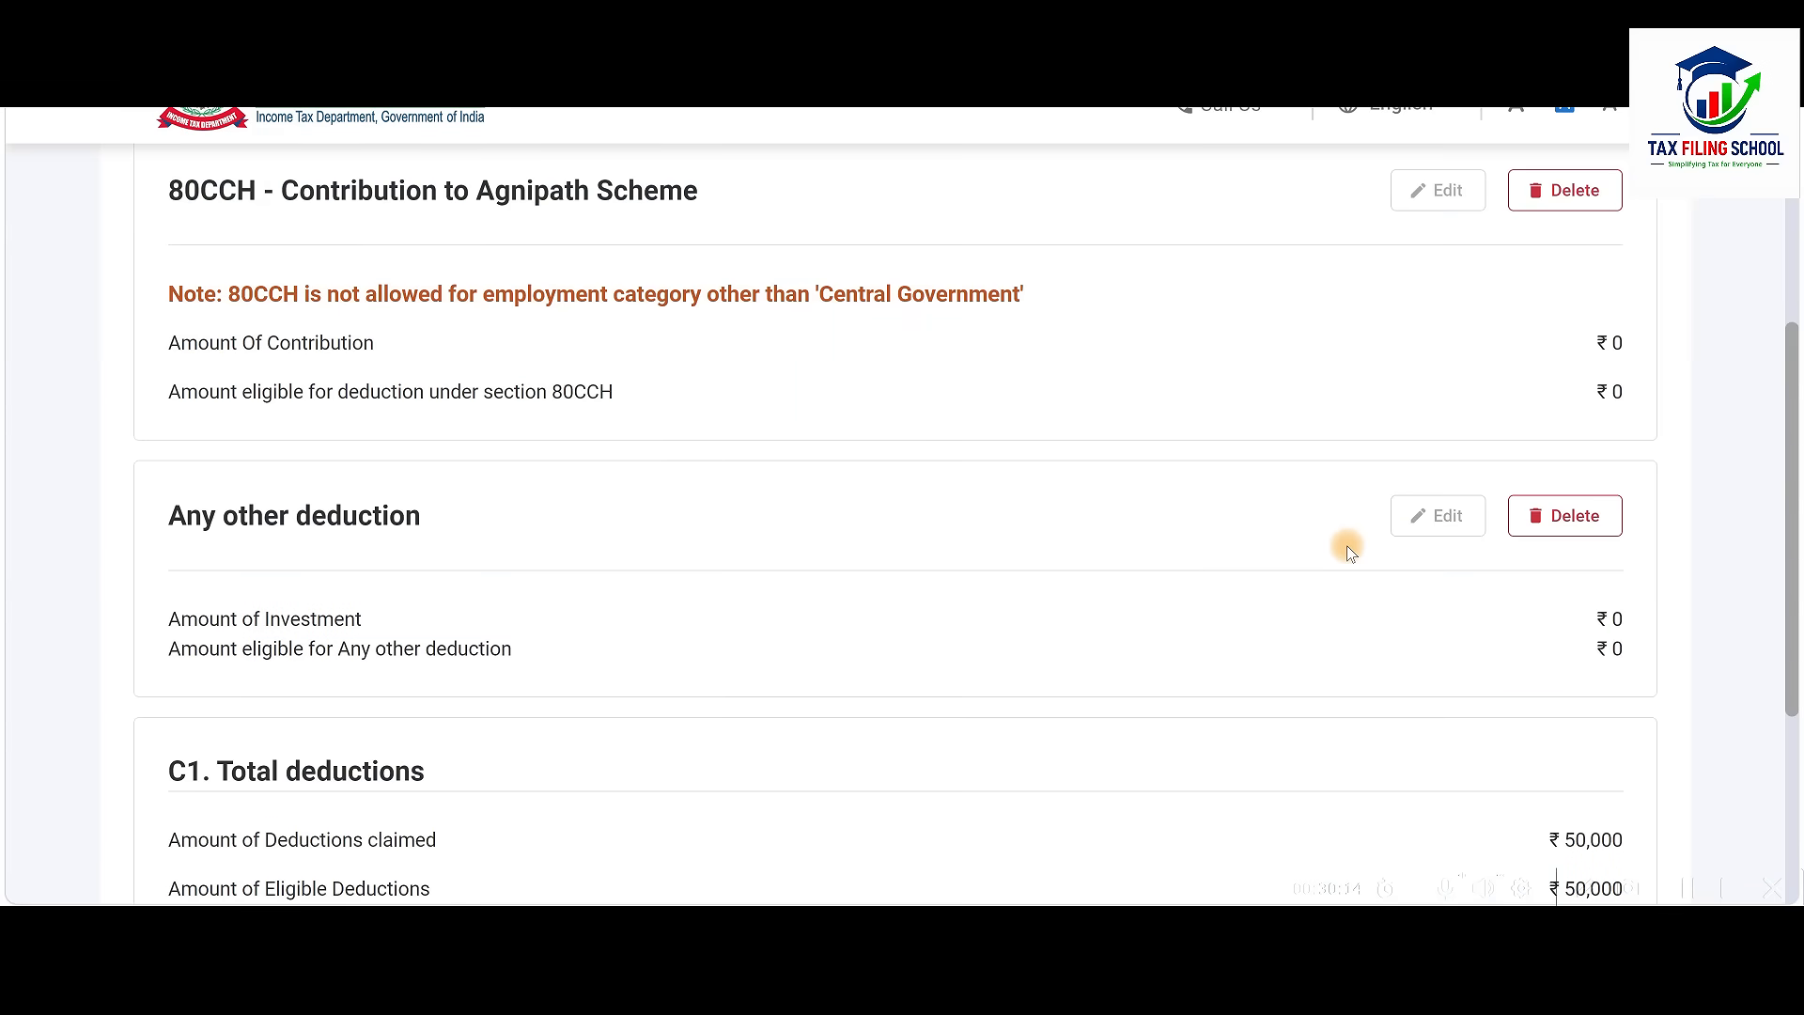
scroll(1349, 552, down, 2)
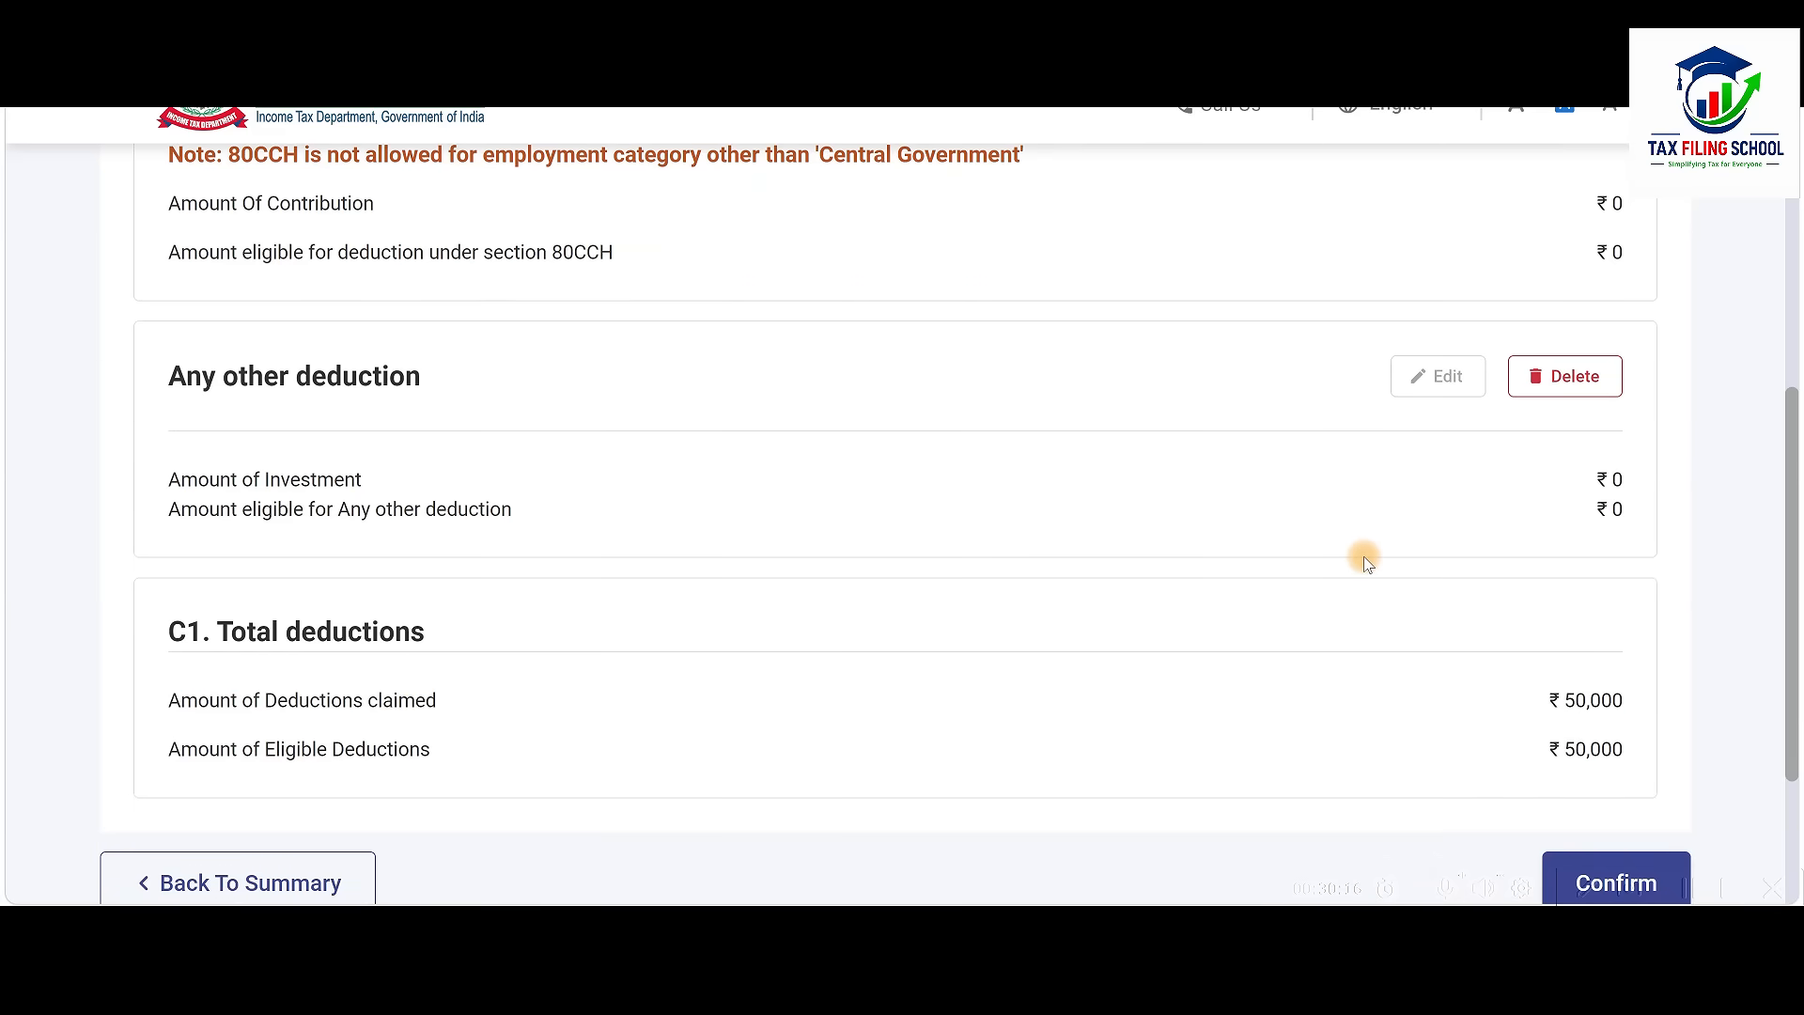
scroll(1368, 562, down, 3)
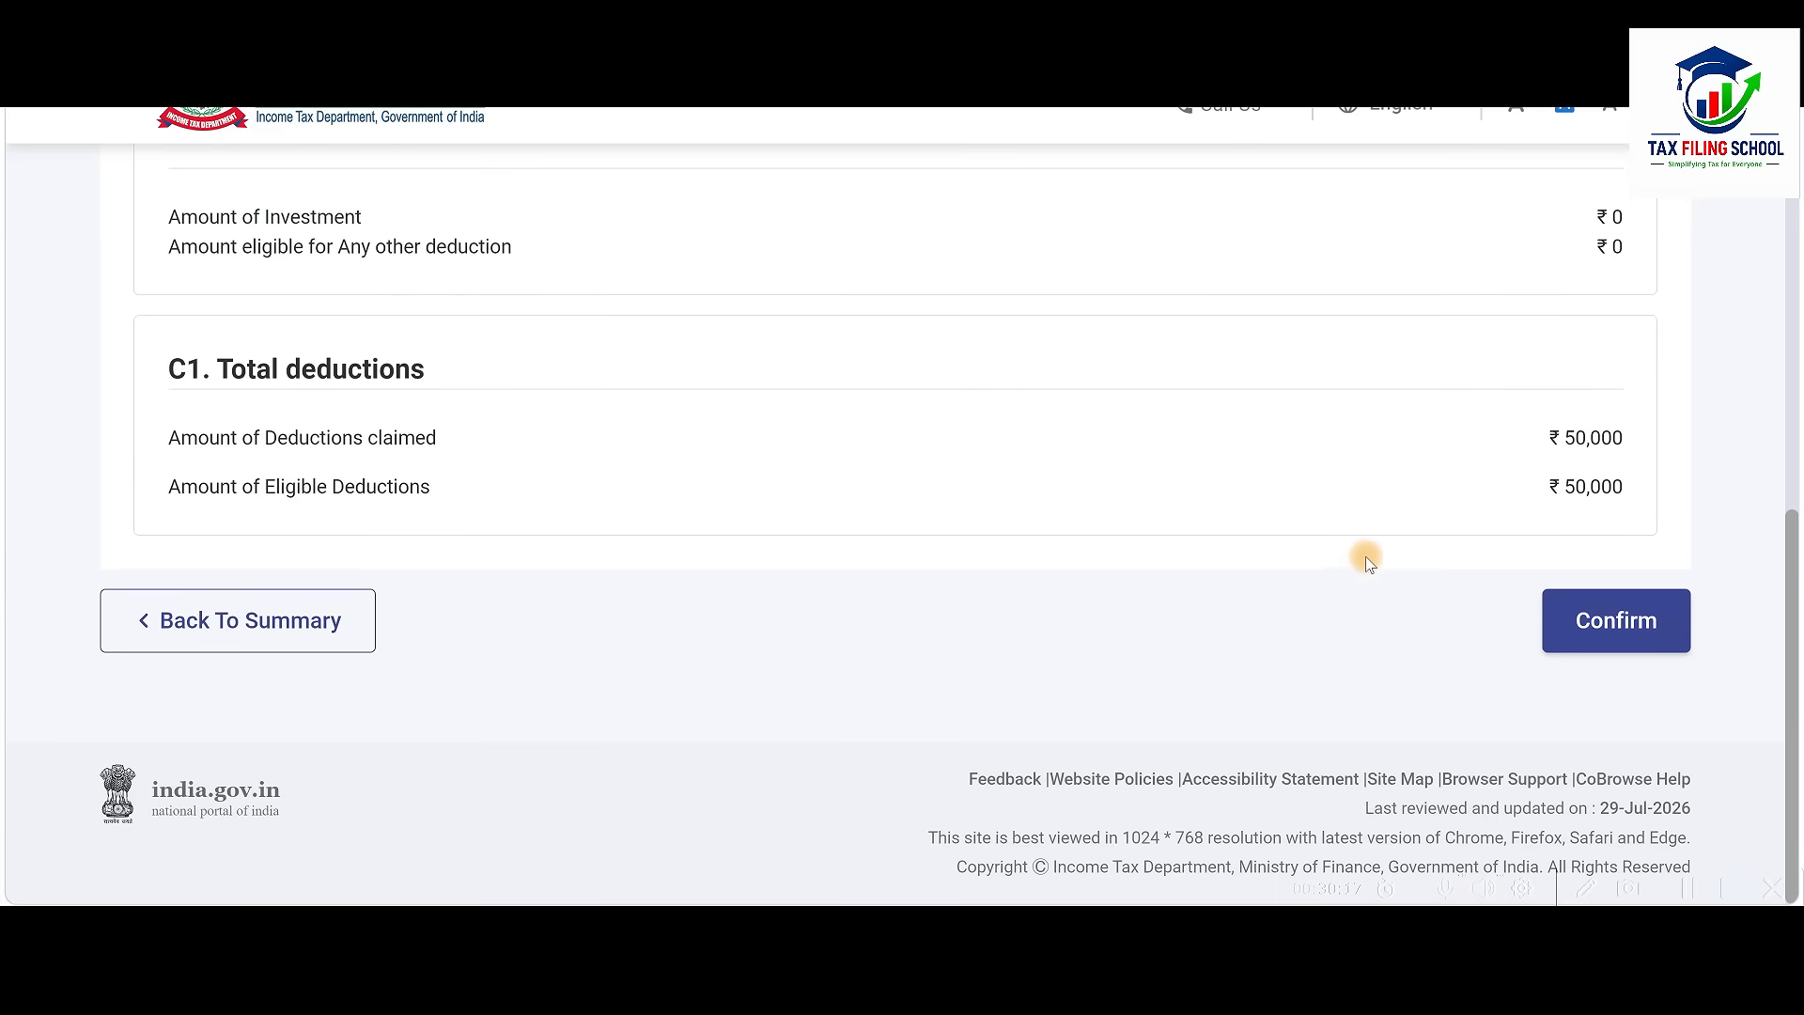
Confirm the ₹50,000 deductions and expand Schedule TDS1 showing salary TDS of 1,15,309
click(1618, 624)
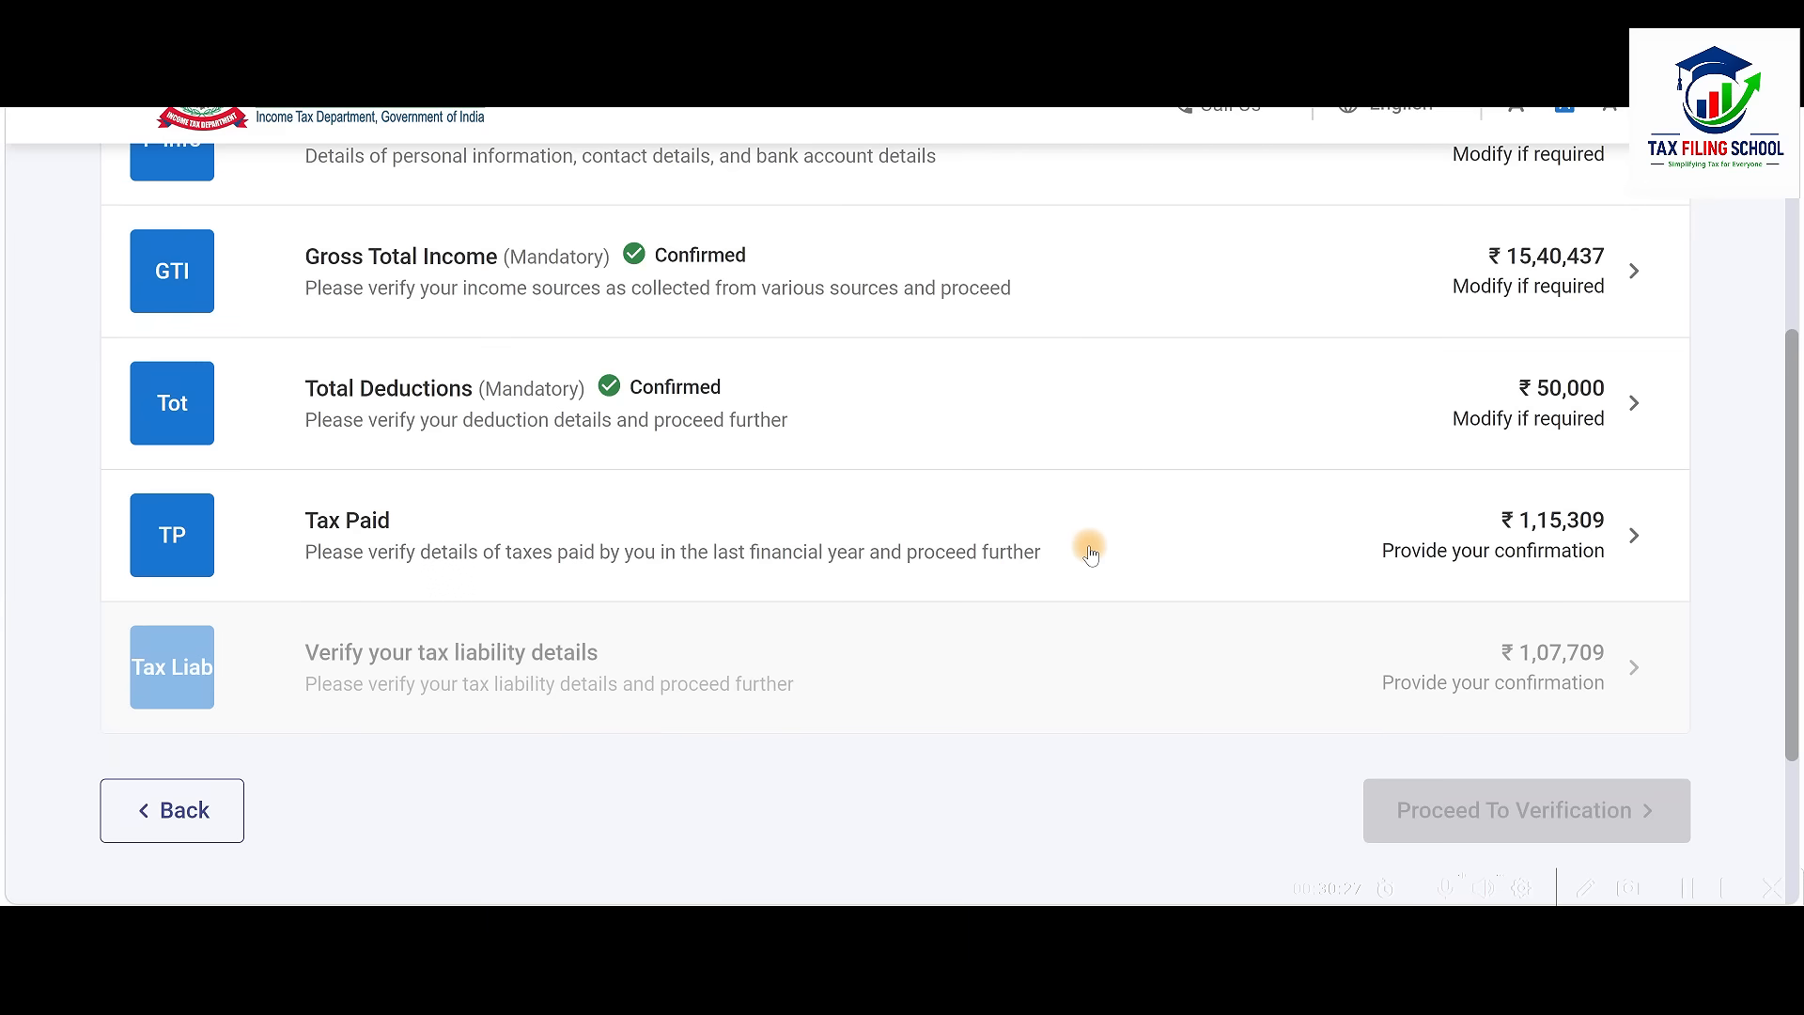
click(1134, 553)
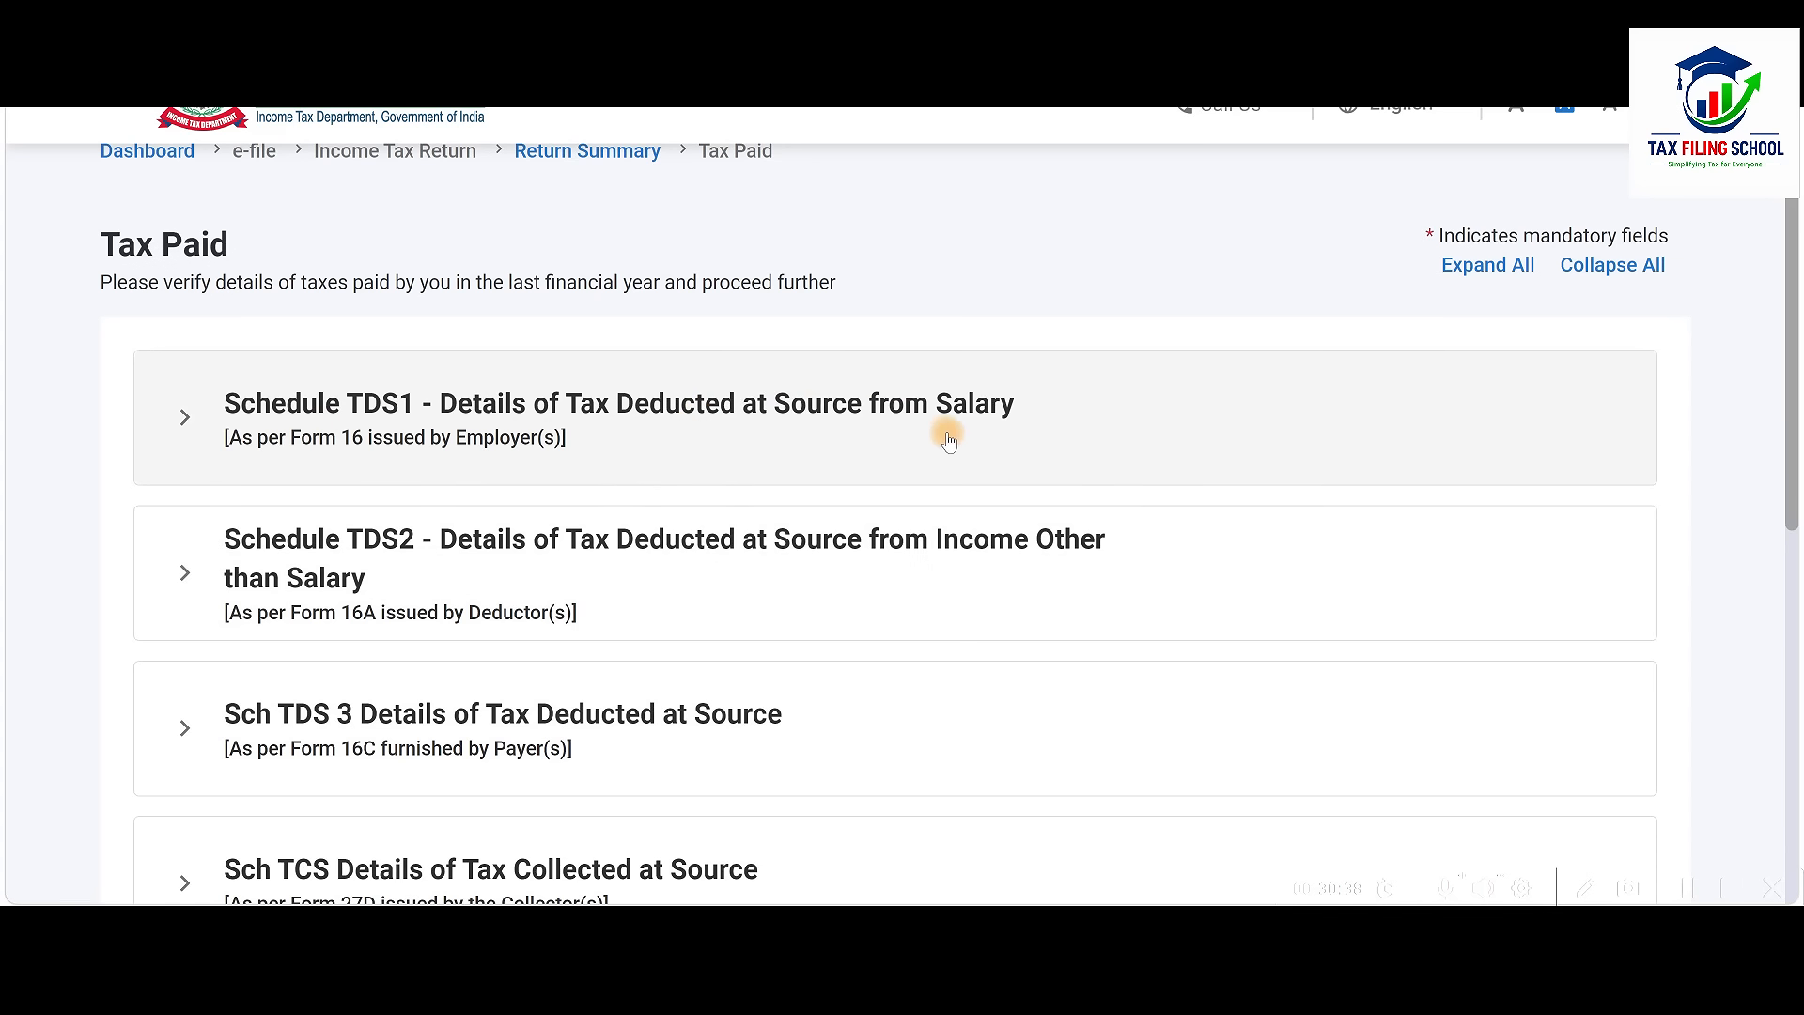
click(991, 440)
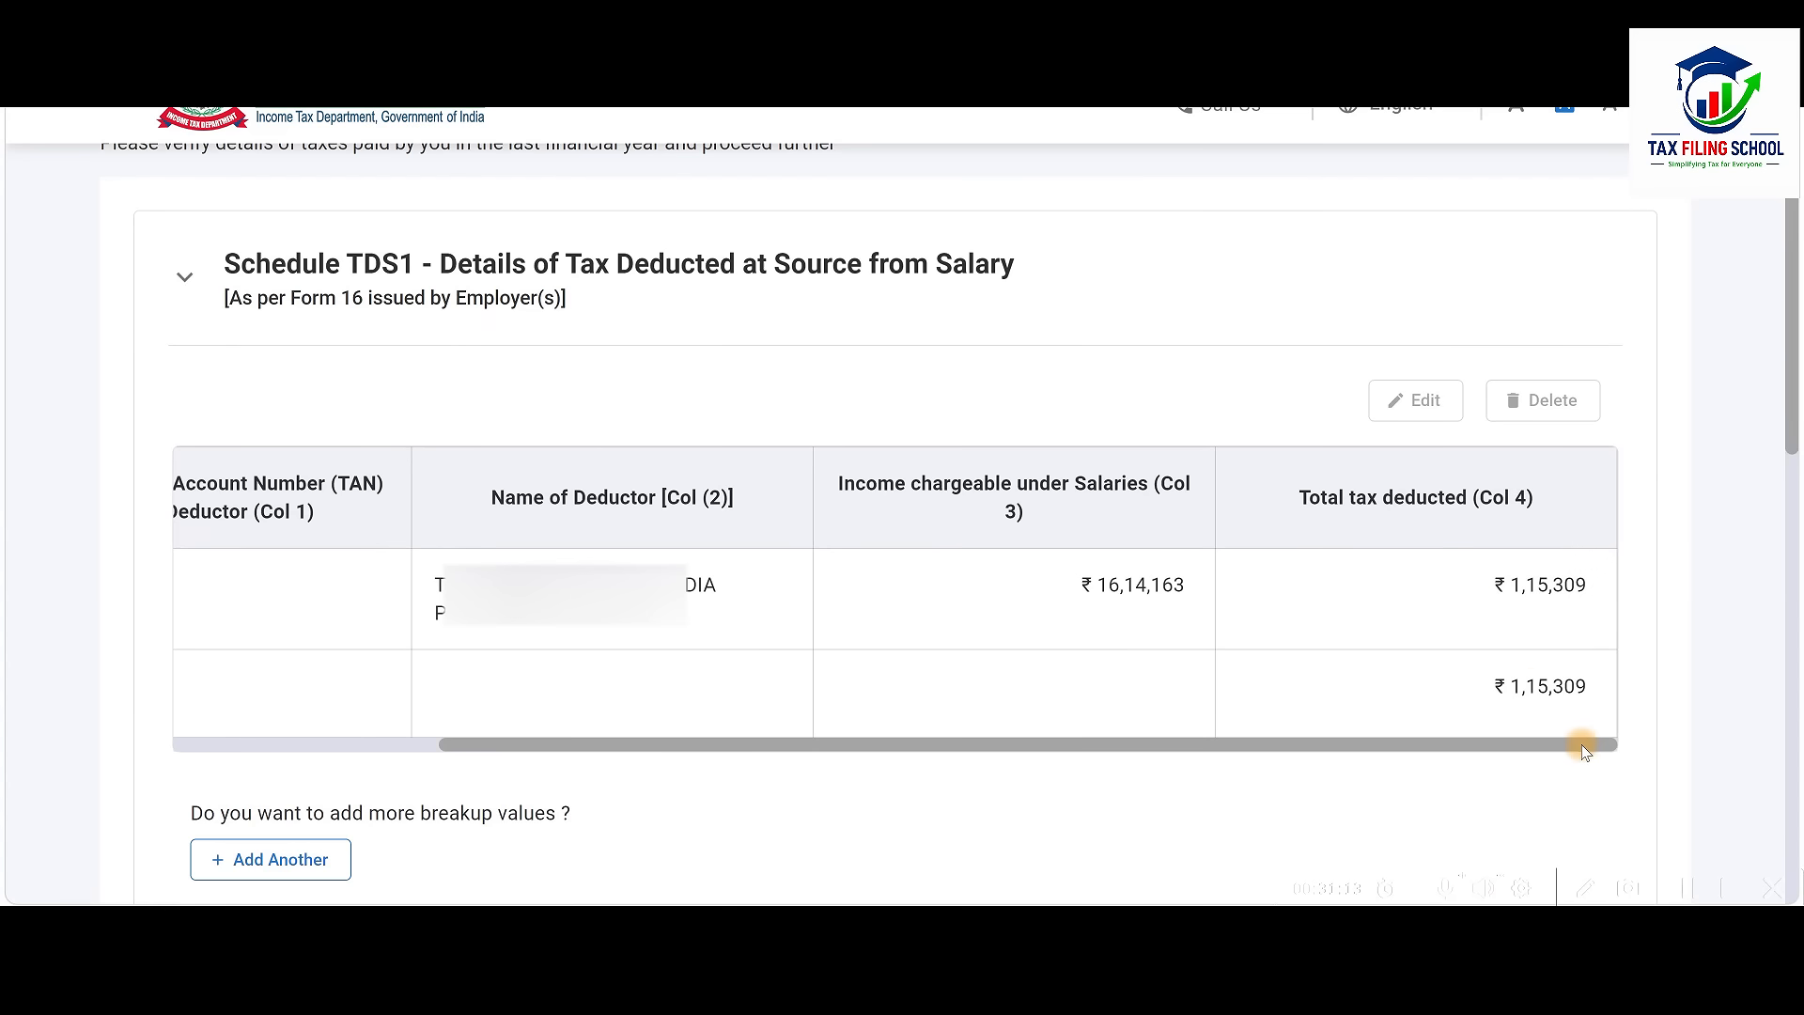
drag(1585, 747, 129, 596)
Tick the employer's TDS1 entry, then collapse it and review the TDS2 schedule
click(211, 600)
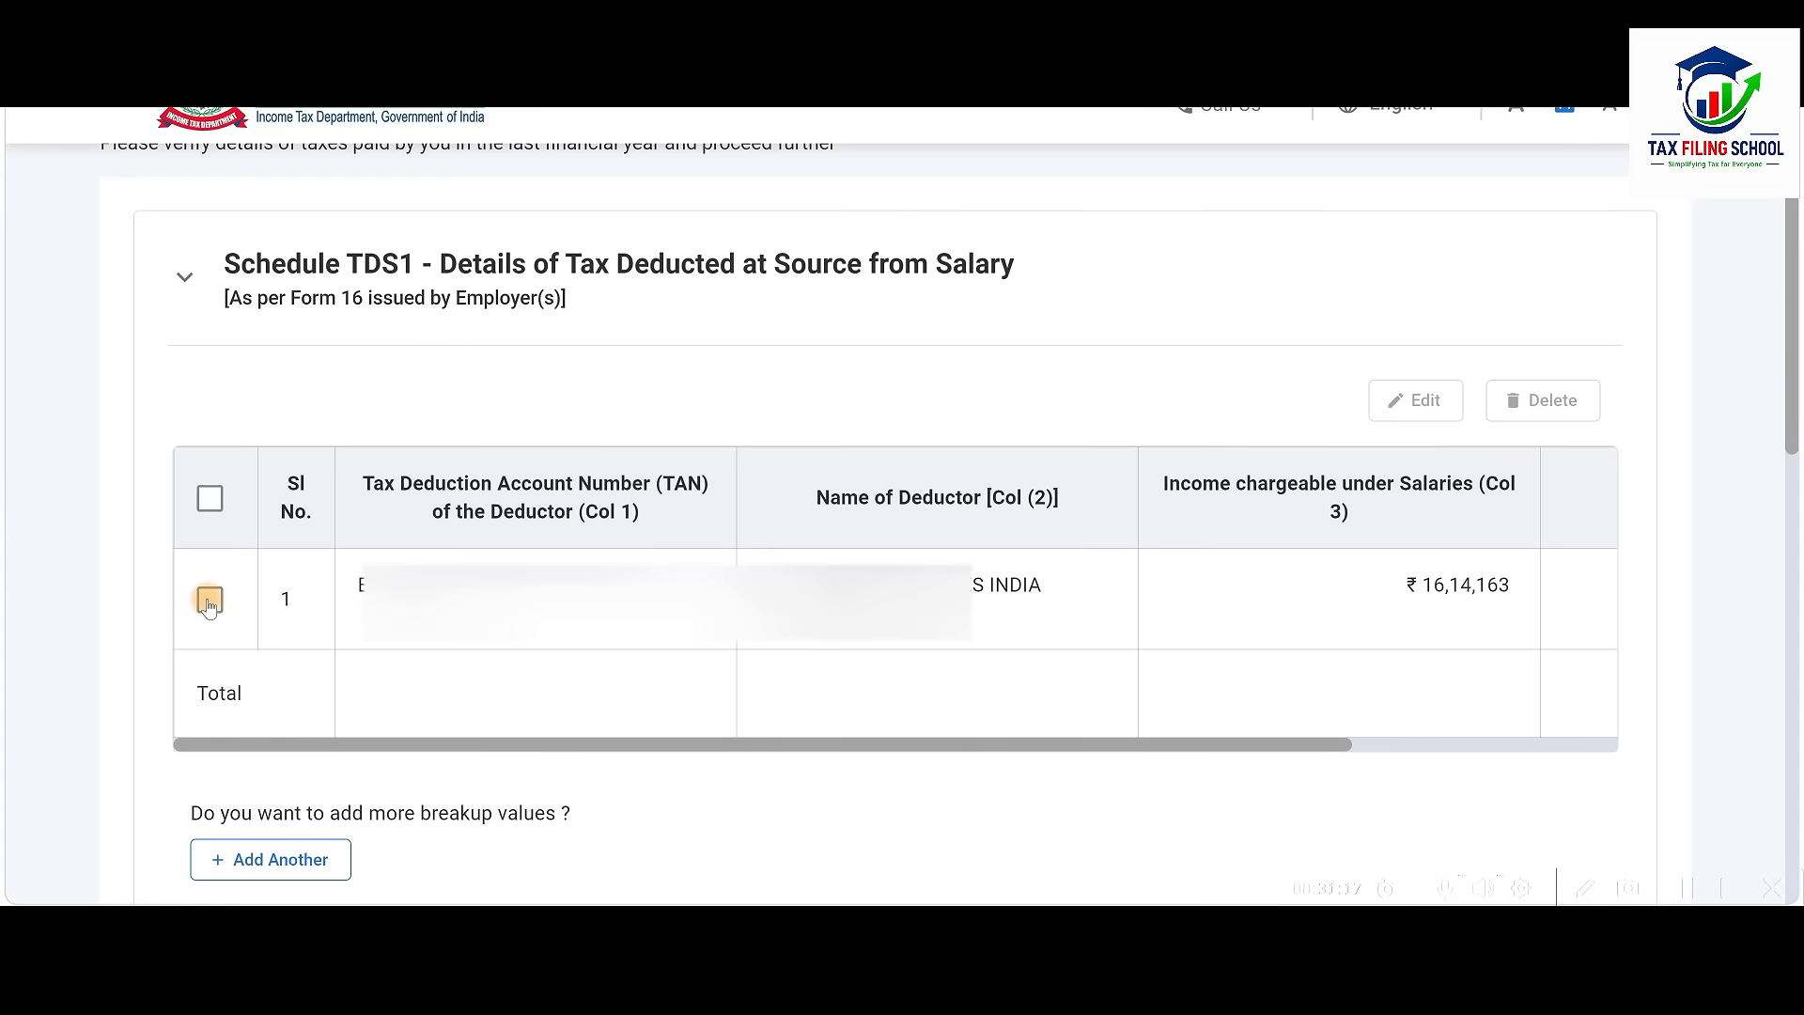
click(210, 601)
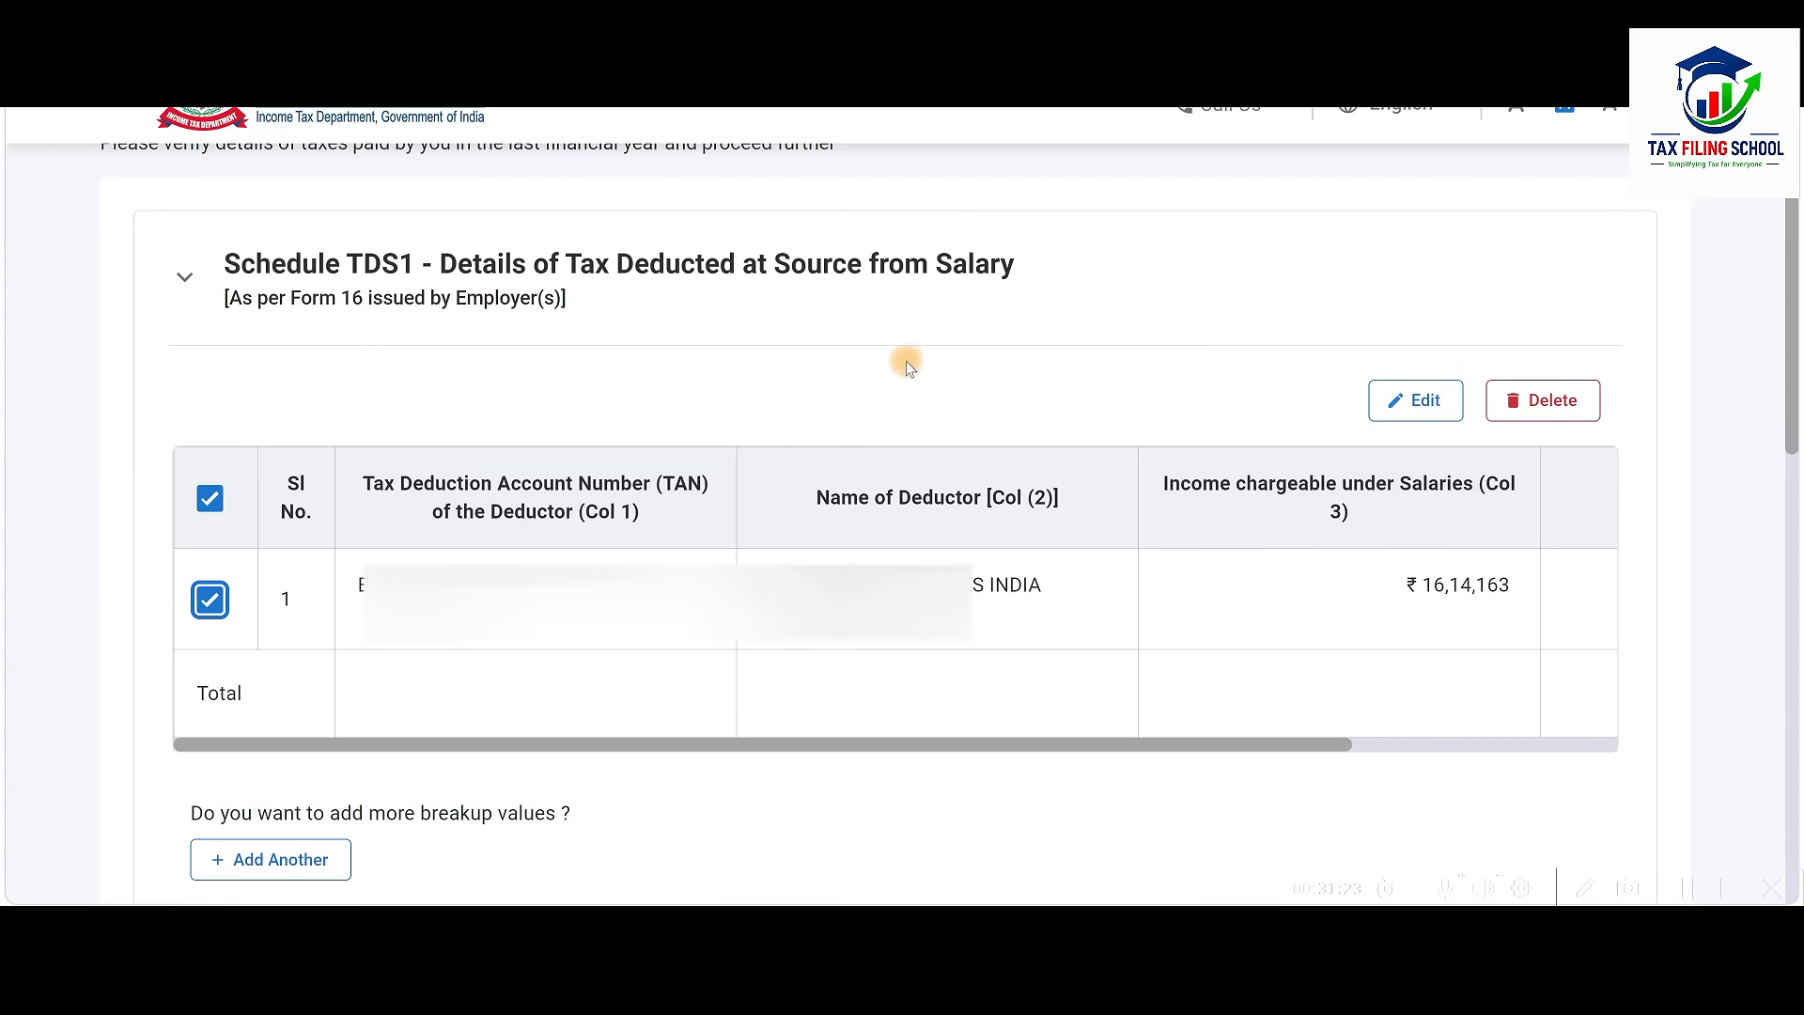
click(994, 266)
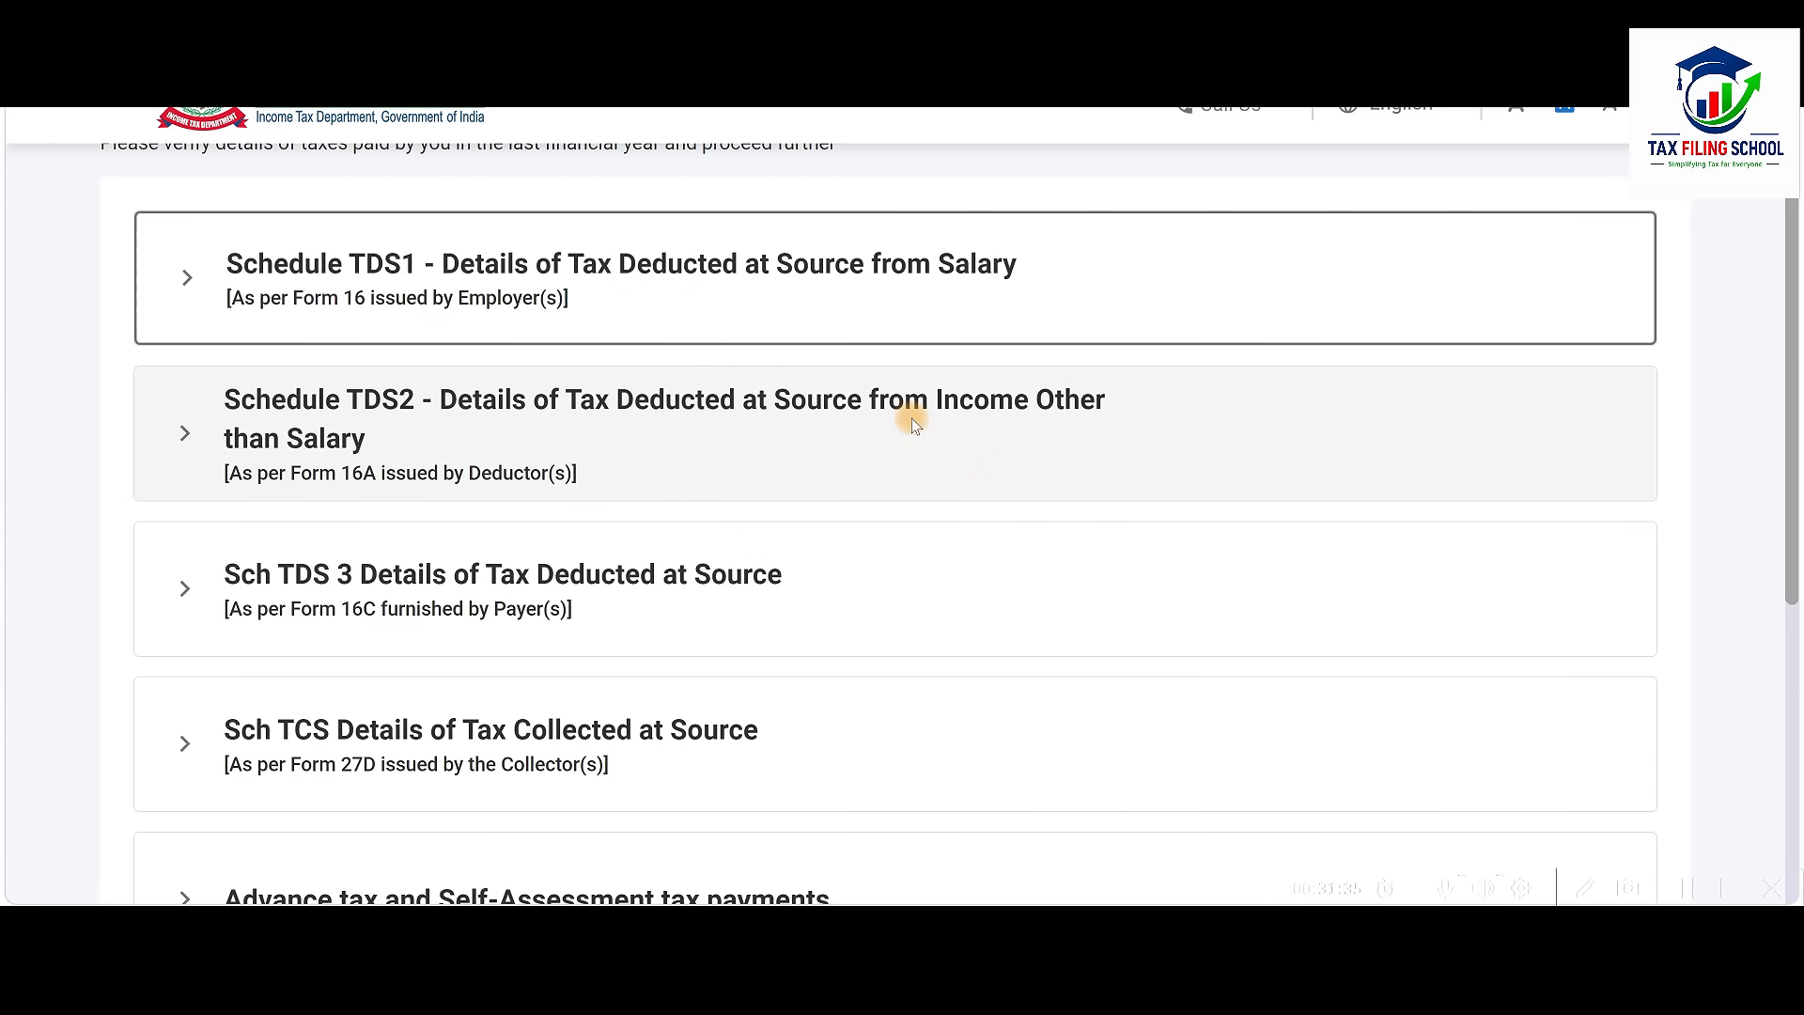
click(754, 427)
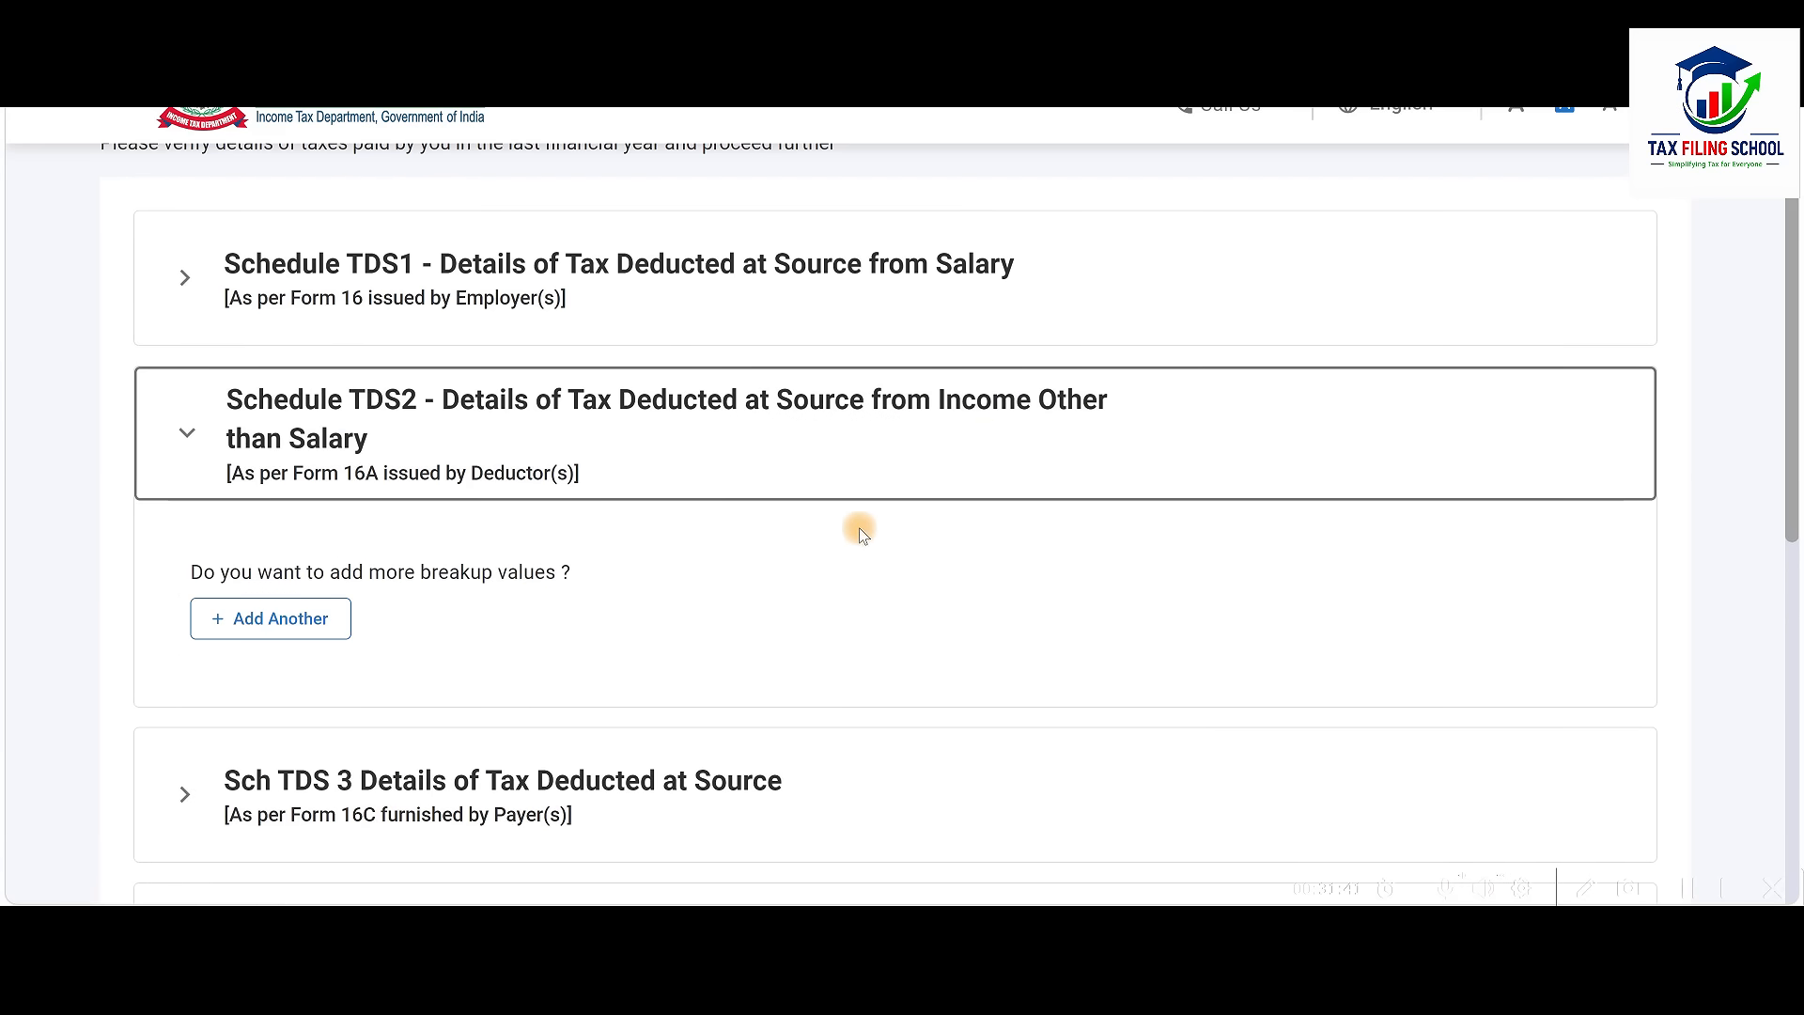
click(1007, 410)
Review the advance and self-assessment tax section and confirm Tax Paid of 1,15,309
scroll(1006, 409, down, 3)
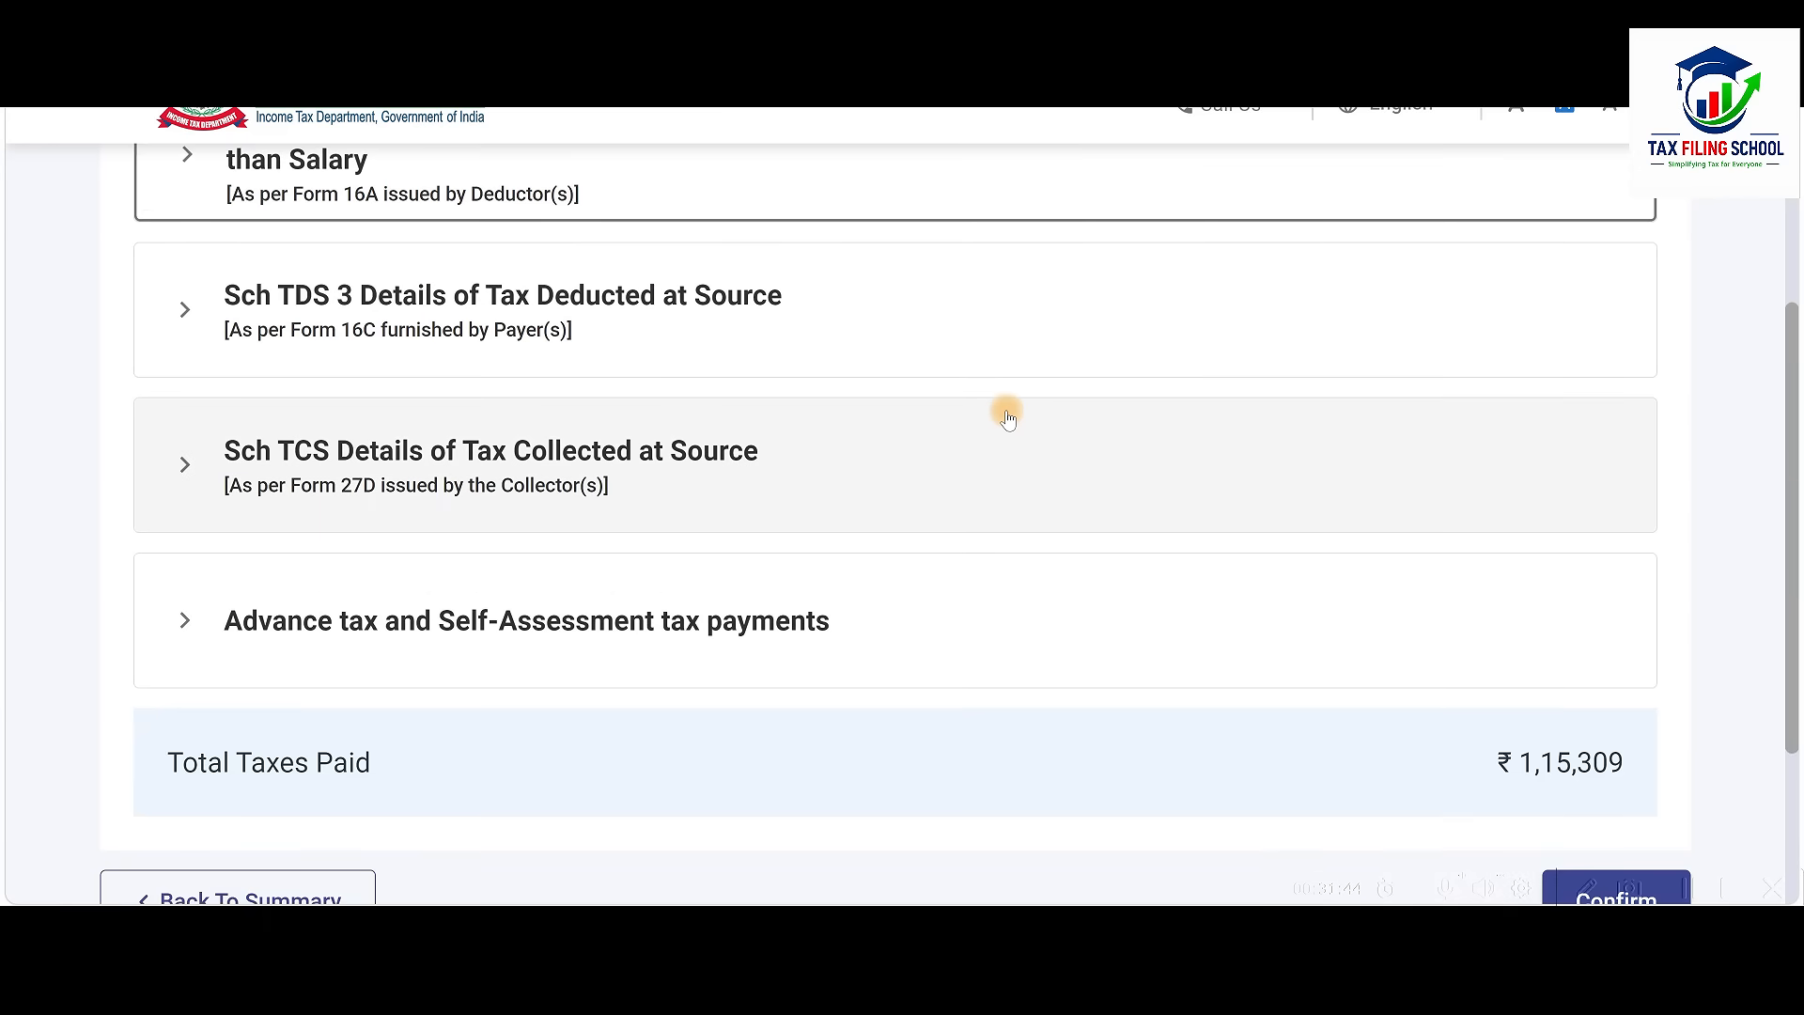
scroll(939, 409, down, 2)
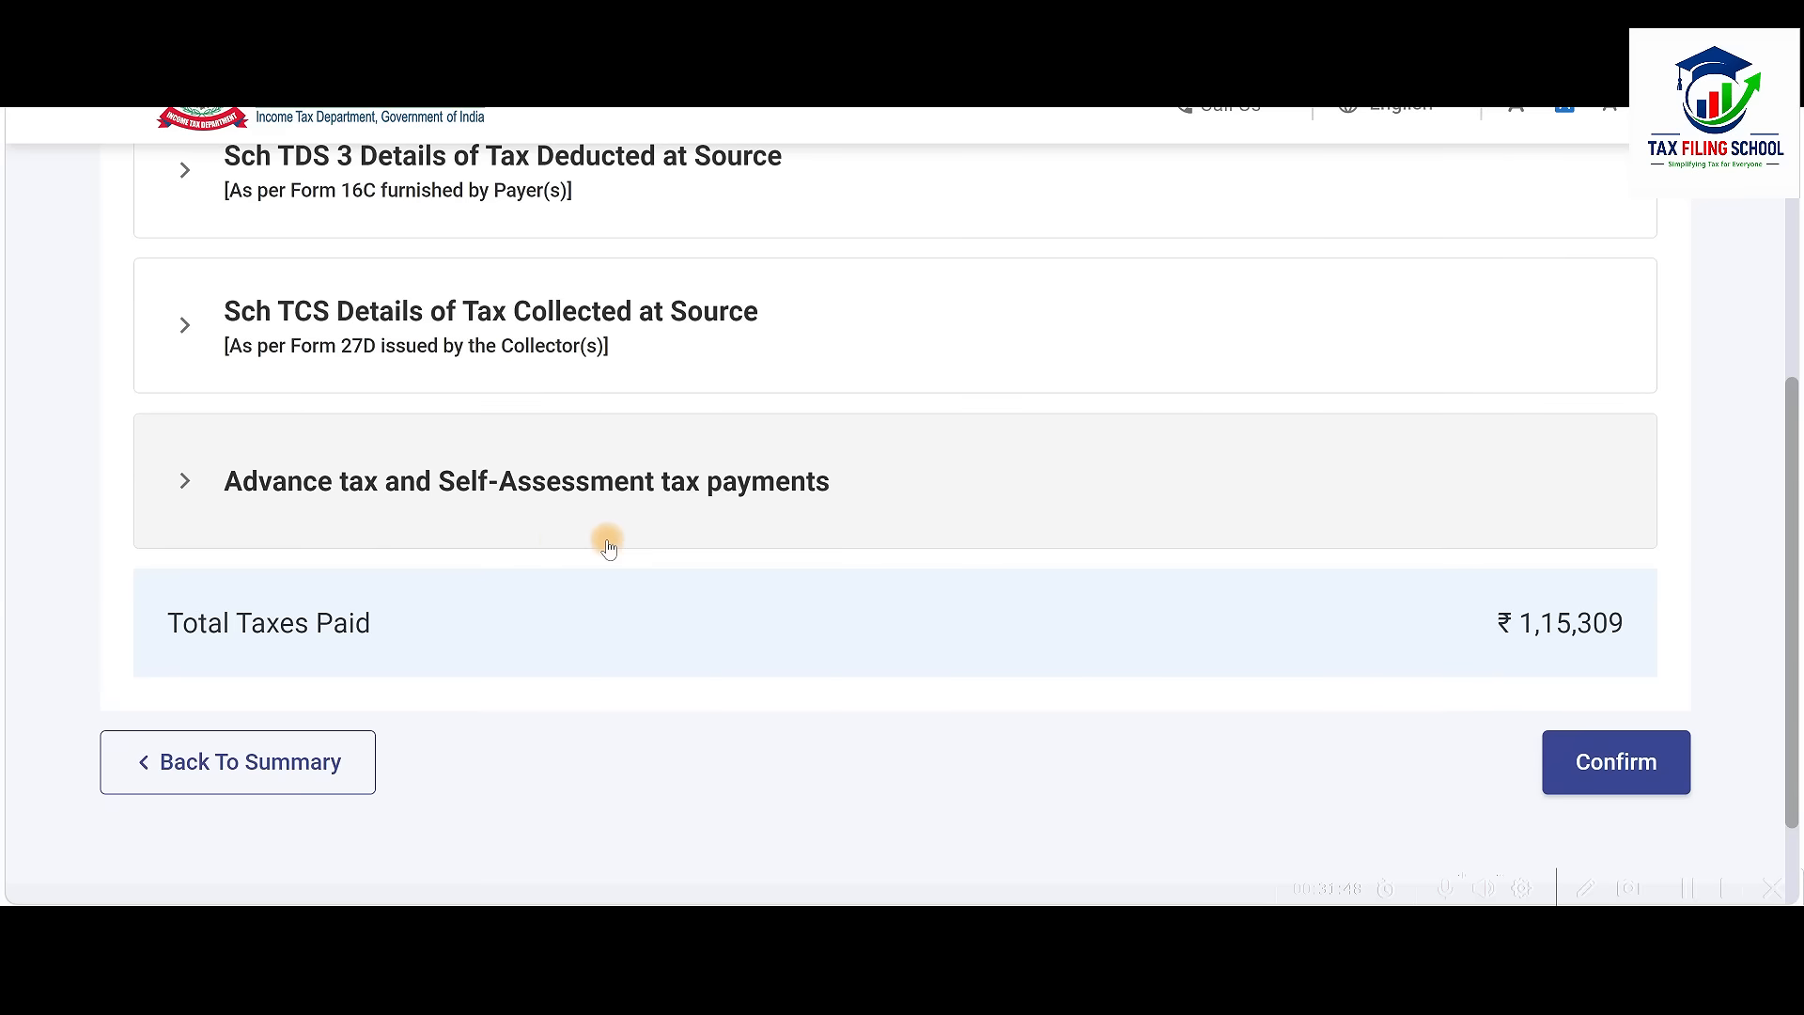
click(960, 481)
scroll(964, 476, down, 2)
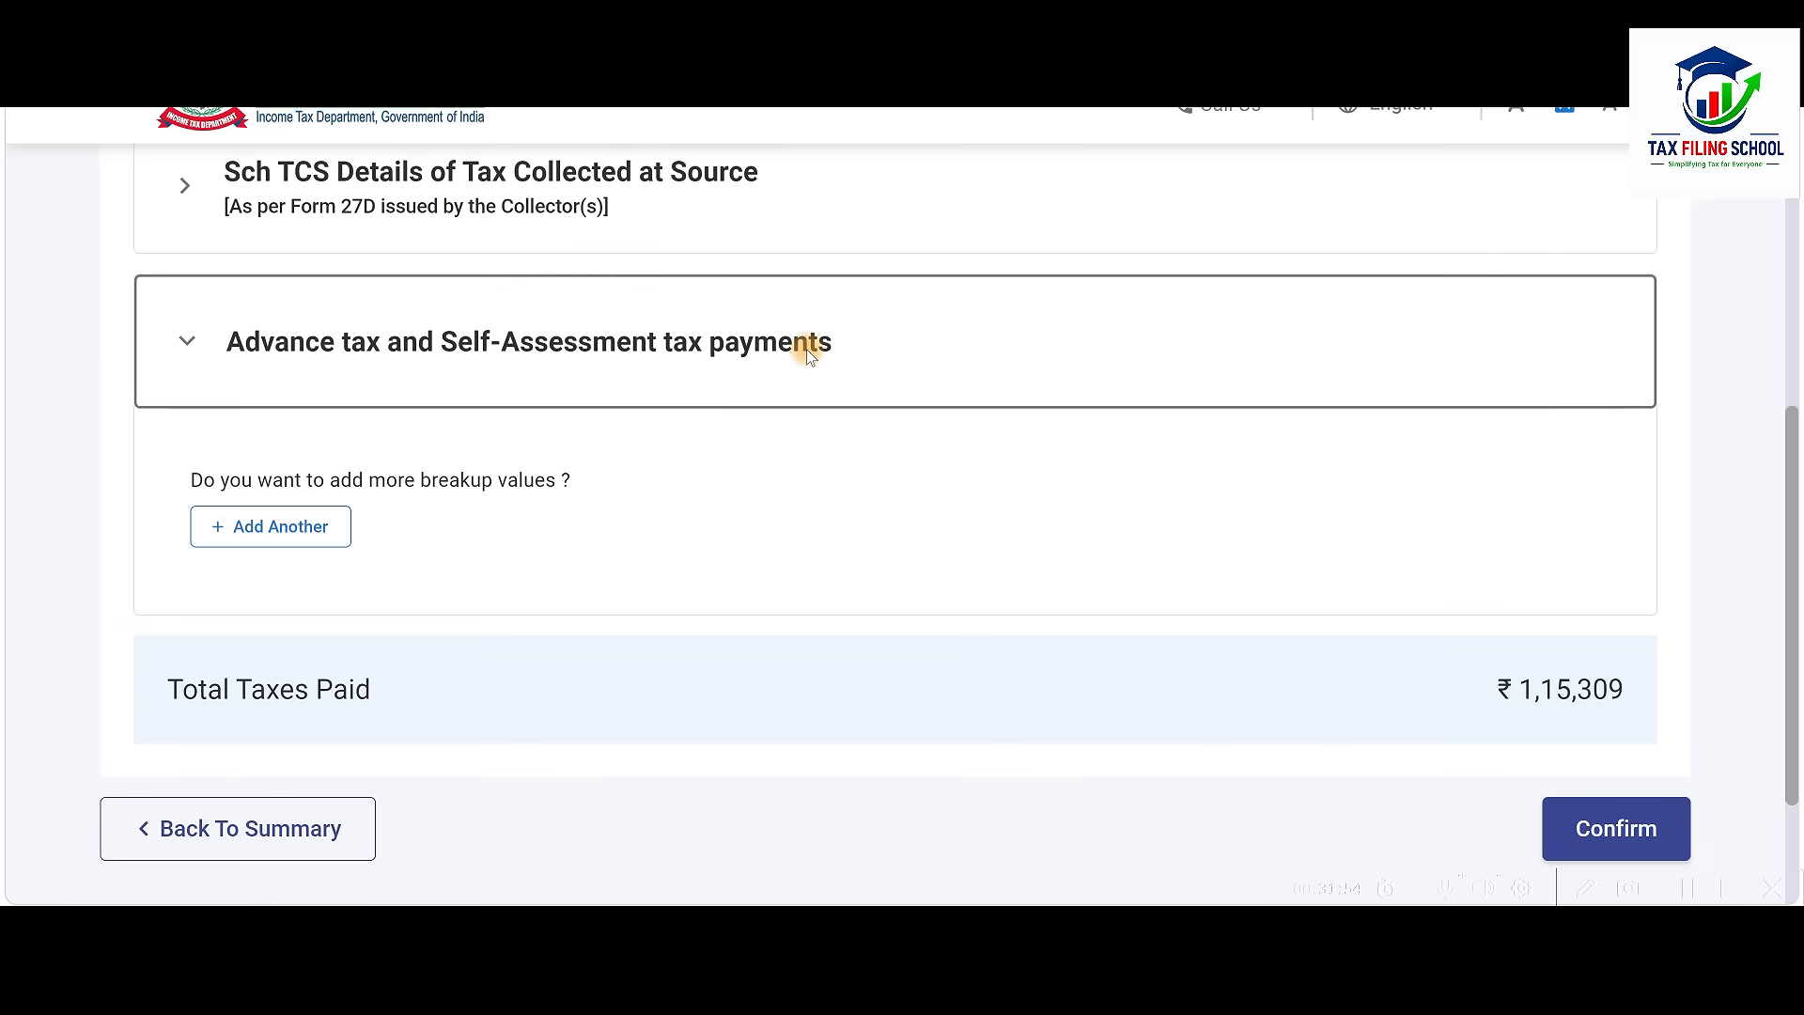
click(810, 353)
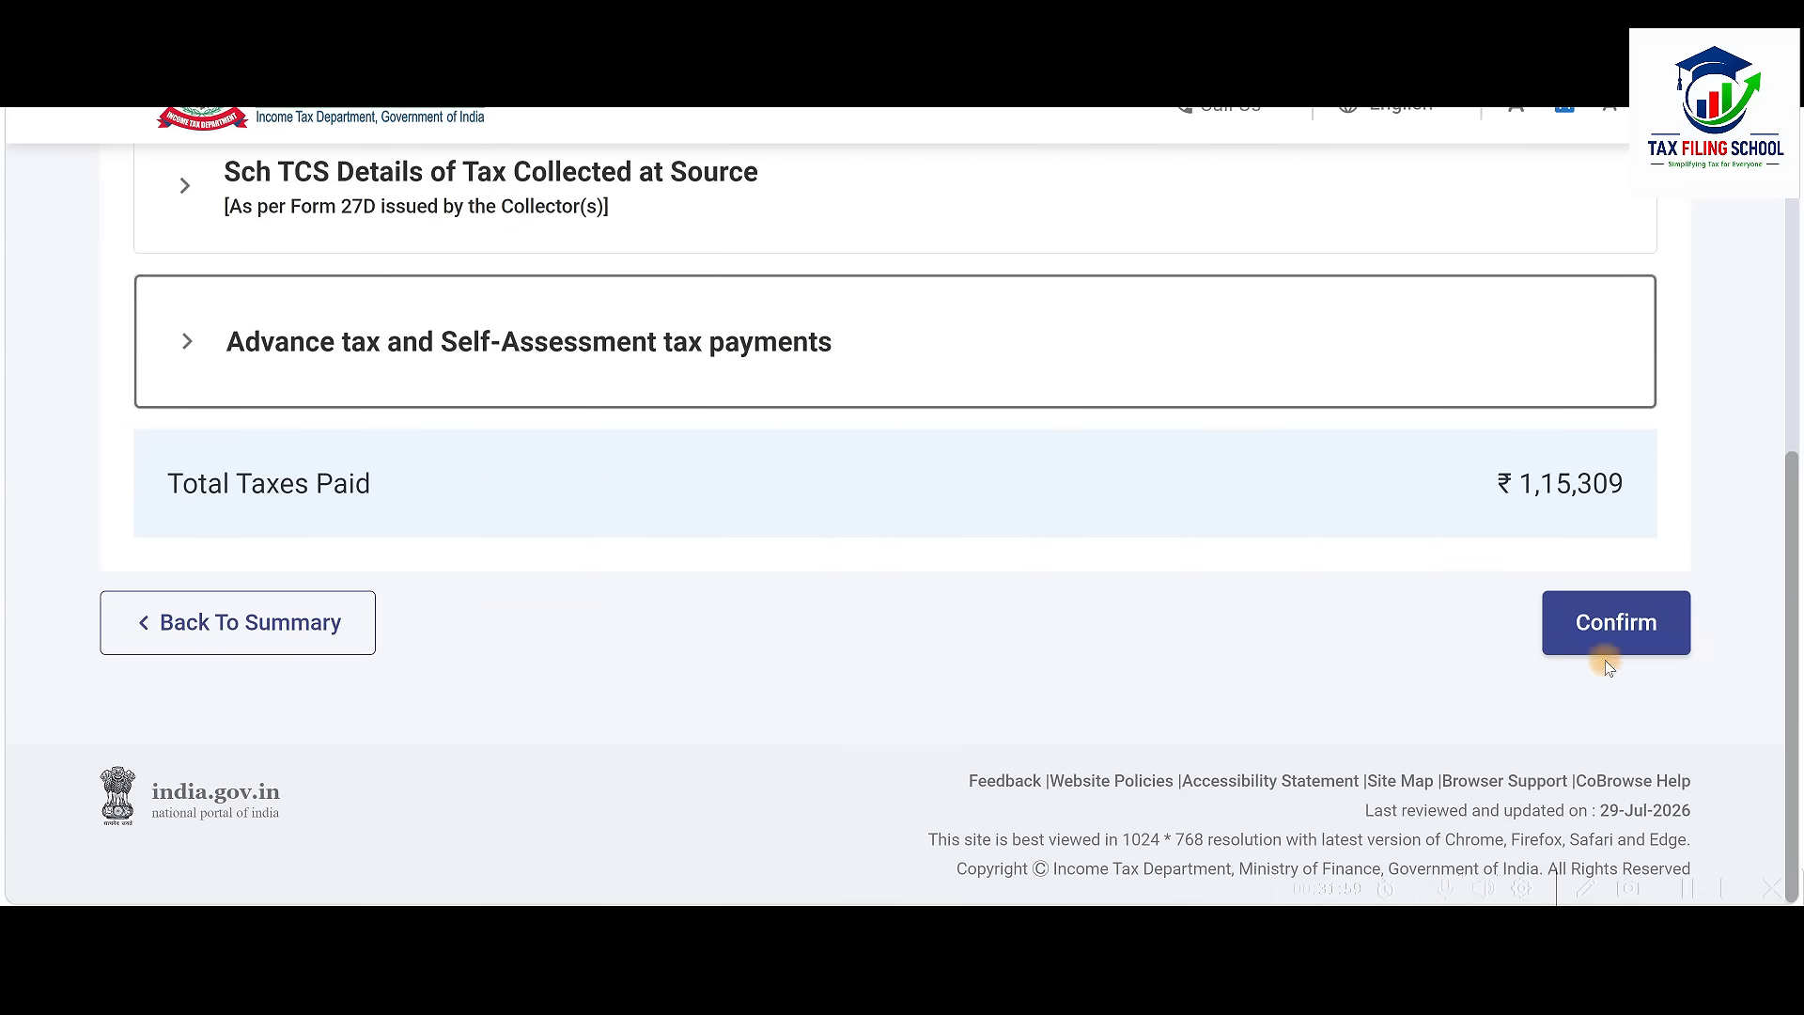
click(1636, 644)
scroll(876, 761, up, 3)
scroll(882, 767, up, 1)
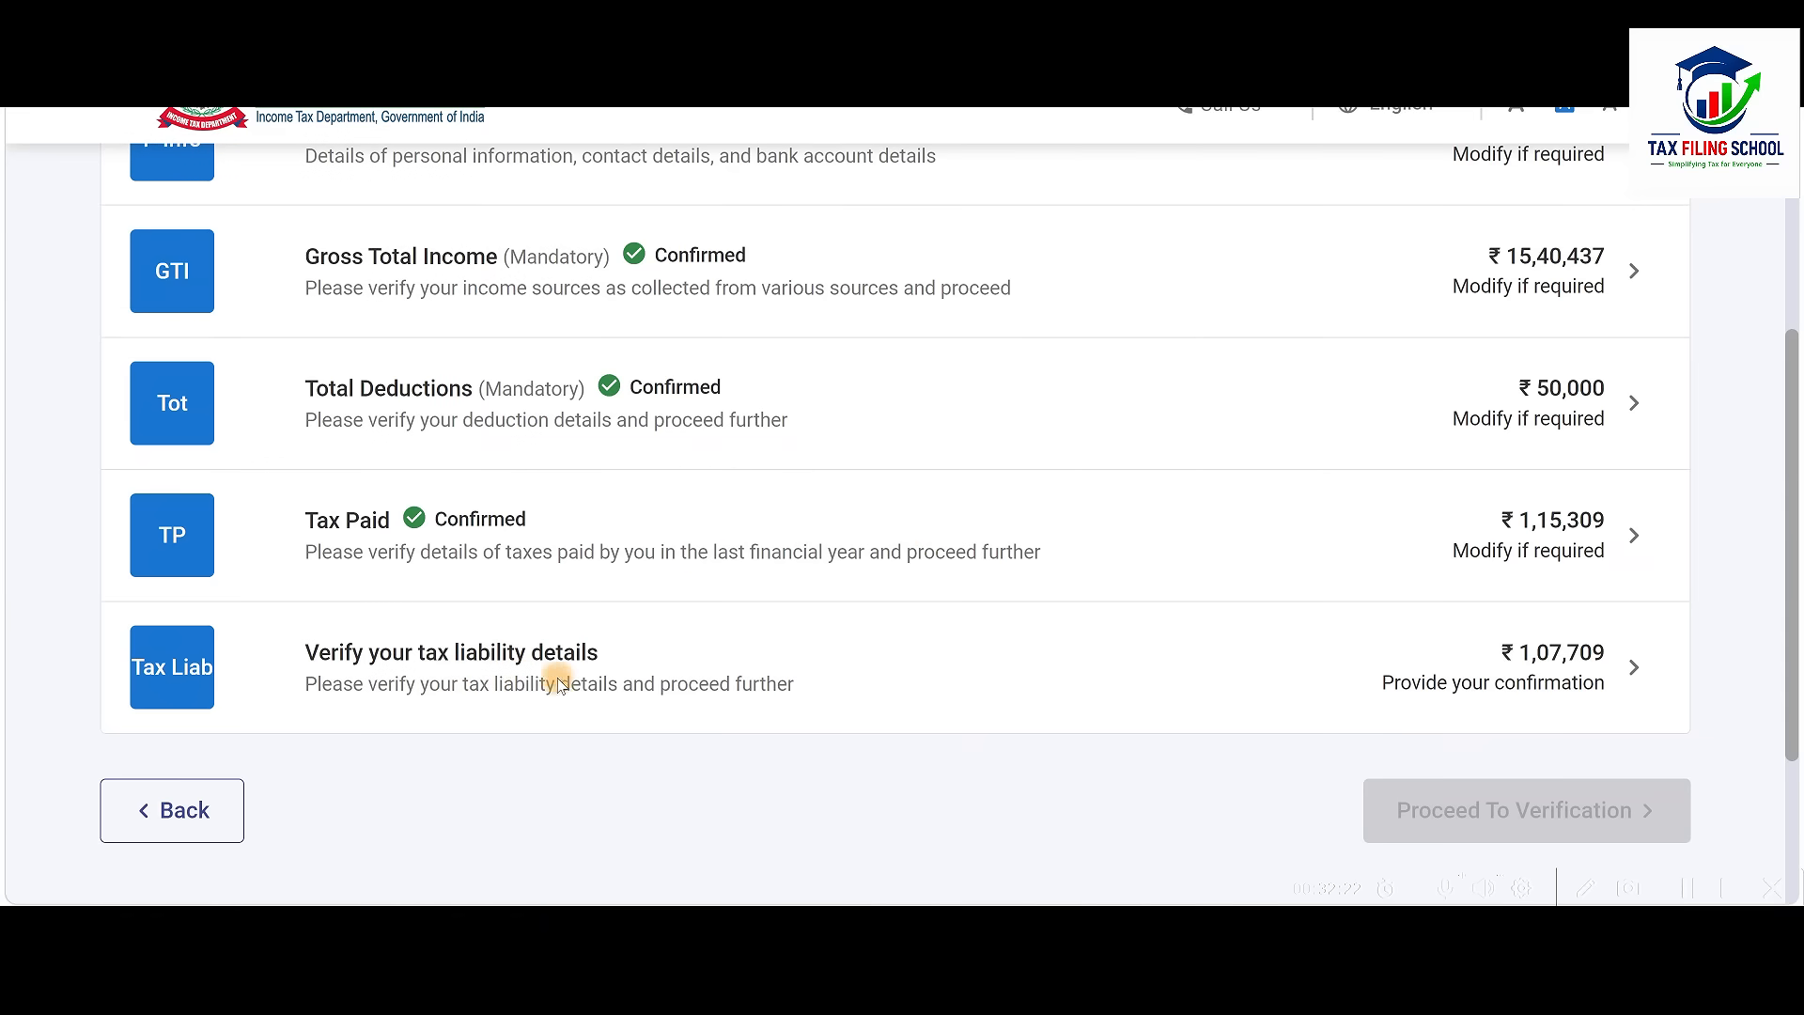
Review the tax liability of 1,07,709 and confirm it on the return summary
click(1066, 680)
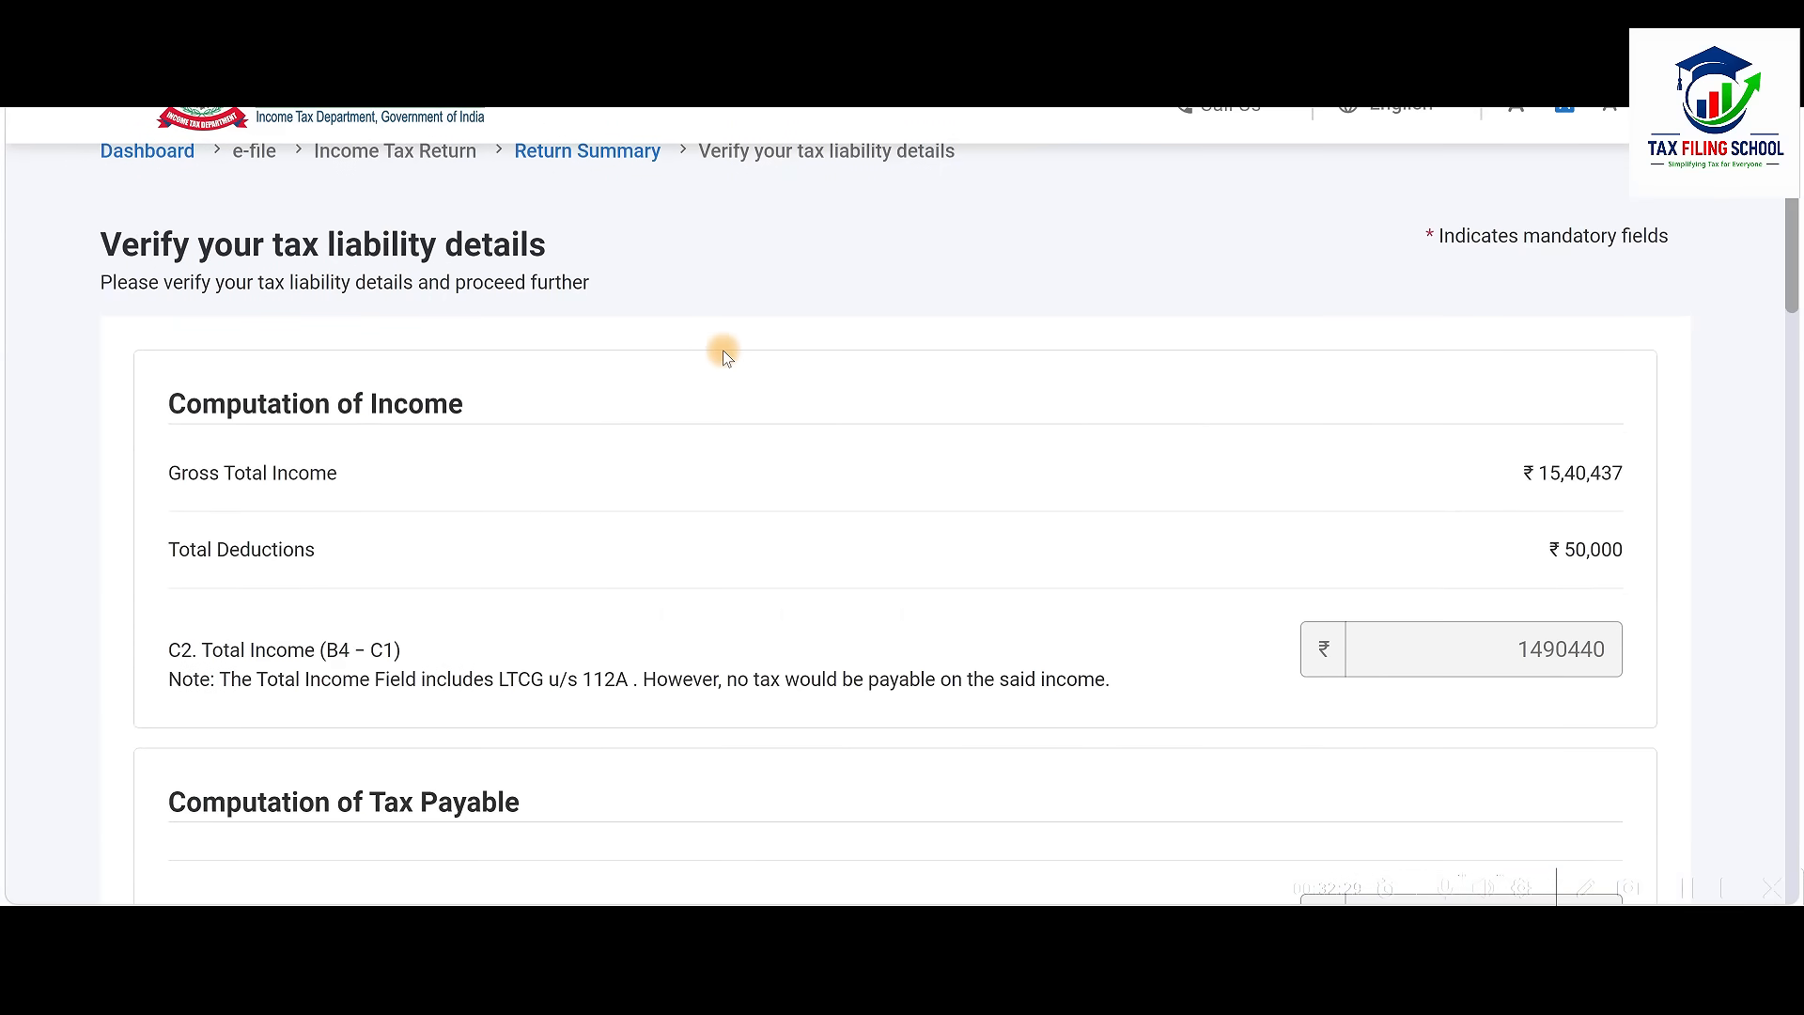
scroll(724, 353, down, 2)
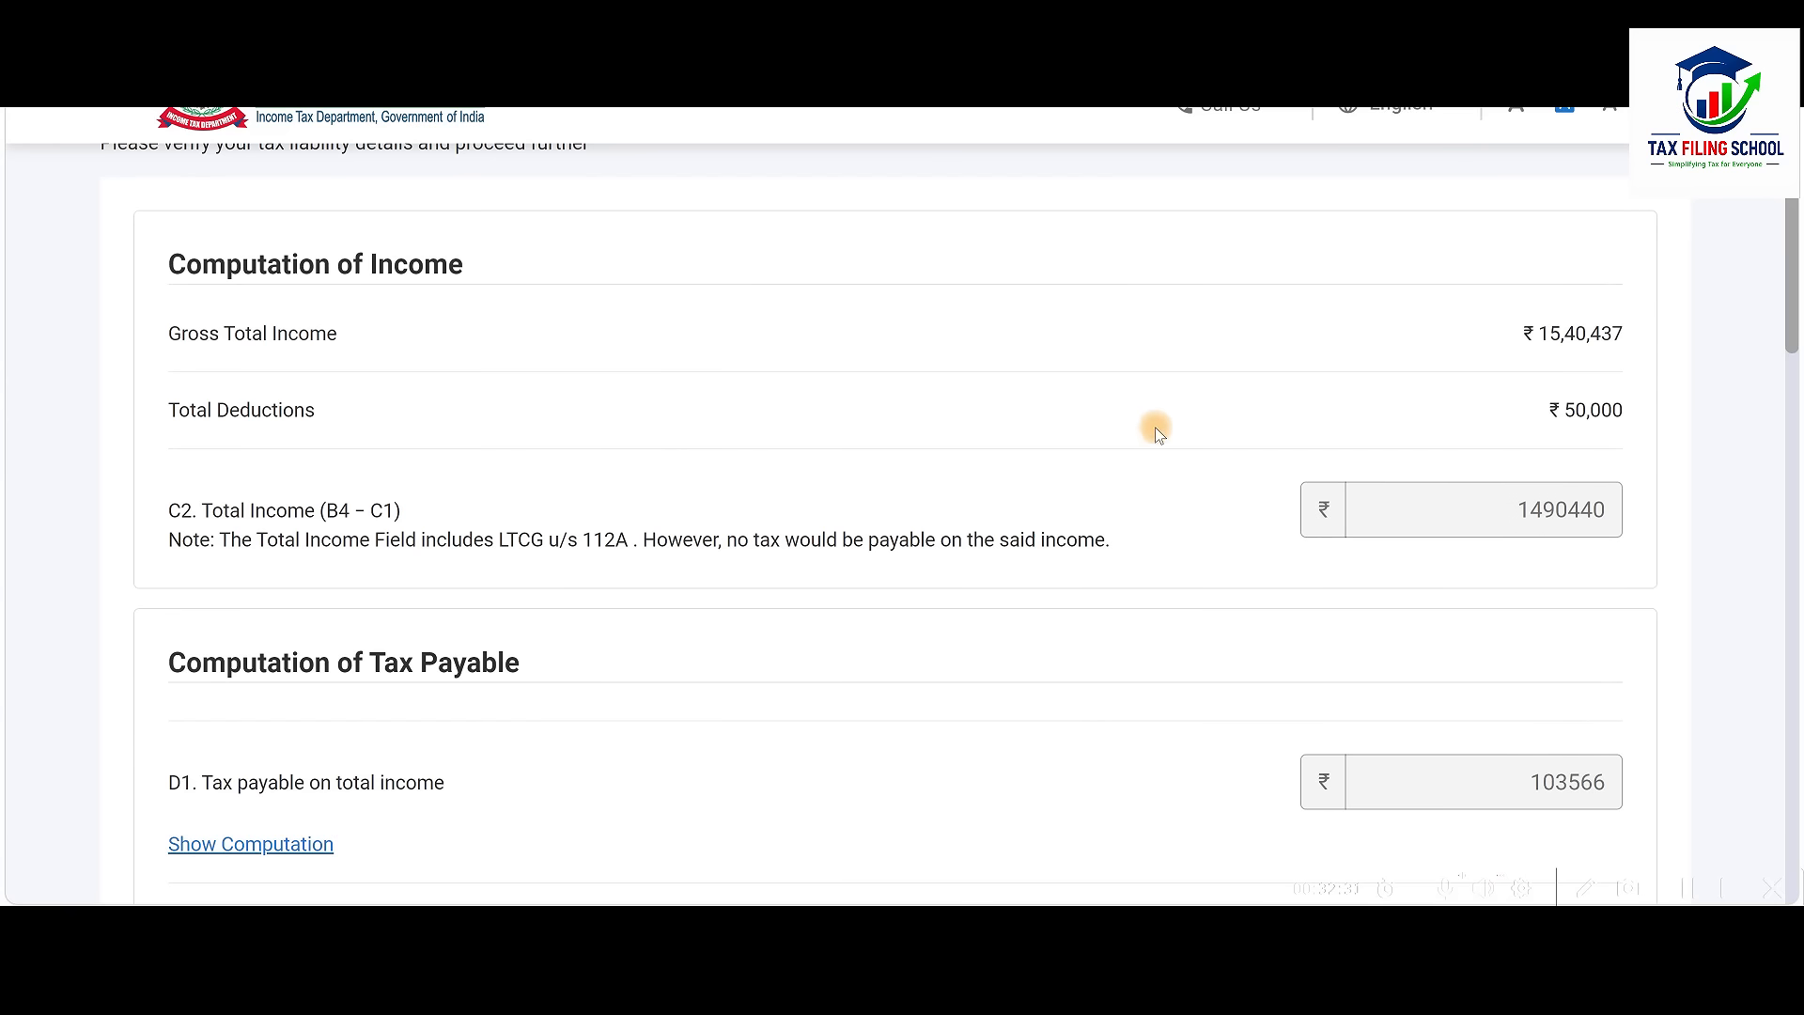
scroll(1176, 436, down, 3)
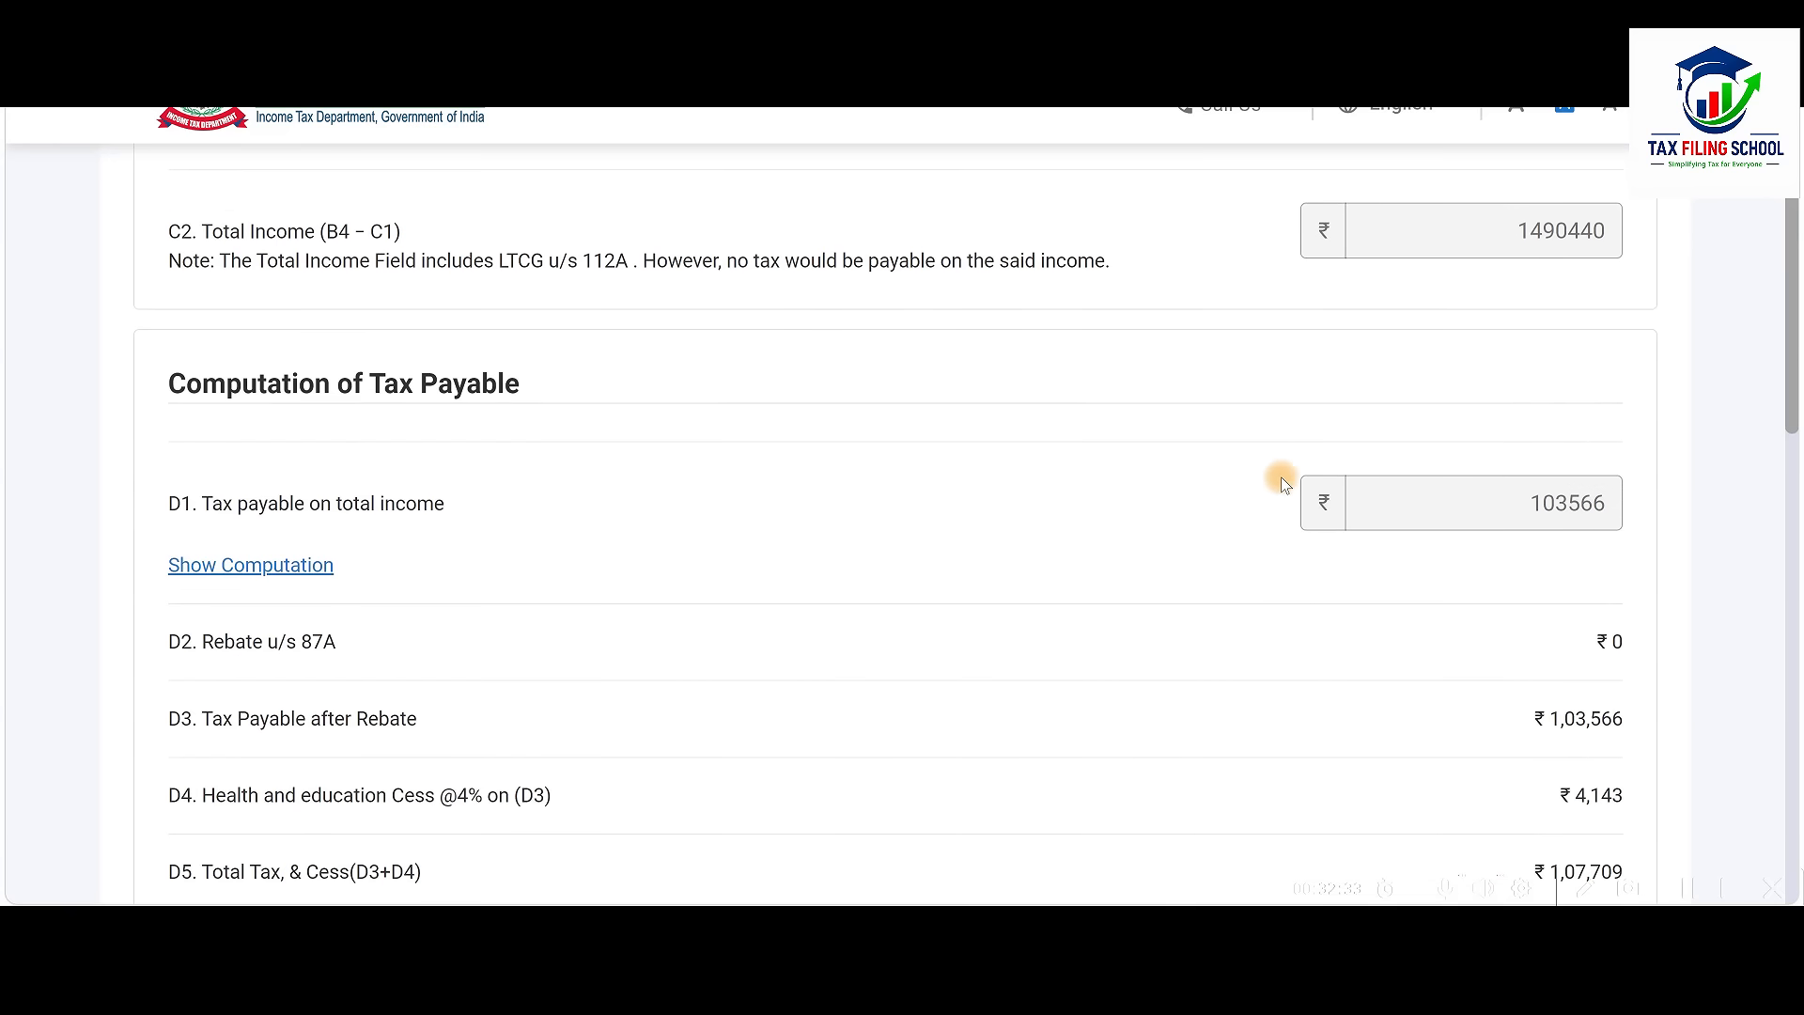
scroll(1284, 483, down, 3)
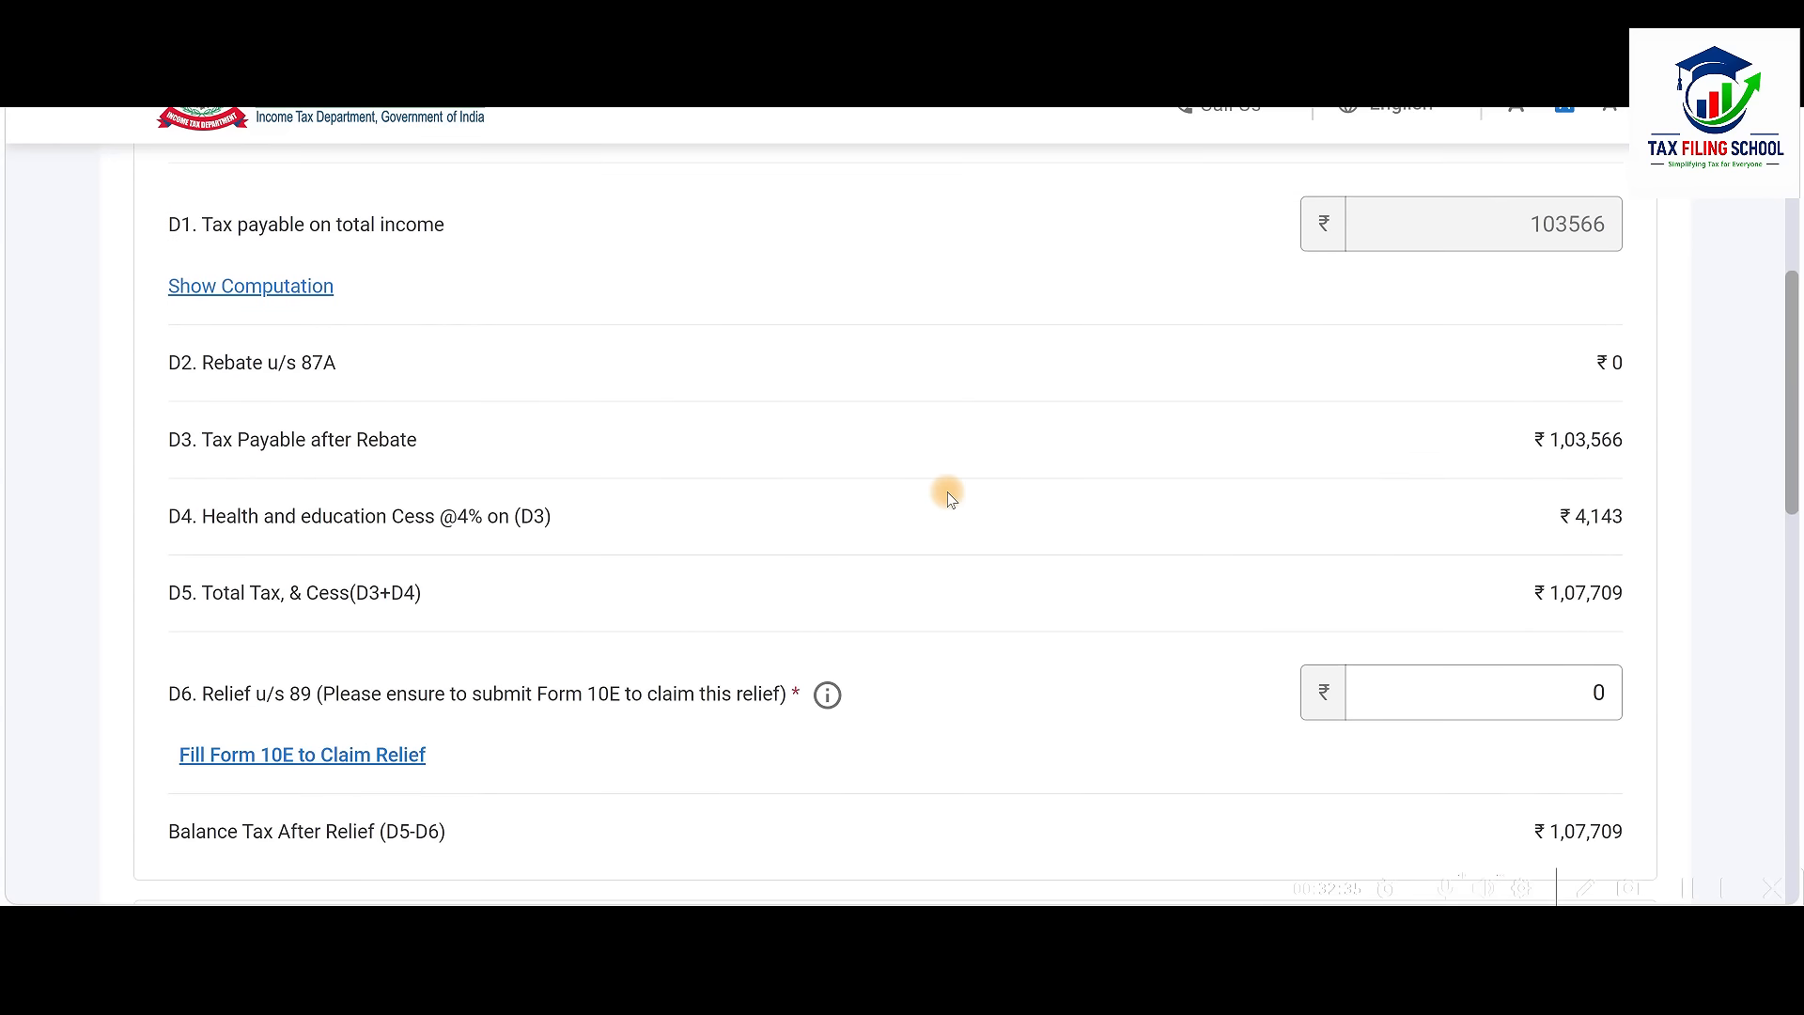
scroll(950, 498, down, 9)
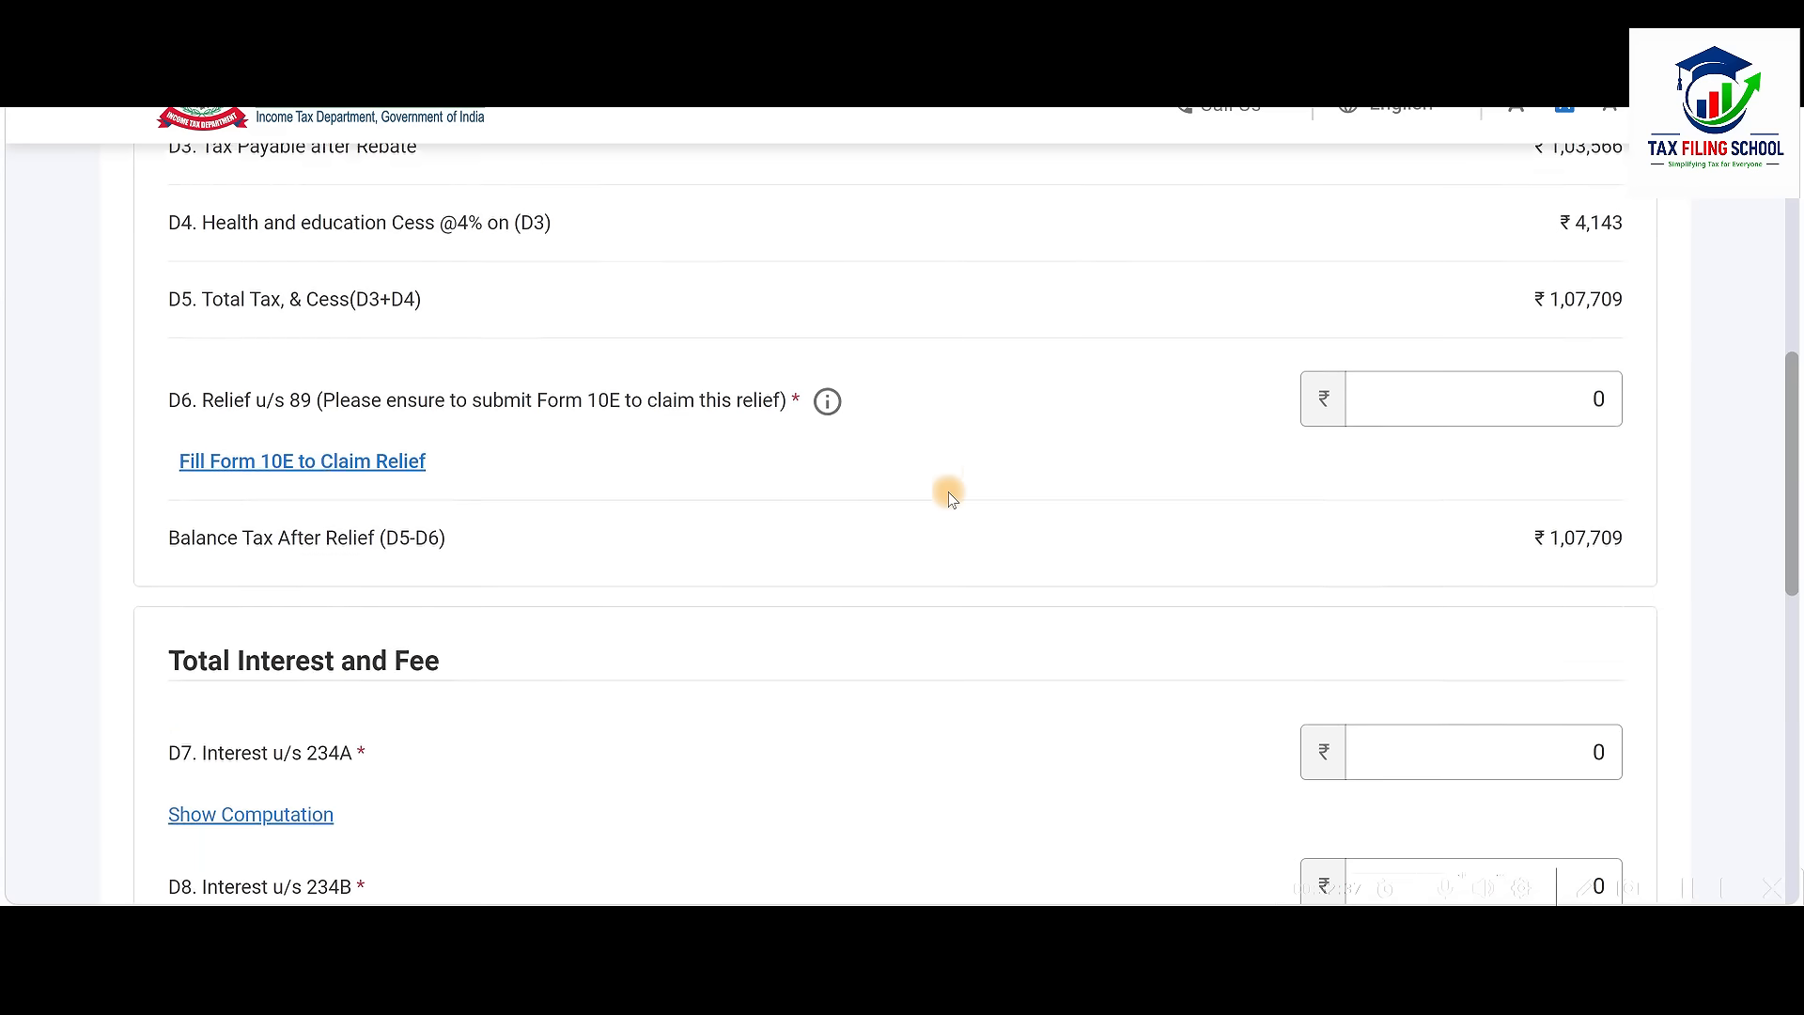
scroll(949, 498, down, 4)
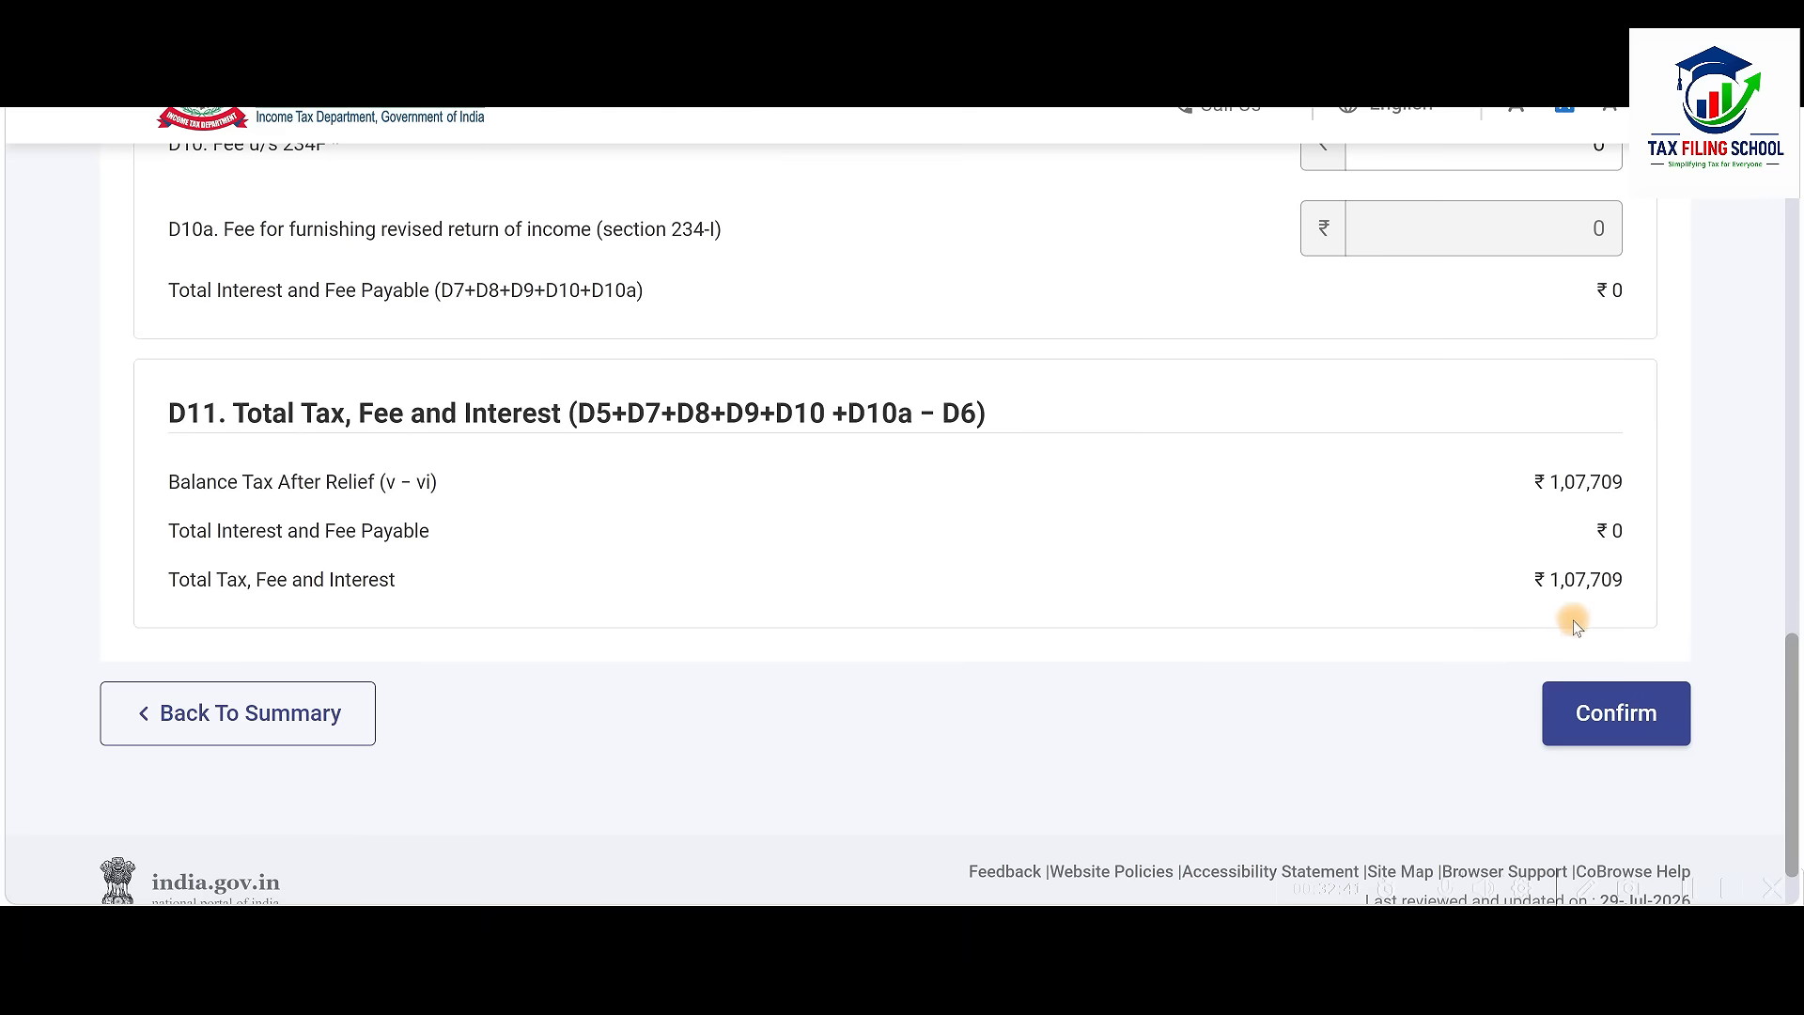
click(1629, 716)
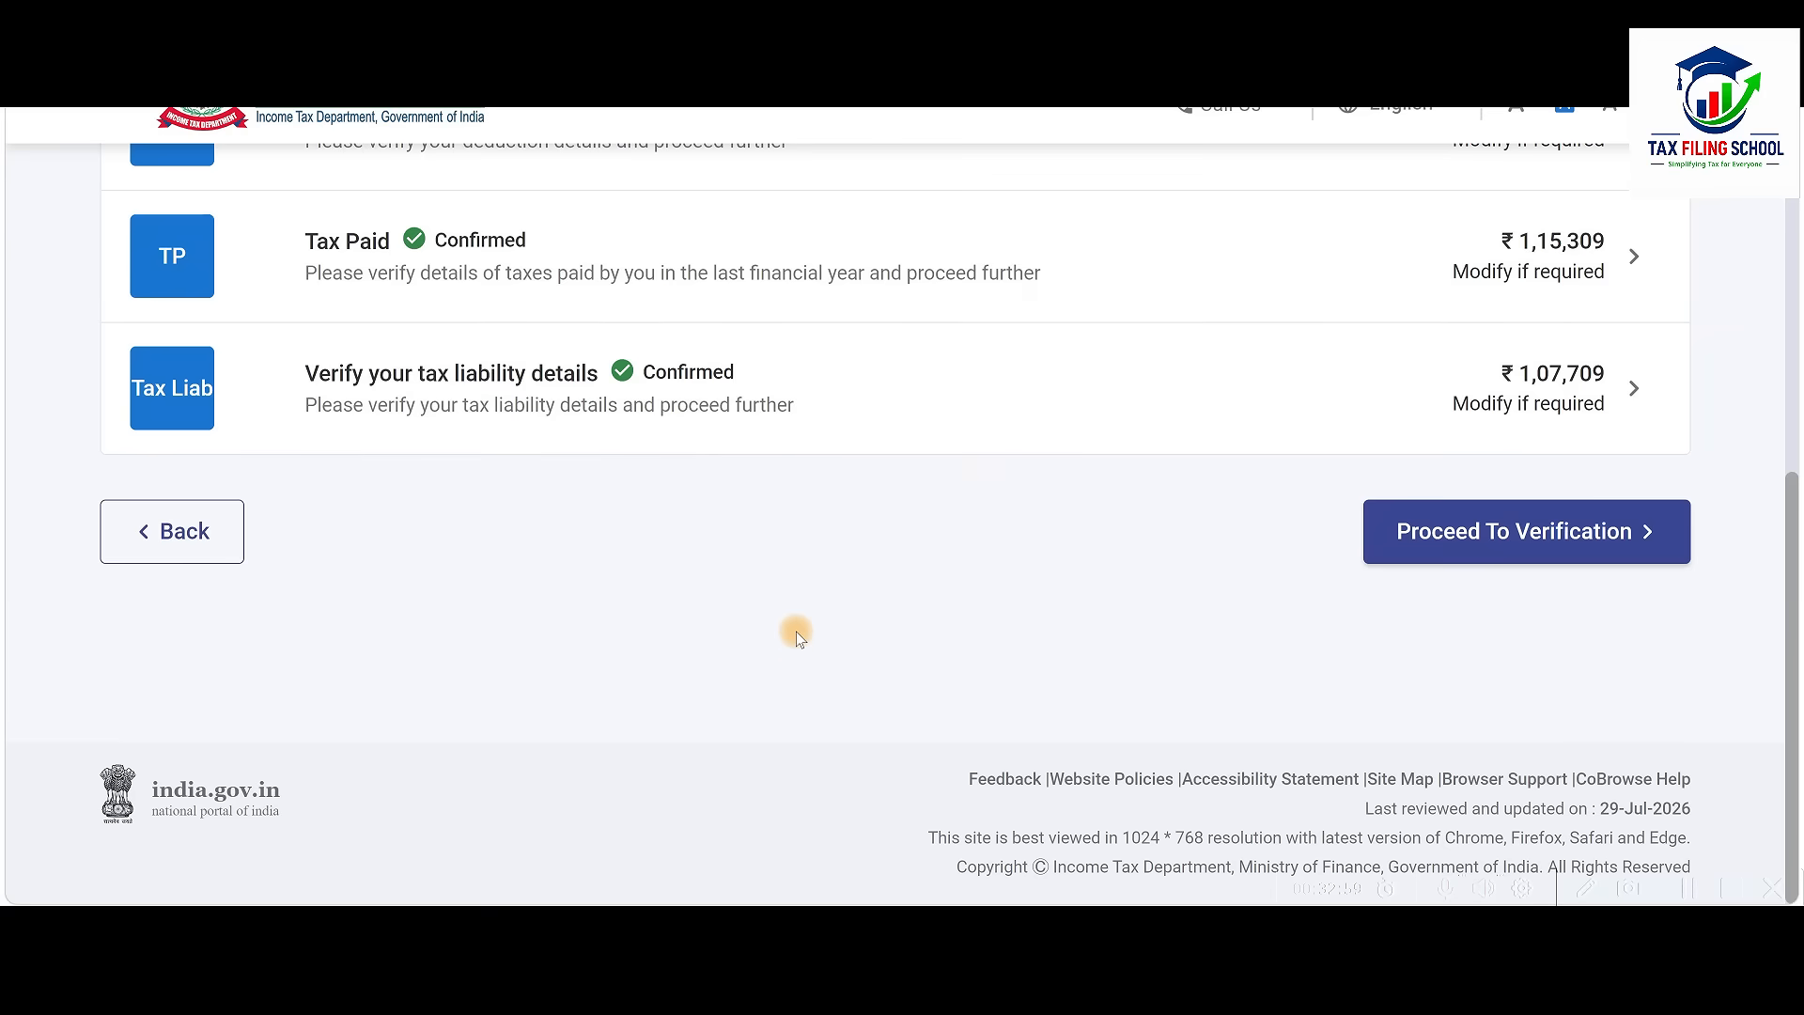
scroll(797, 631, up, 3)
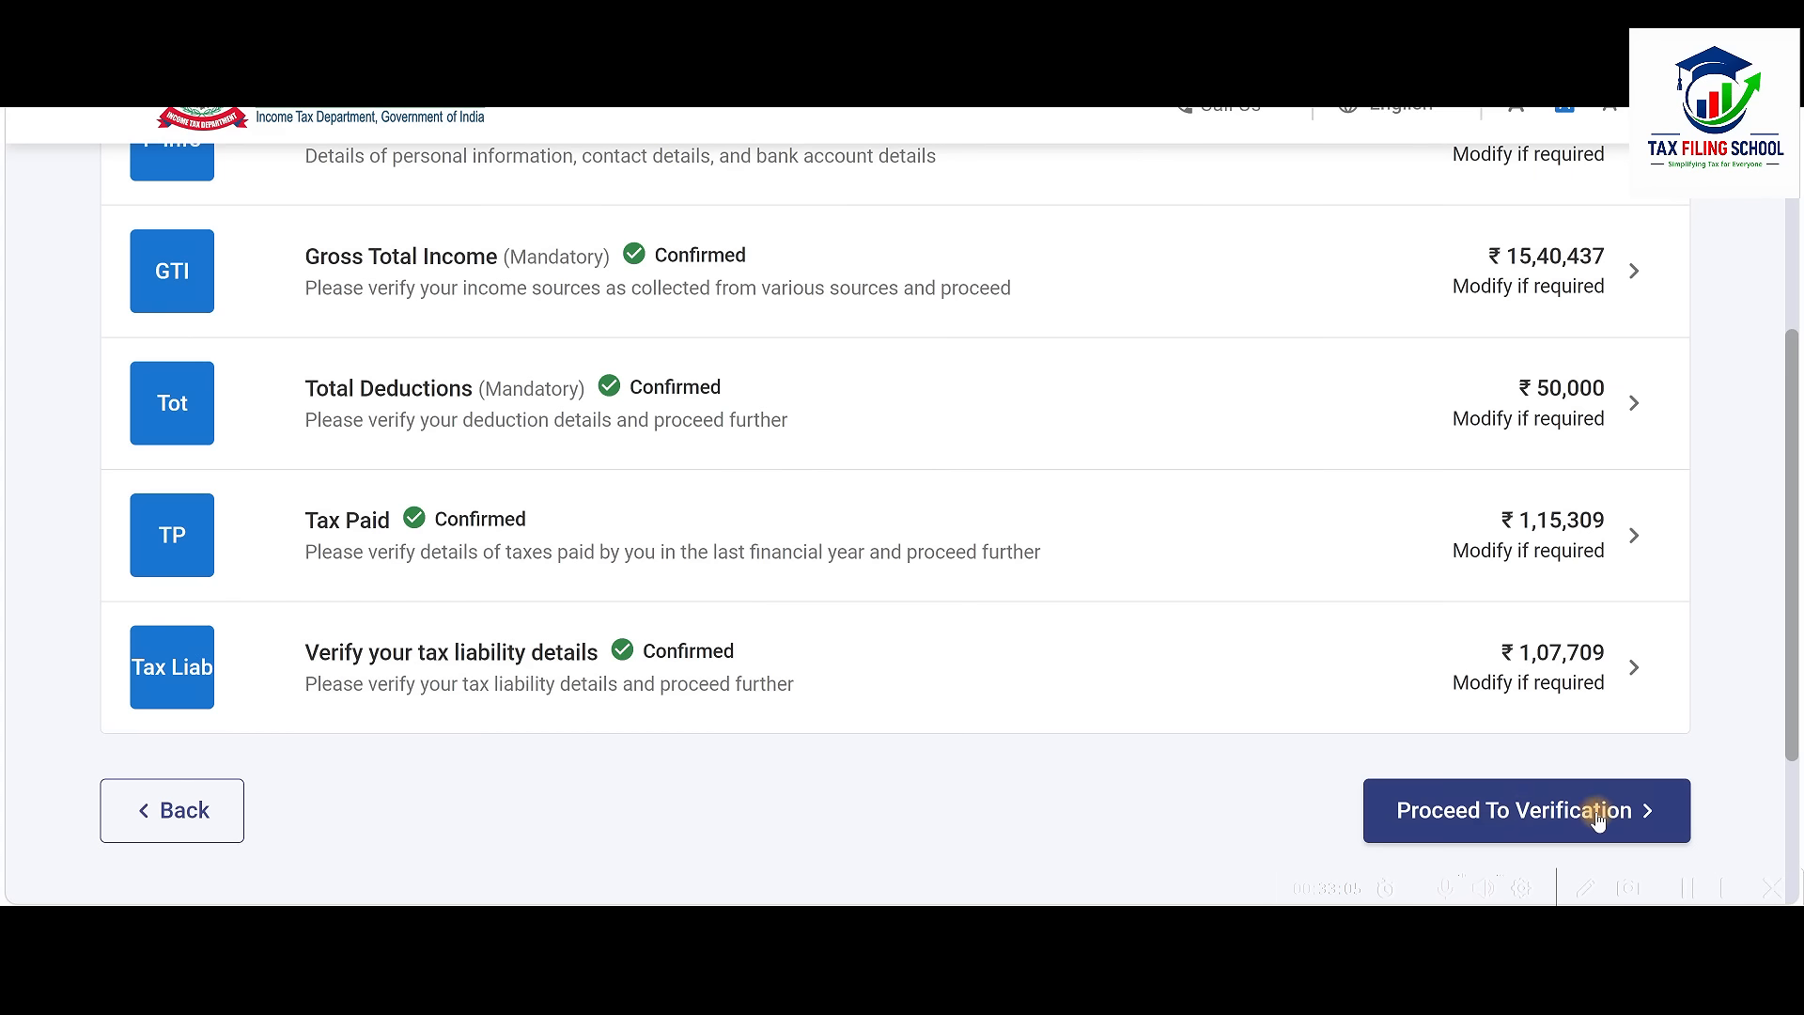
Proceed to verification and review the Tax Summary down to the 7,600 refund
click(1505, 819)
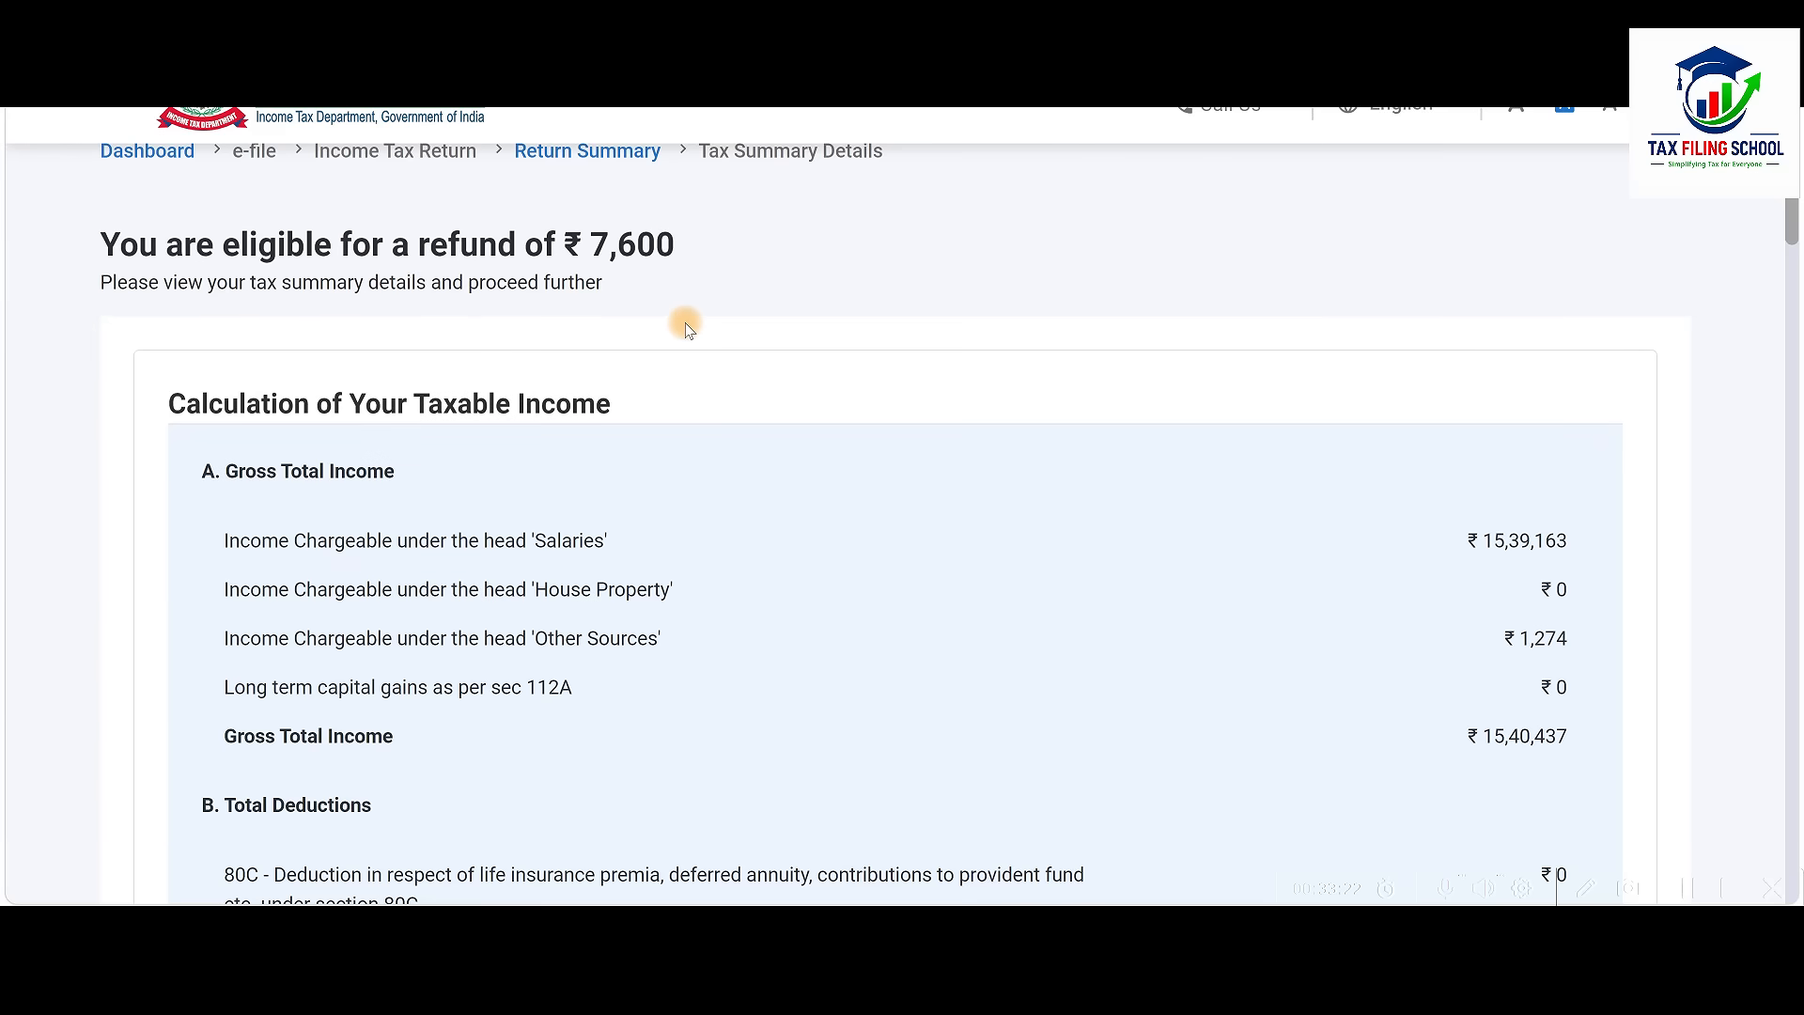
scroll(686, 324, down, 1)
scroll(686, 328, down, 20)
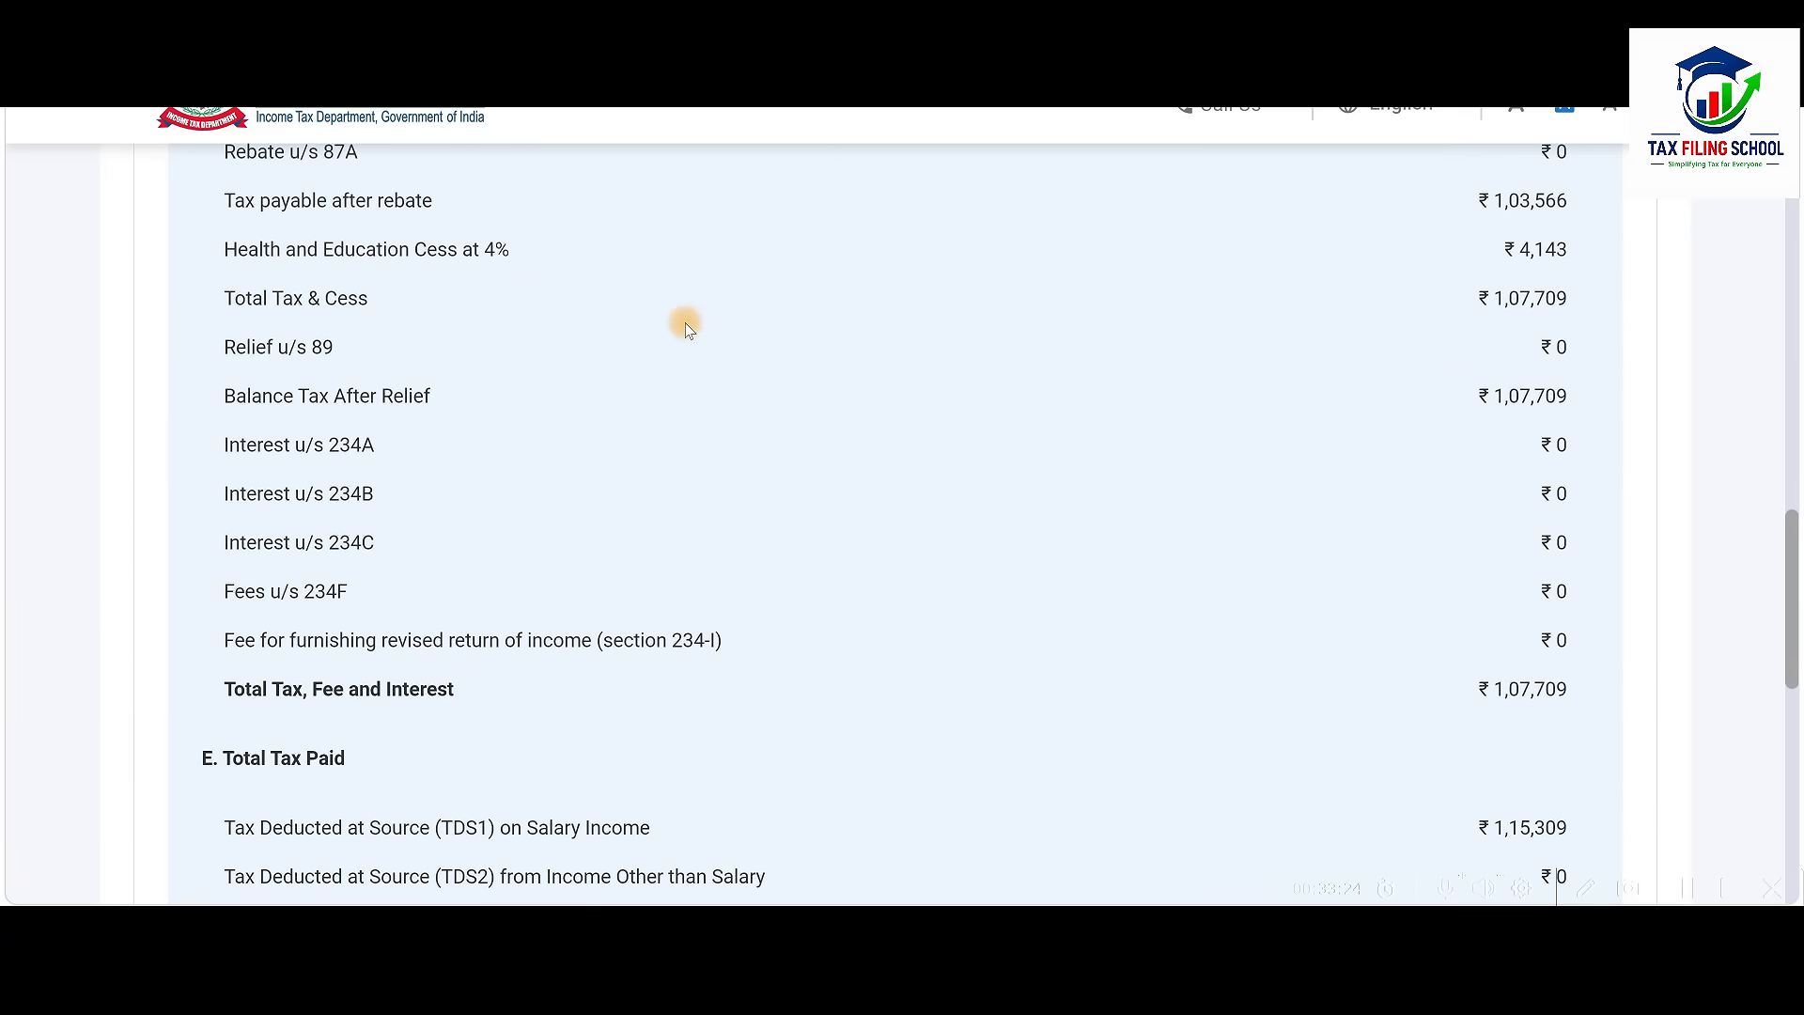
scroll(686, 328, down, 5)
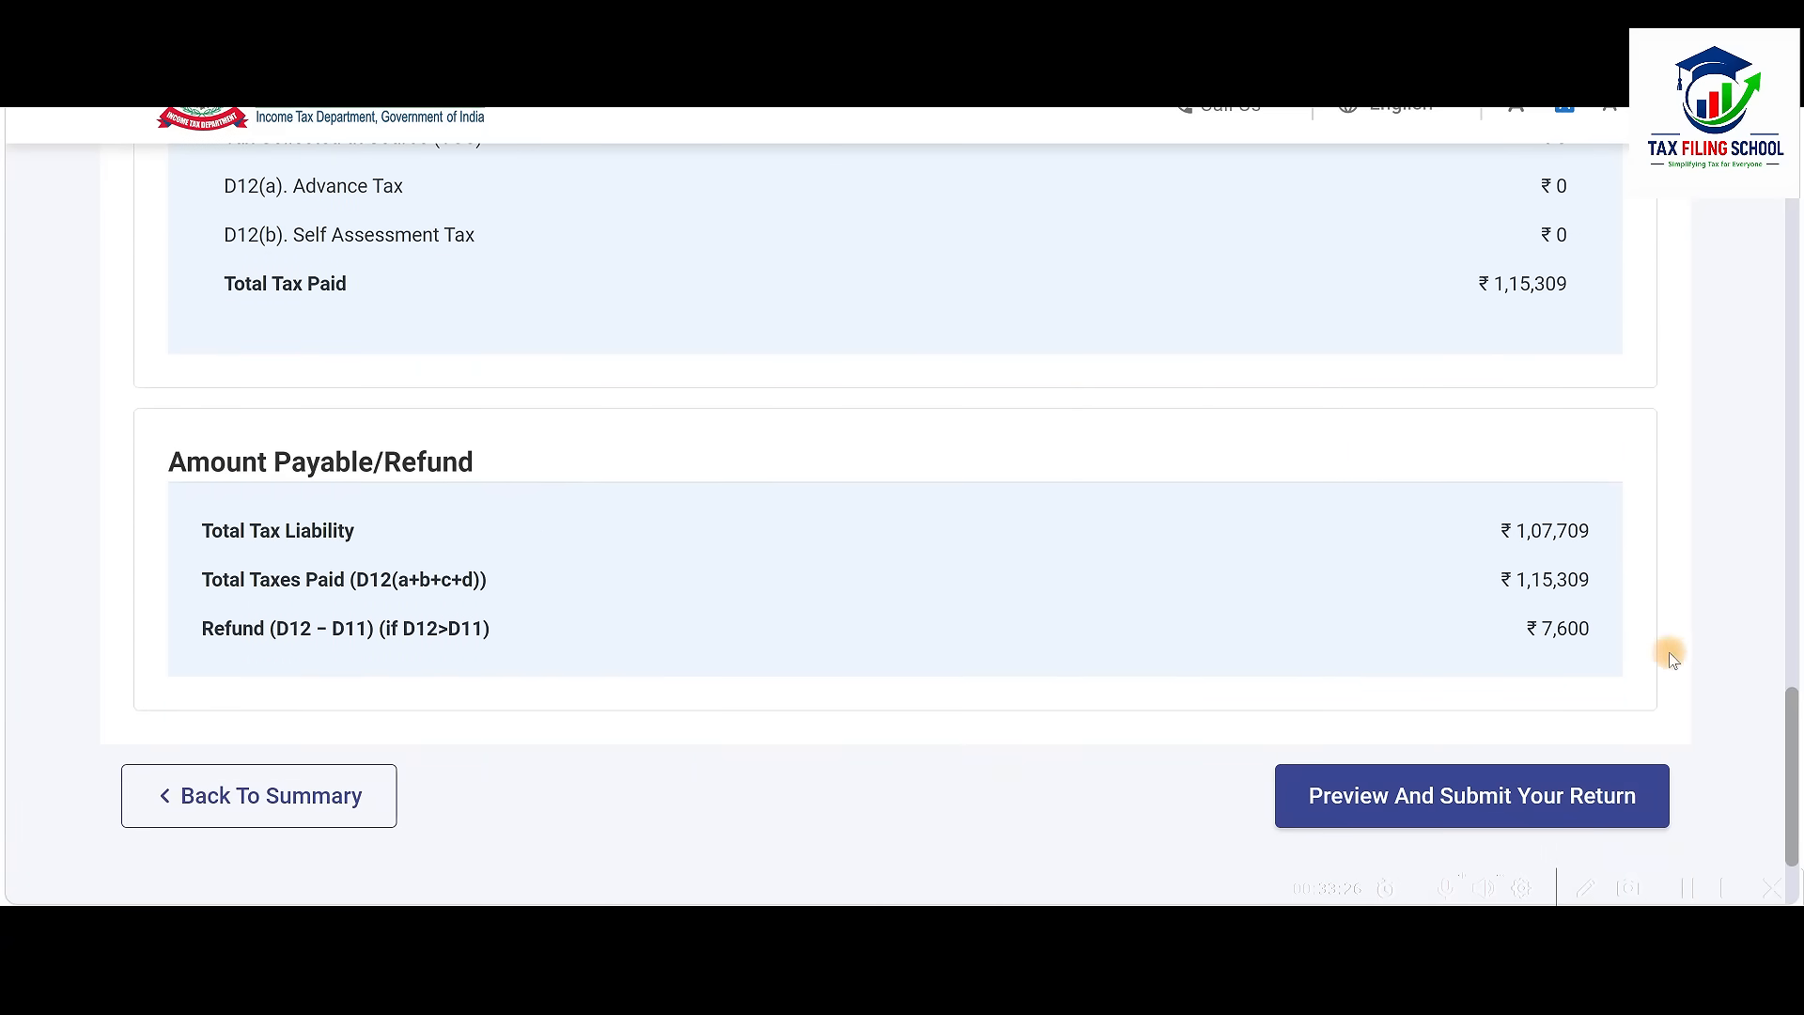
scroll(1532, 691, down, 3)
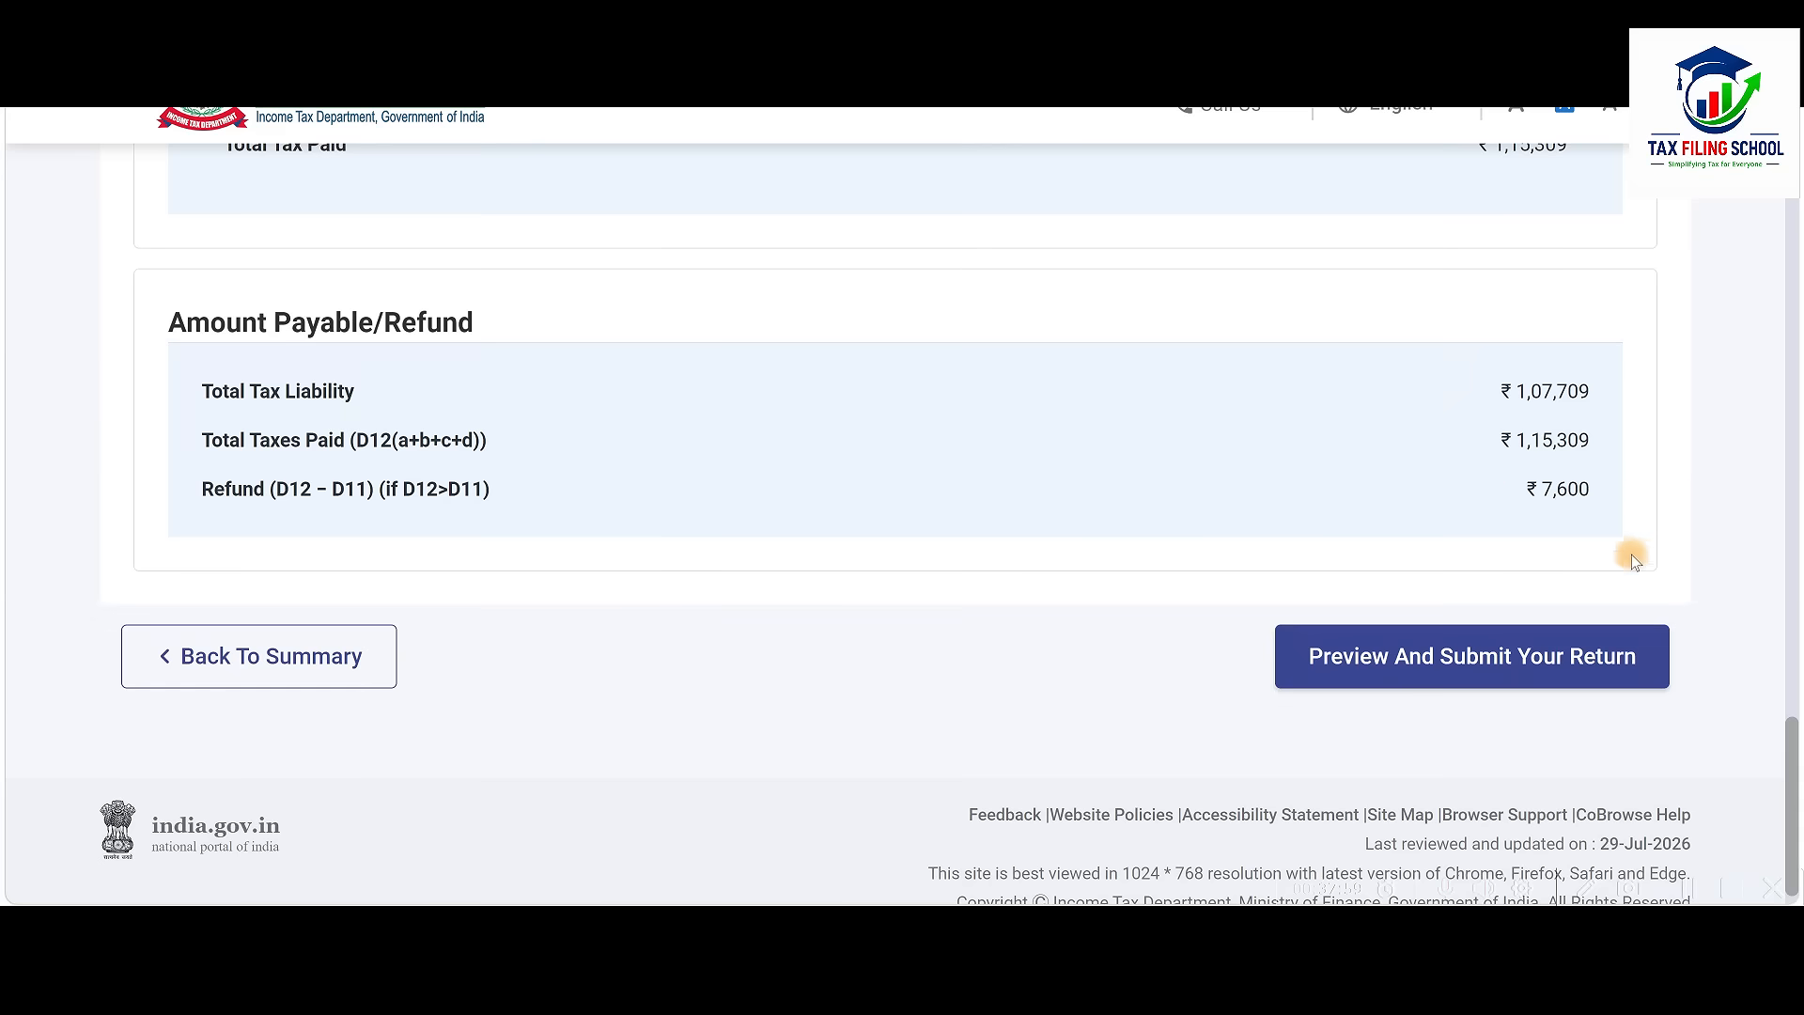
Accept the return declaration with Banglore entered as the place of filing
click(1477, 658)
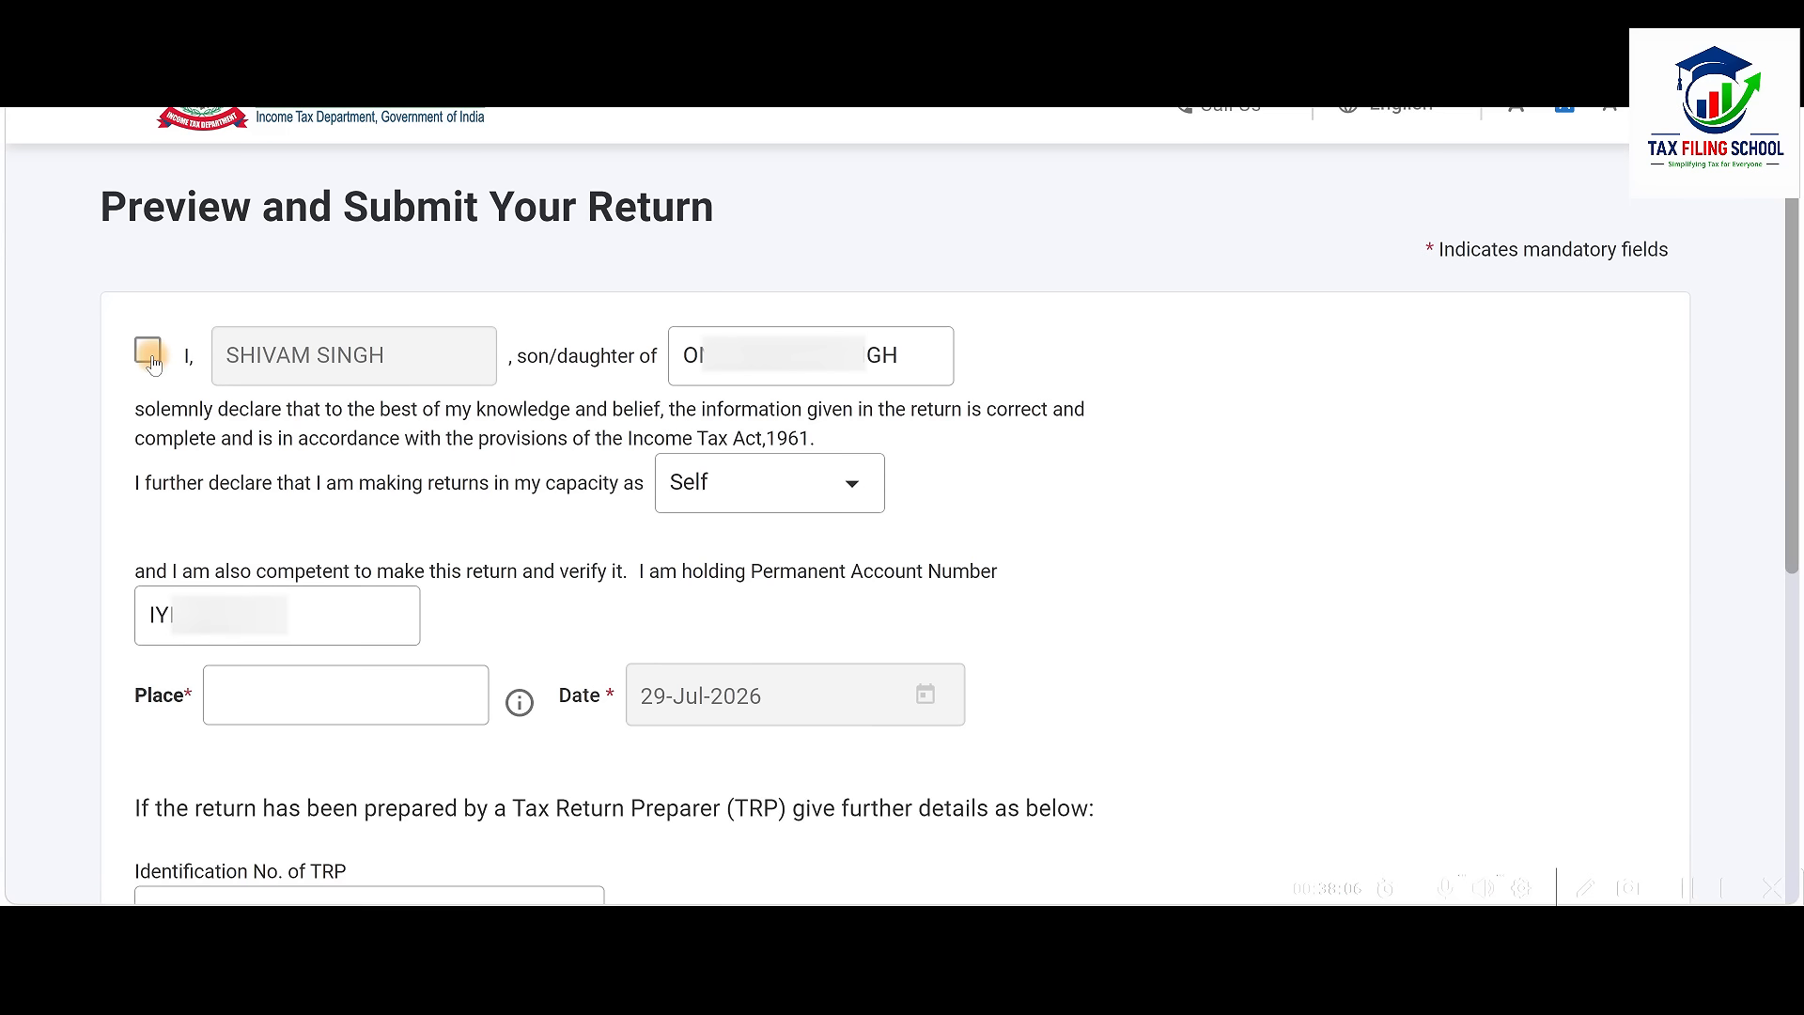
click(320, 691)
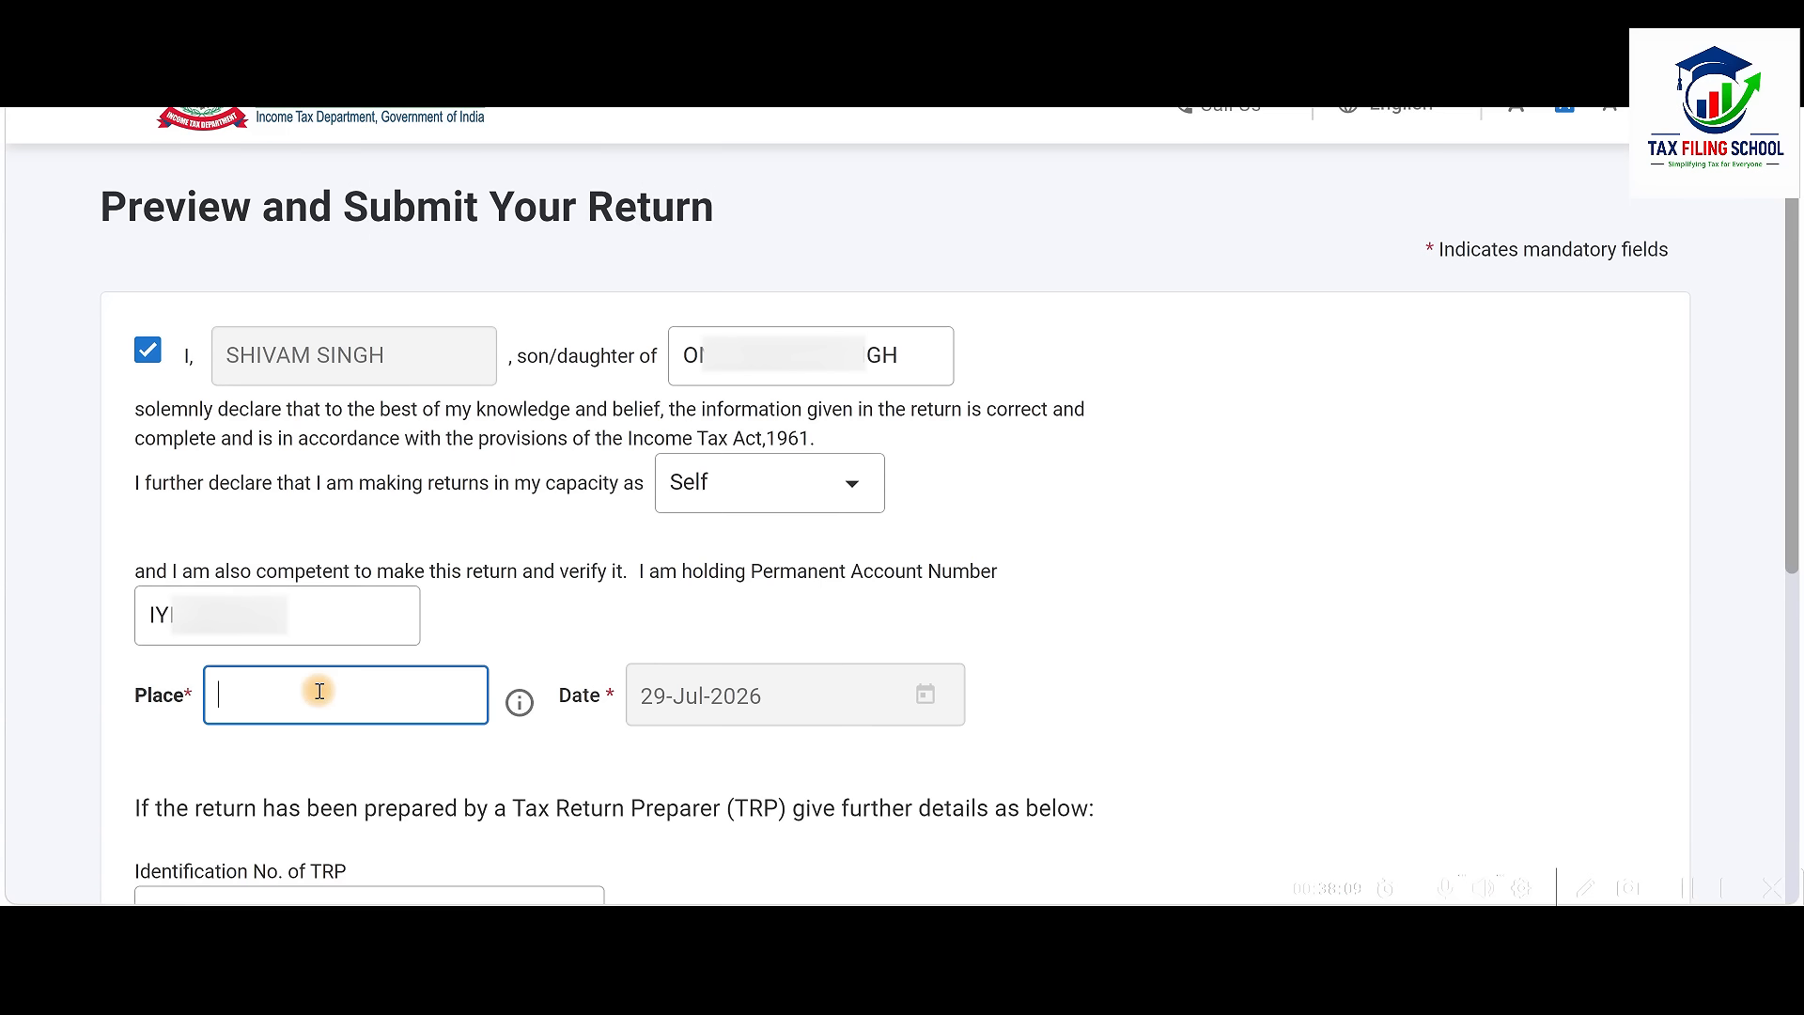
text(lore)
click(1135, 648)
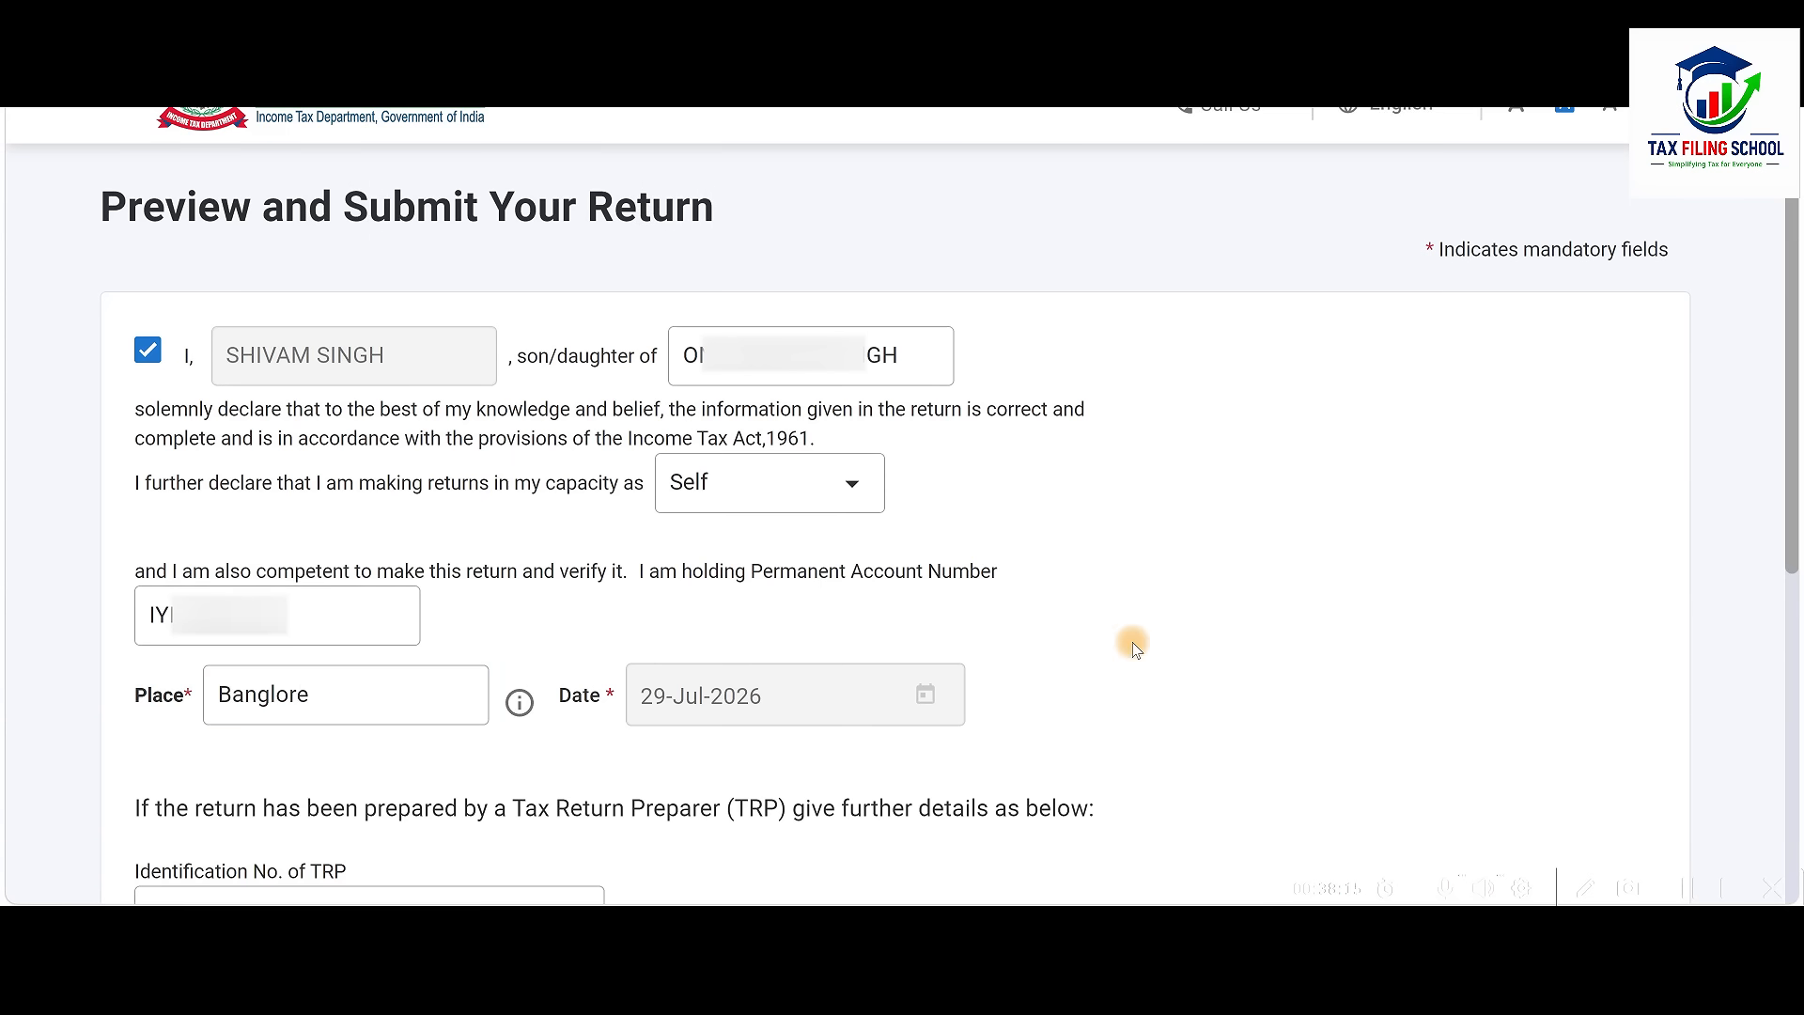
scroll(1135, 649, down, 5)
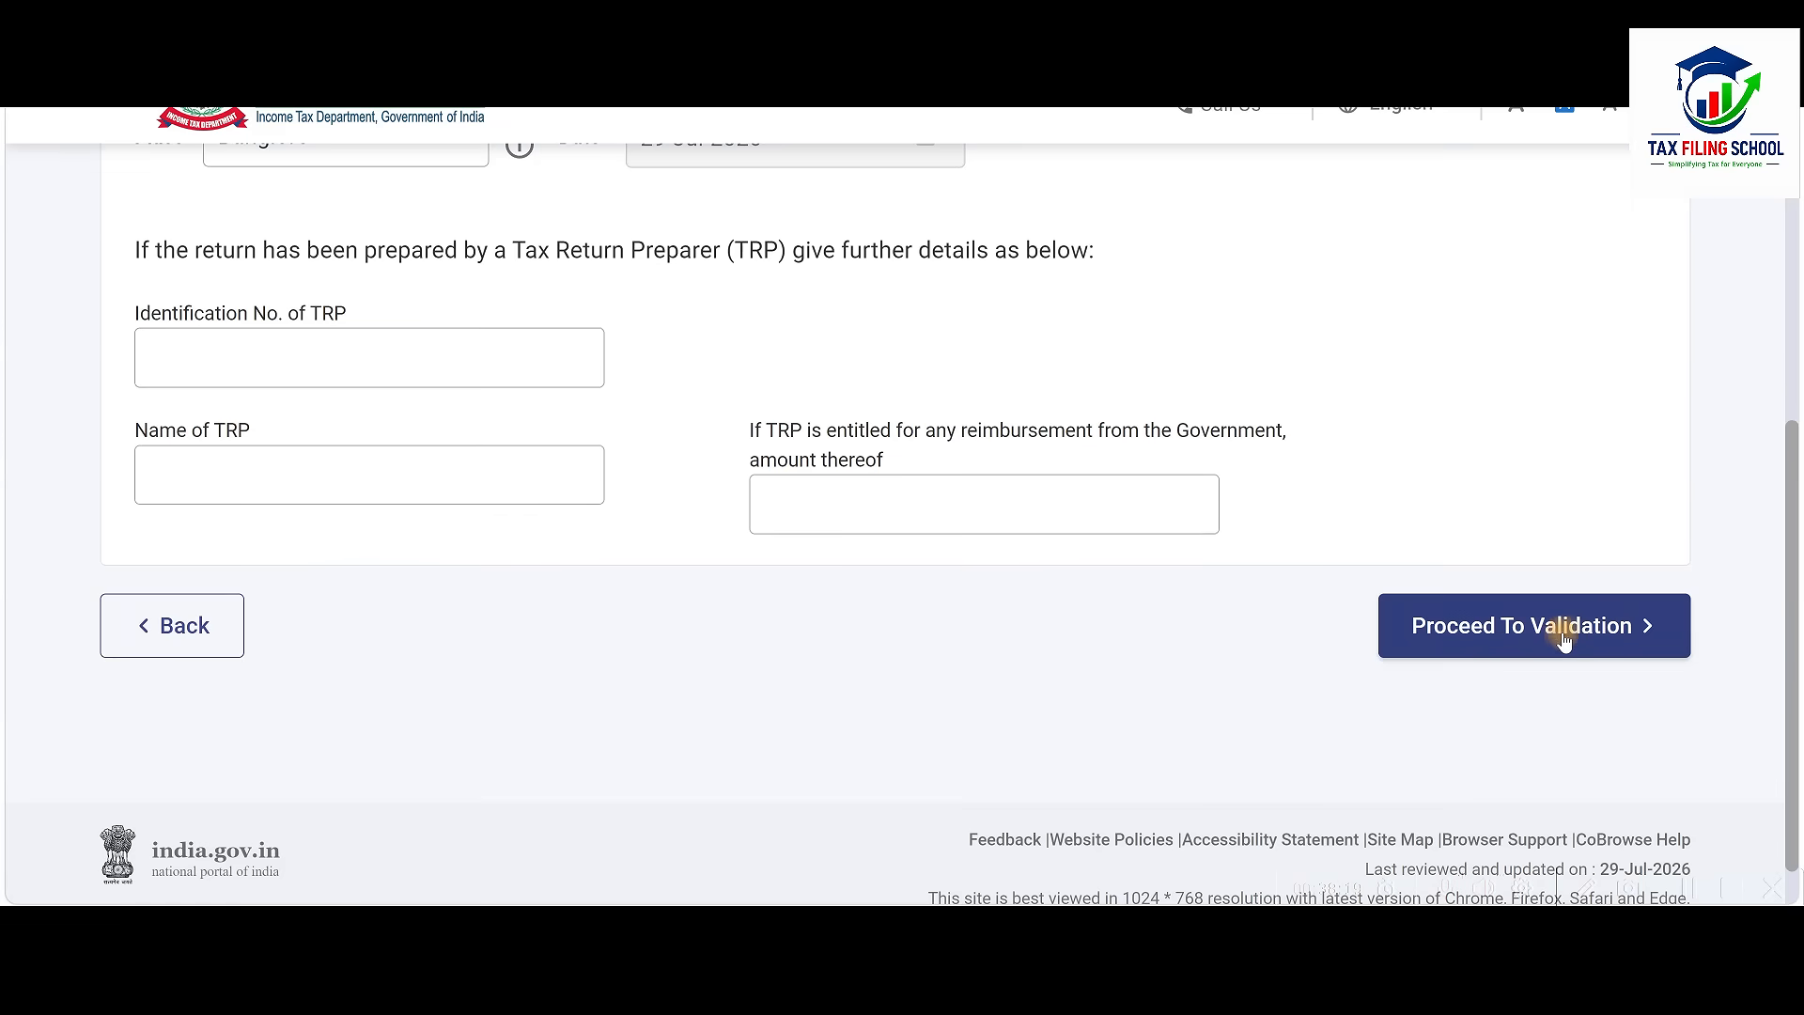
Validate the ITR-1, review its full preview, and pass upload-level validation with no errors
click(1572, 639)
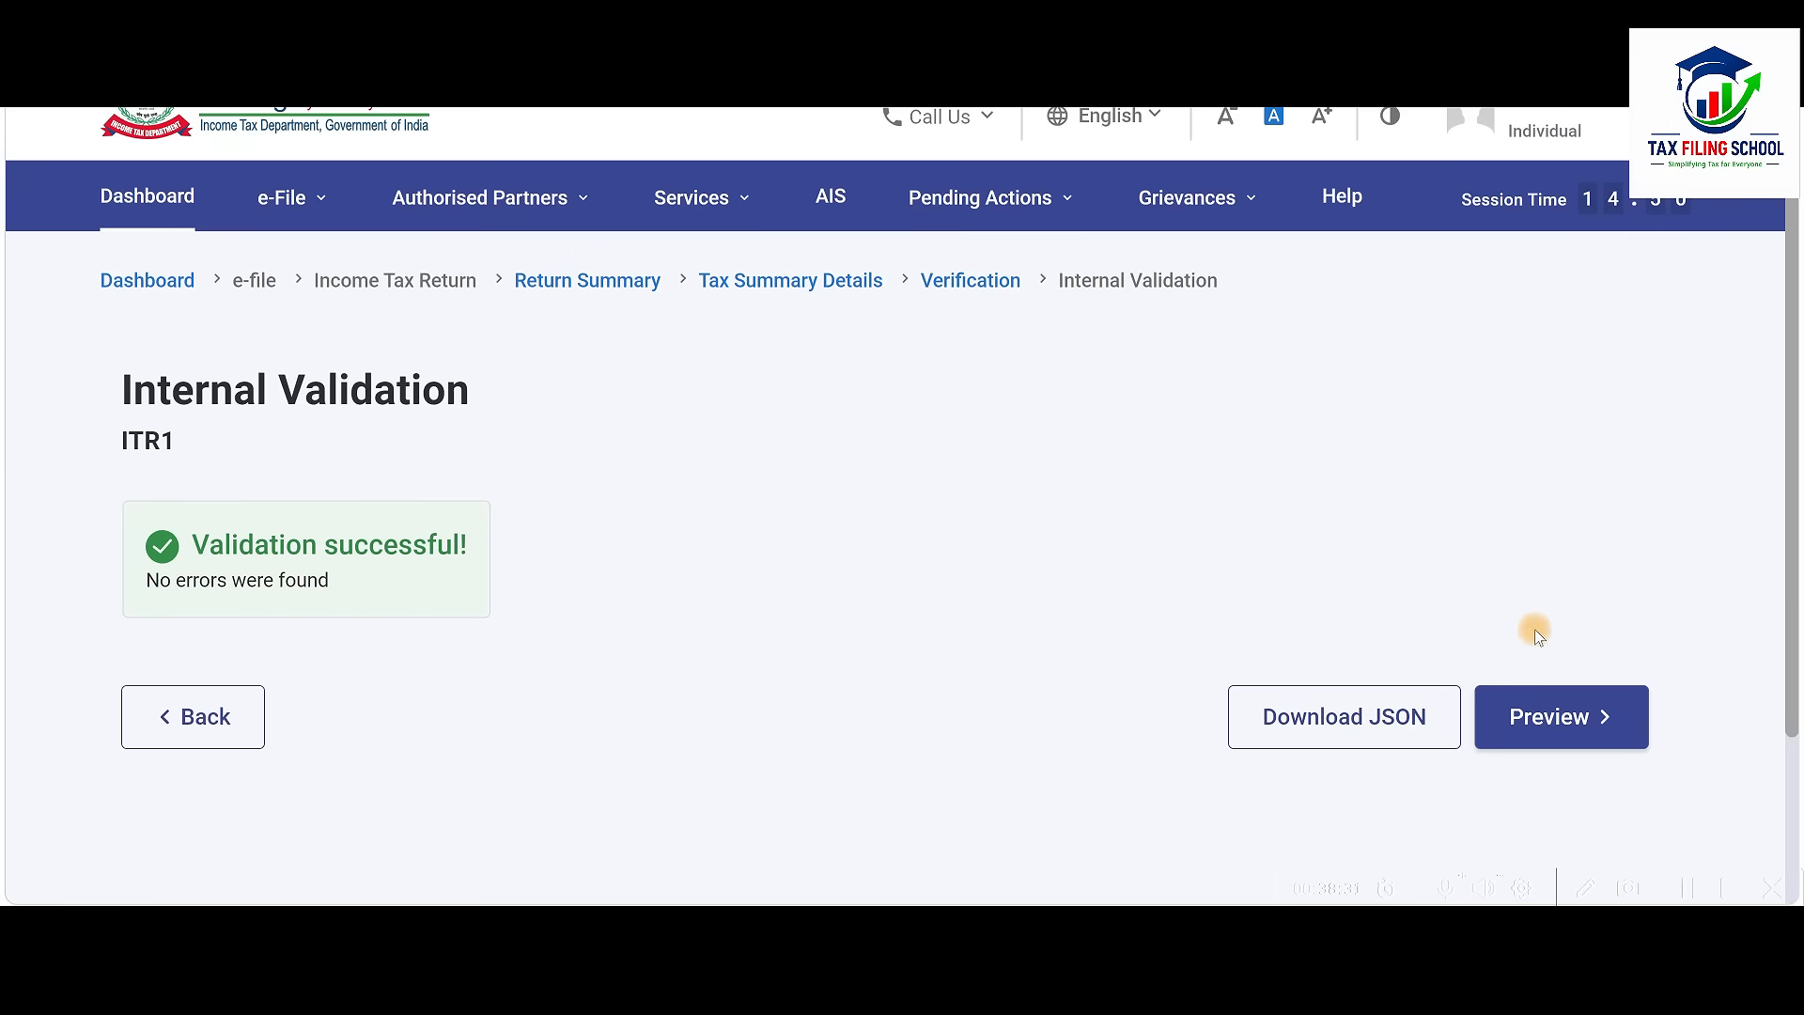
click(1591, 731)
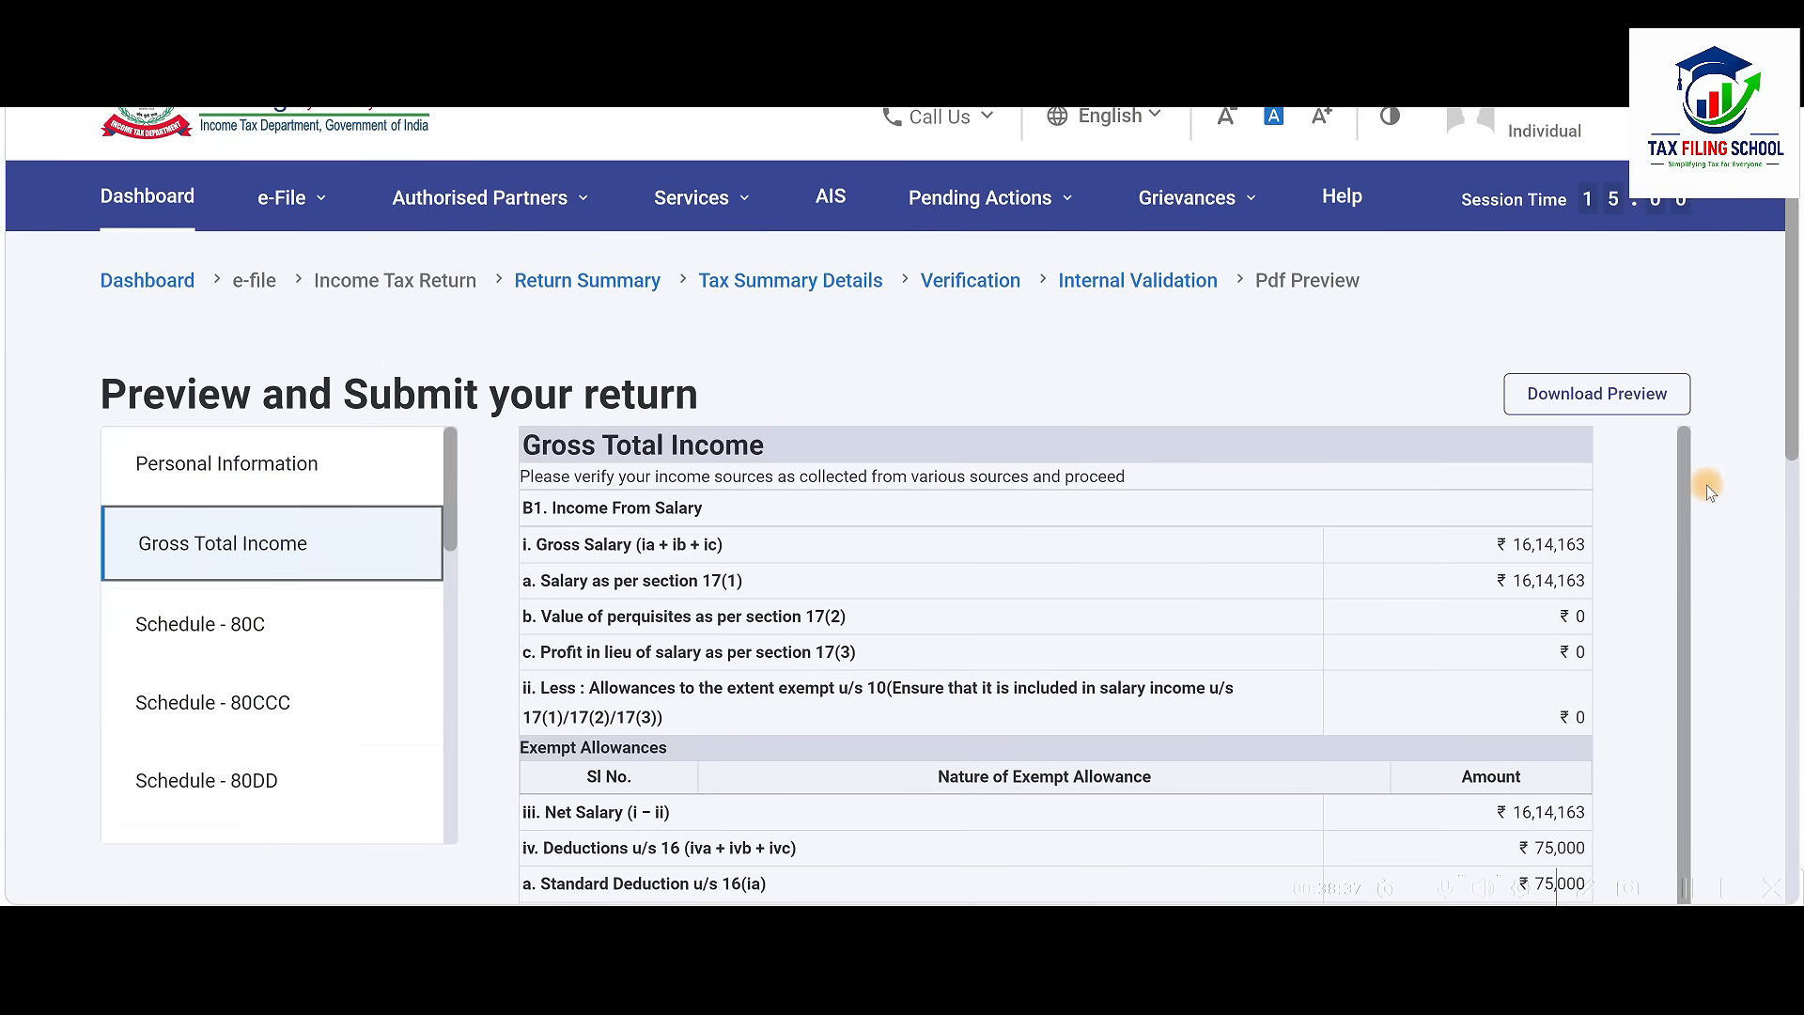
scroll(1707, 485, down, 5)
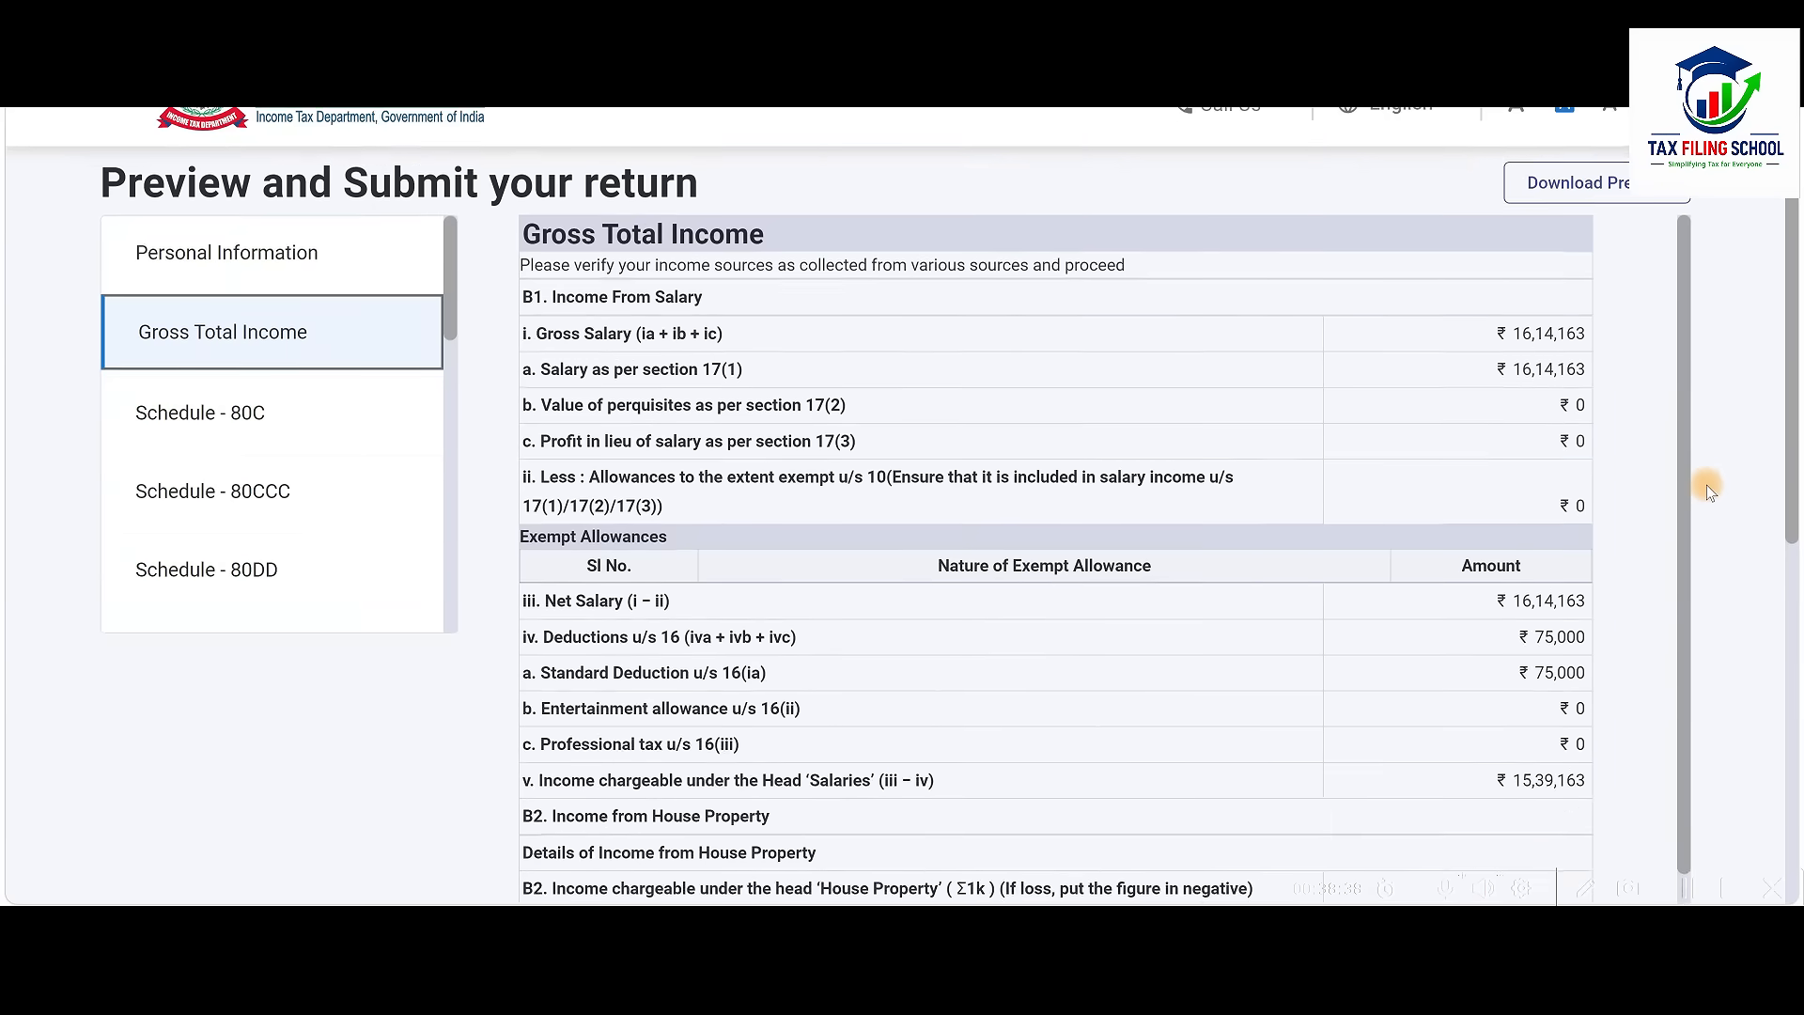
scroll(1706, 486, down, 5)
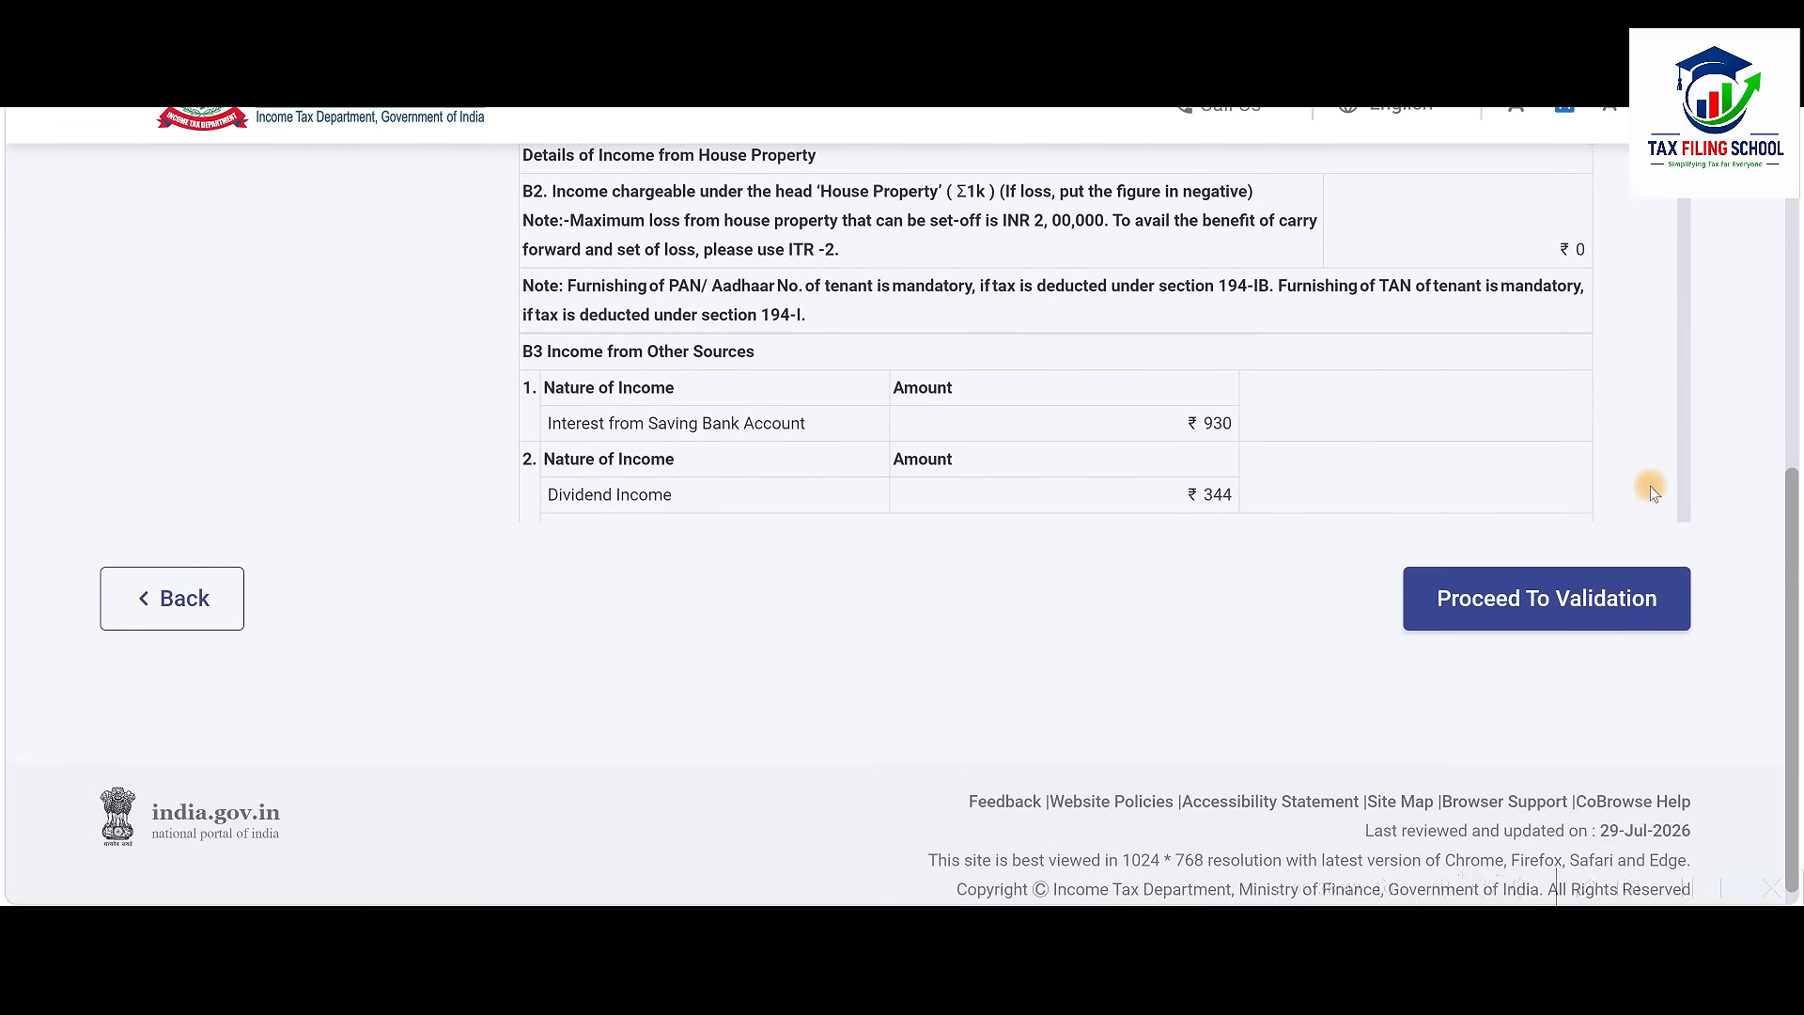
click(1564, 609)
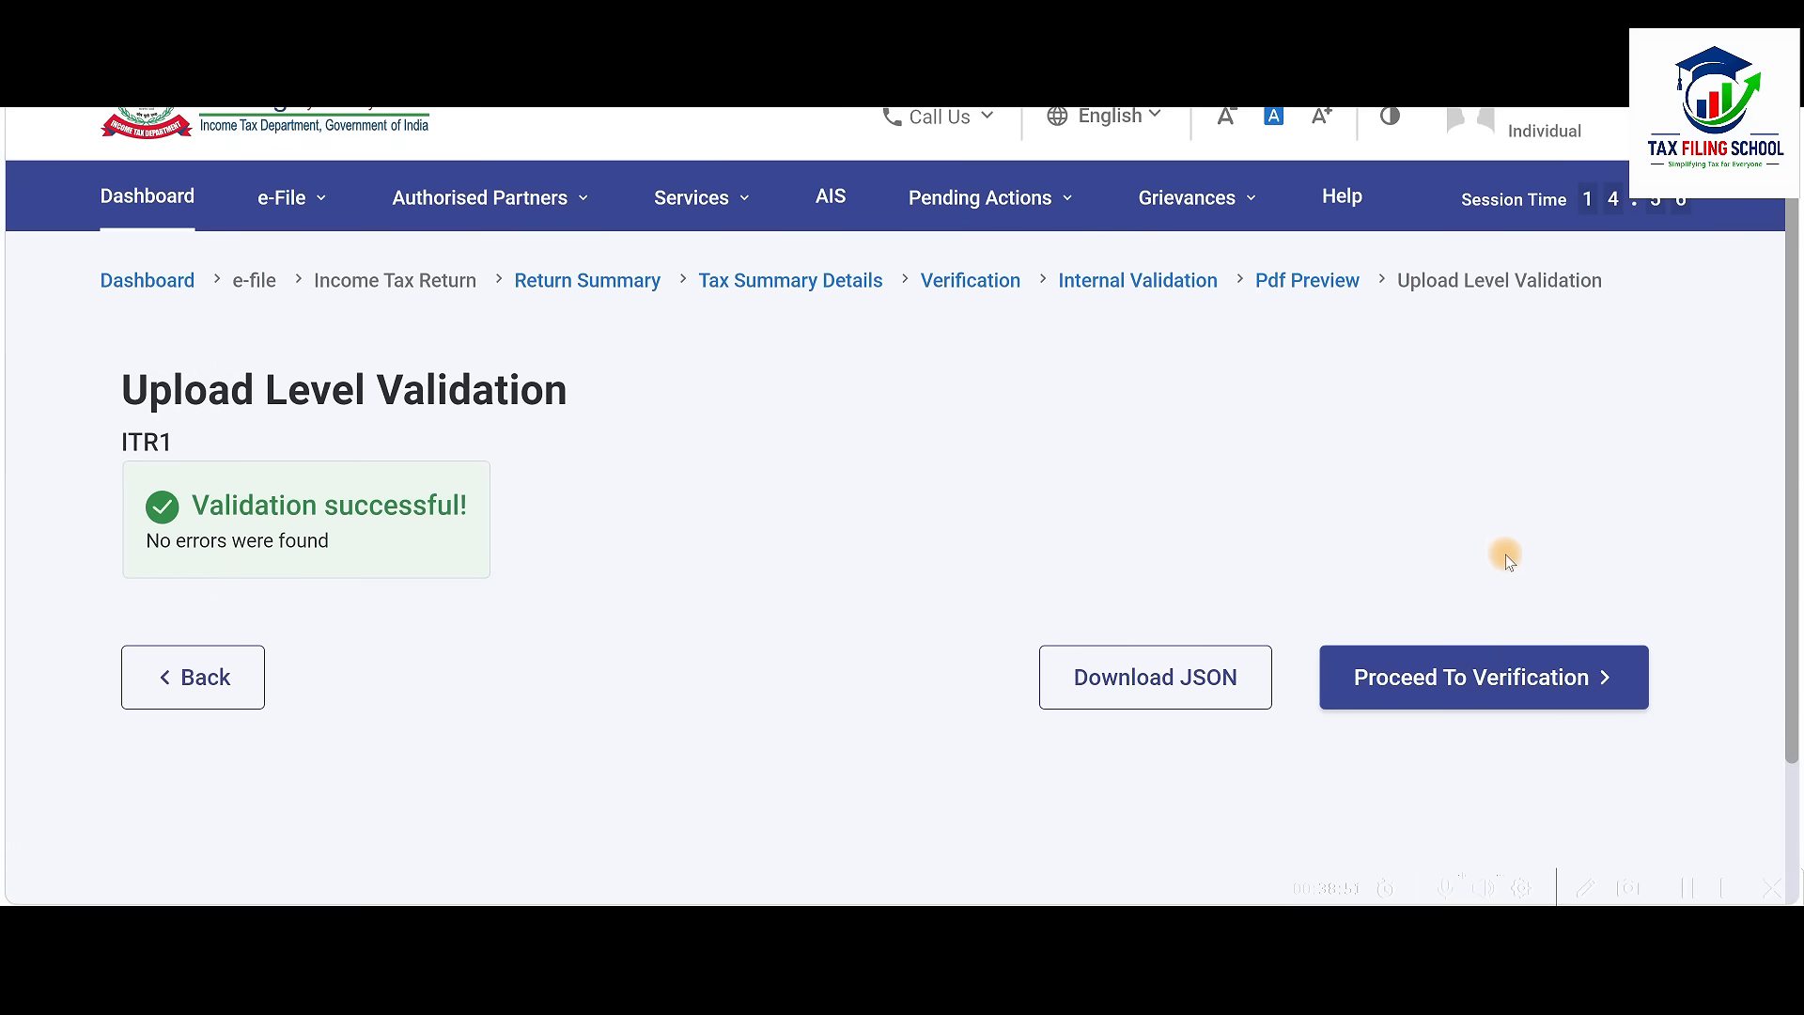
Choose E-Verify Now within the 30-day deadline to list Aadhaar OTP, DSC and EVC methods
click(1516, 693)
scroll(939, 537, down, 4)
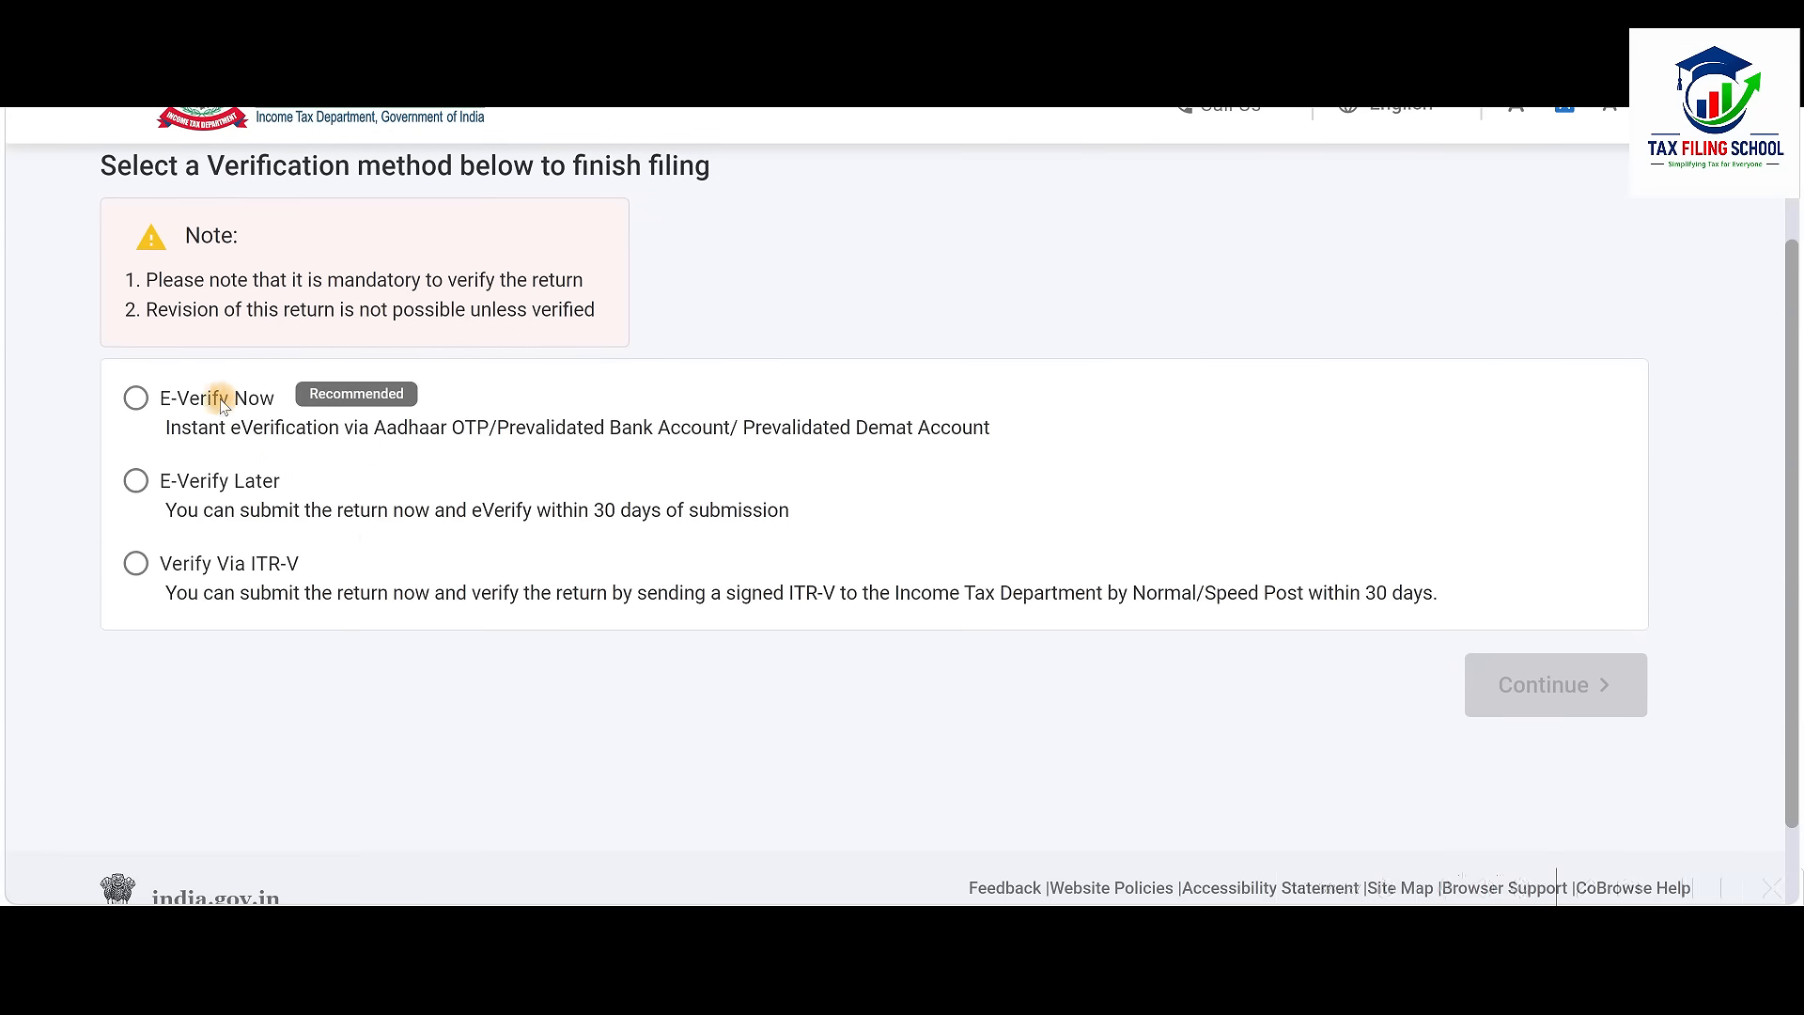
drag(578, 510, 791, 513)
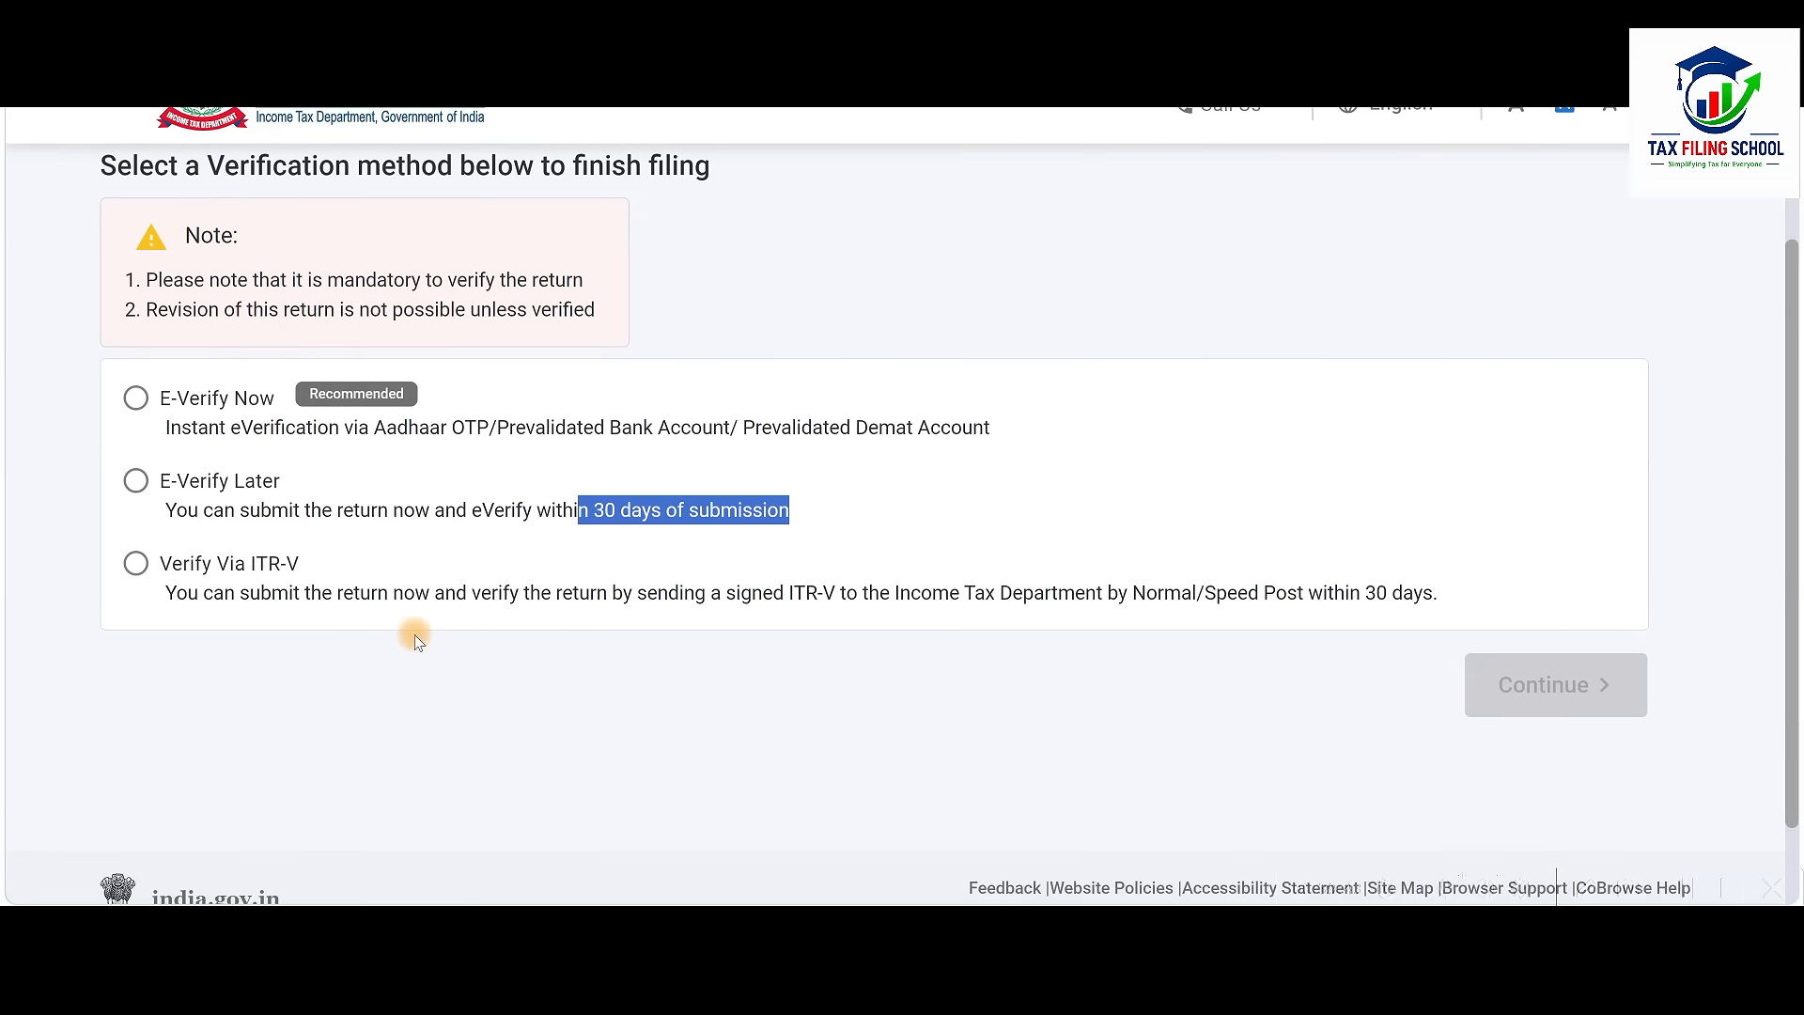
click(134, 400)
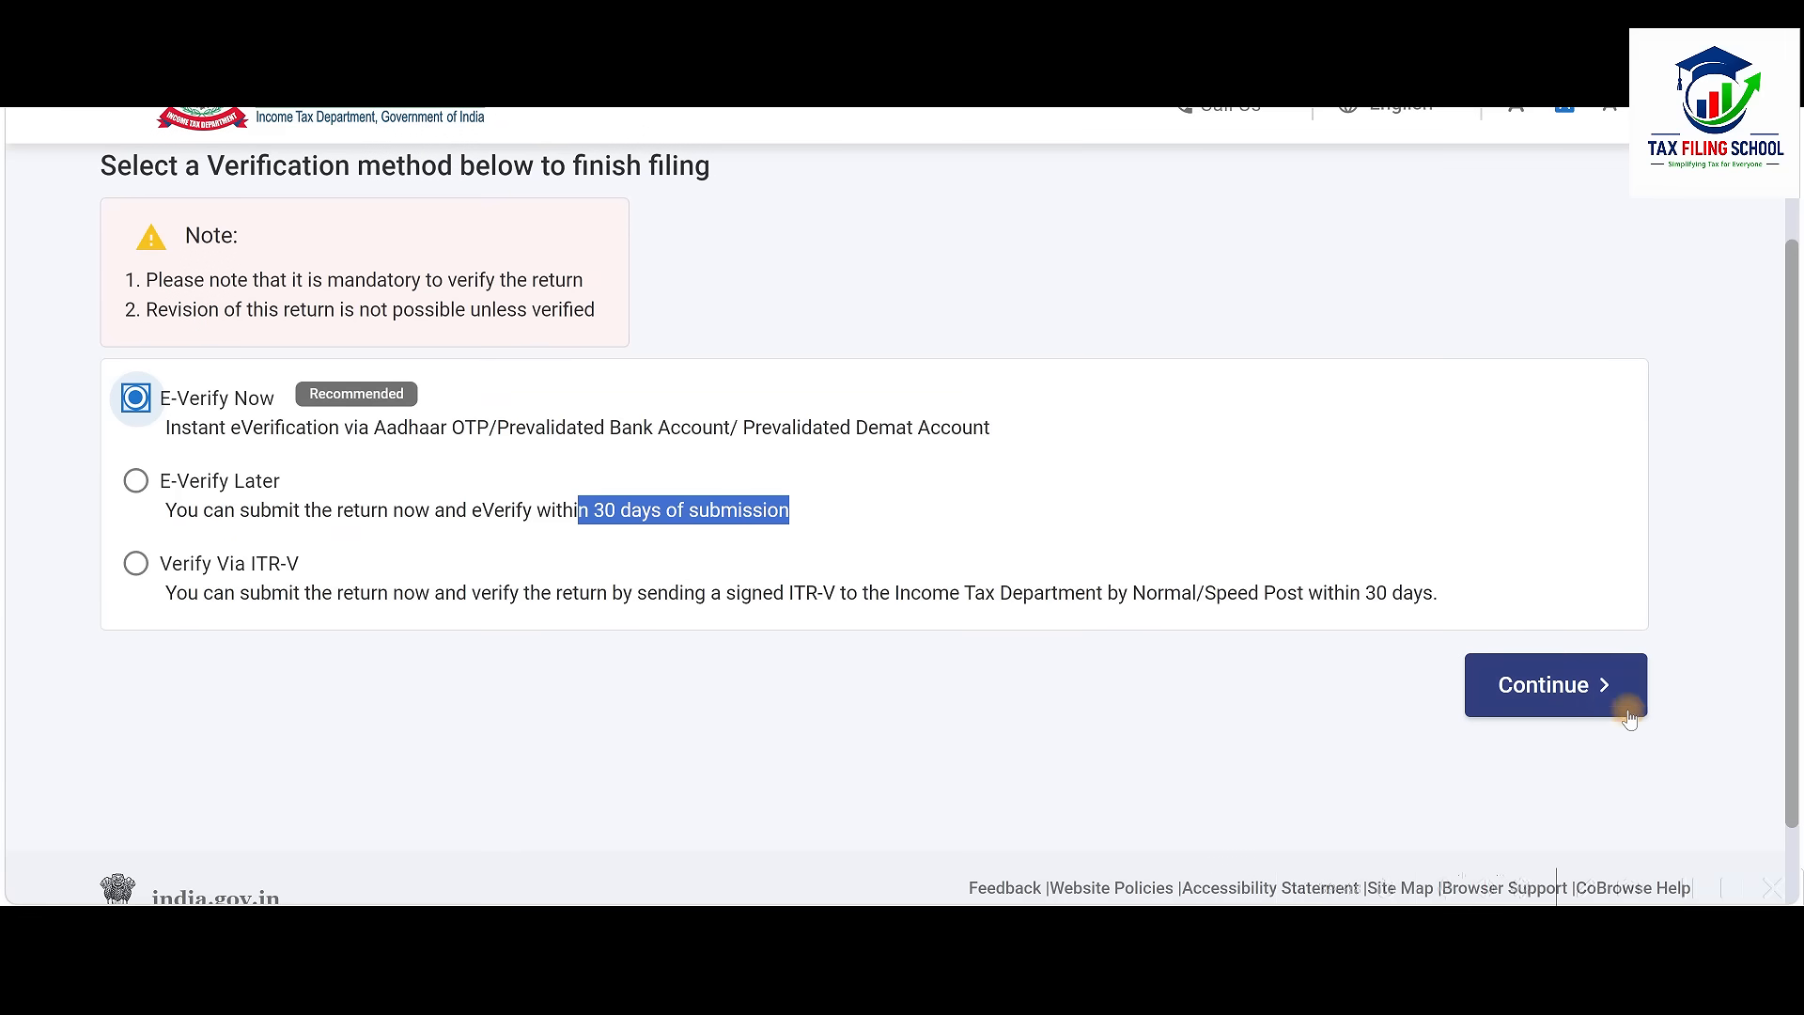
click(1567, 685)
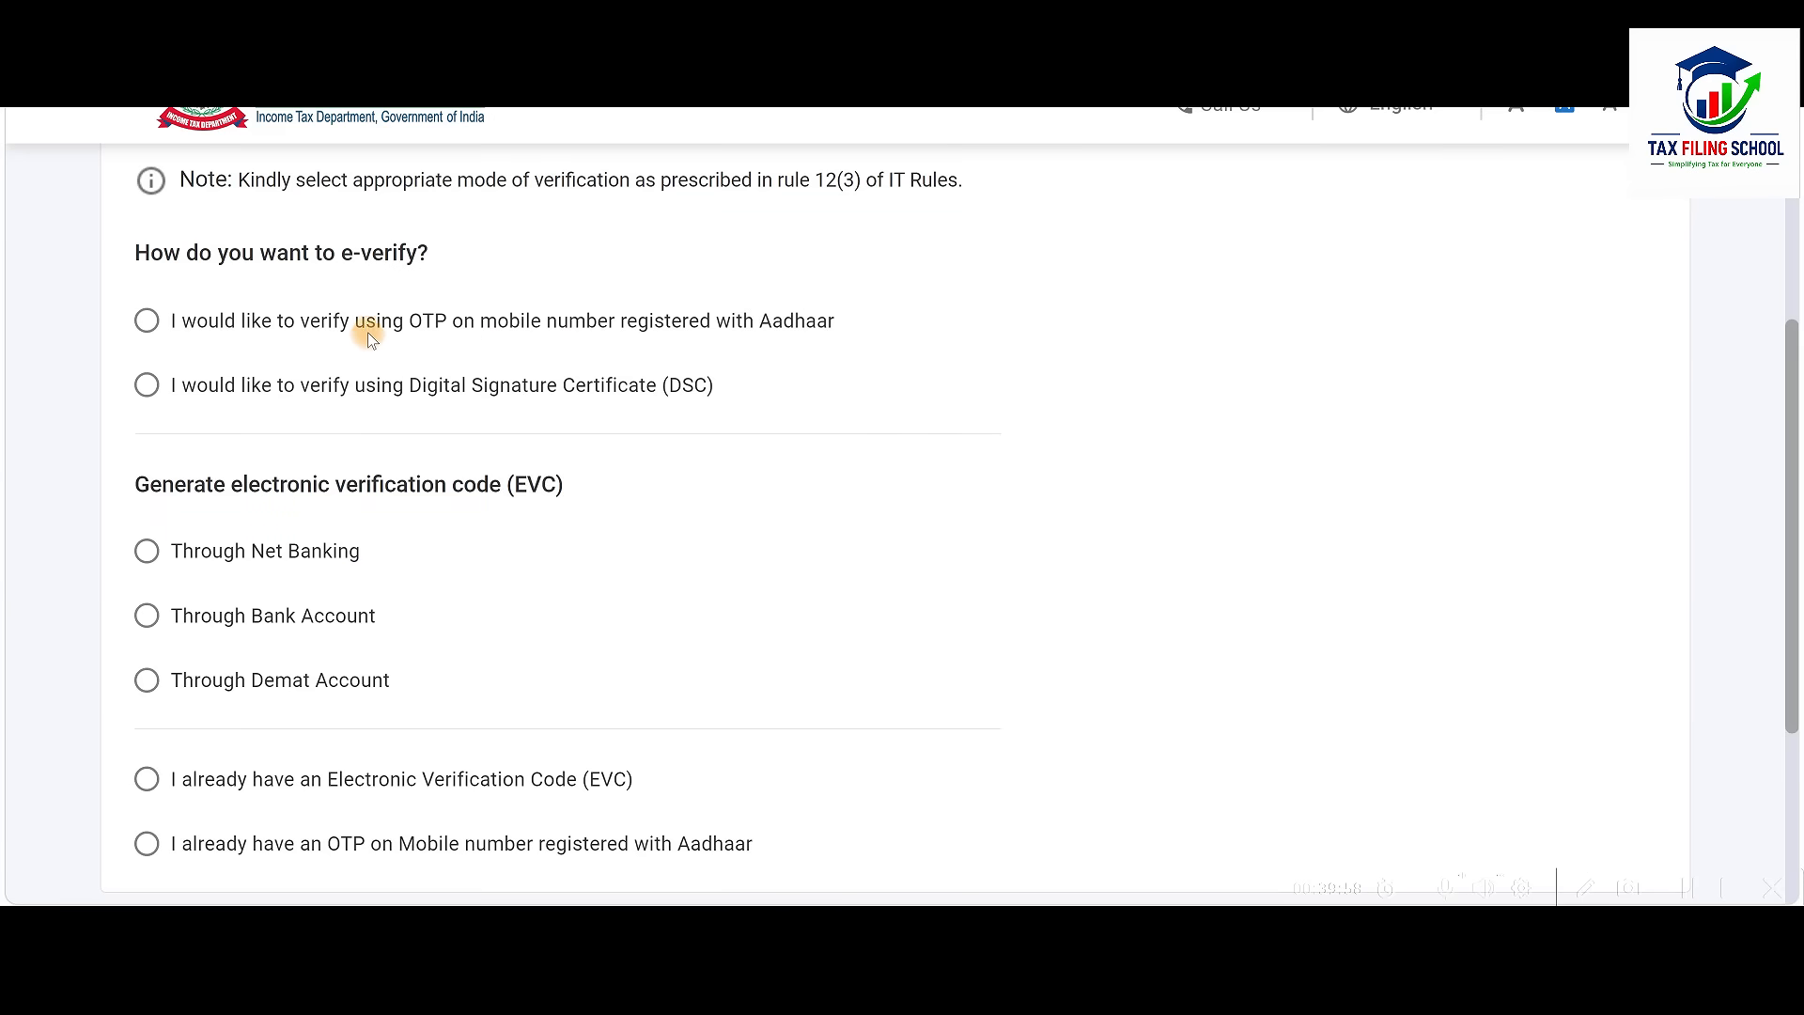
Choose Aadhaar-registered mobile OTP verification and agree to validate the Aadhaar details
click(146, 321)
scroll(1035, 451, down, 3)
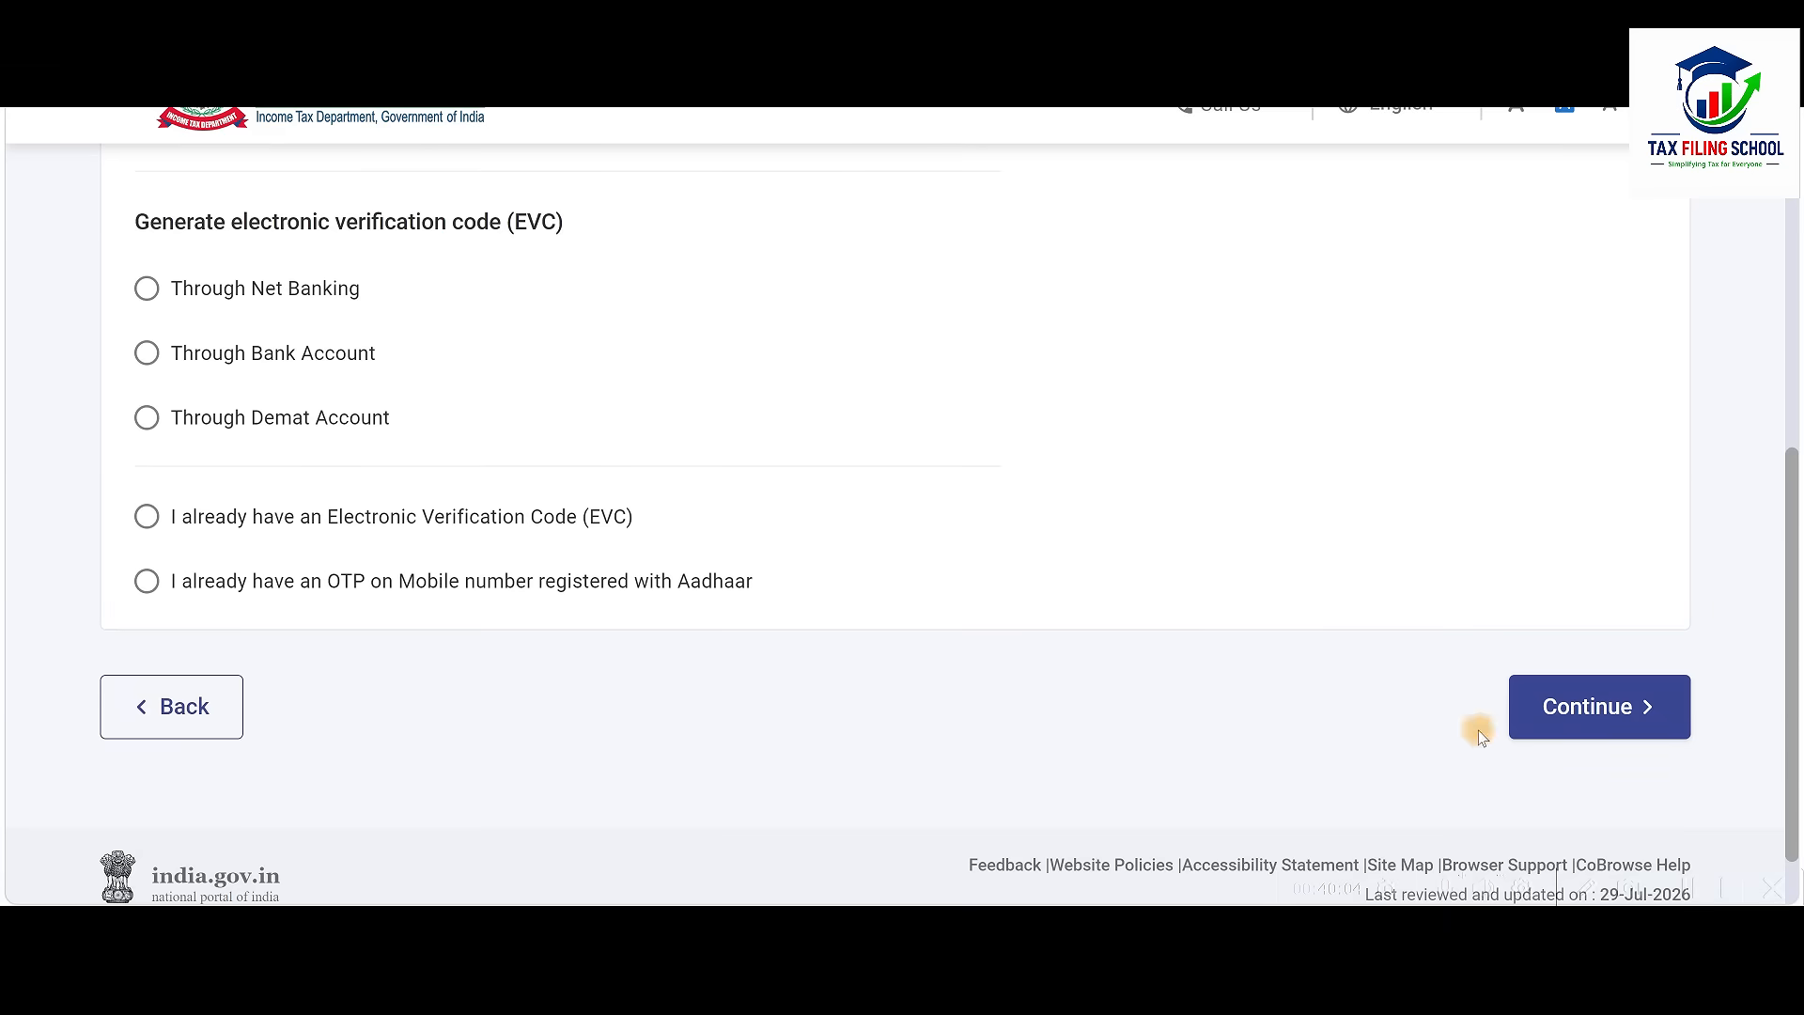
click(1609, 713)
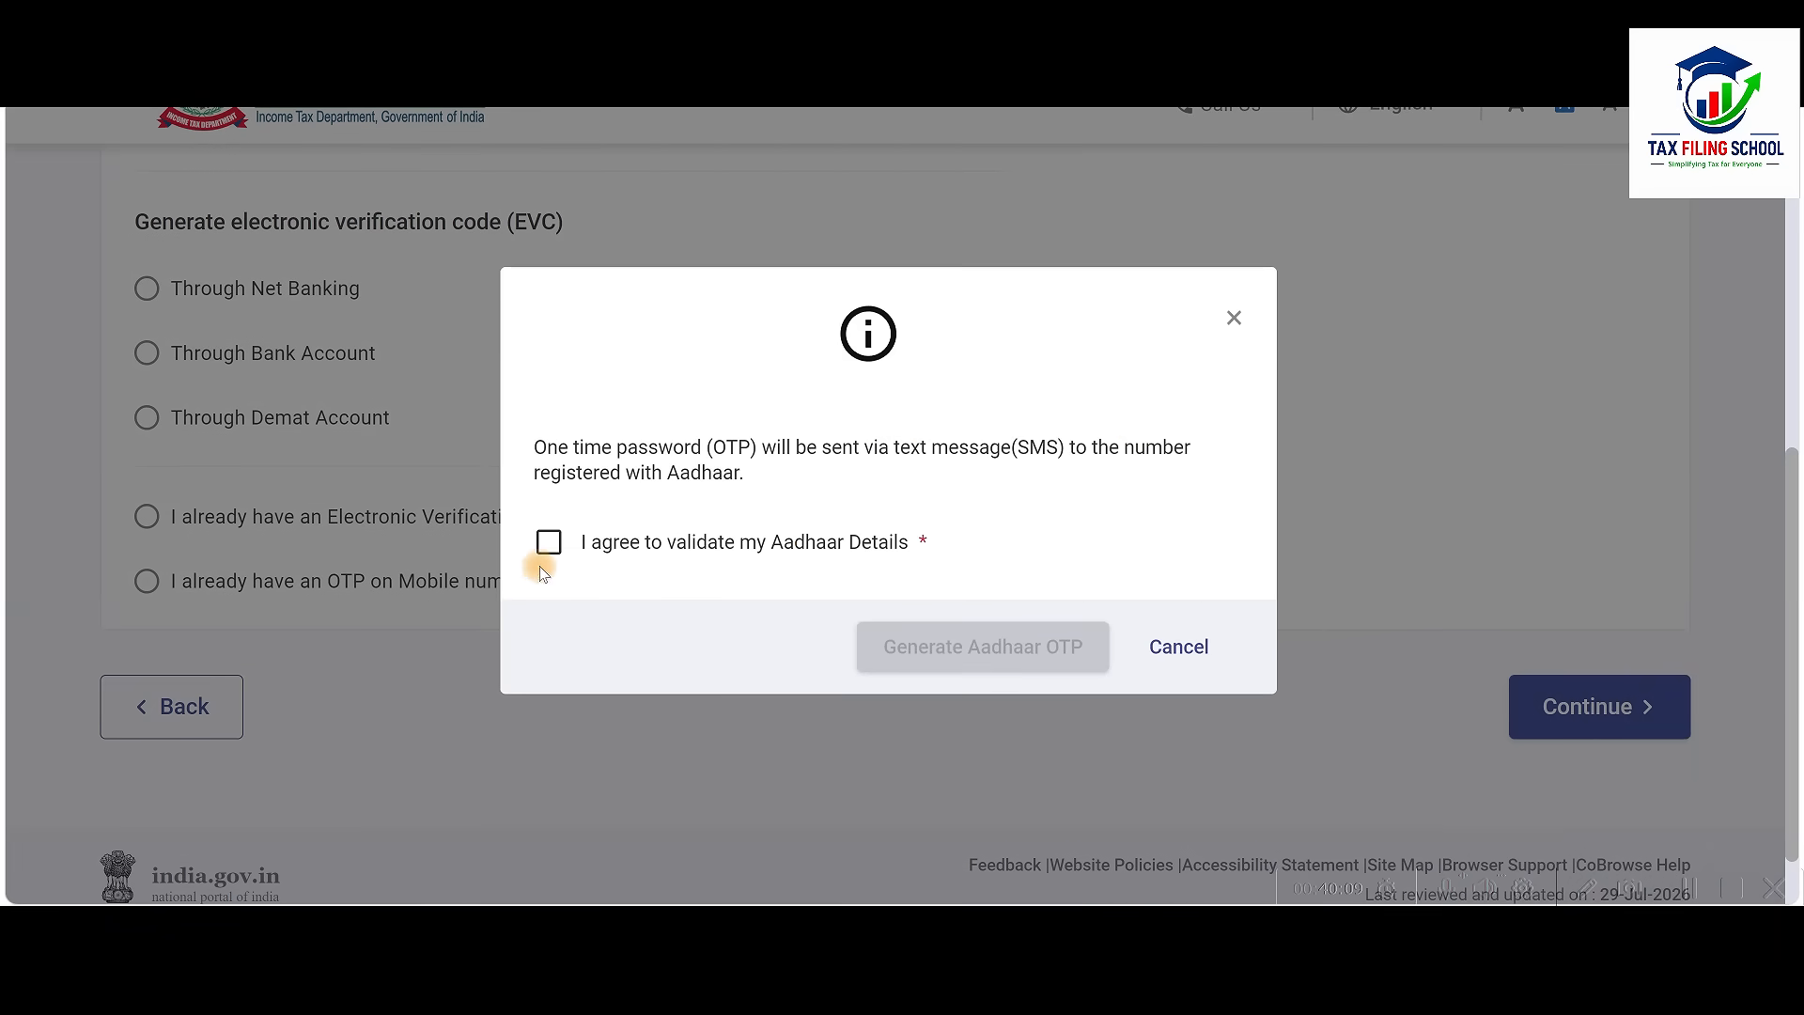
click(549, 543)
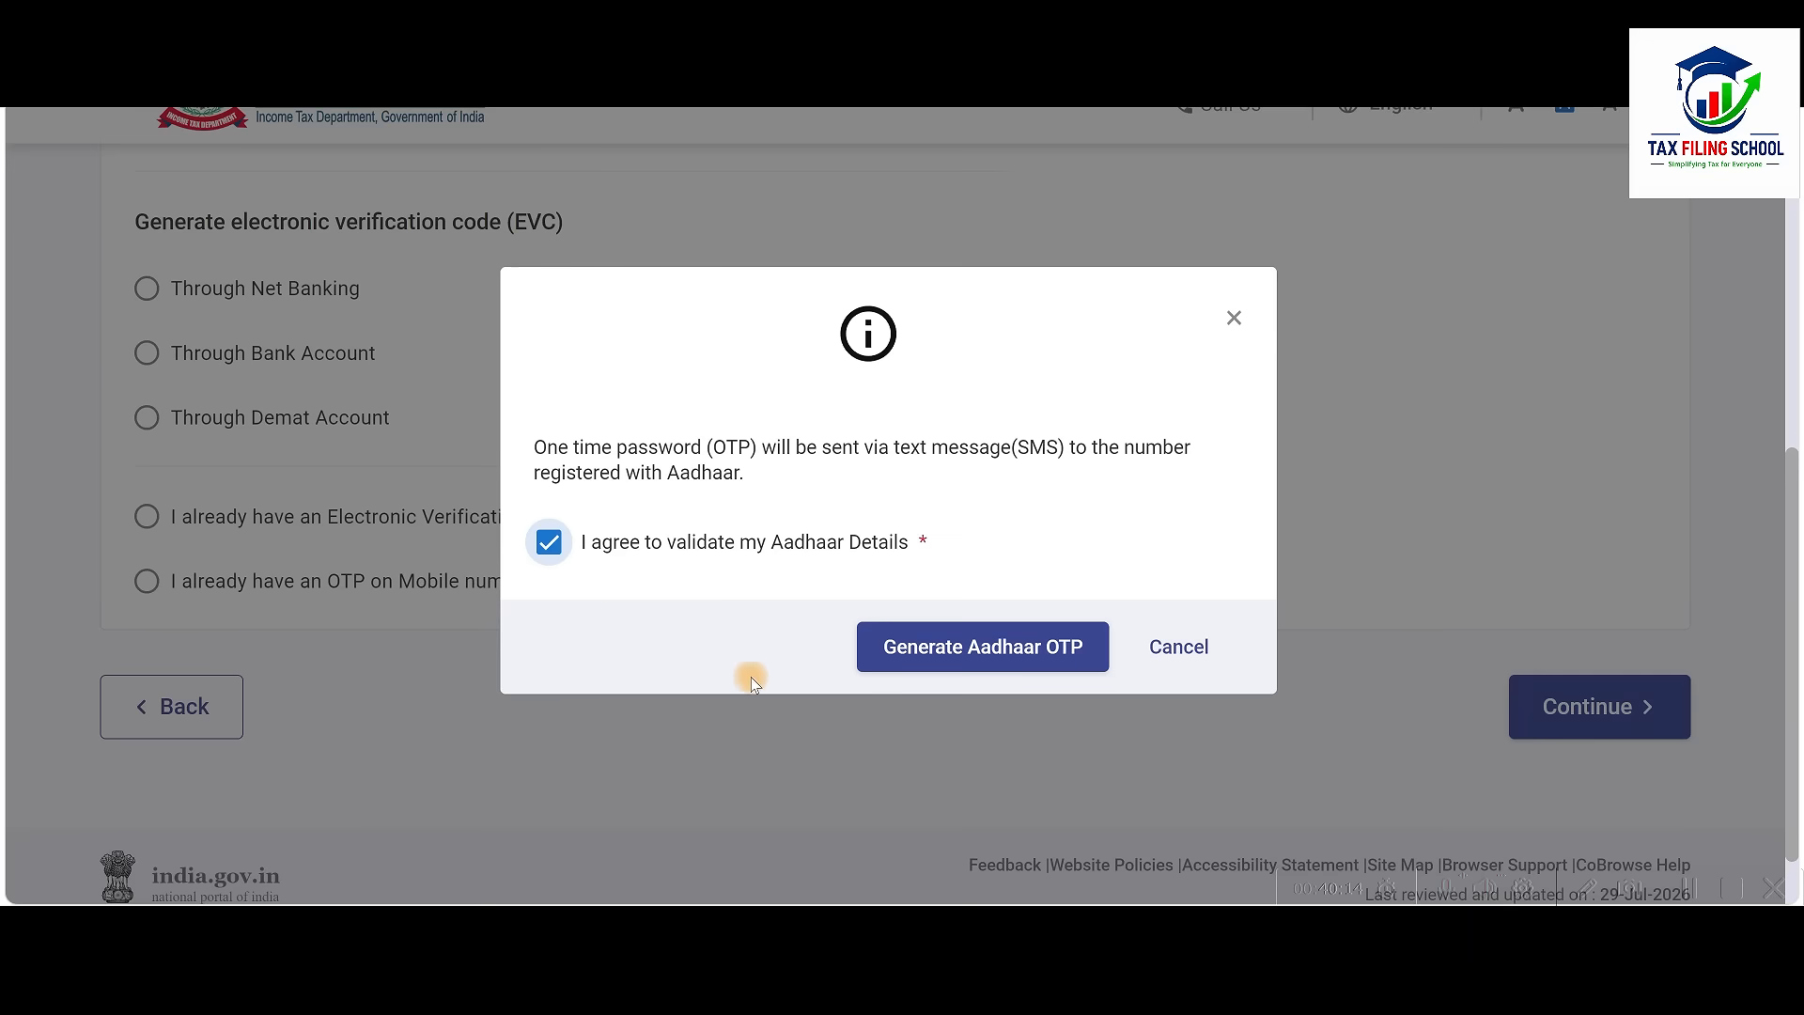
Generate the Aadhaar OTP, enter the received code and validate it
click(971, 648)
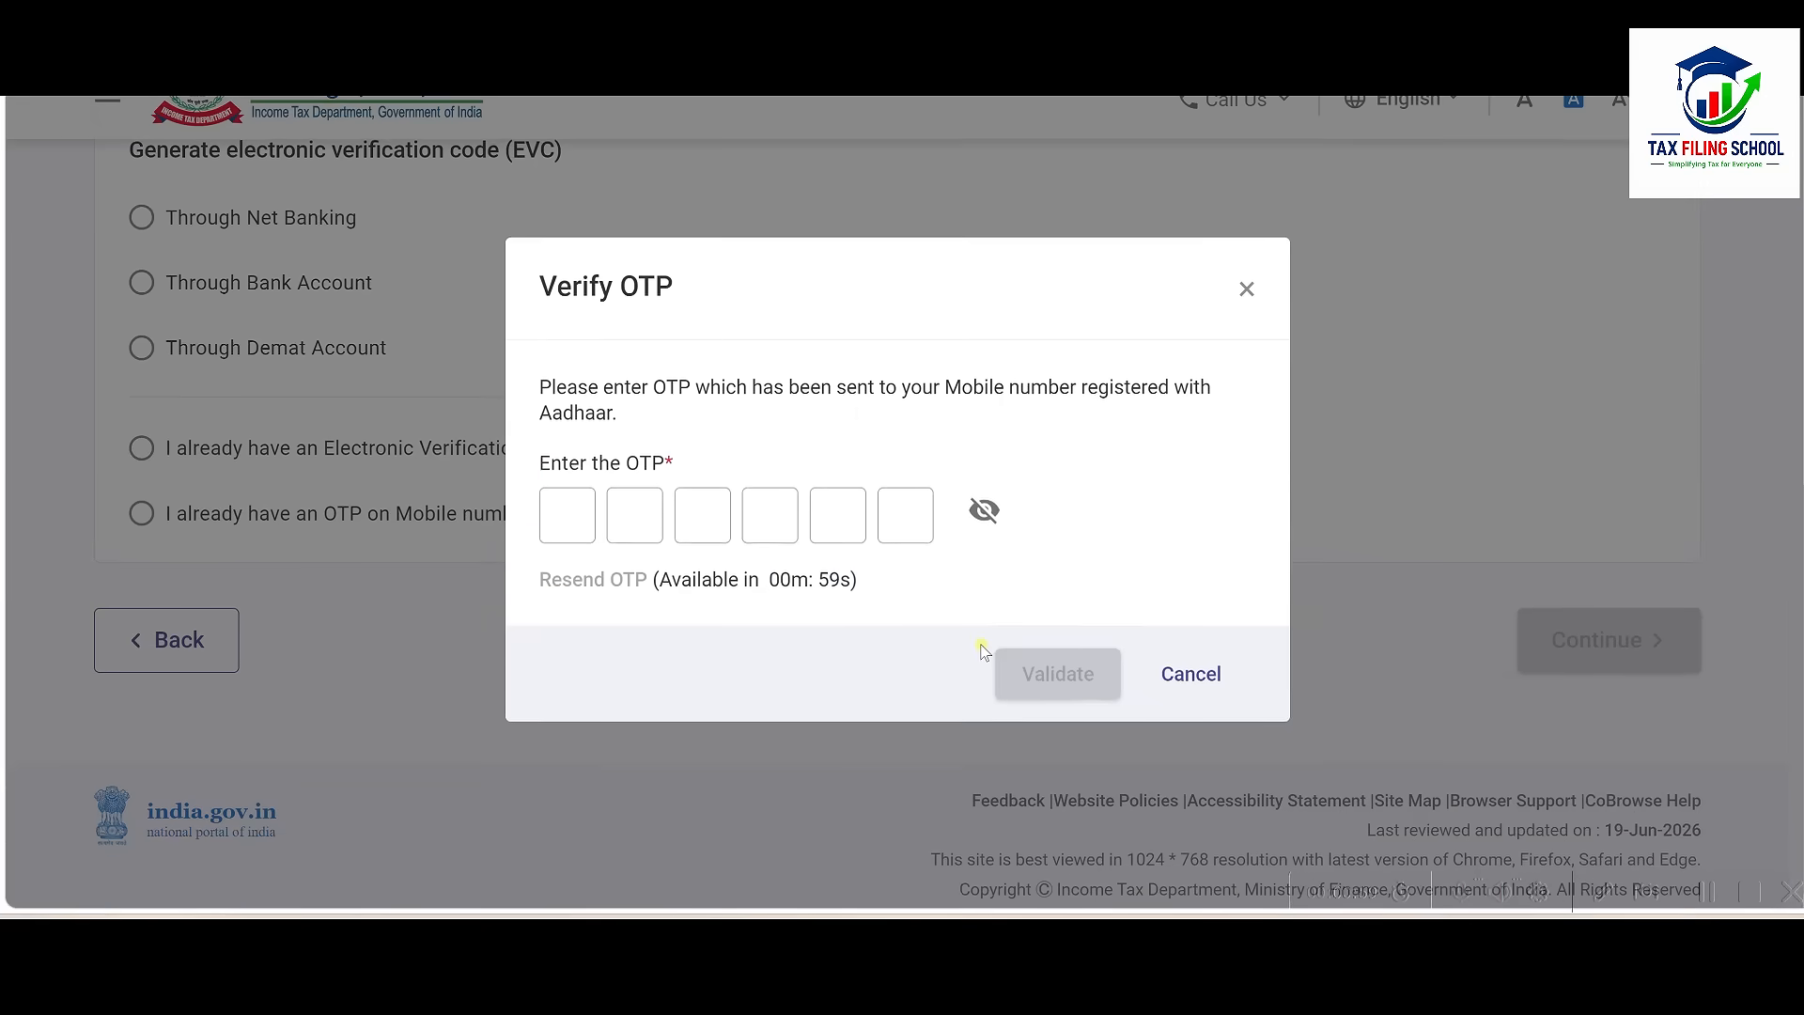
click(565, 508)
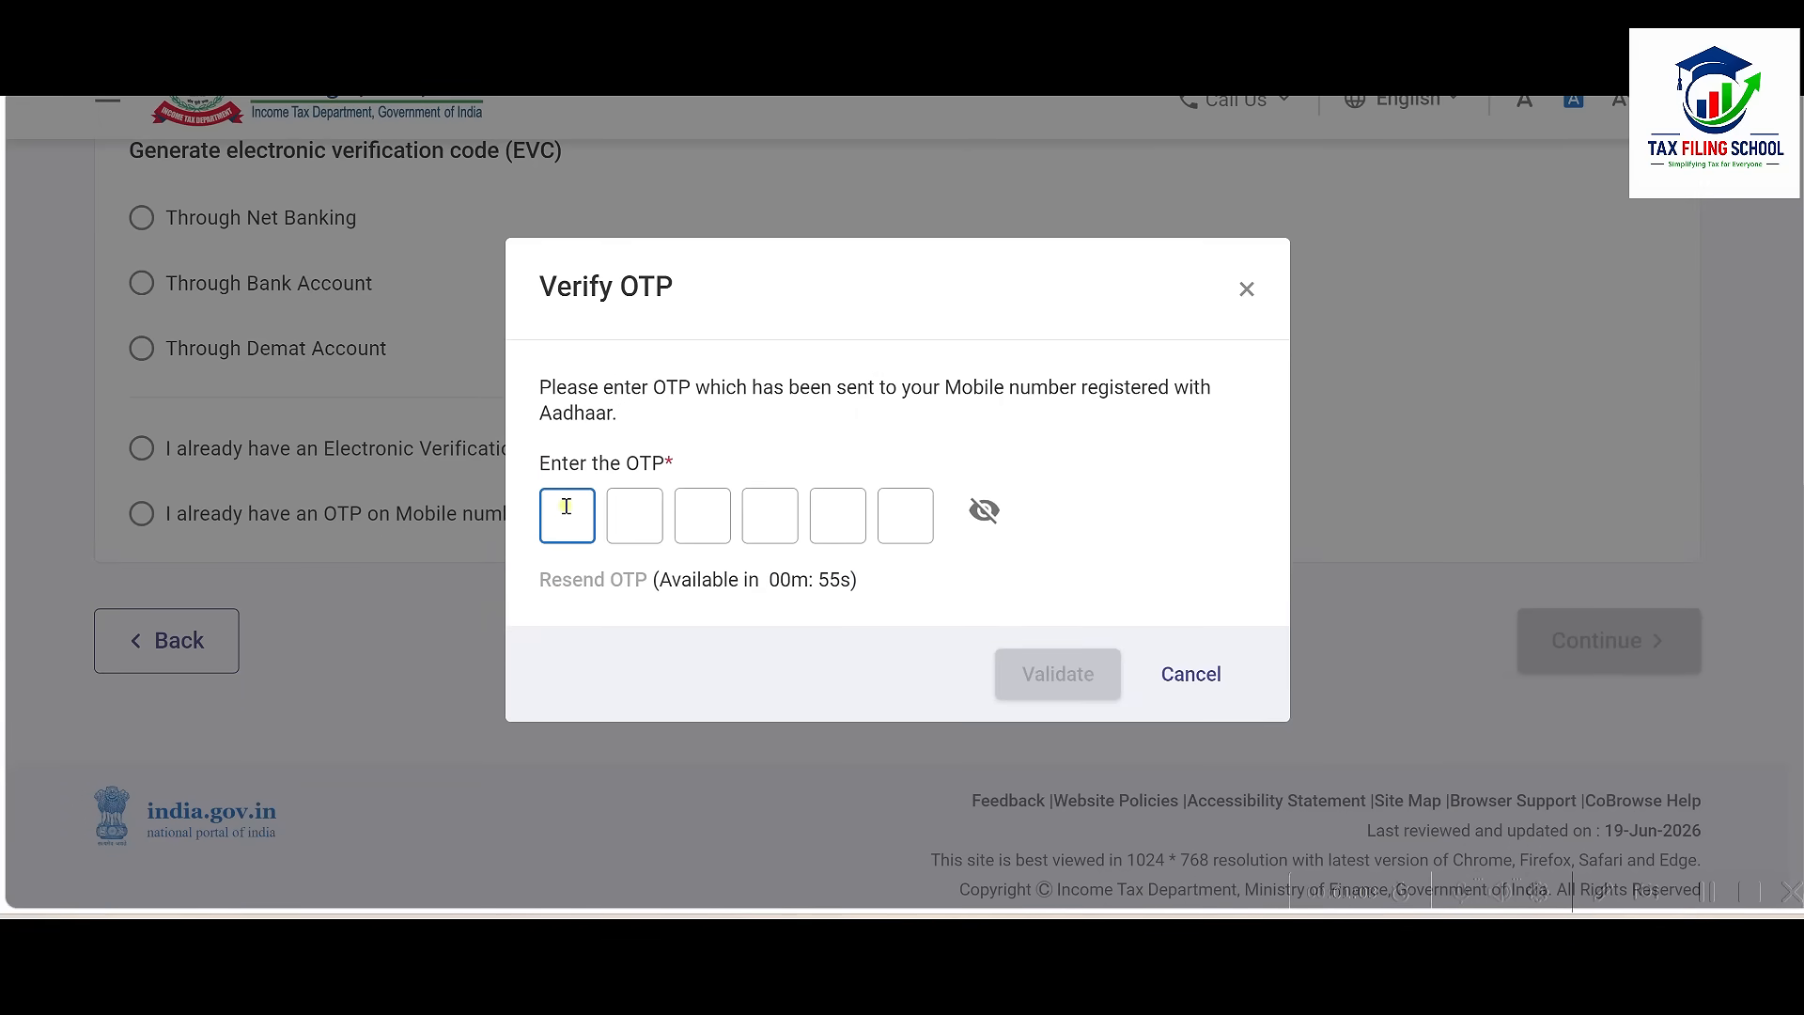
text(123)
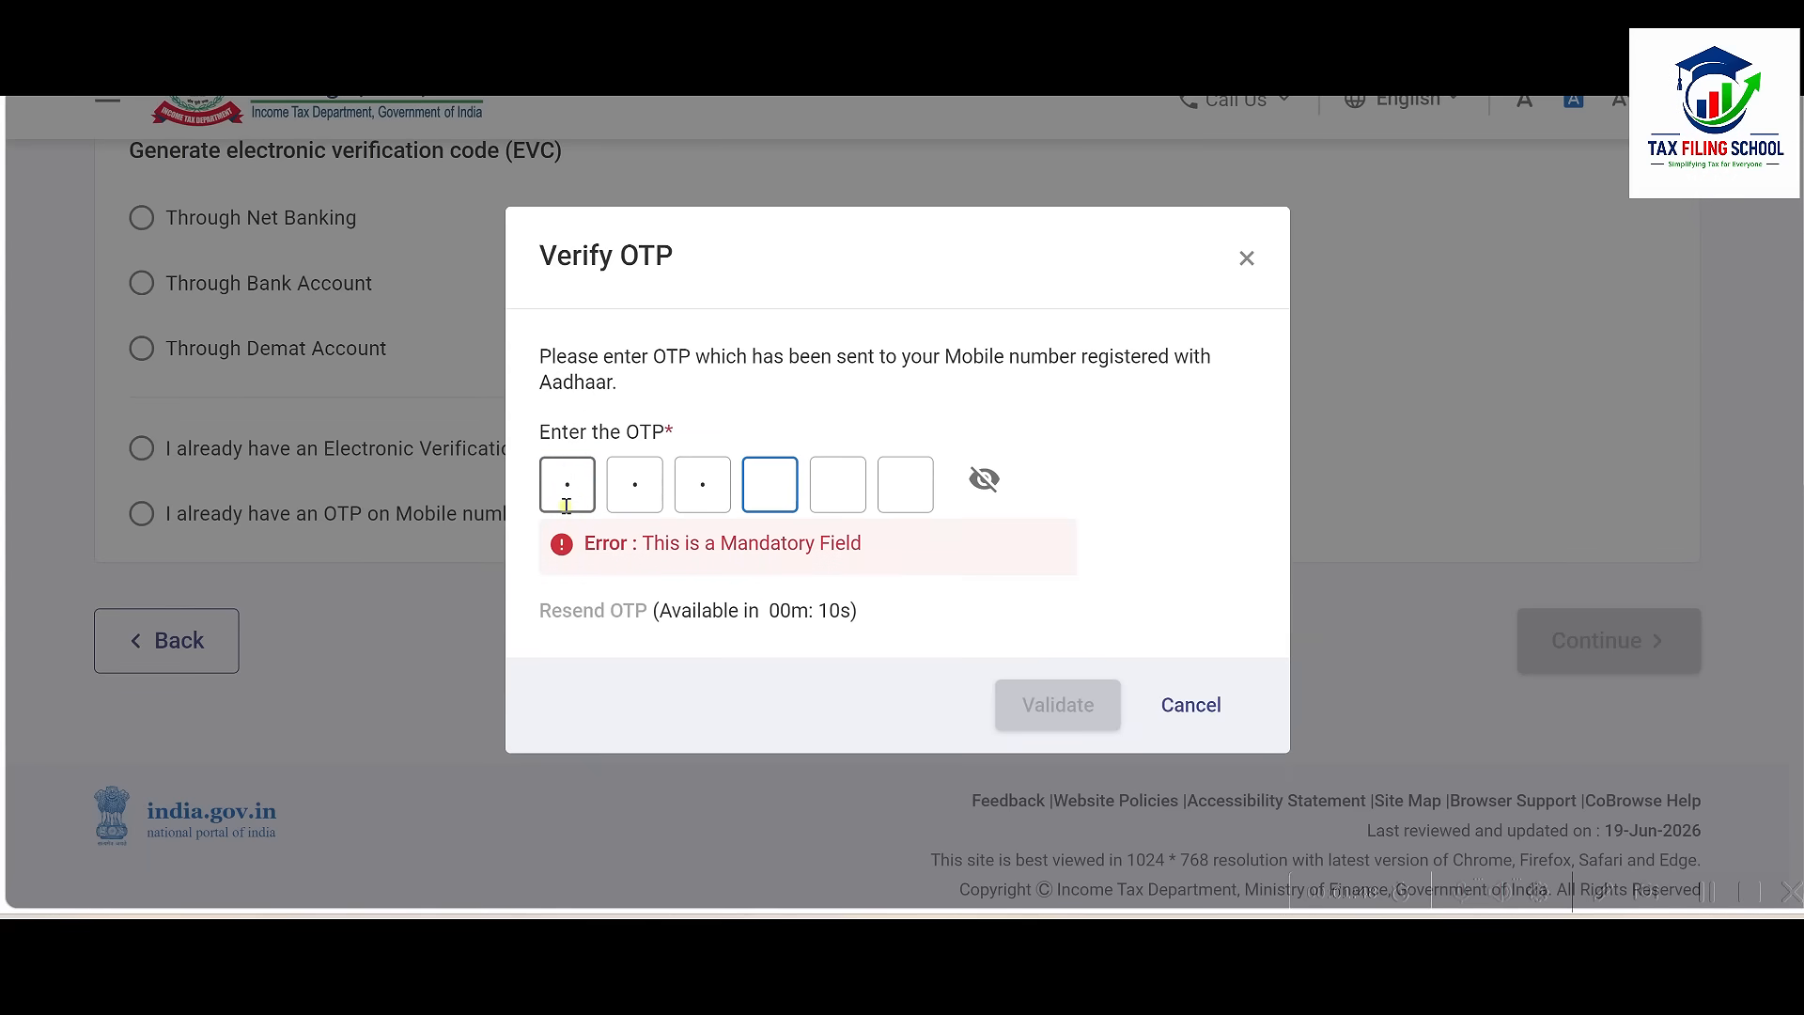
text(456)
click(1050, 673)
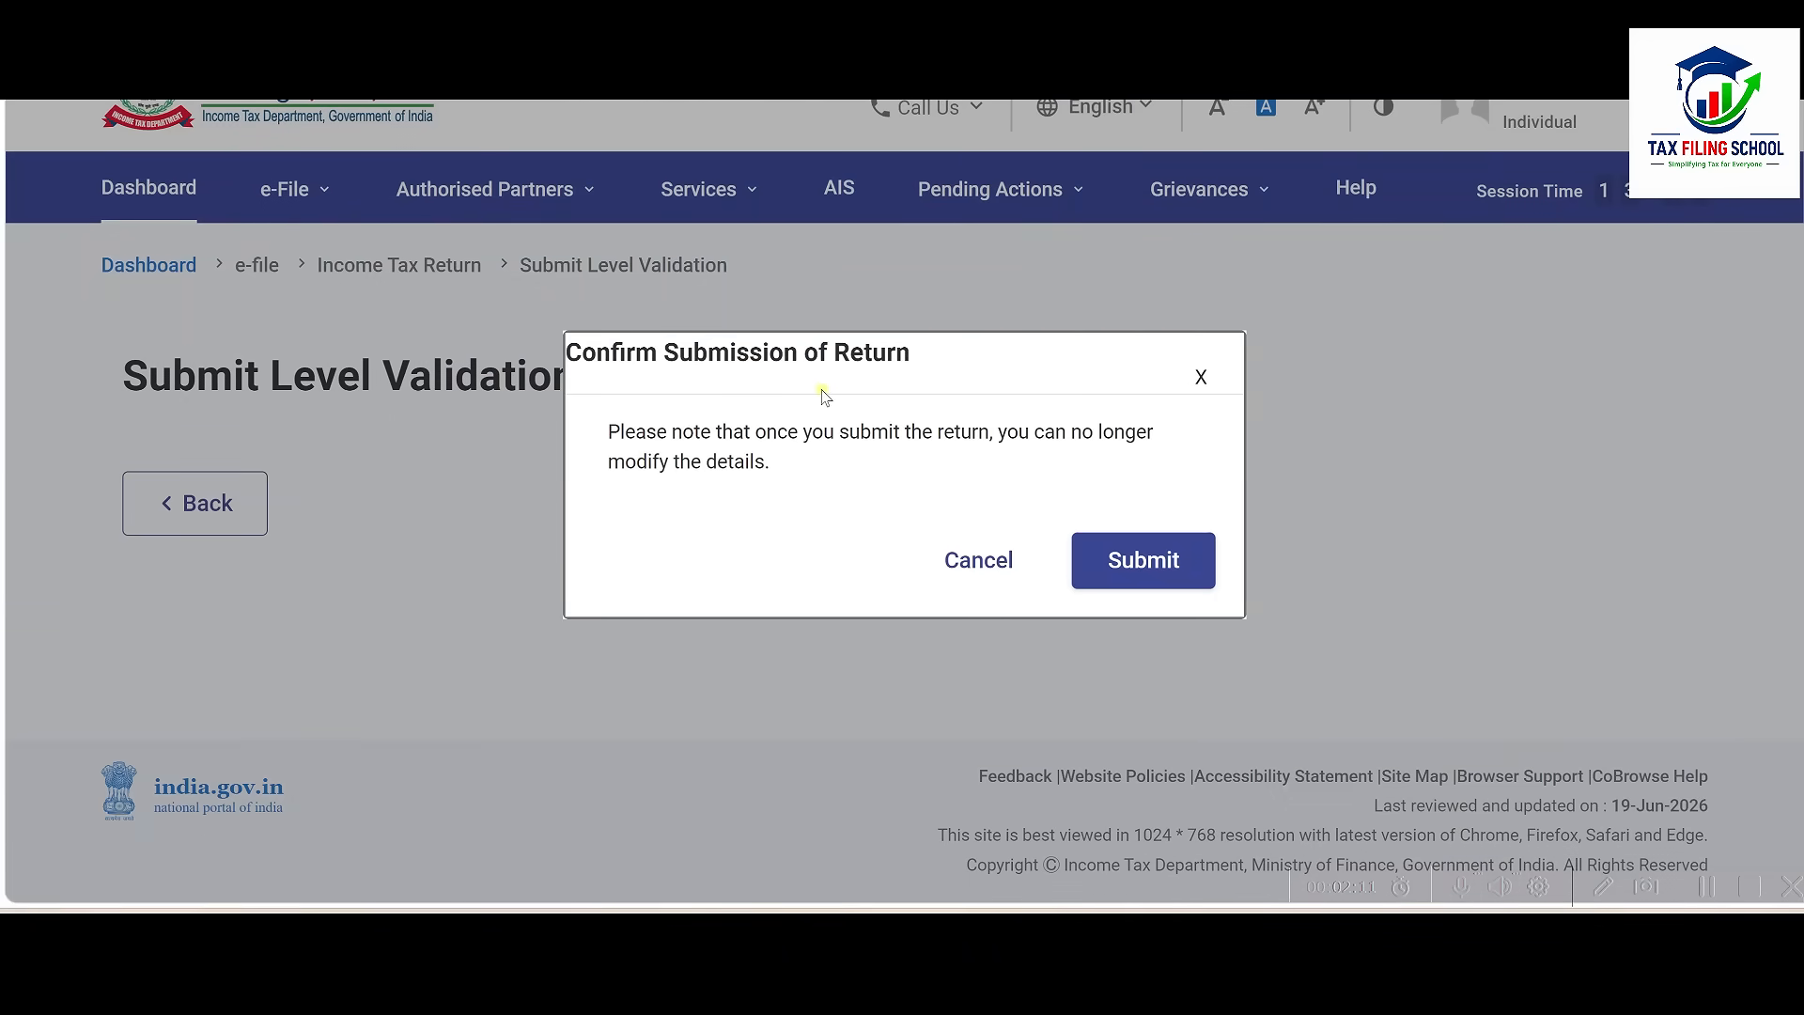
Confirm final submission, complete e-verification, and download the ITR-1 filing receipt
click(1158, 563)
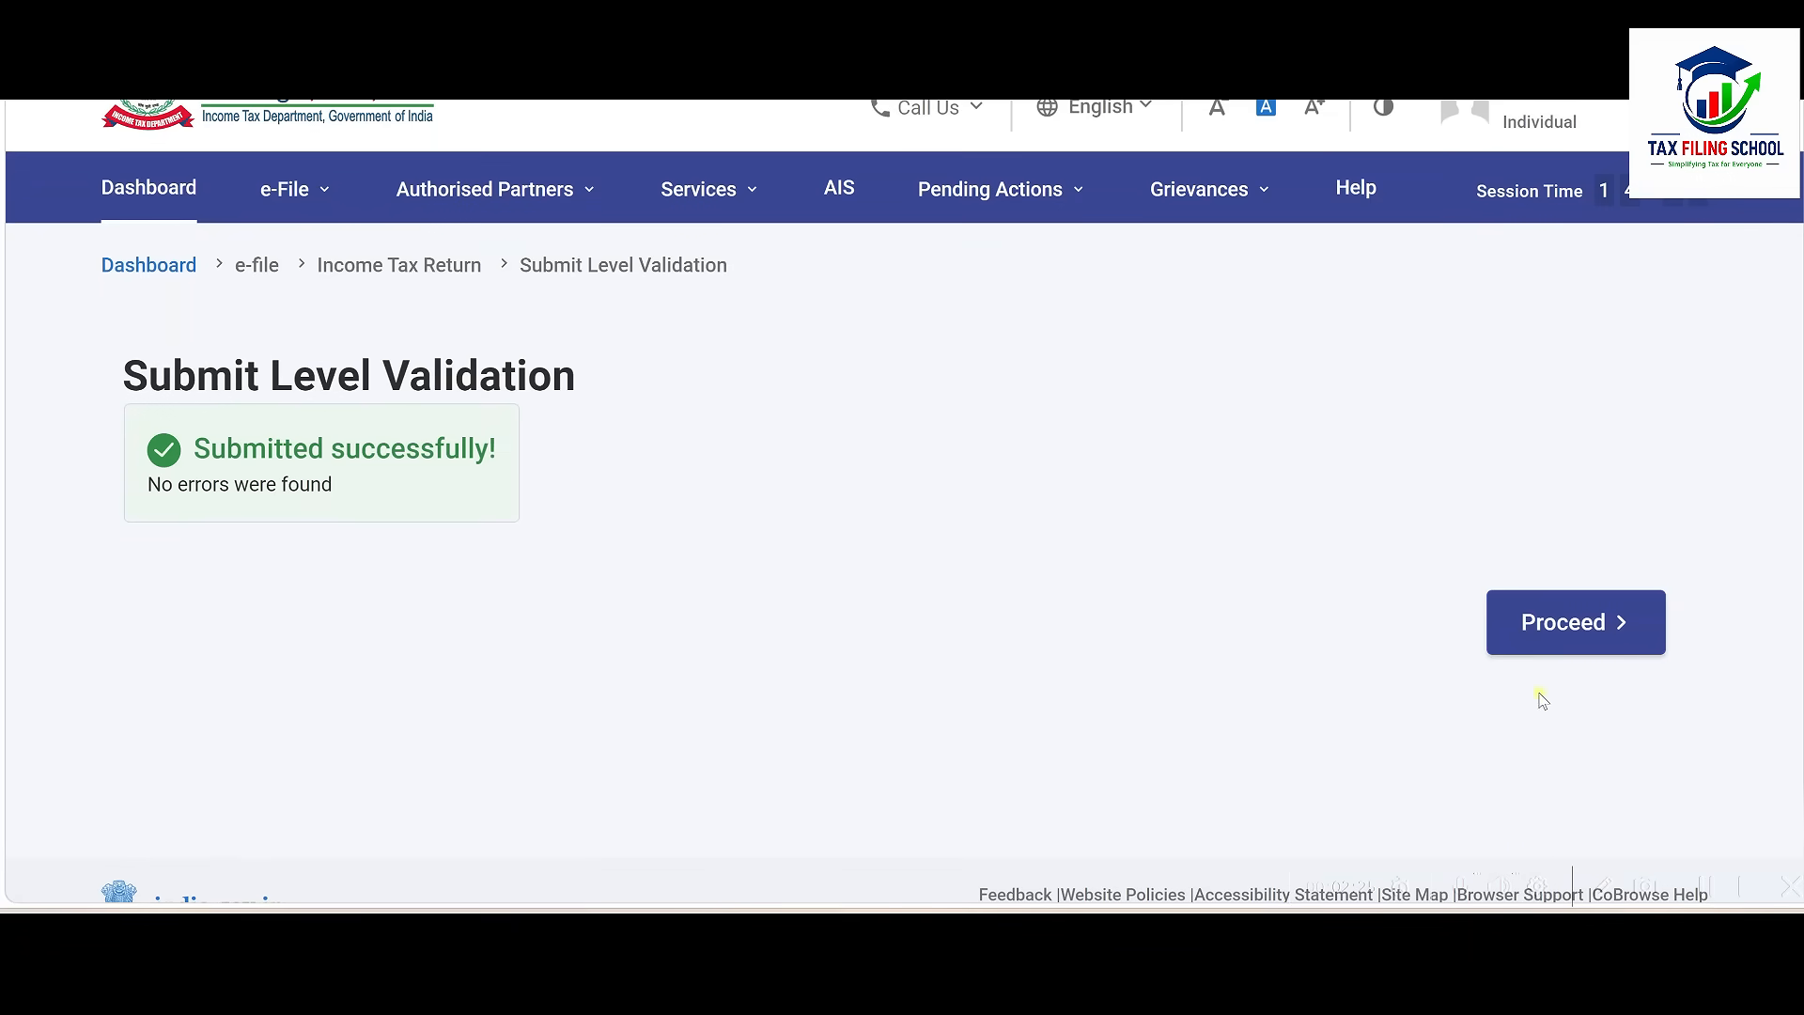
click(1578, 646)
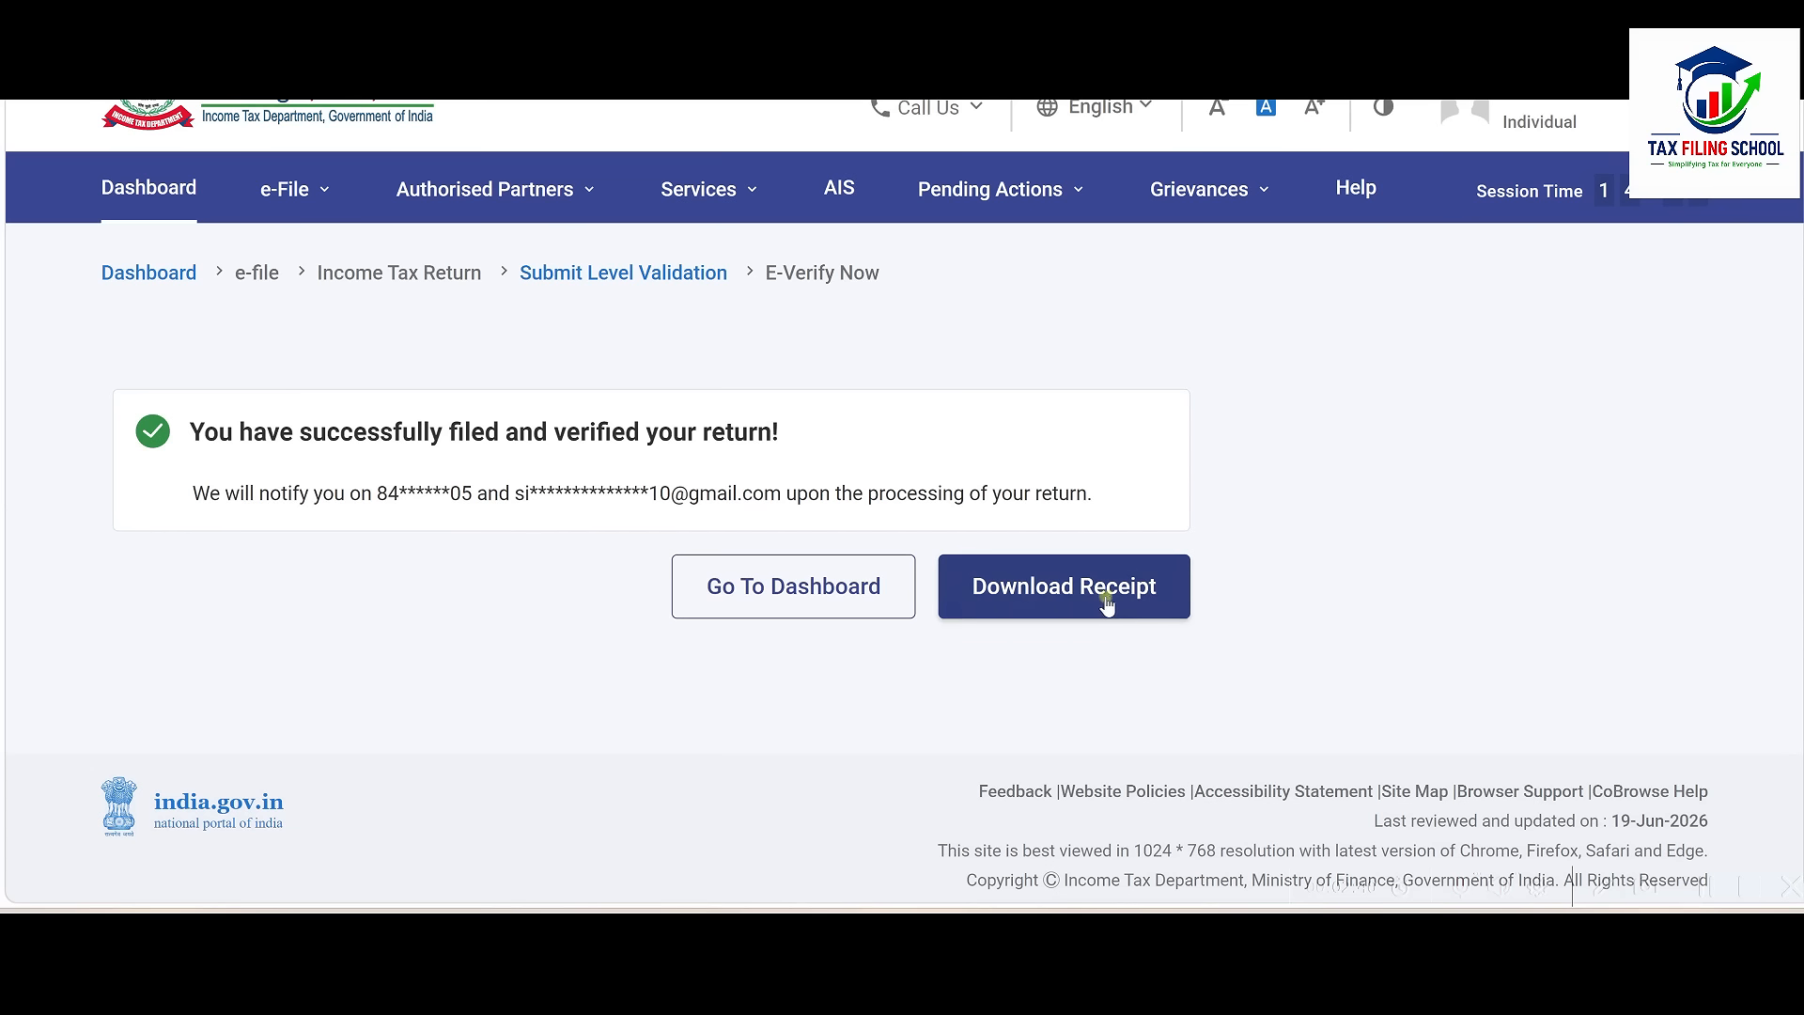
click(1049, 611)
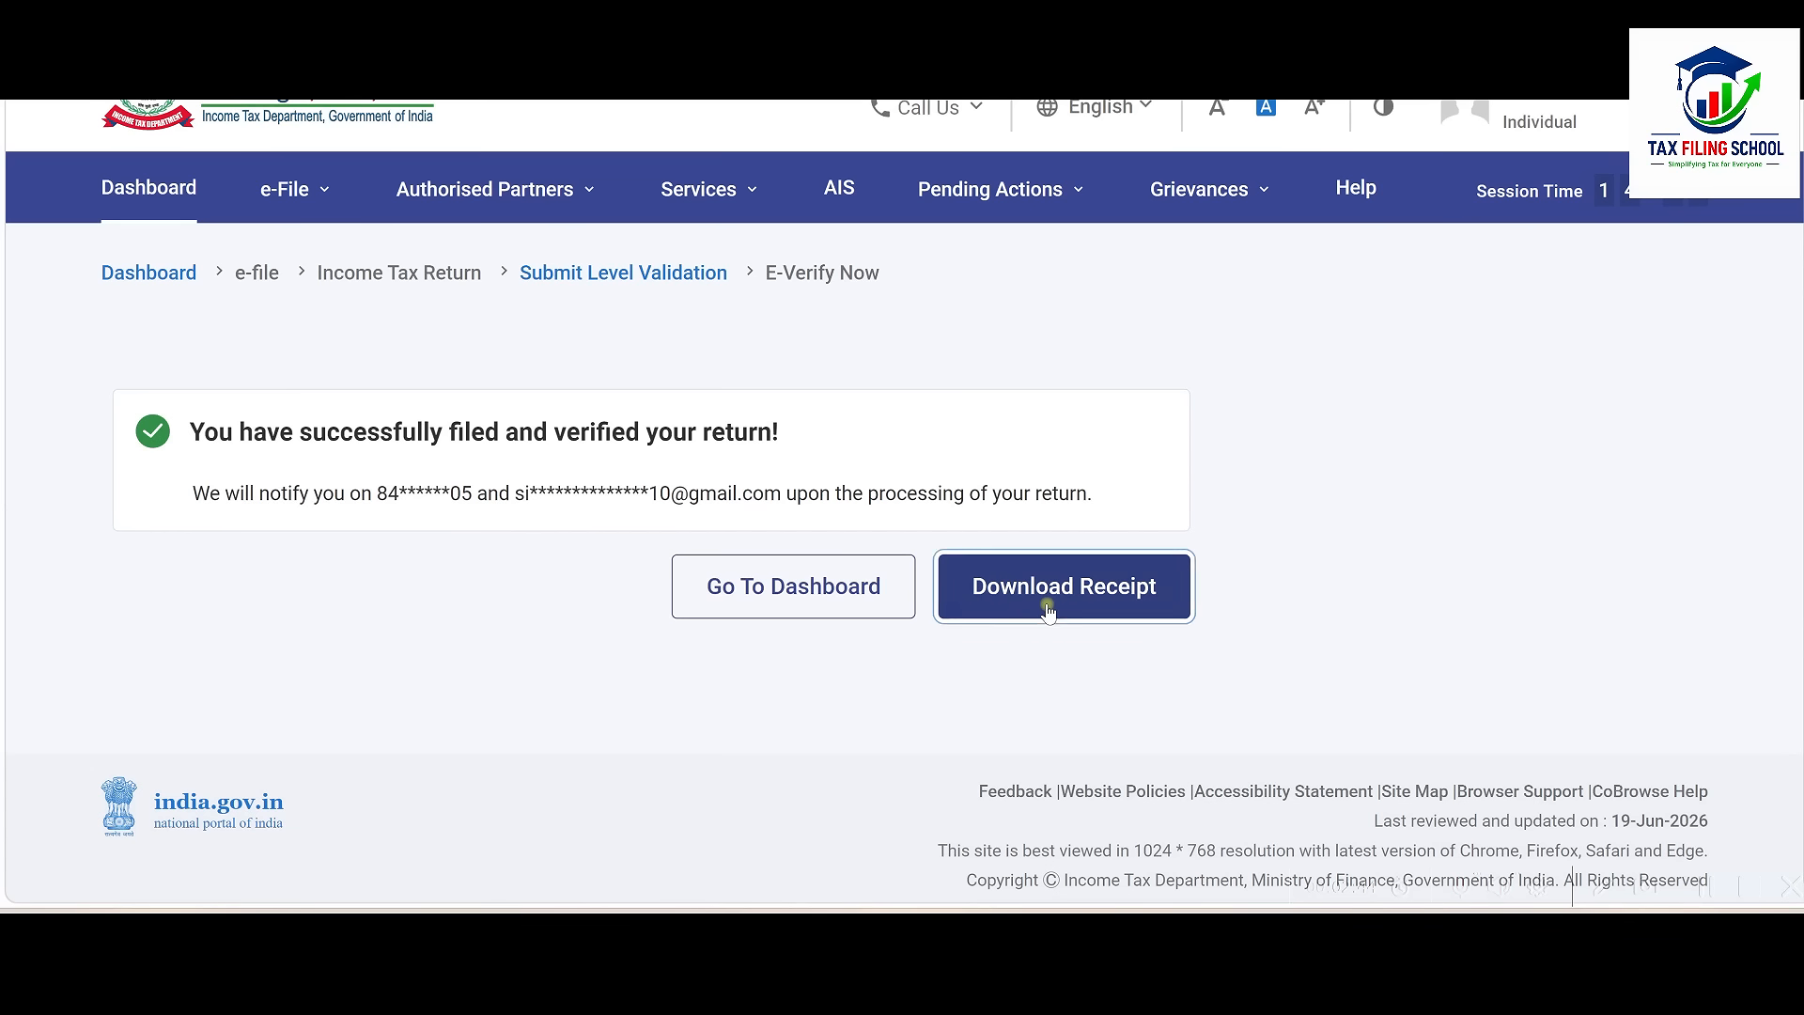